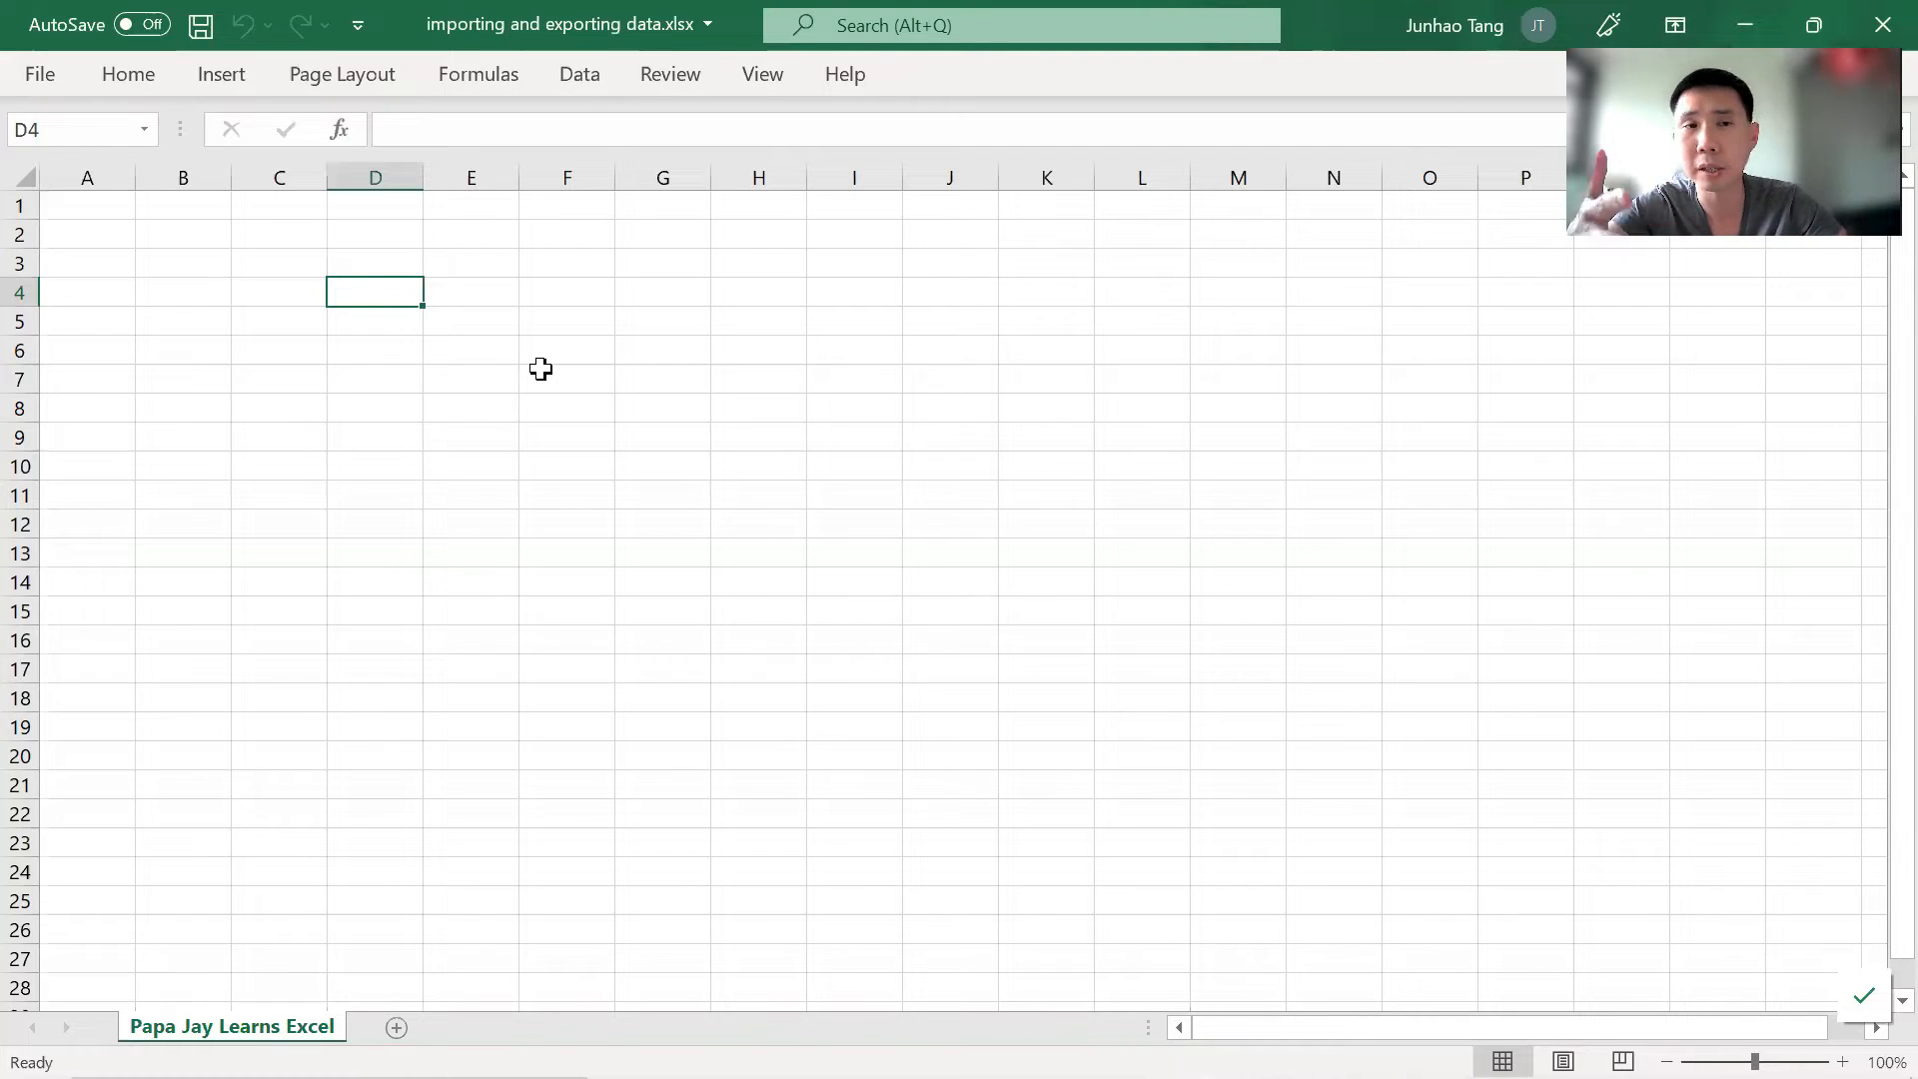
Switch to the Text Files folder in File Explorer and open "insurance comma delimited text file.txt" in Notepad.
left_click(187, 240)
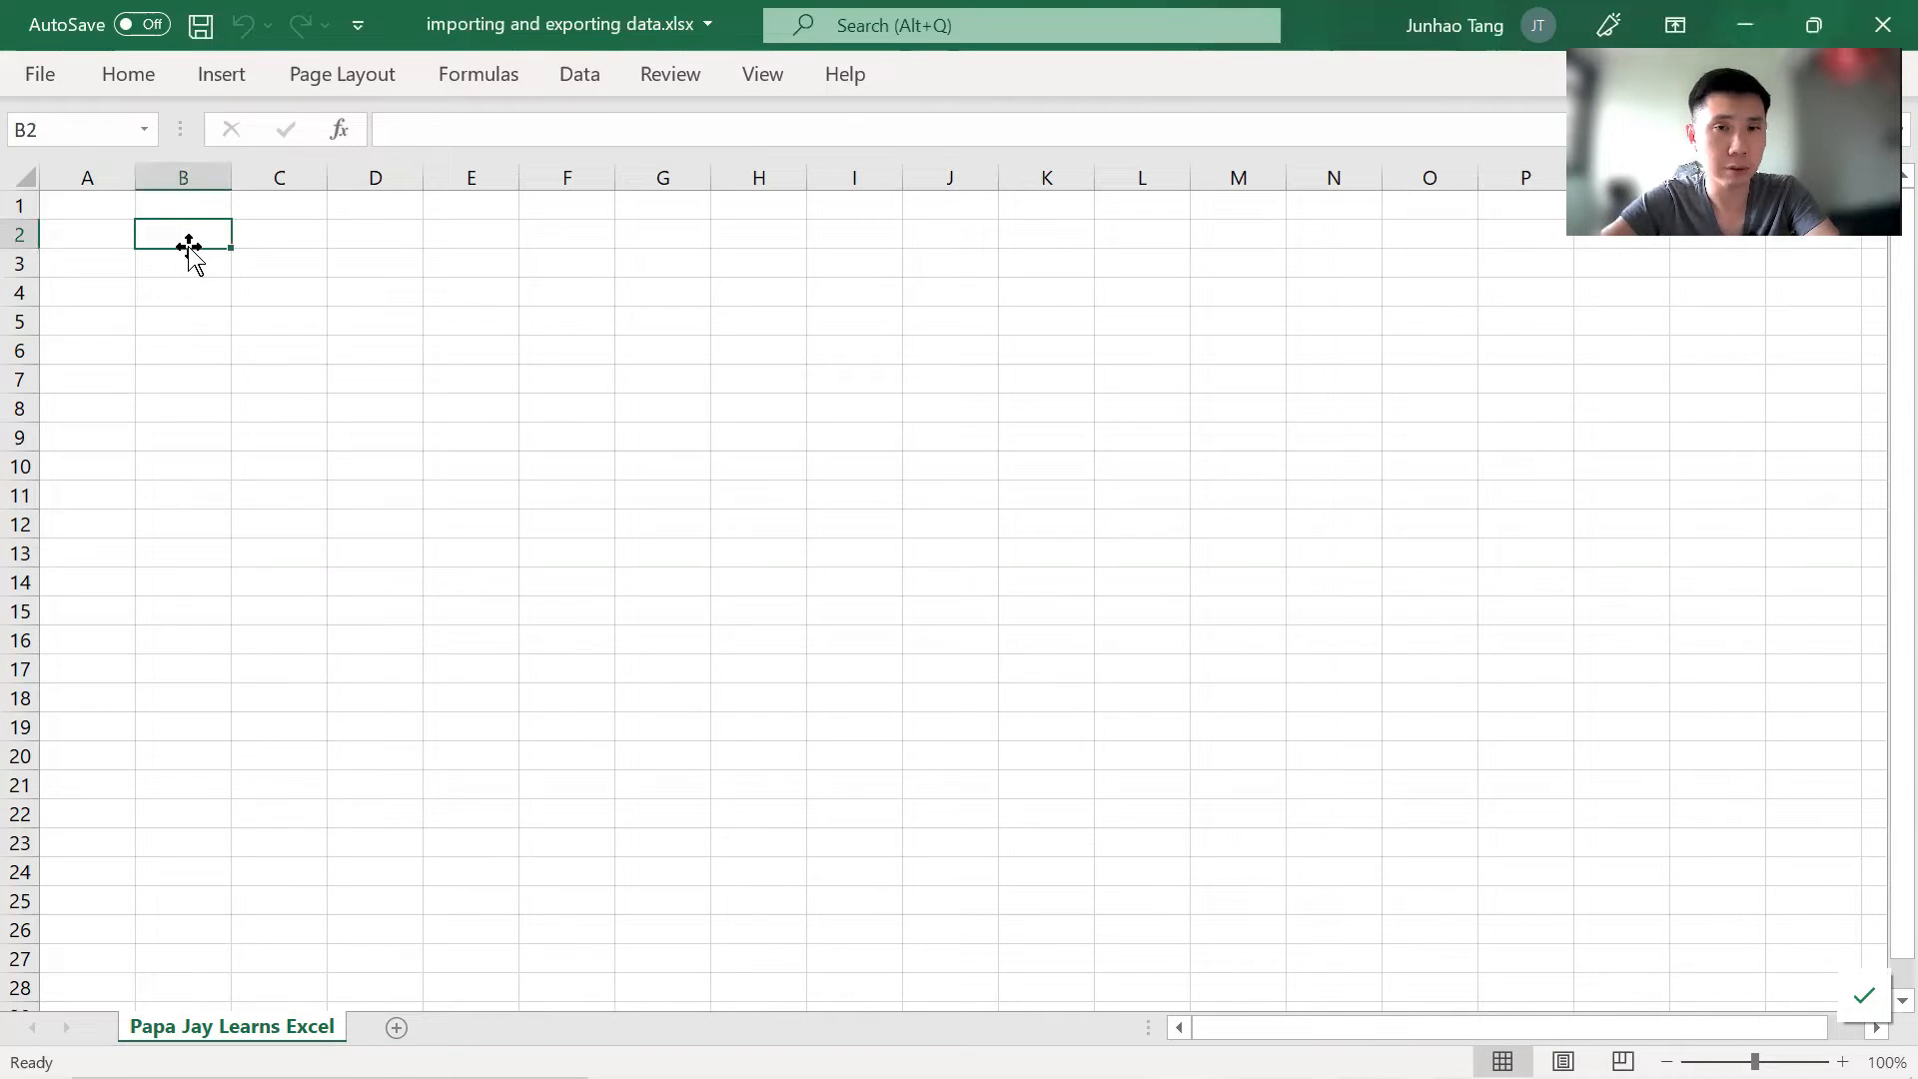
key("alt+Tab")
key("alt+Tab")
key("alt+Tab")
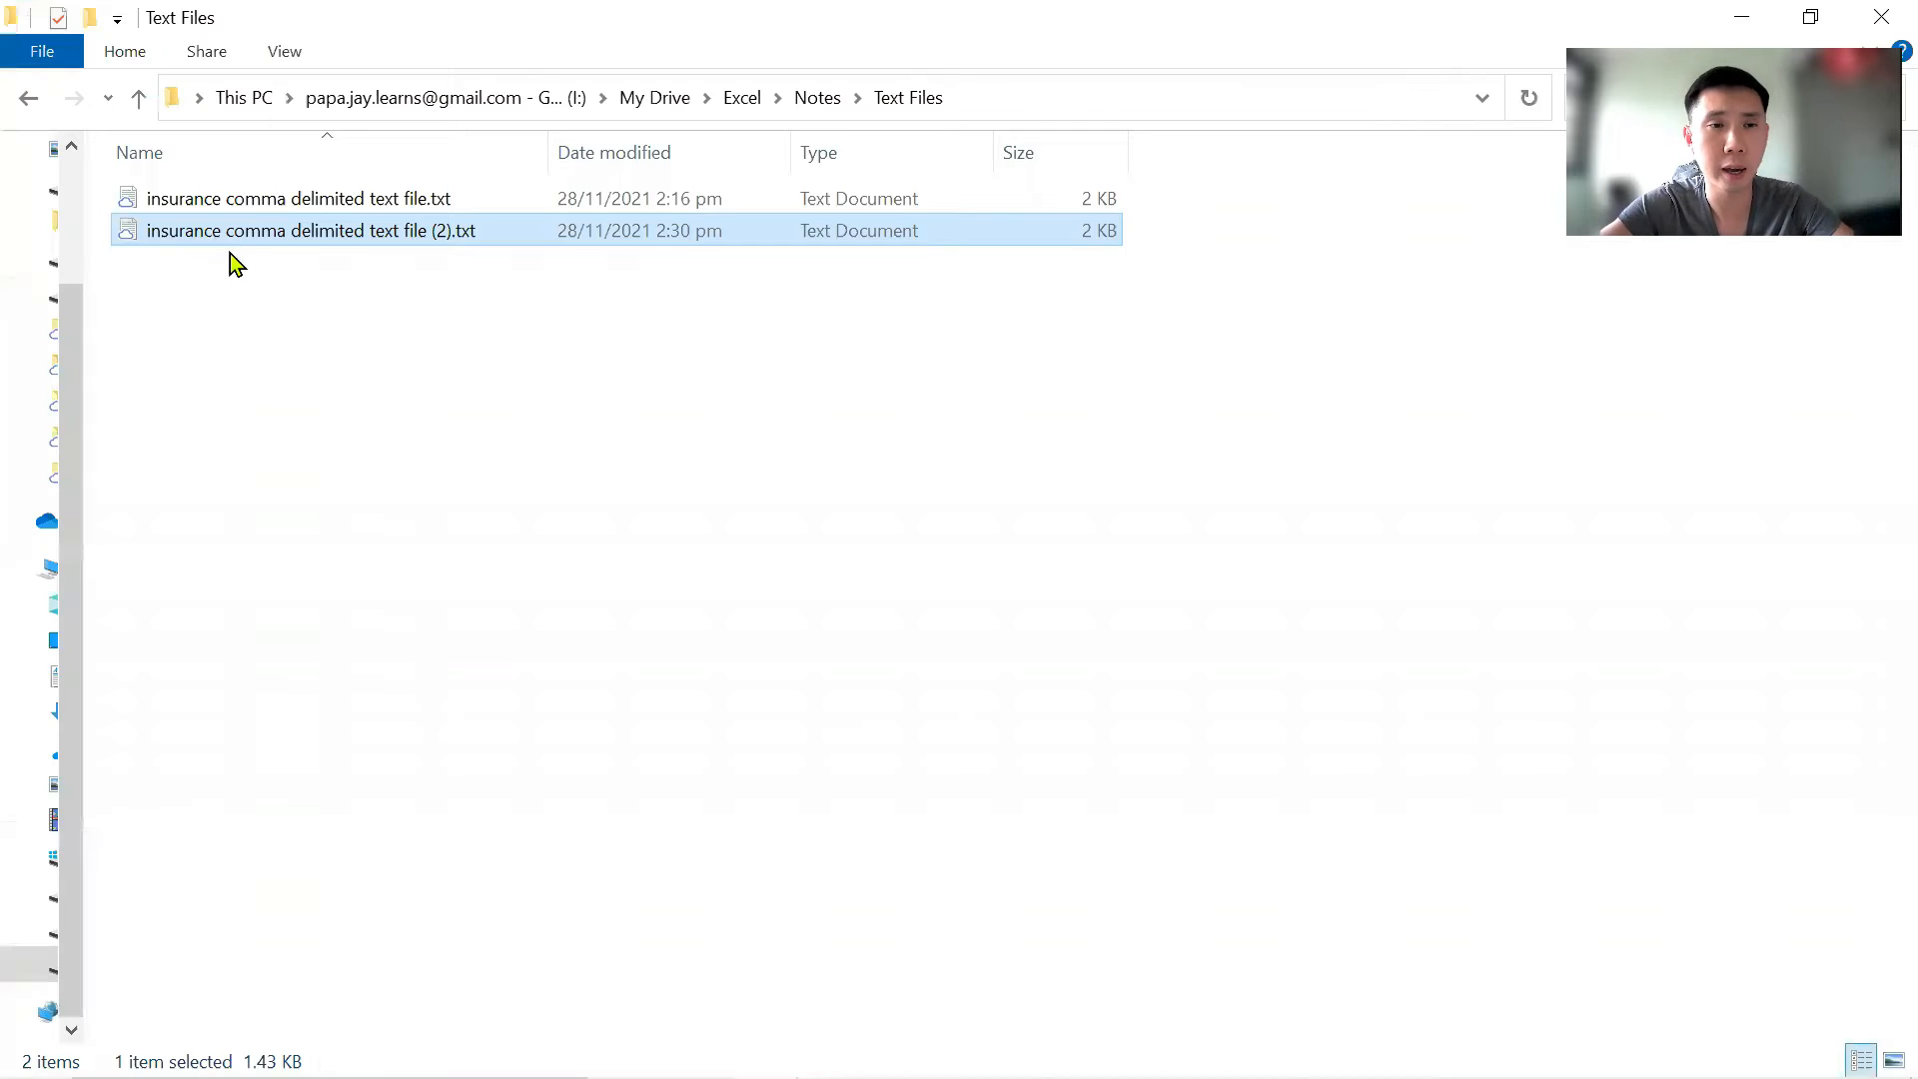
left_click(446, 195)
key("Down")
key("Up")
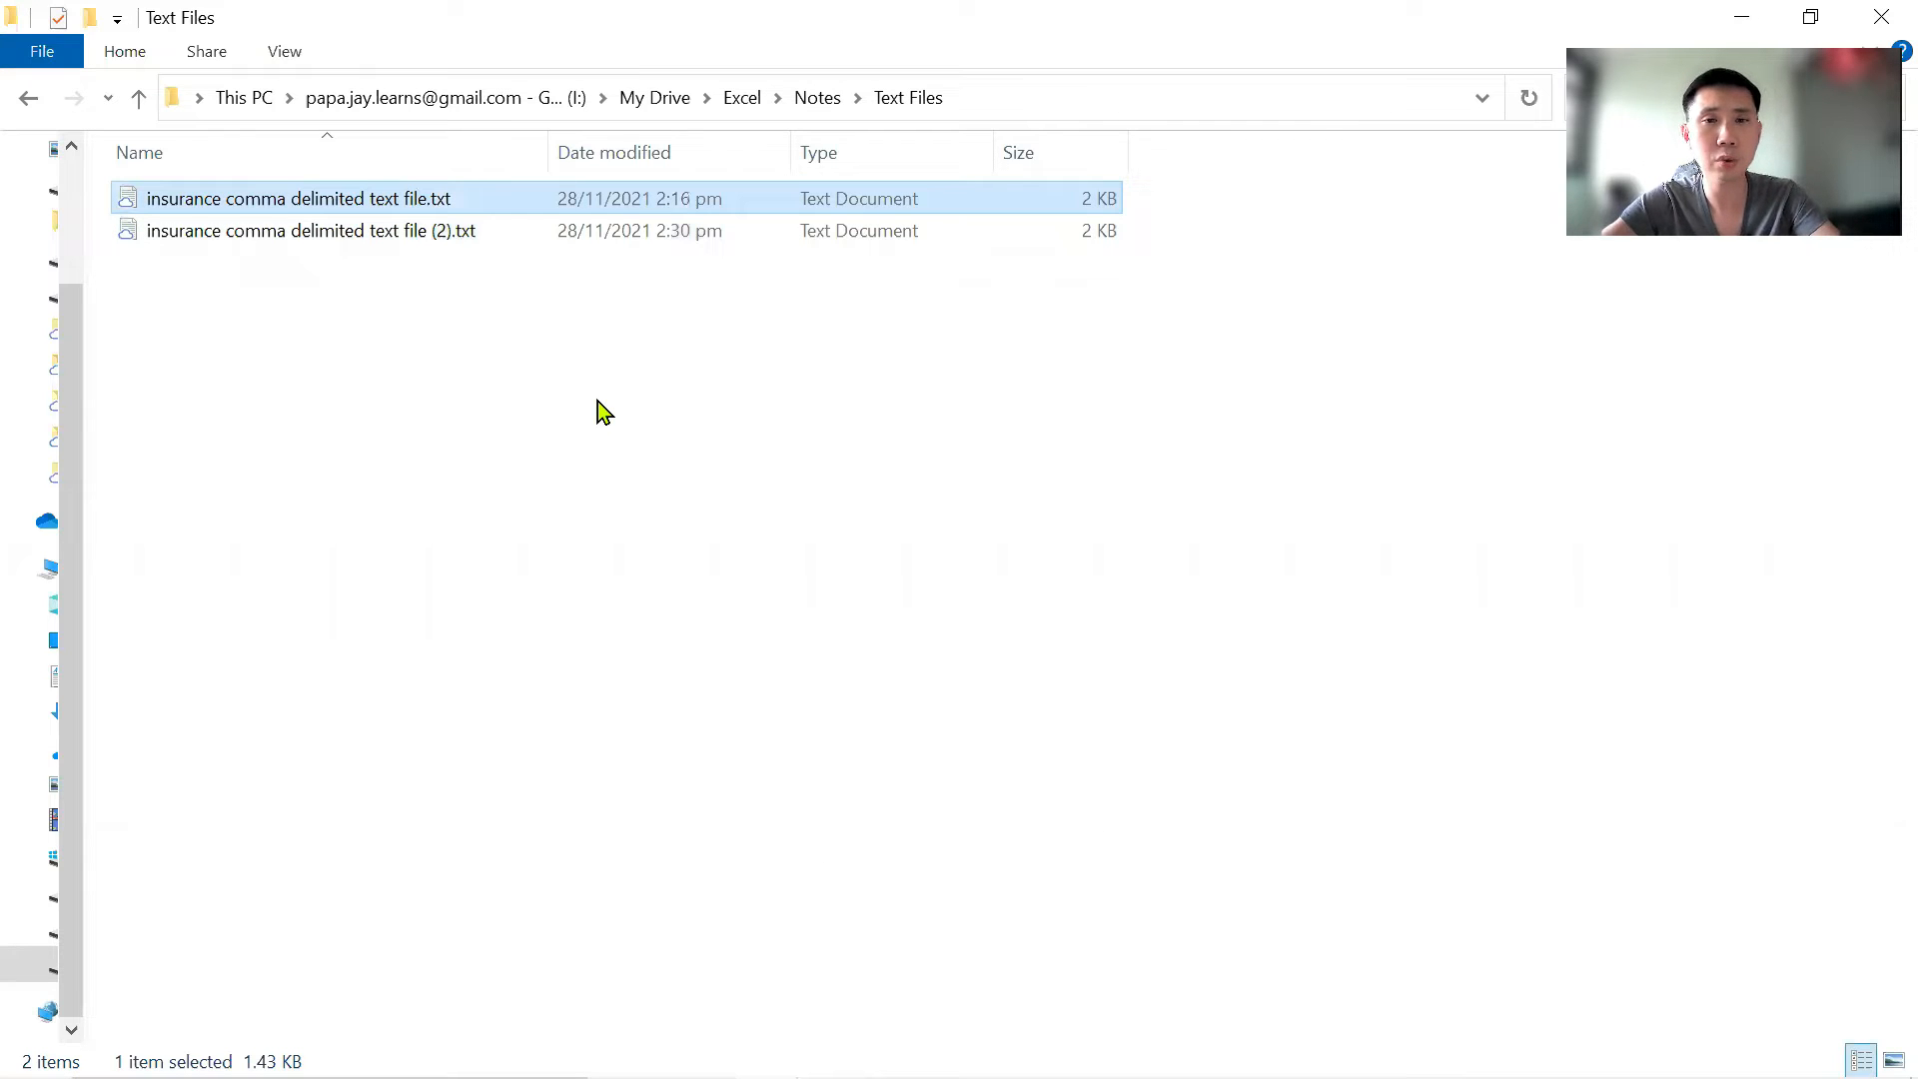
key("Return")
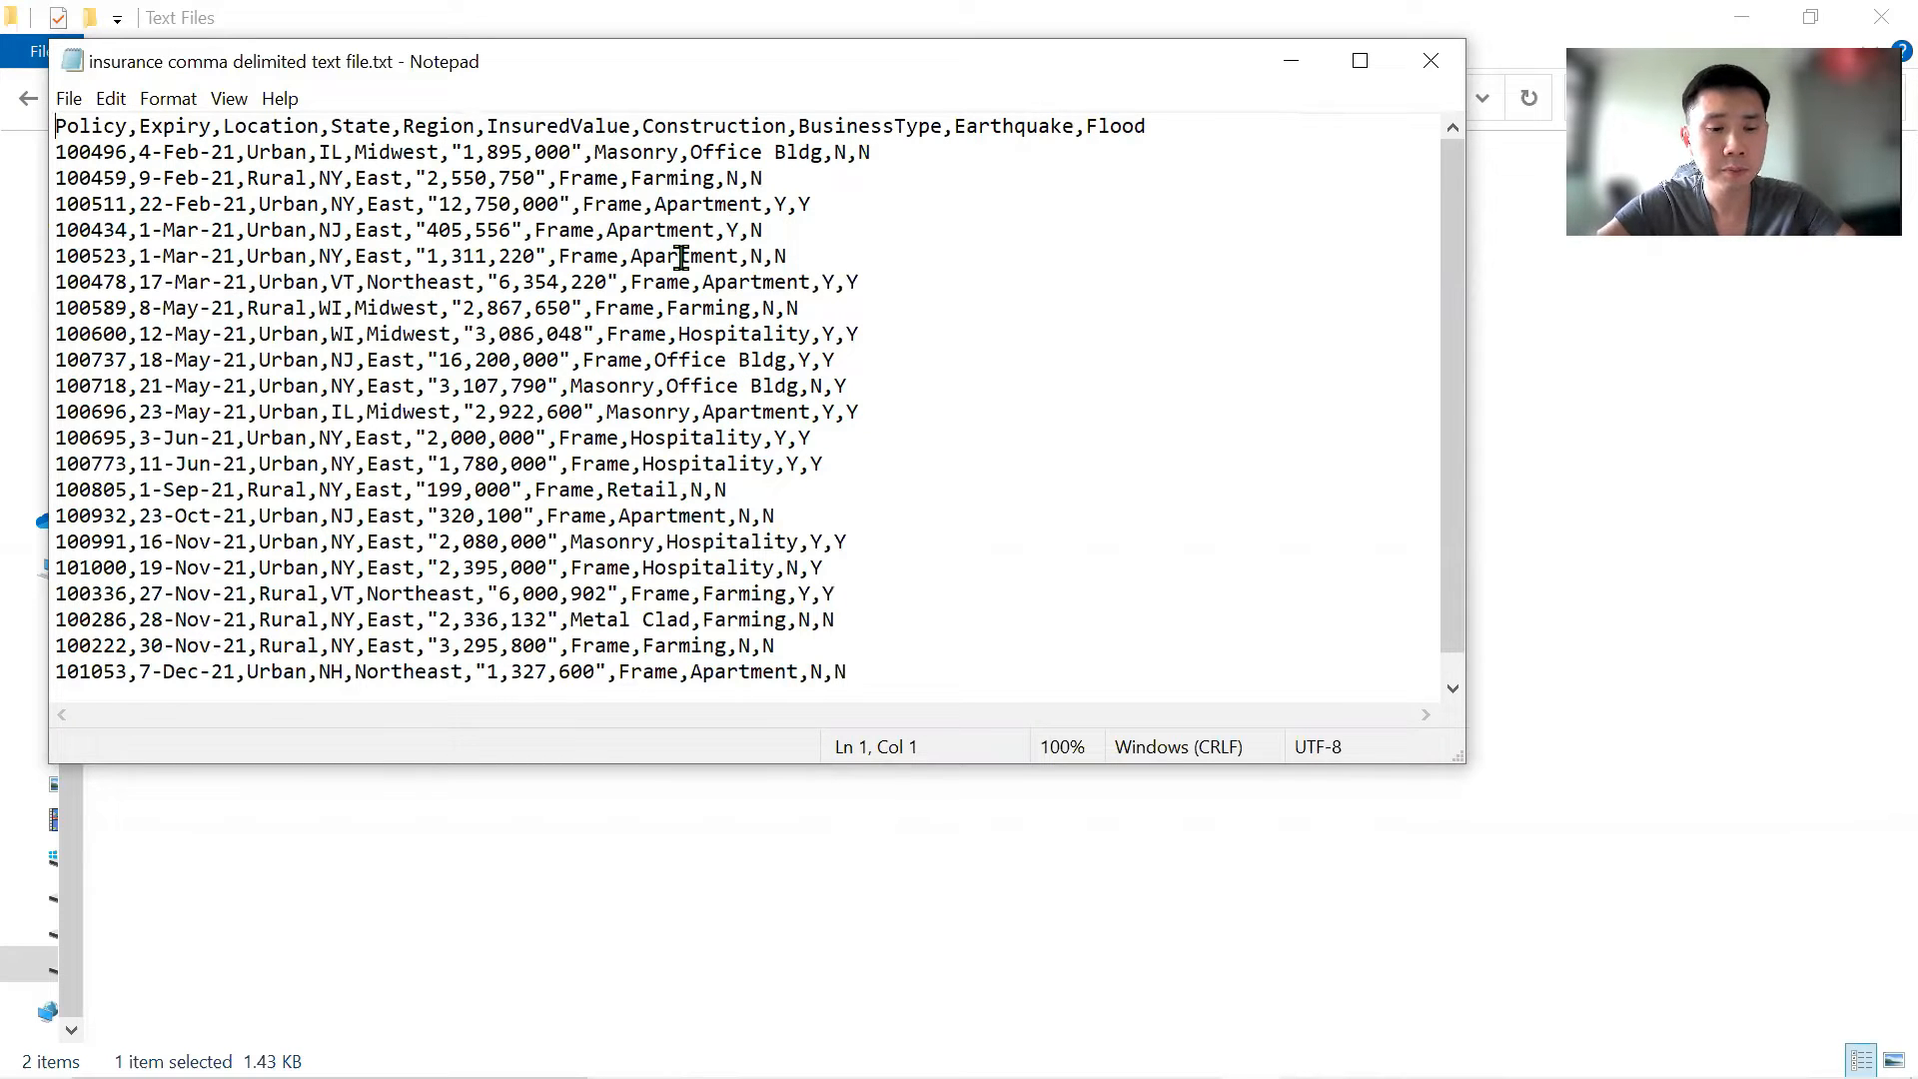
Examine the header row and the comma-separated records in the text file, and close it without saving.
key("BackSpace")
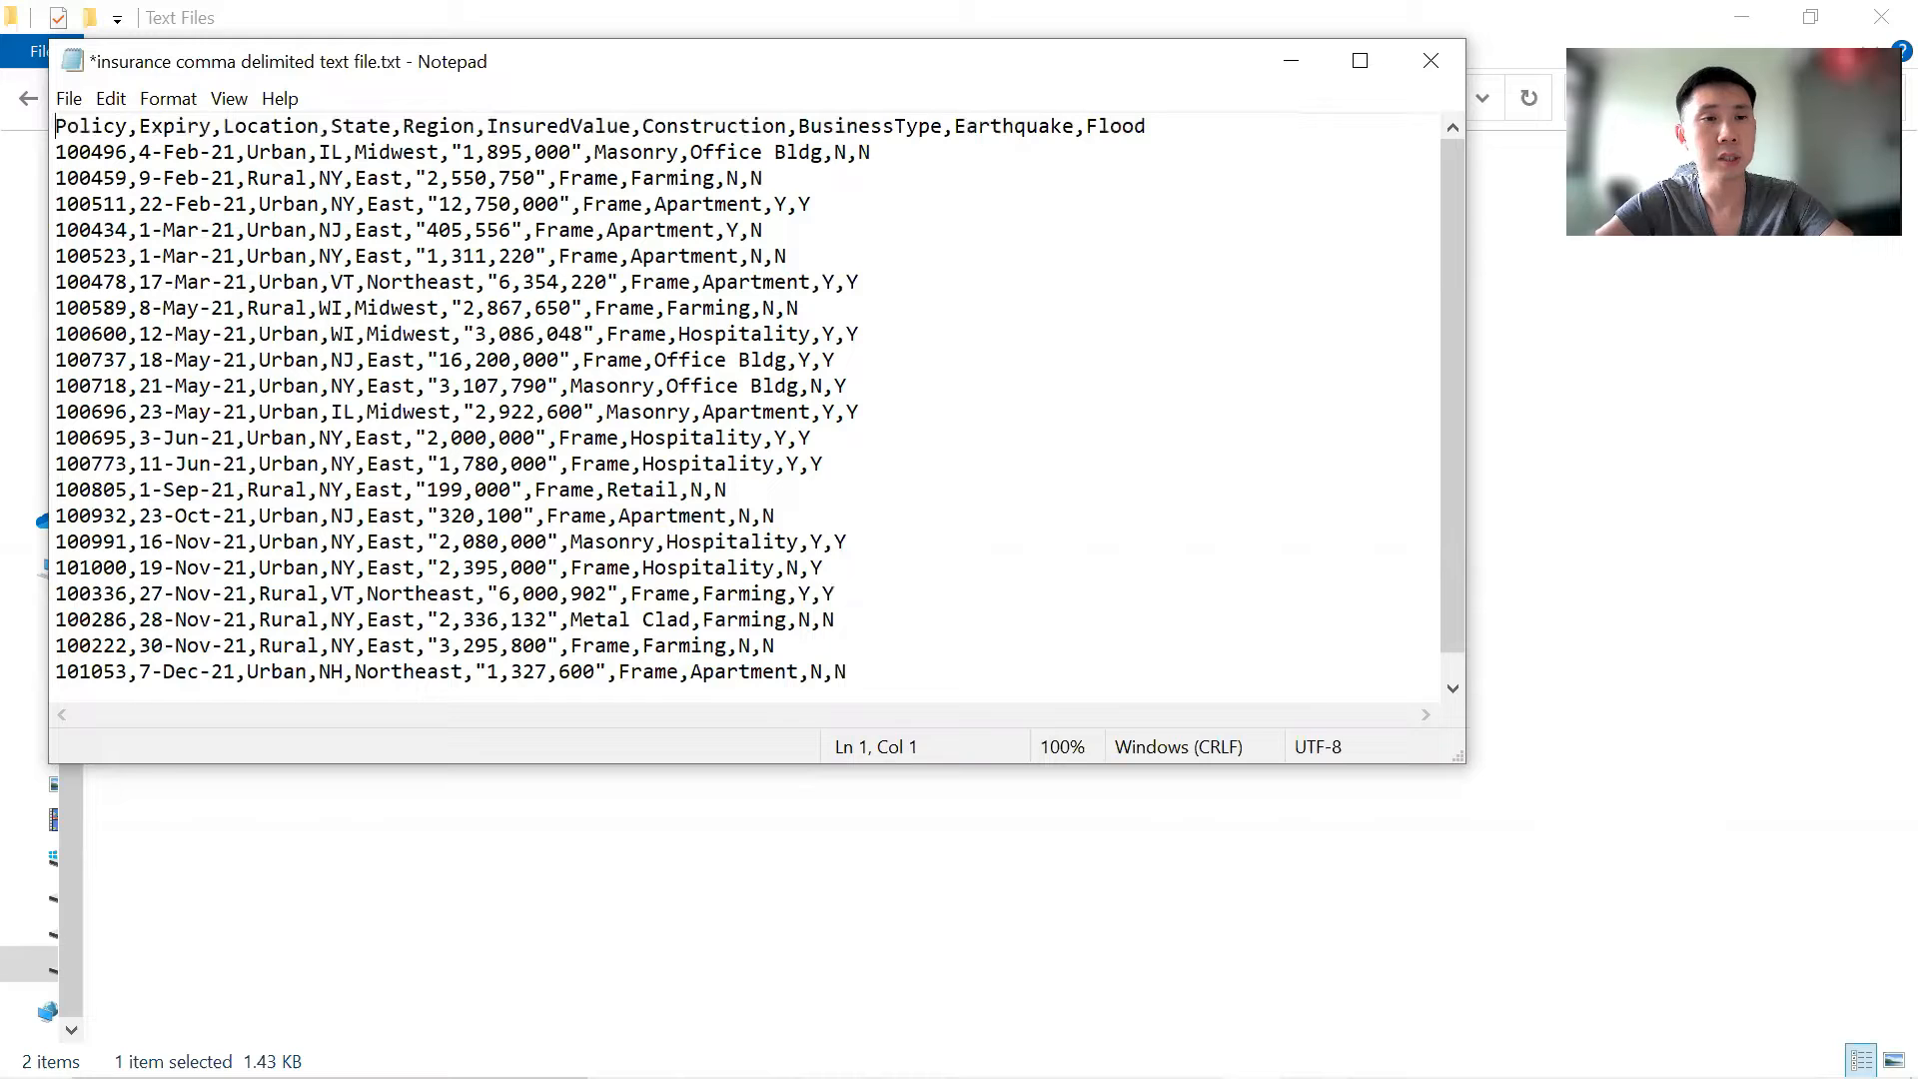
left_click_drag(1135, 141, 60, 122)
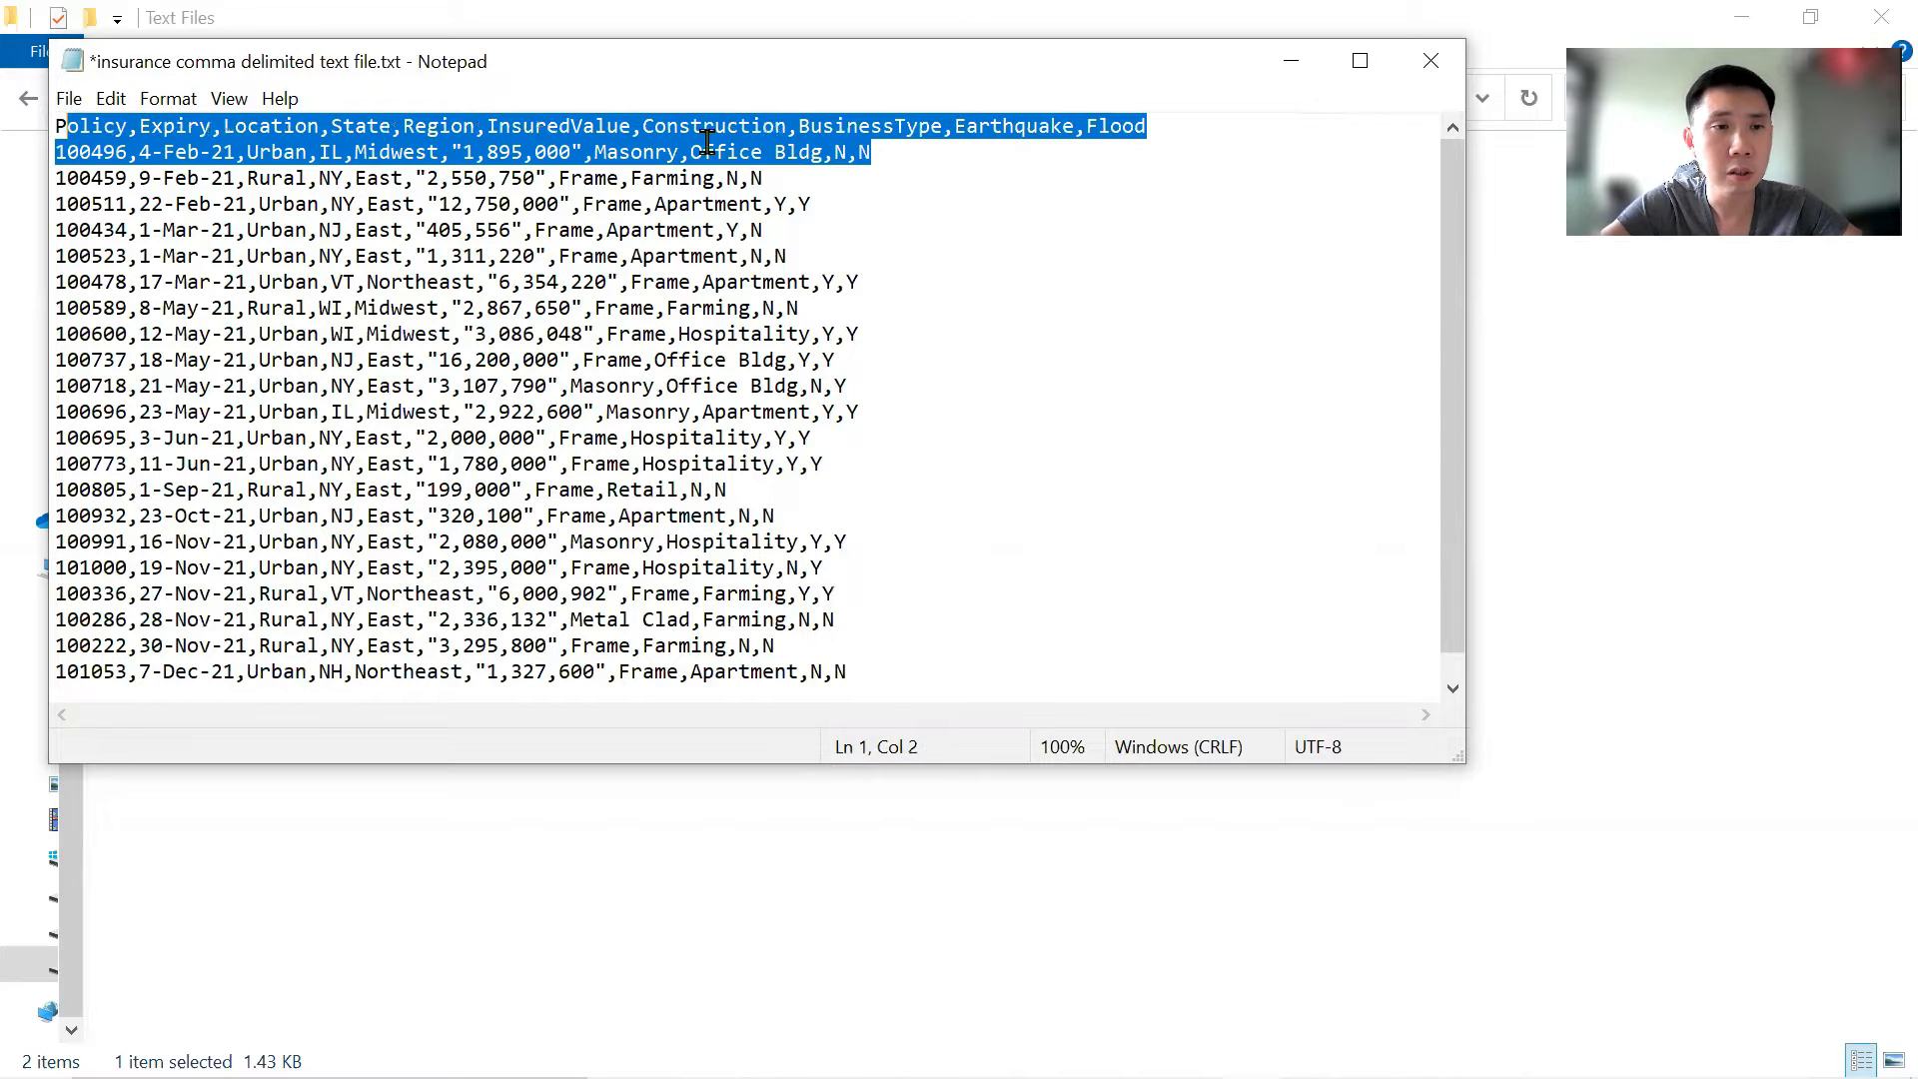
left_click(1190, 126)
left_click_drag(785, 152, 785, 490)
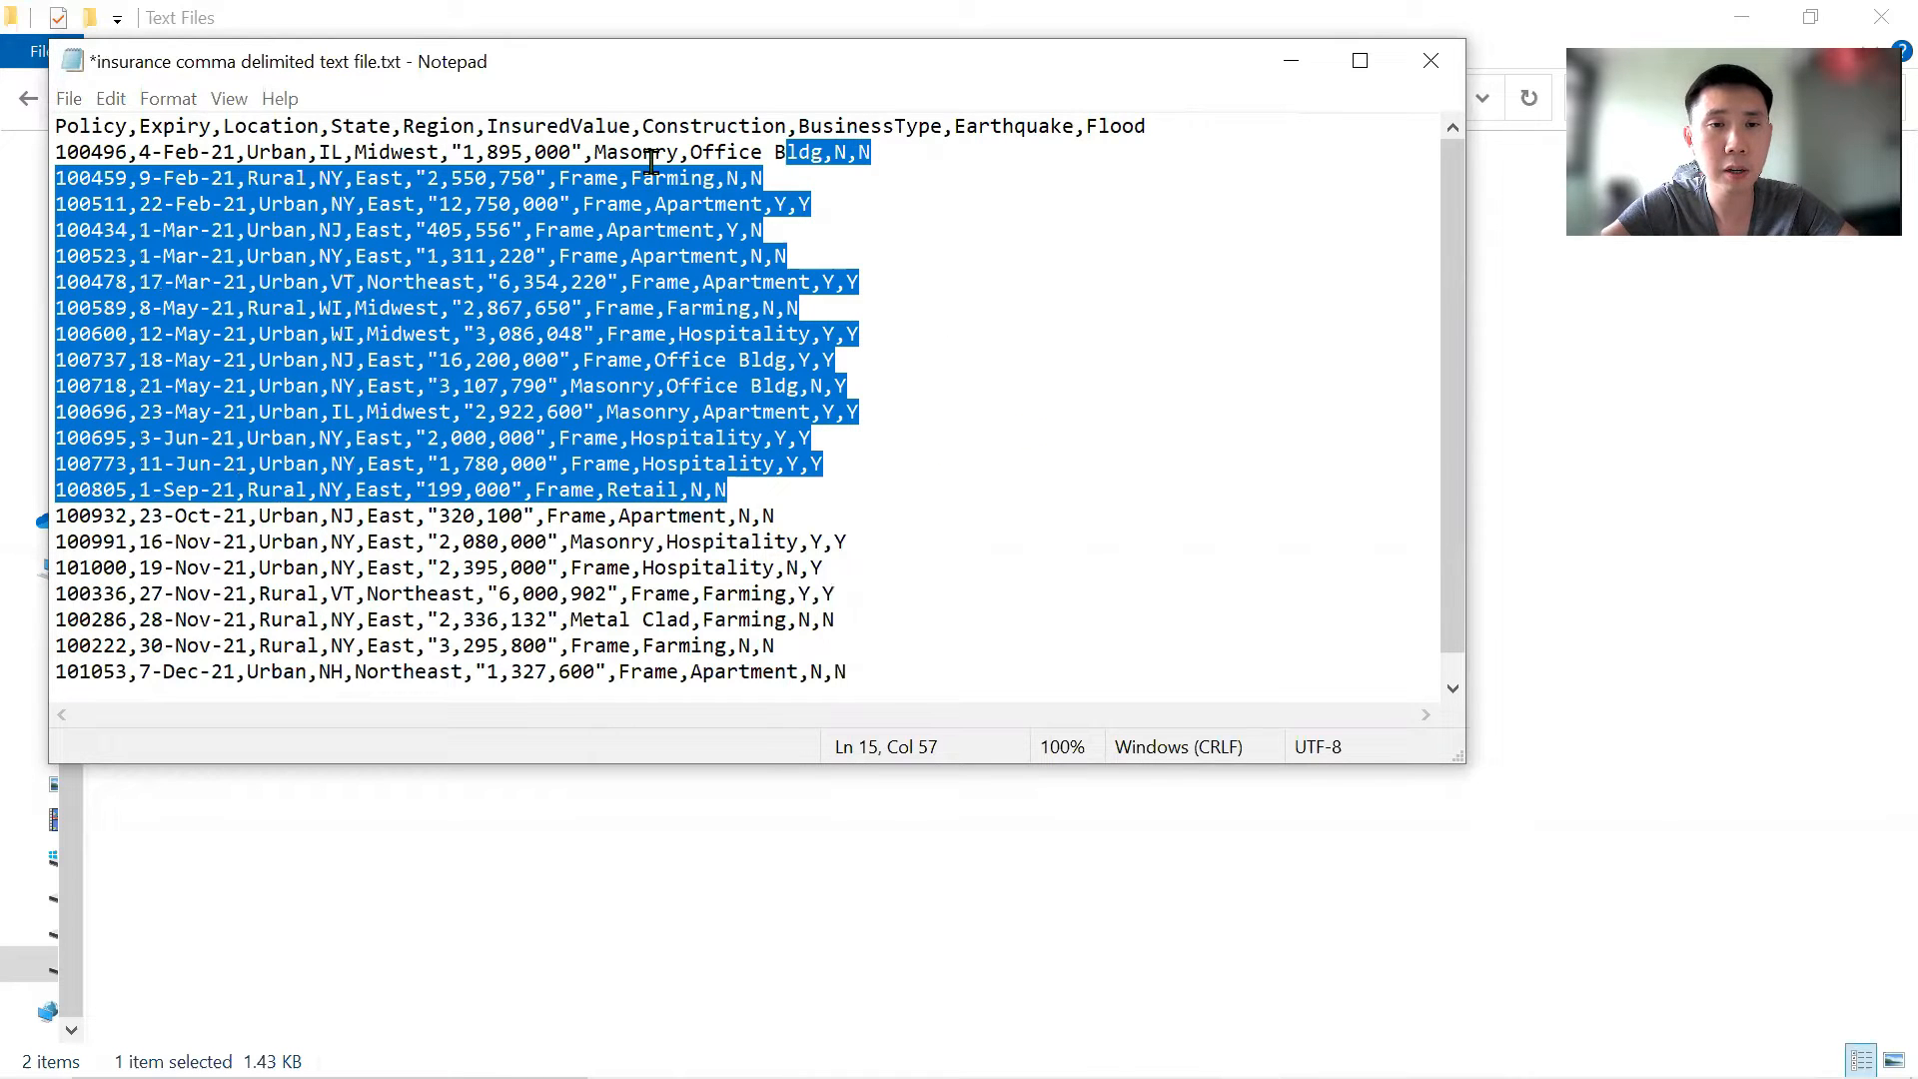
left_click(886, 203)
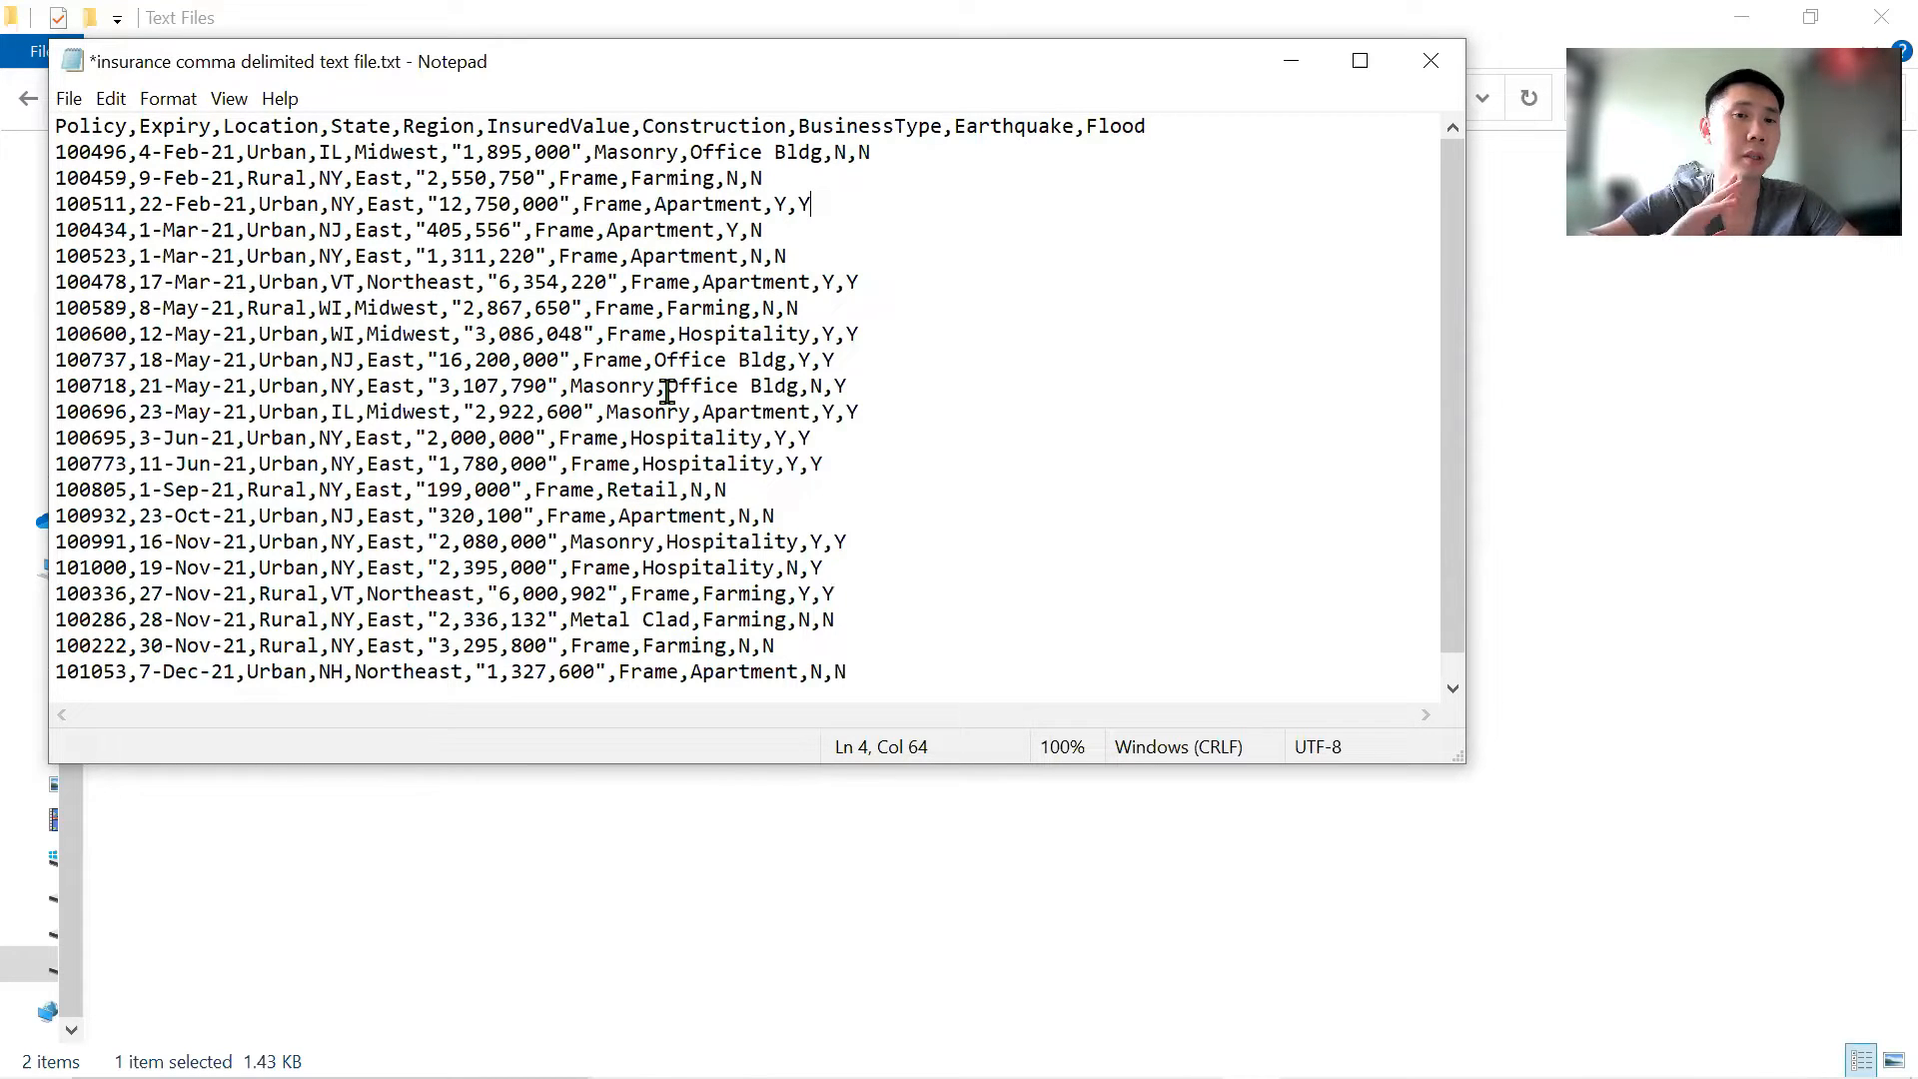
key("alt+F4")
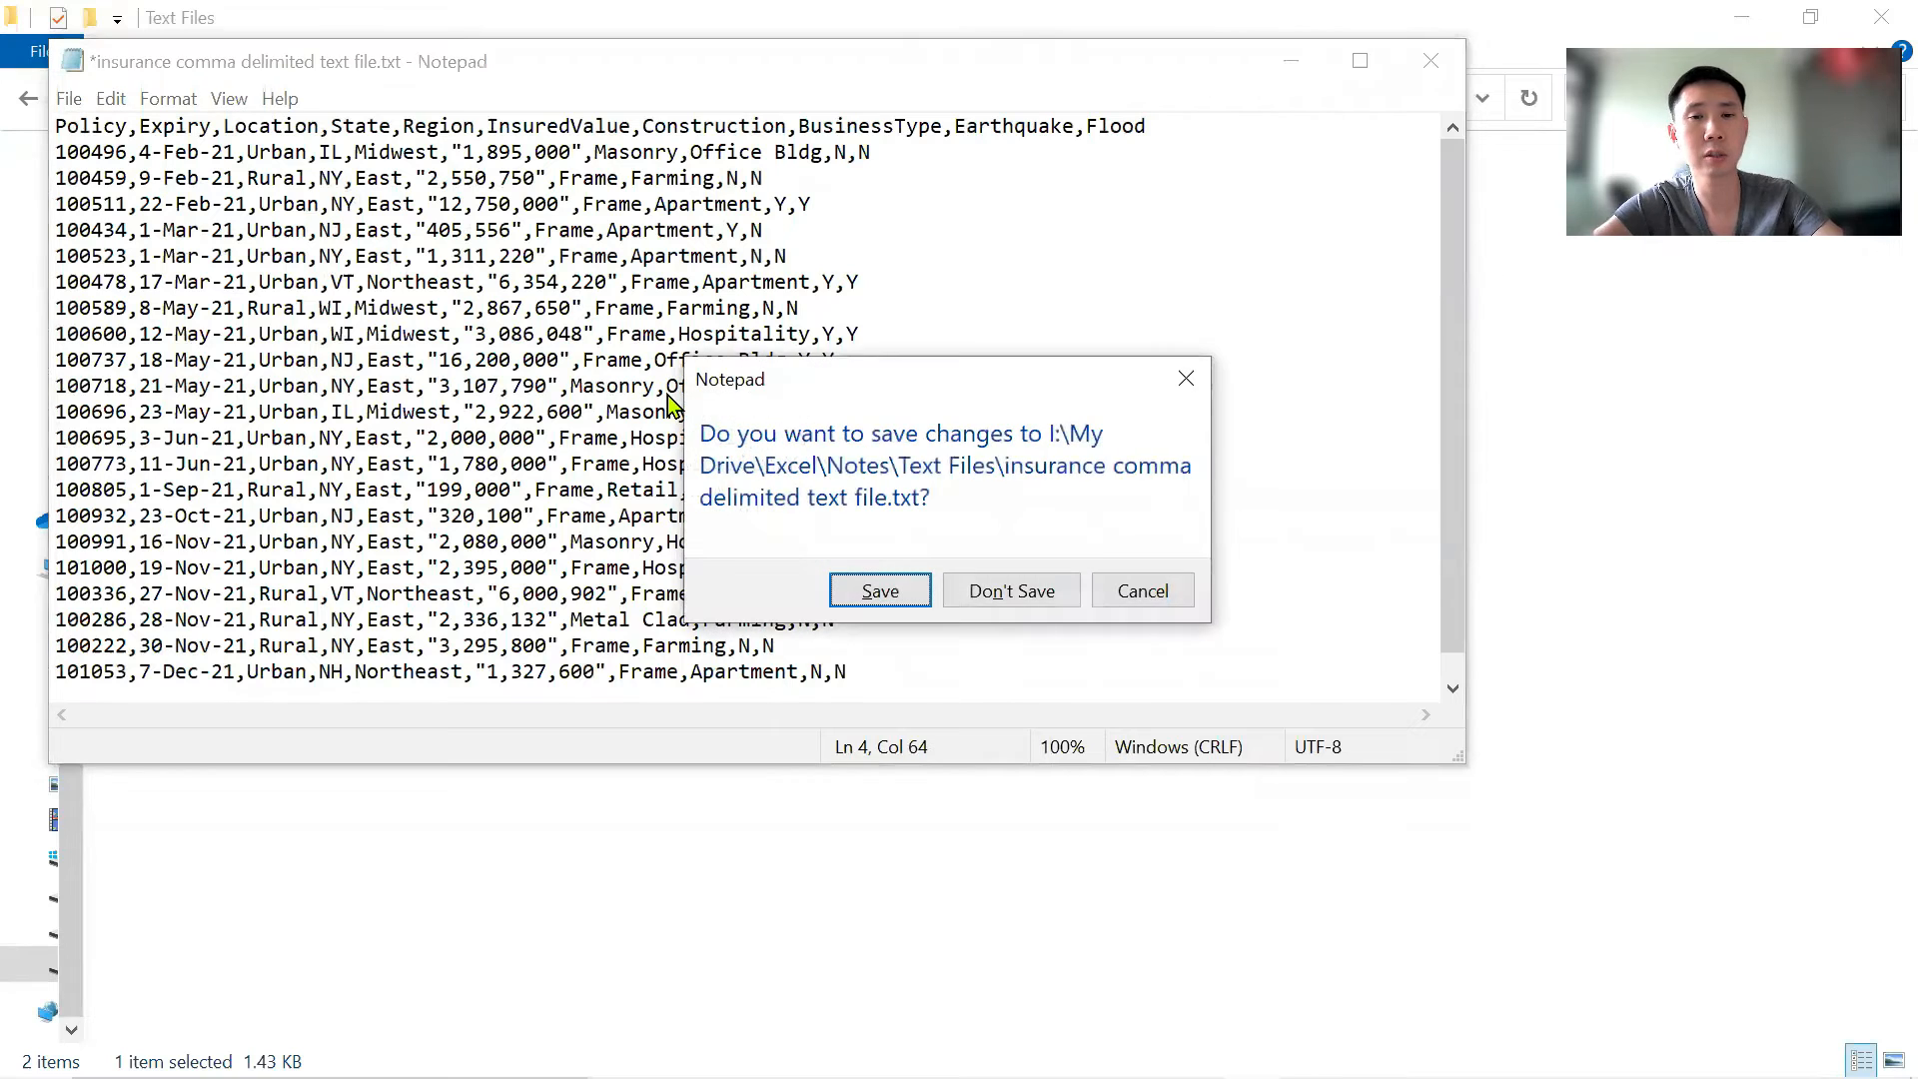
key("Tab")
key("Return")
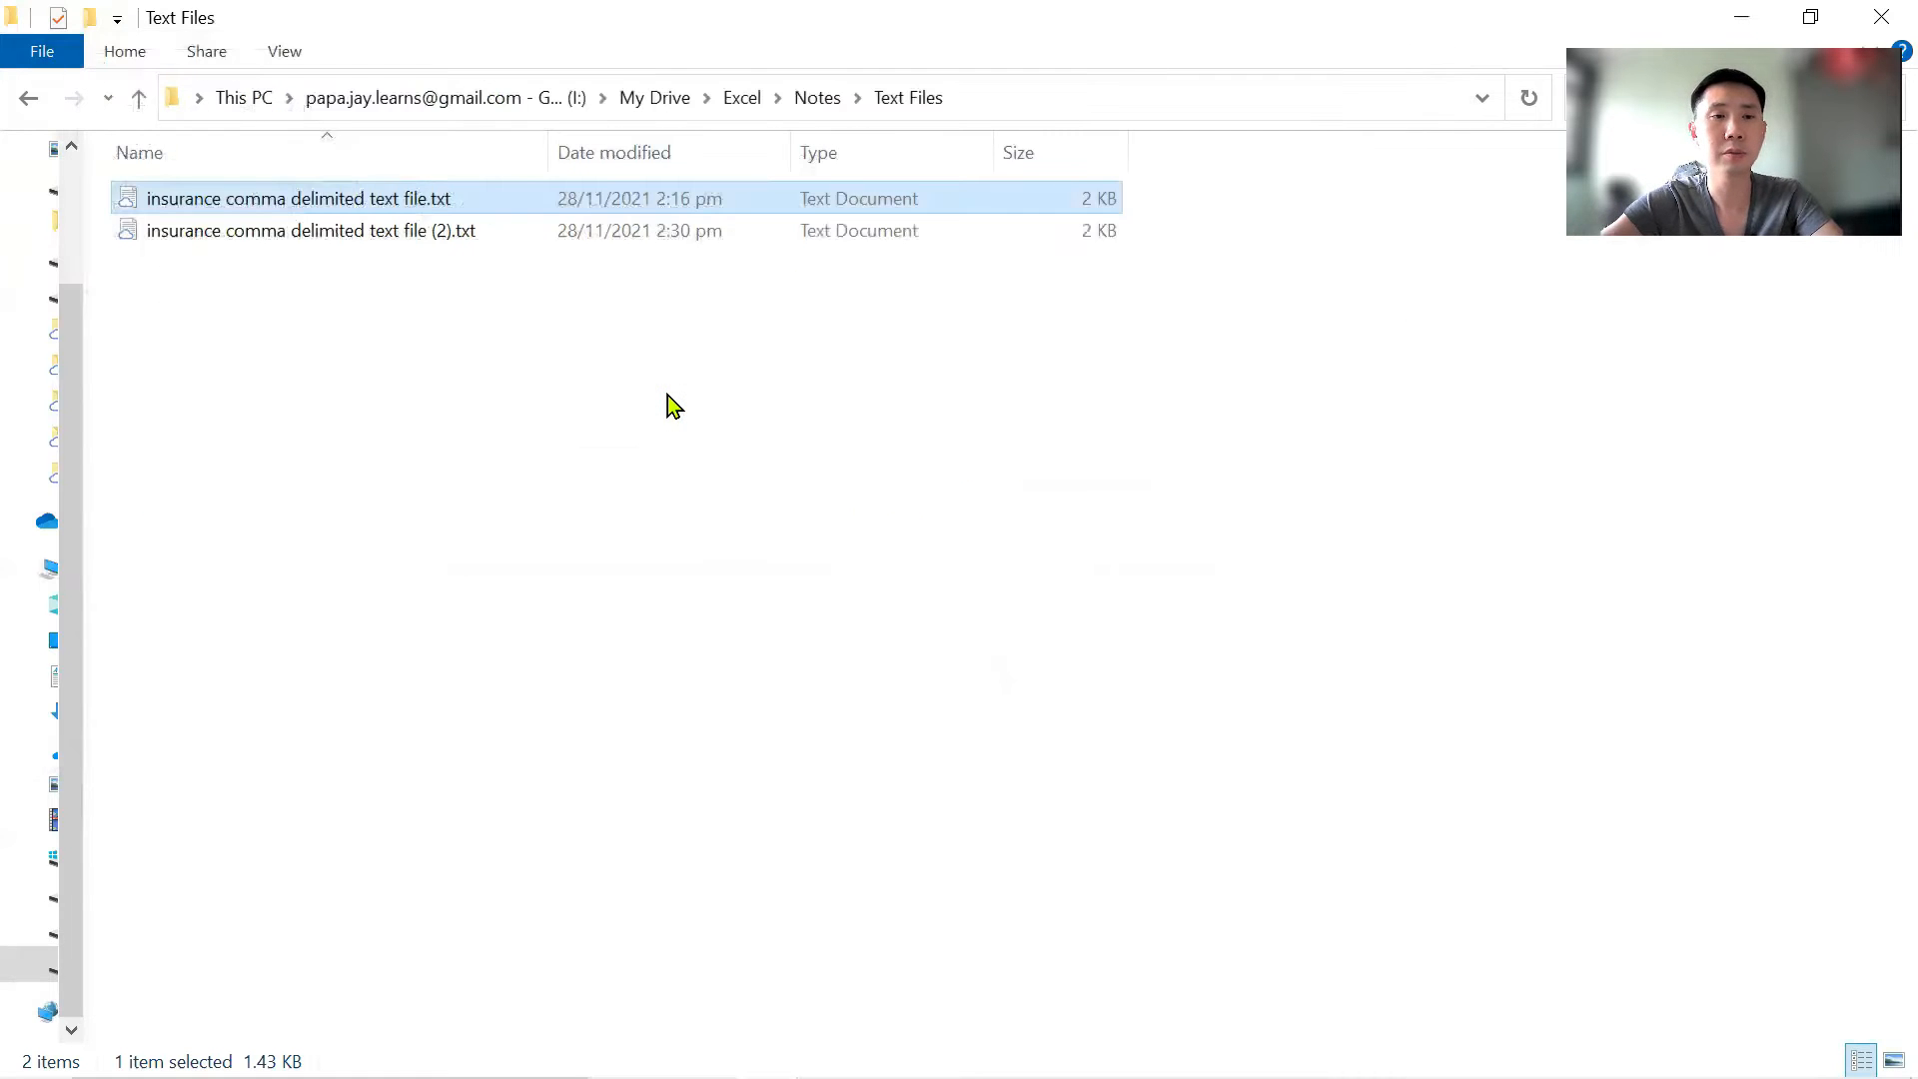
Switch back to Excel and browse for a file to open in the Text Files folder within Notes.
key("alt+Tab")
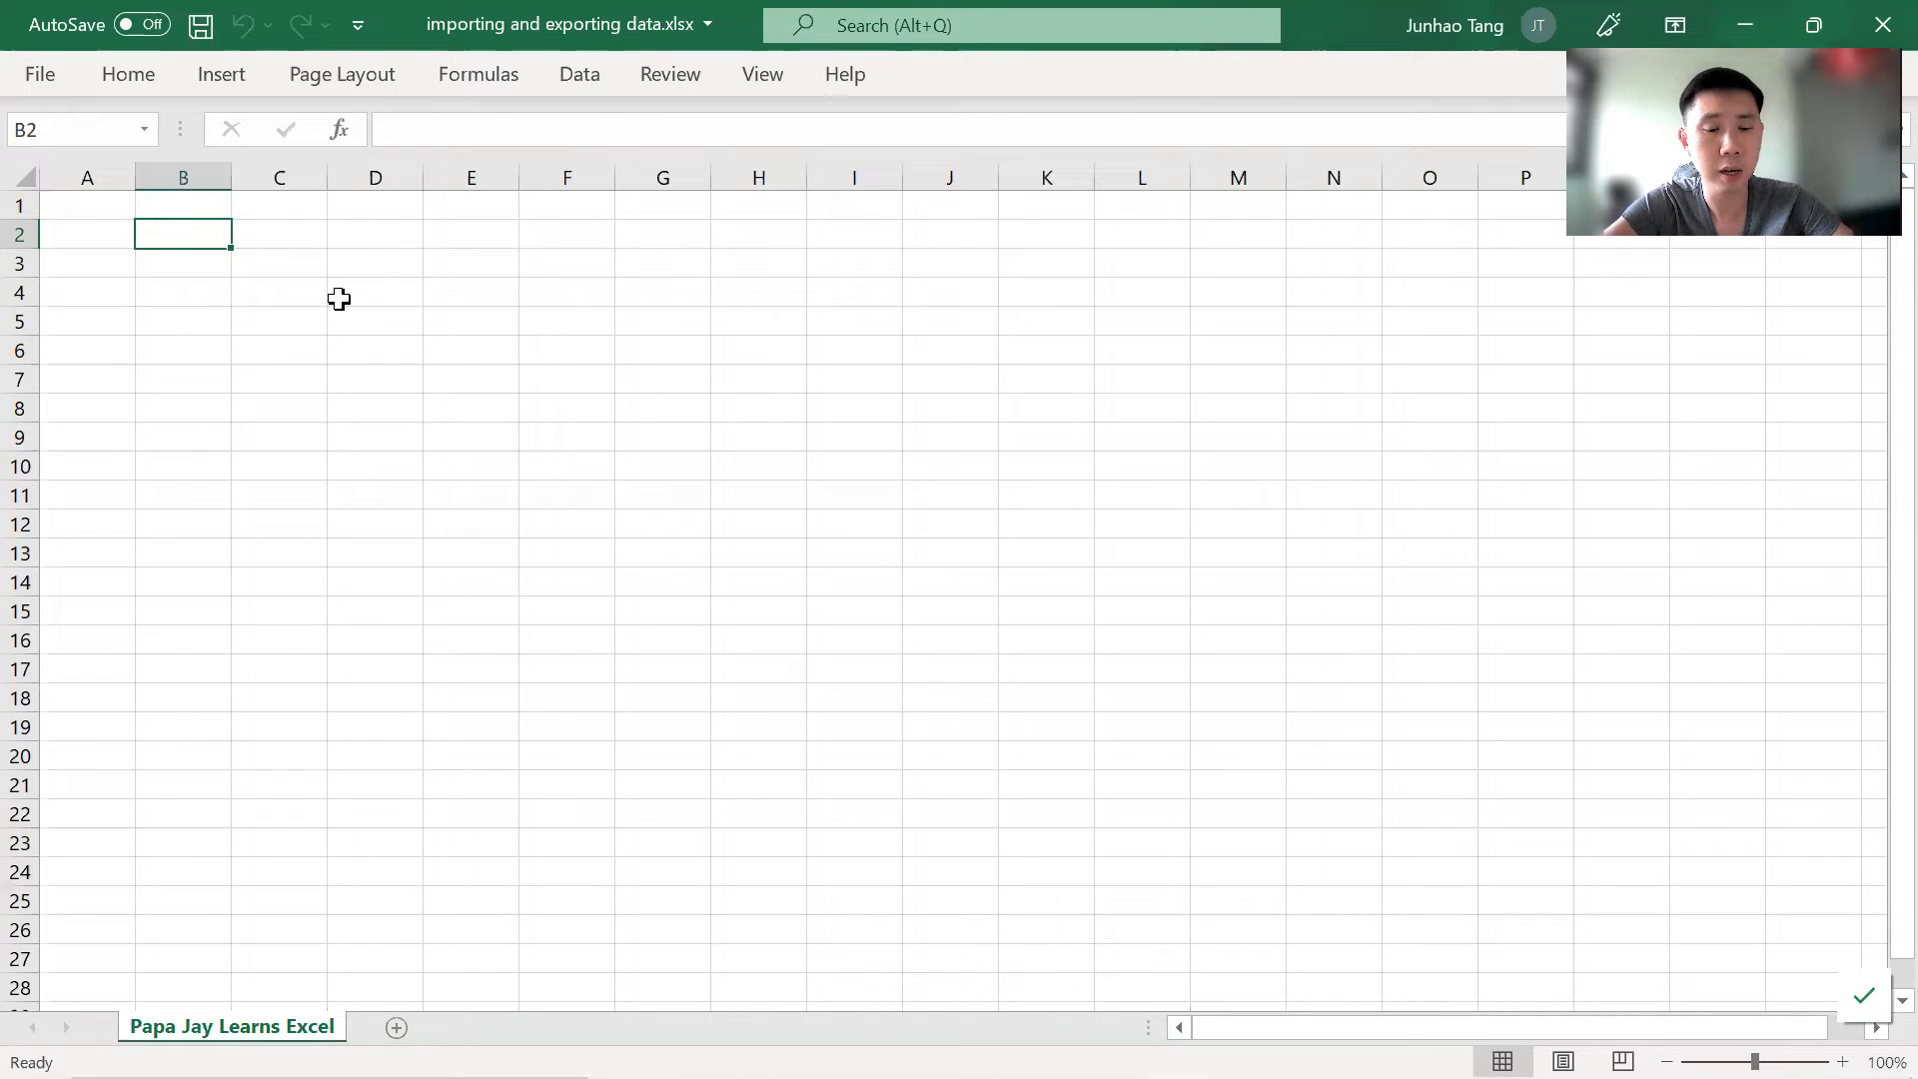
left_click(58, 72)
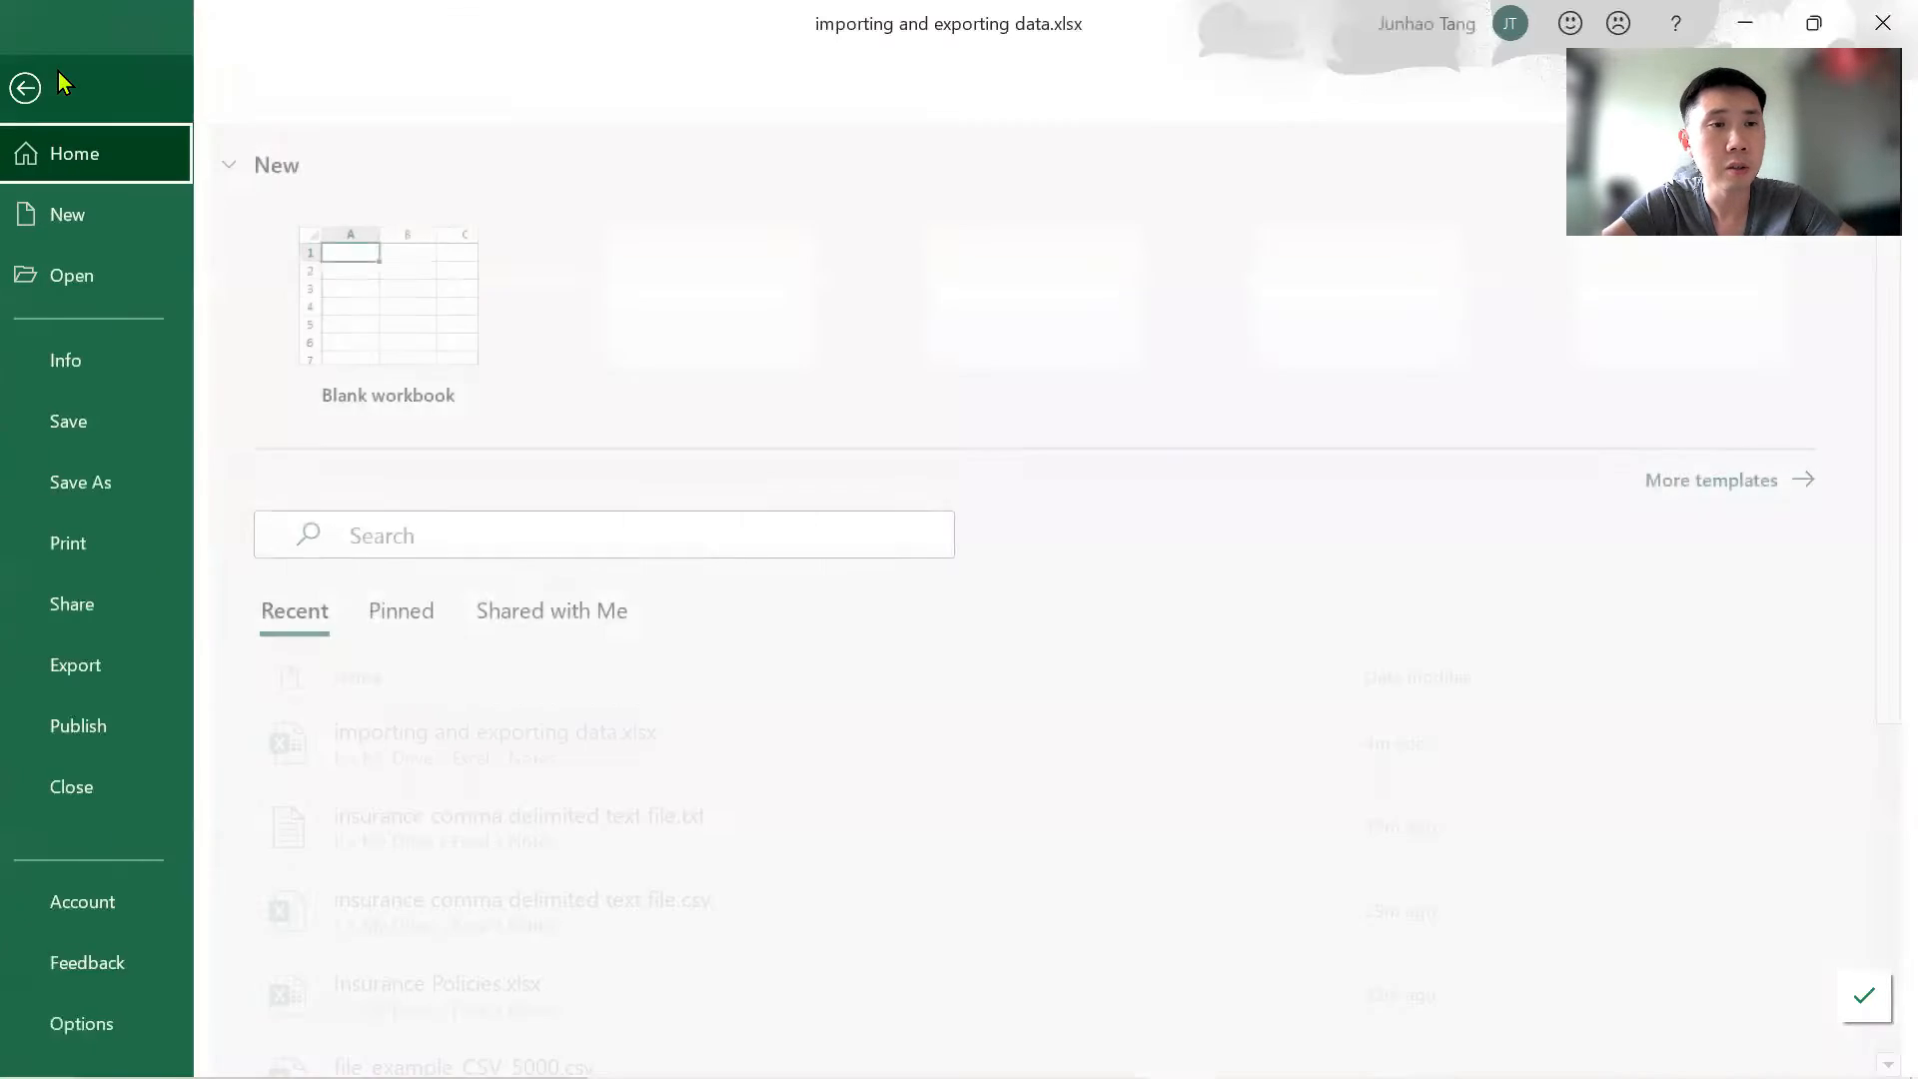
left_click(80, 267)
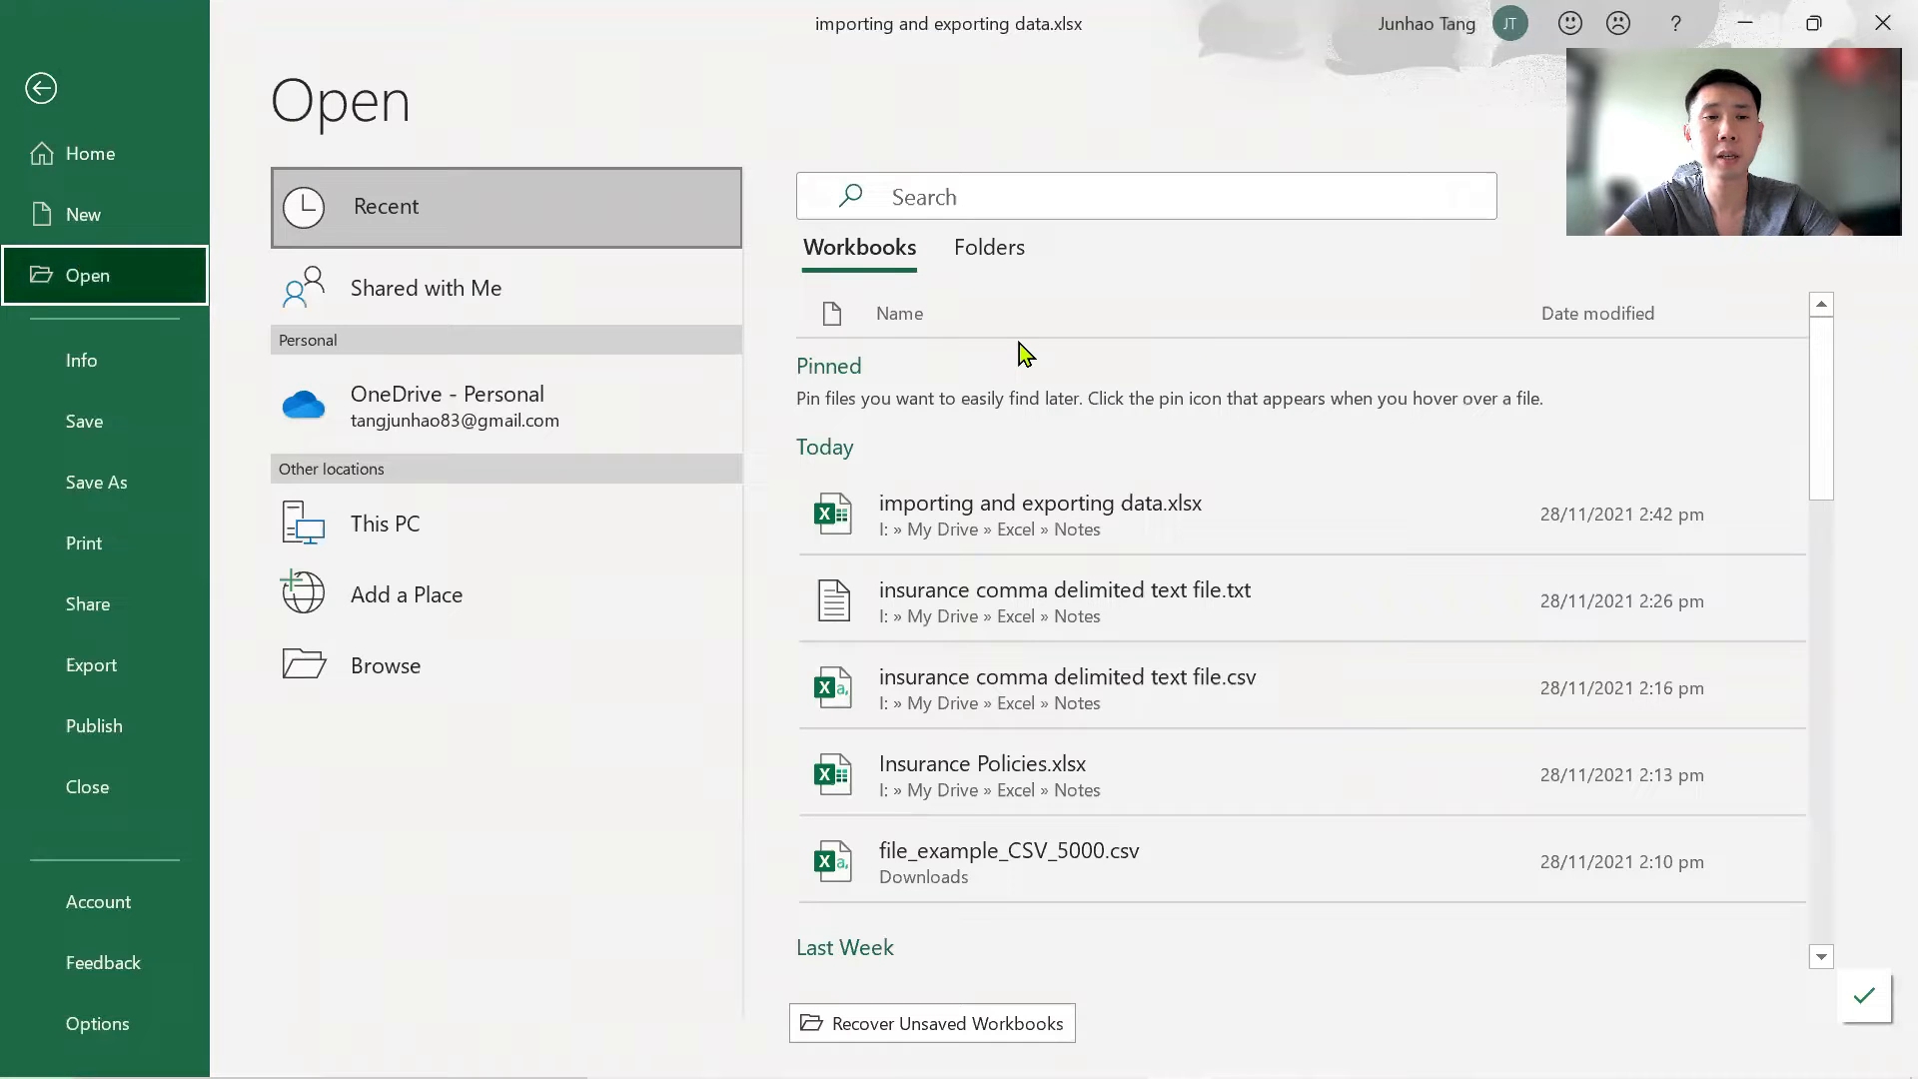
left_click(472, 680)
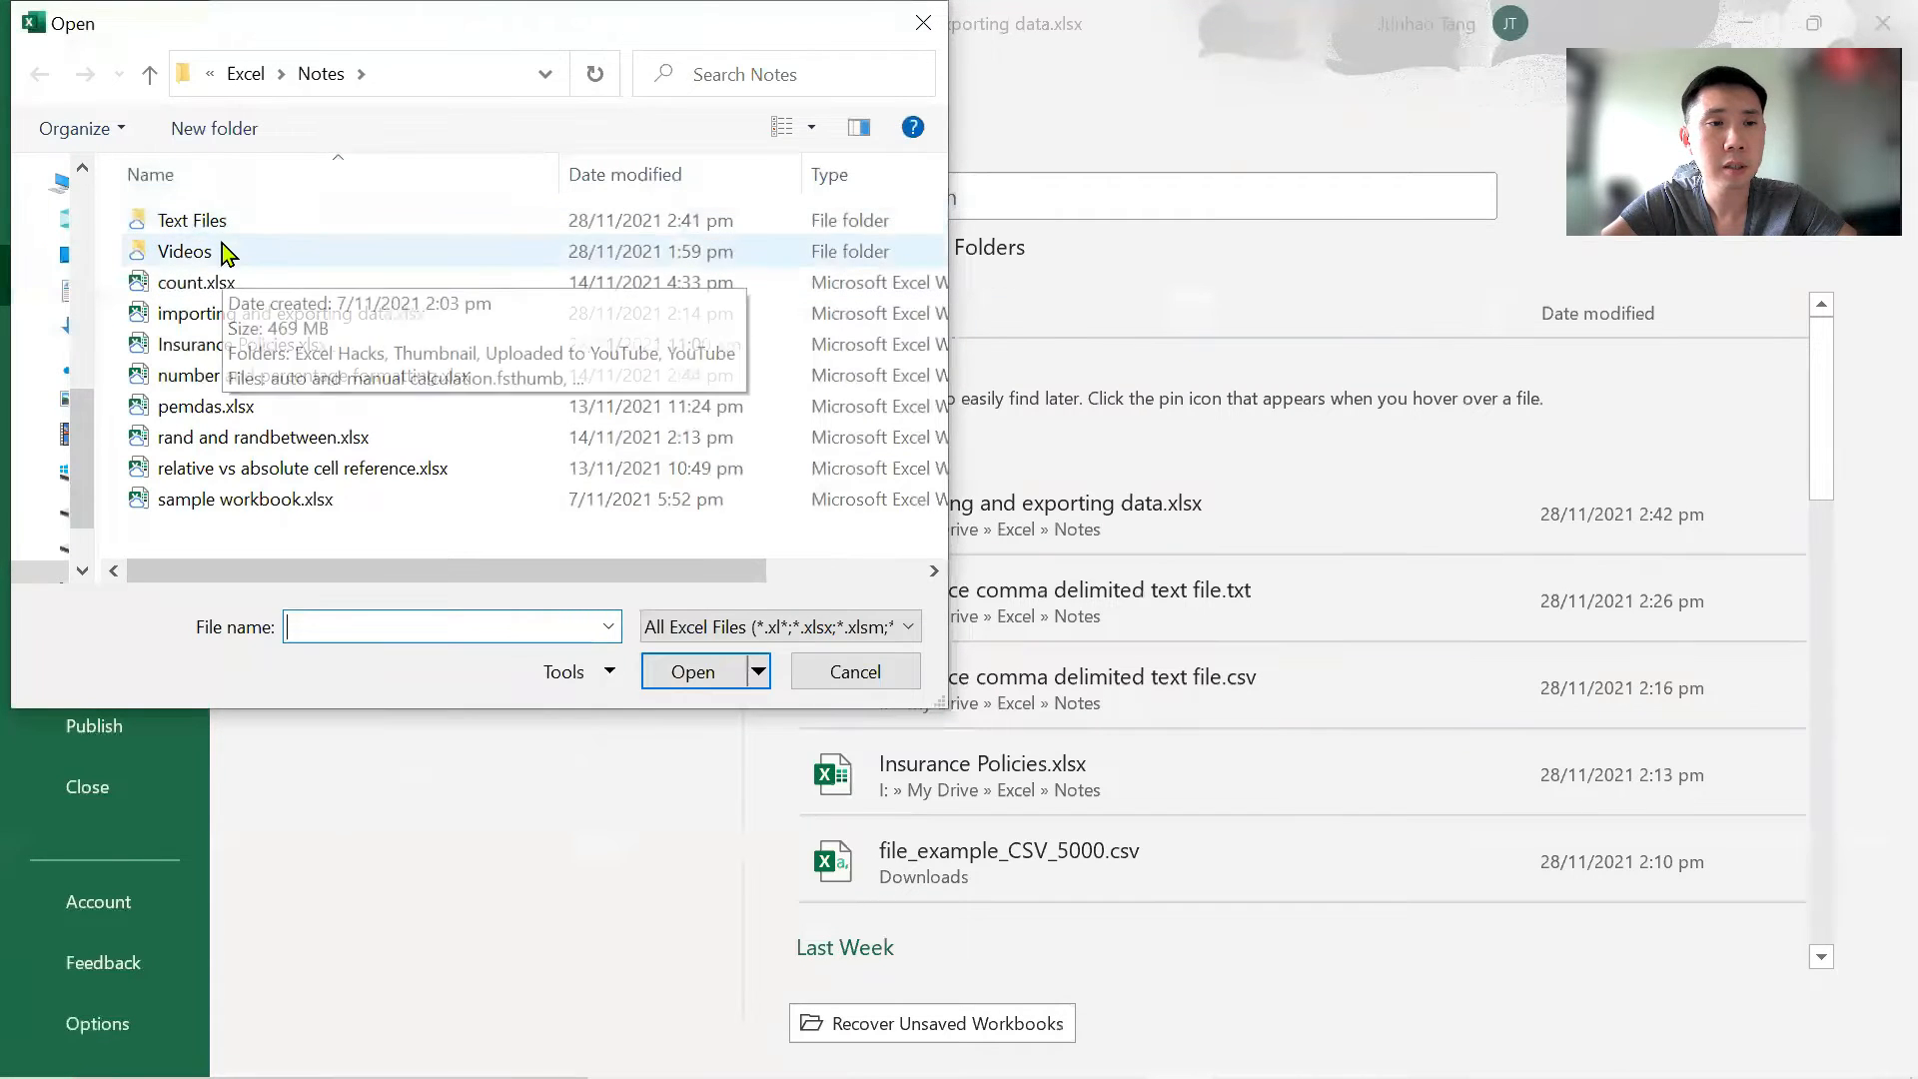
double_click(250, 224)
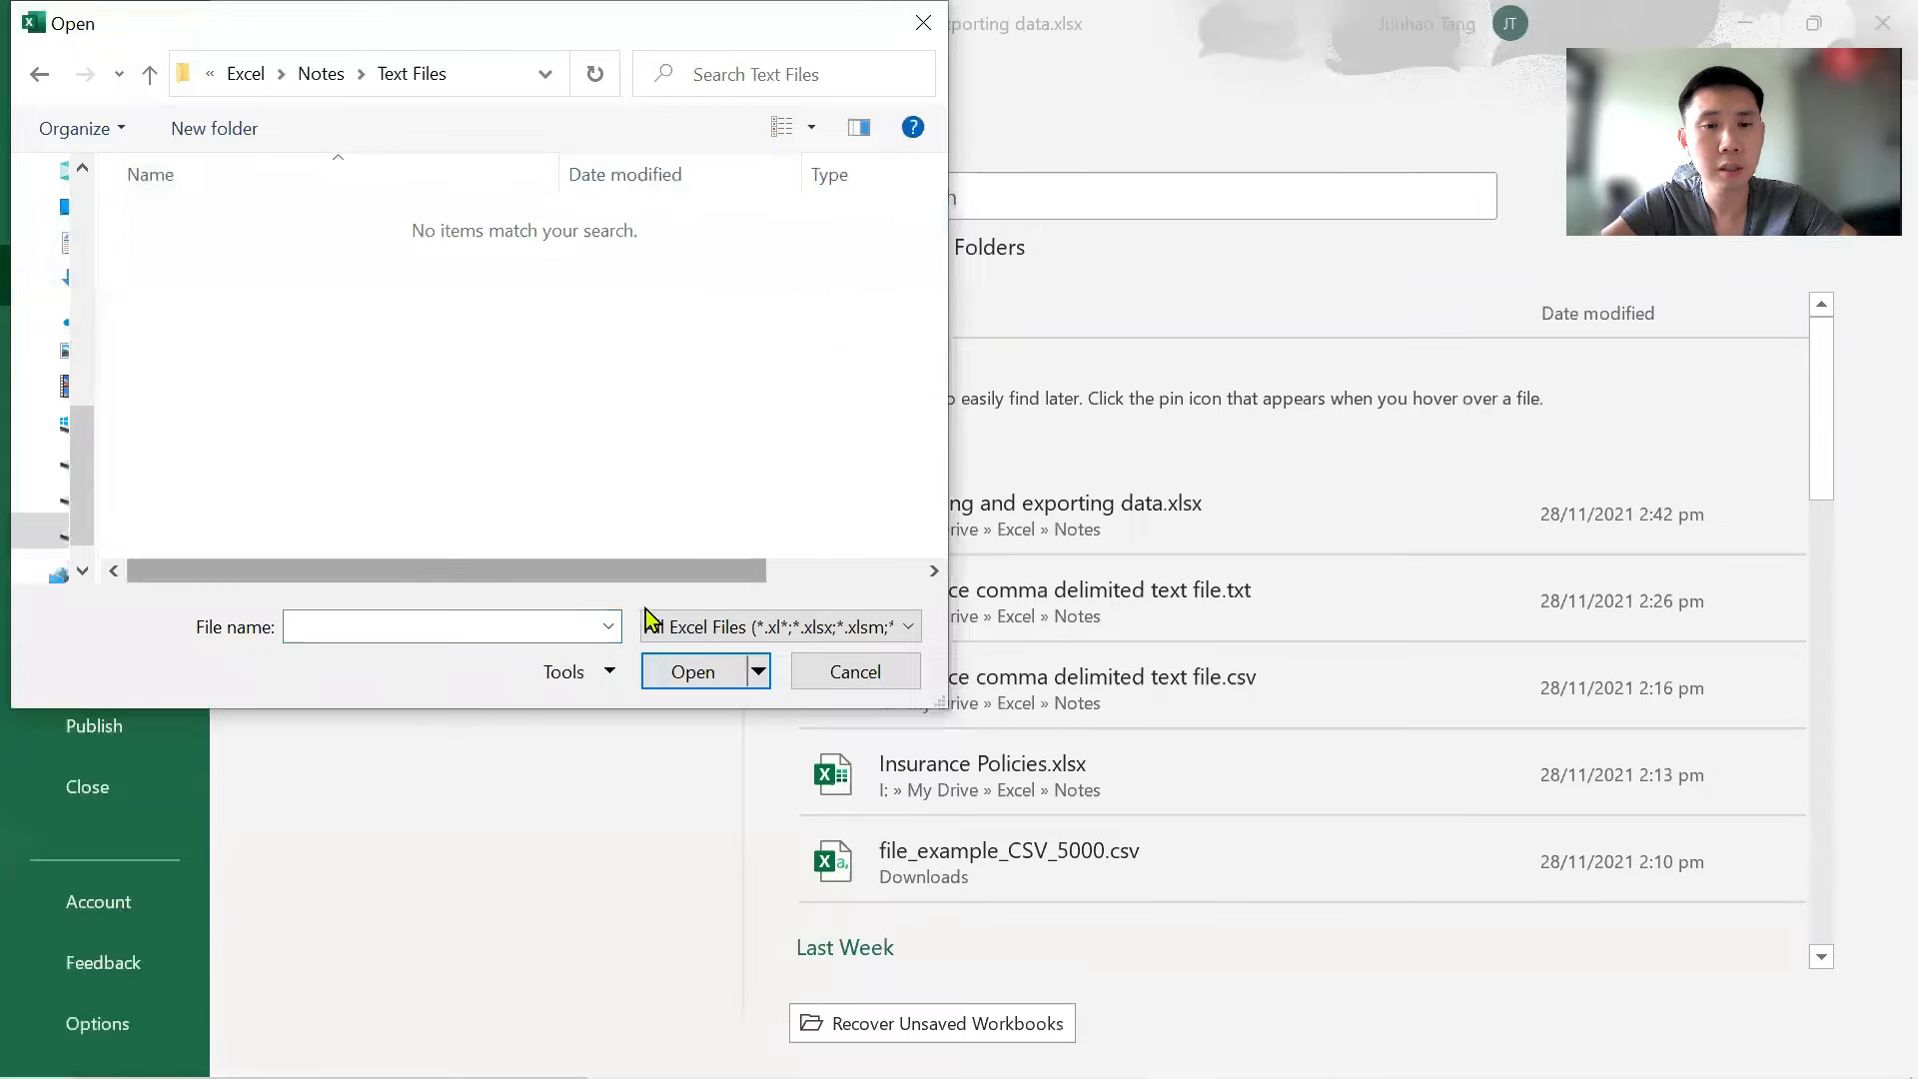
Show all file types and open "insurance comma delimited text file.txt" for import.
left_click(609, 626)
left_click(729, 640)
left_click(765, 626)
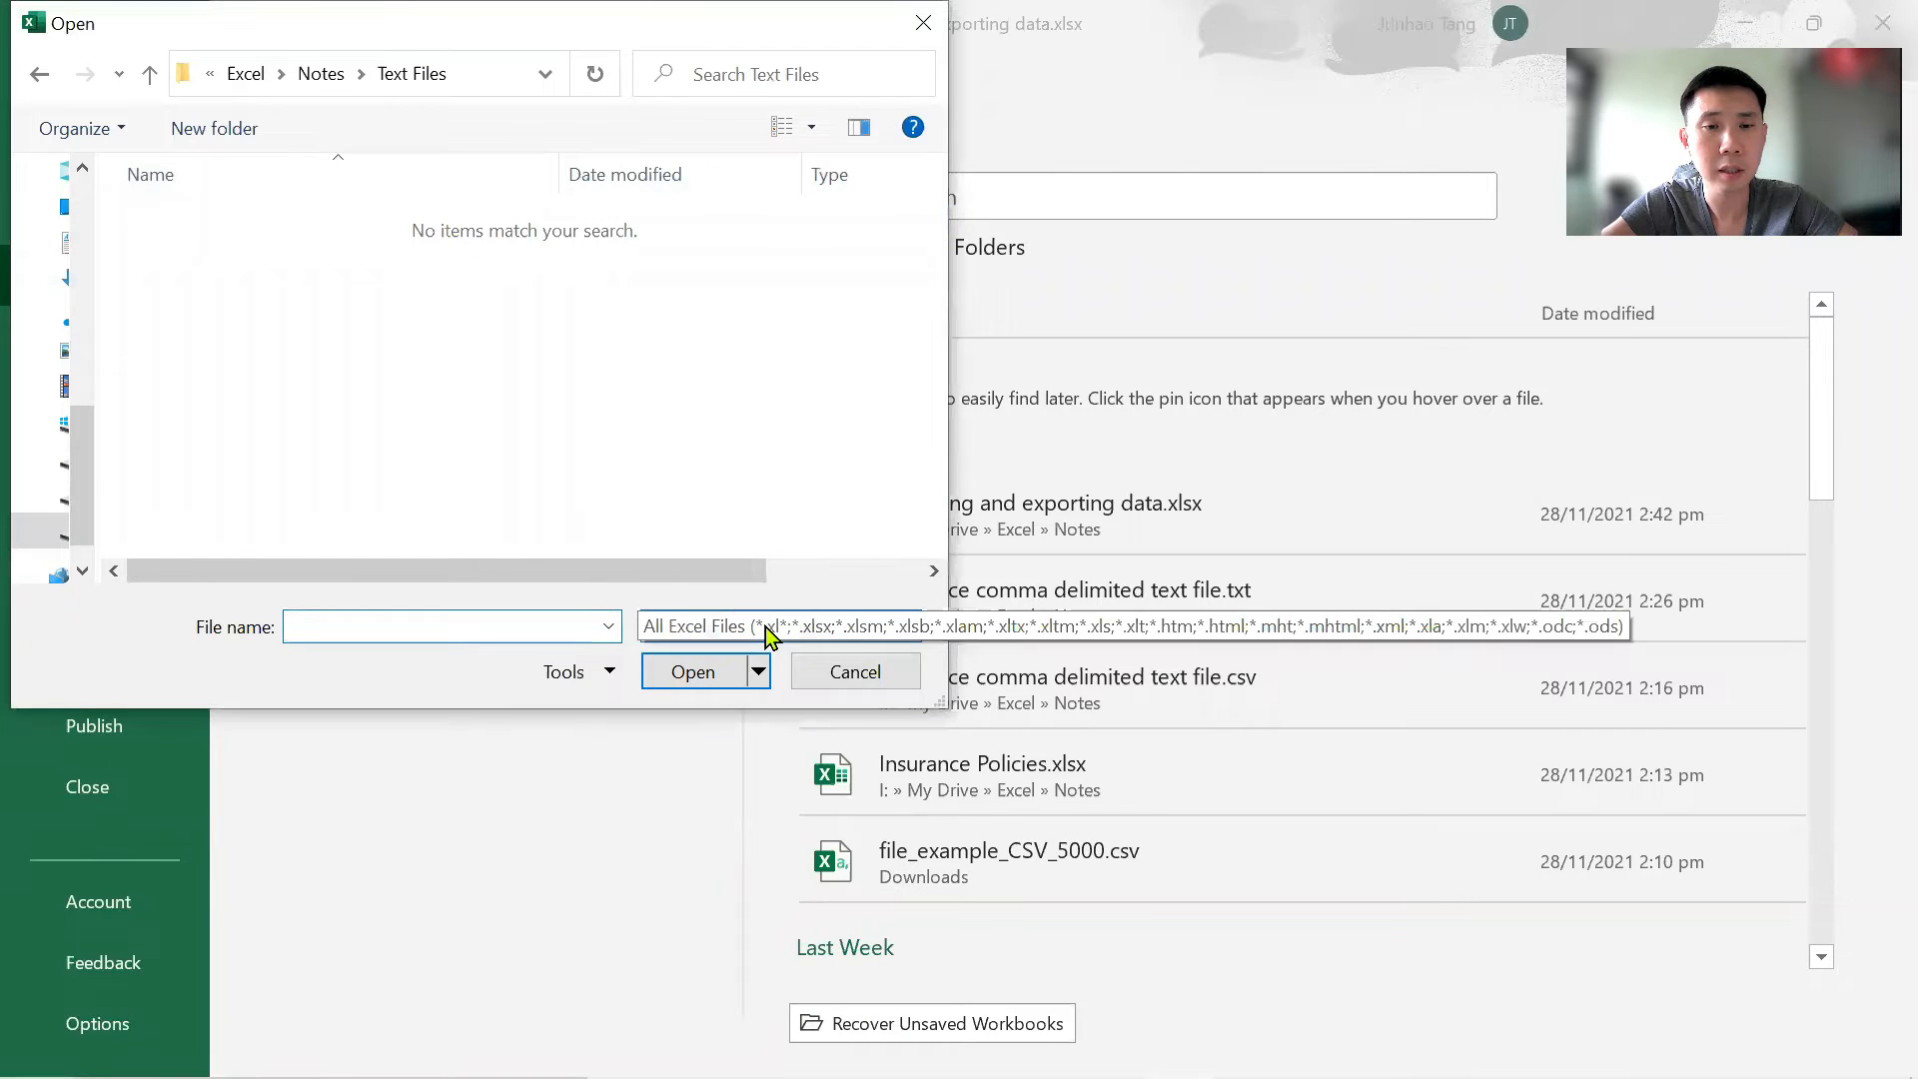
left_click(801, 100)
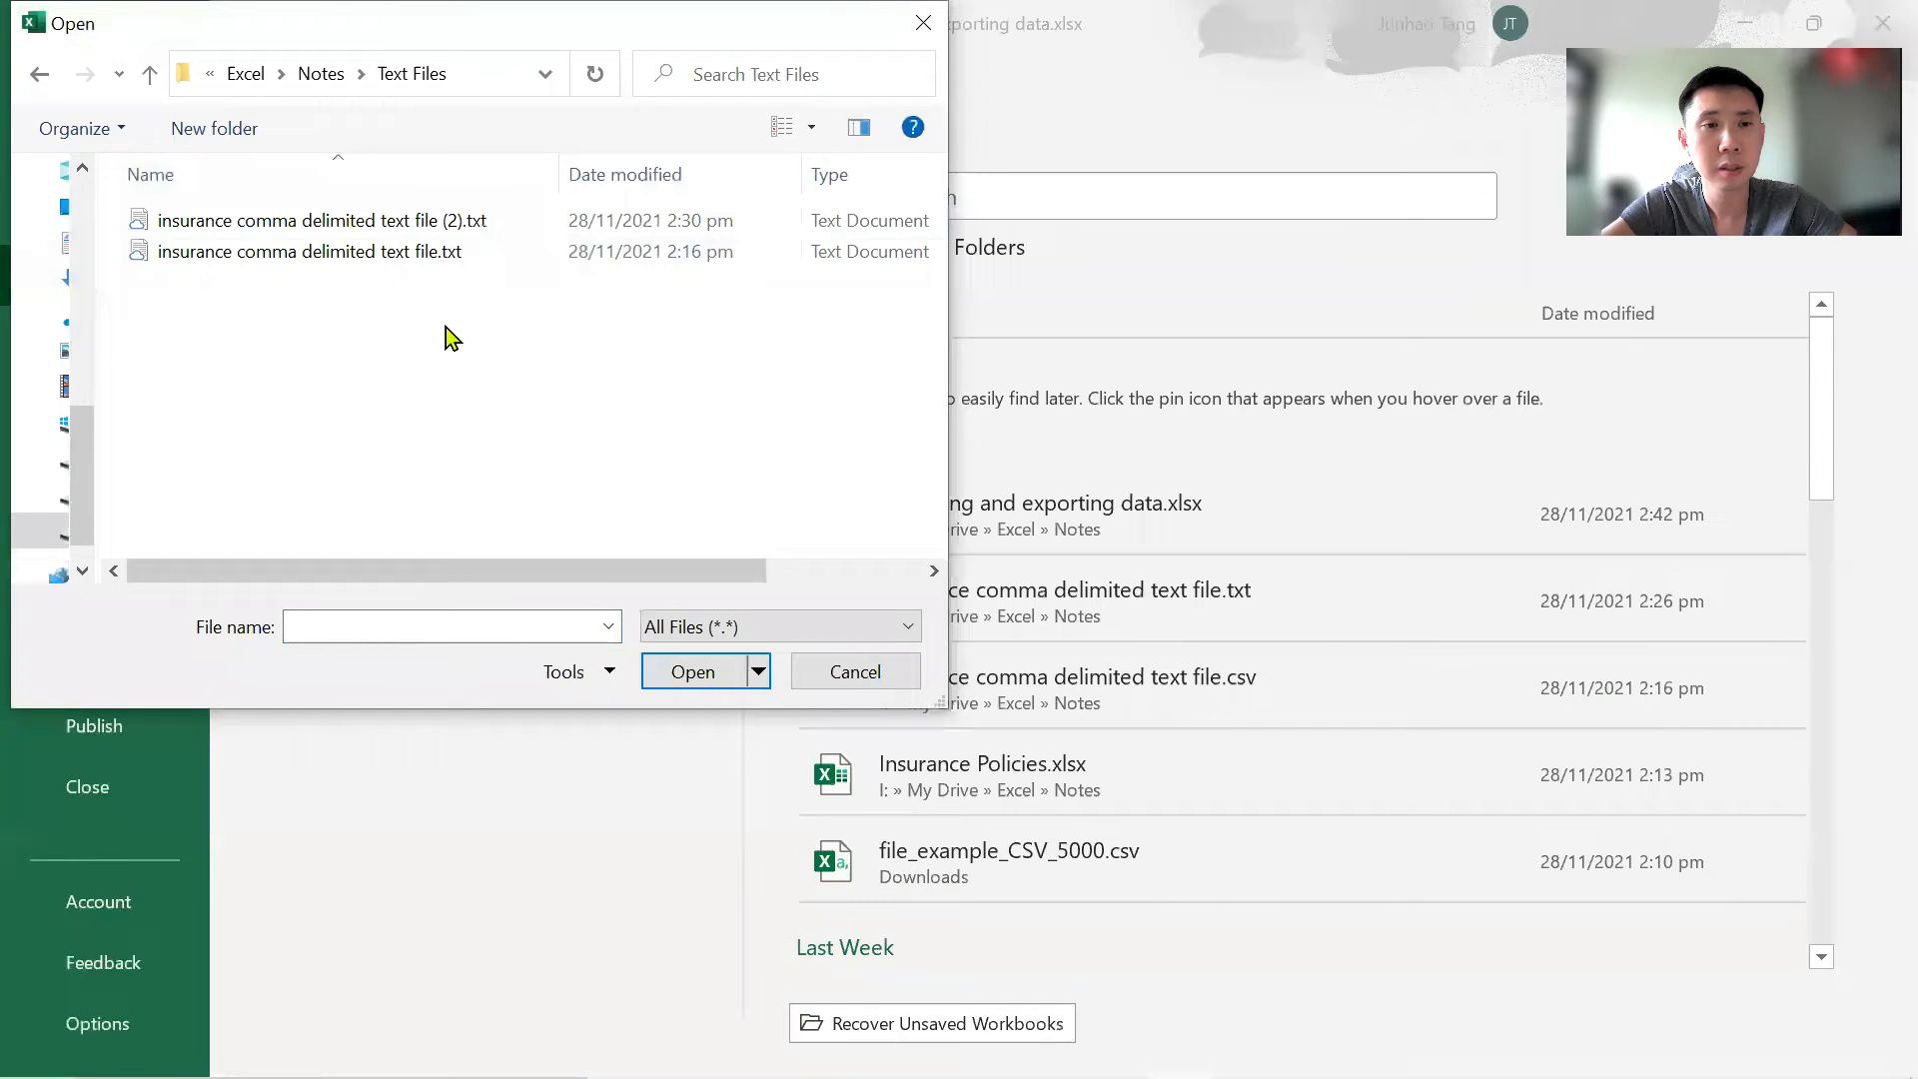
left_click(393, 256)
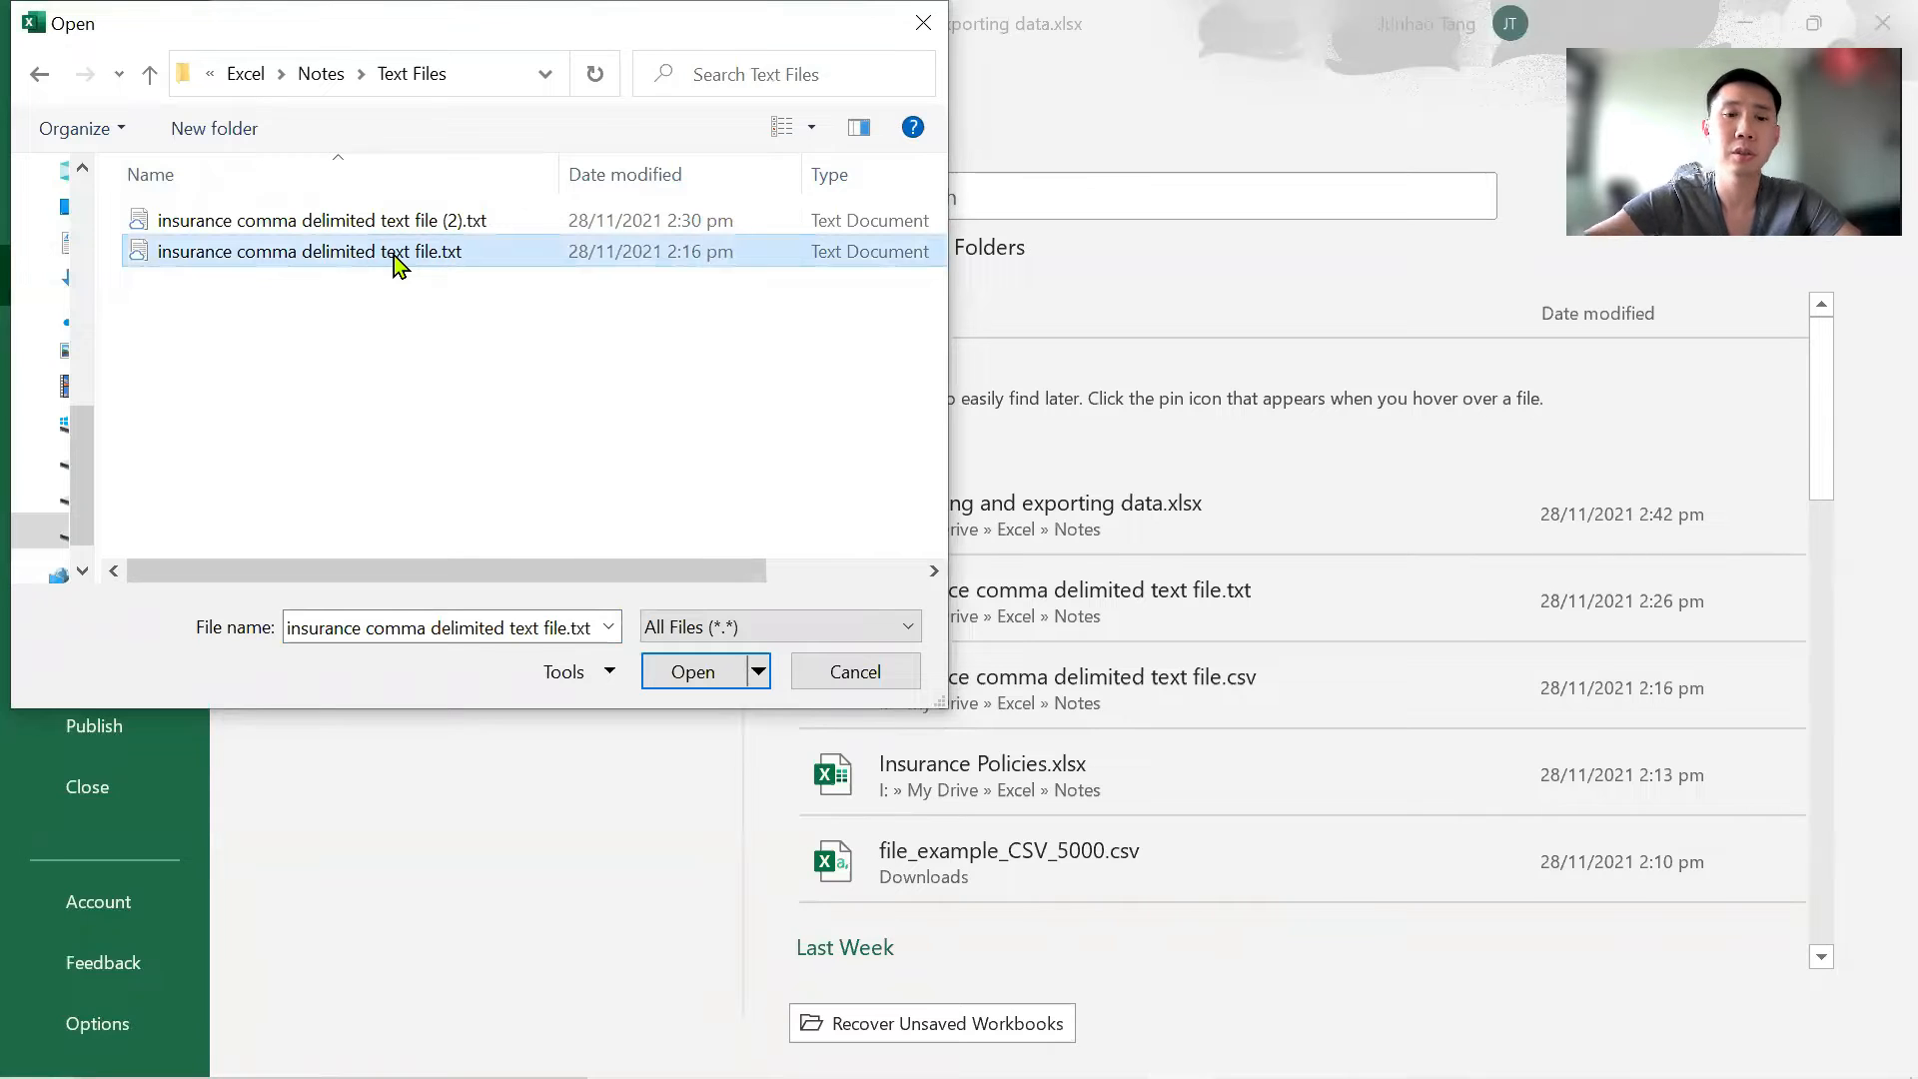
double_click(394, 255)
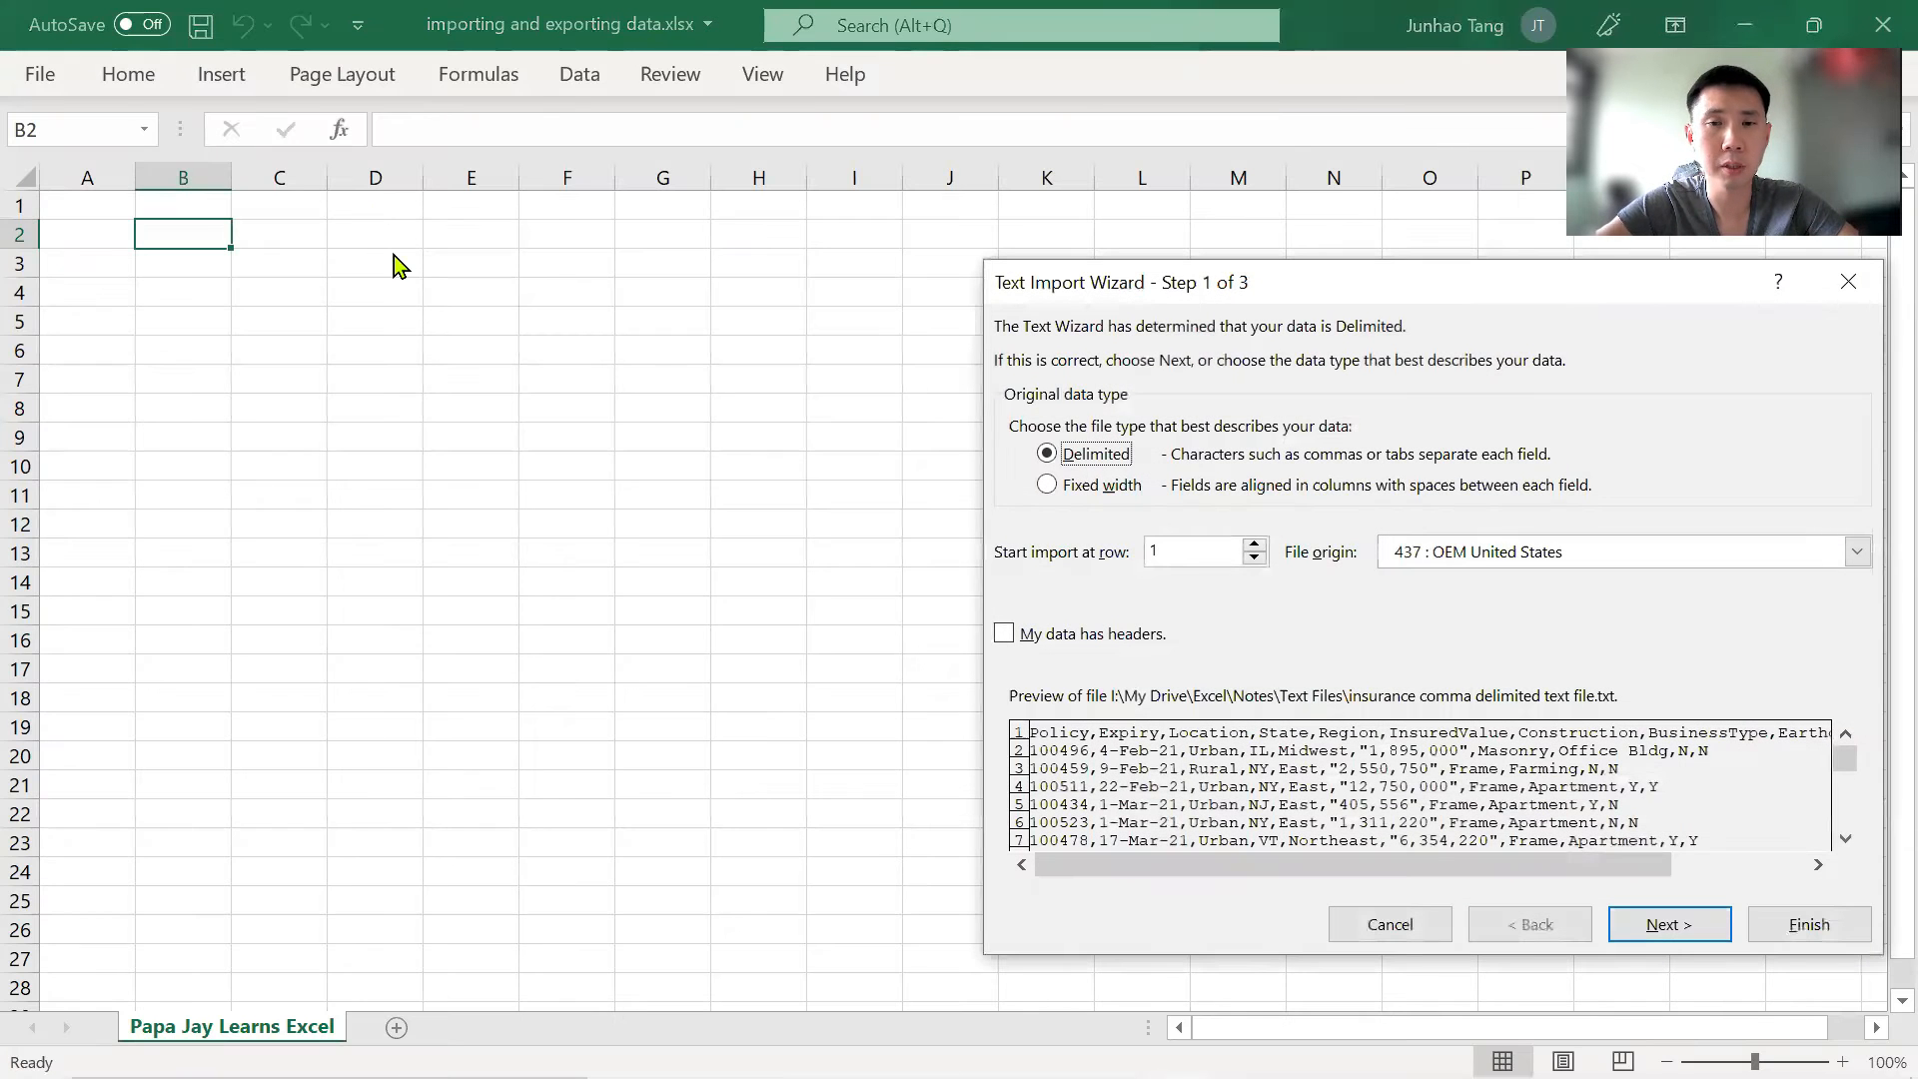
Mark the delimited data as having headers and set comma as the only delimiter in place of tab.
left_click(1003, 637)
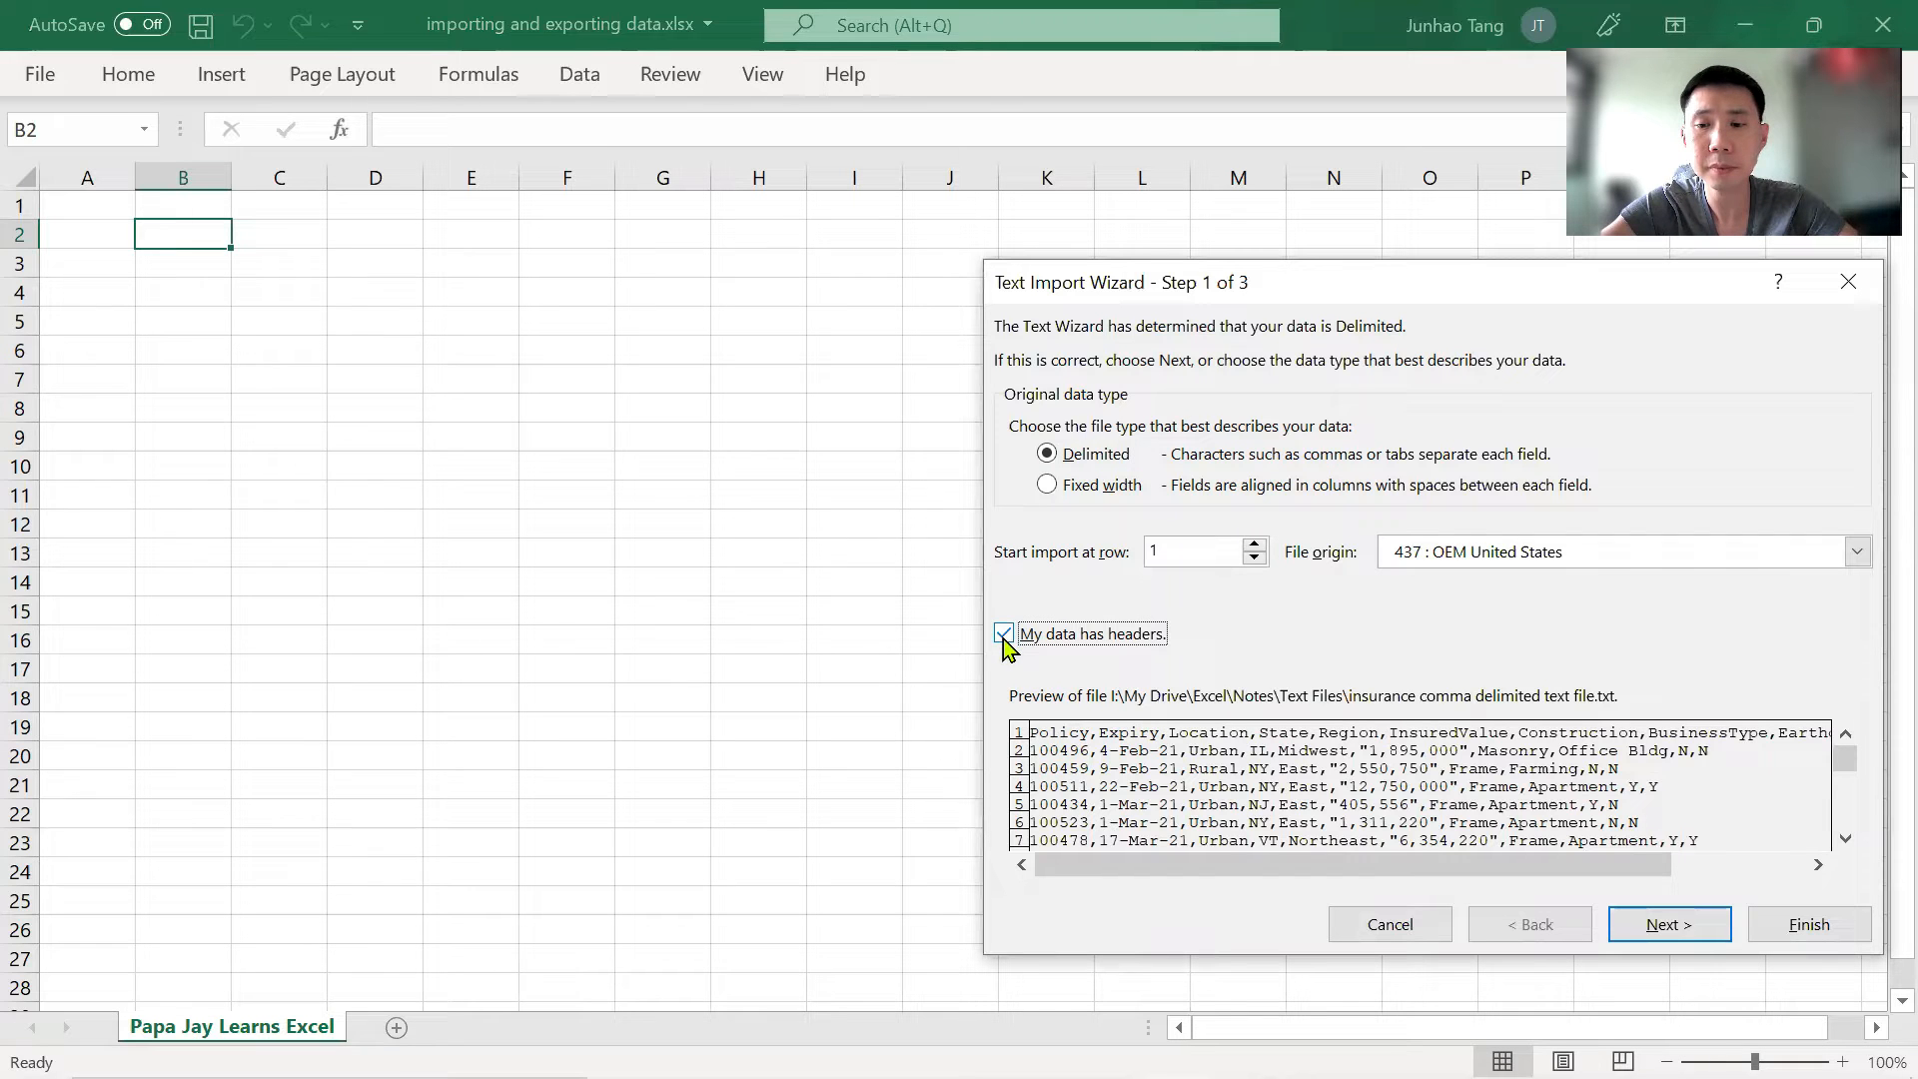
left_click(1674, 925)
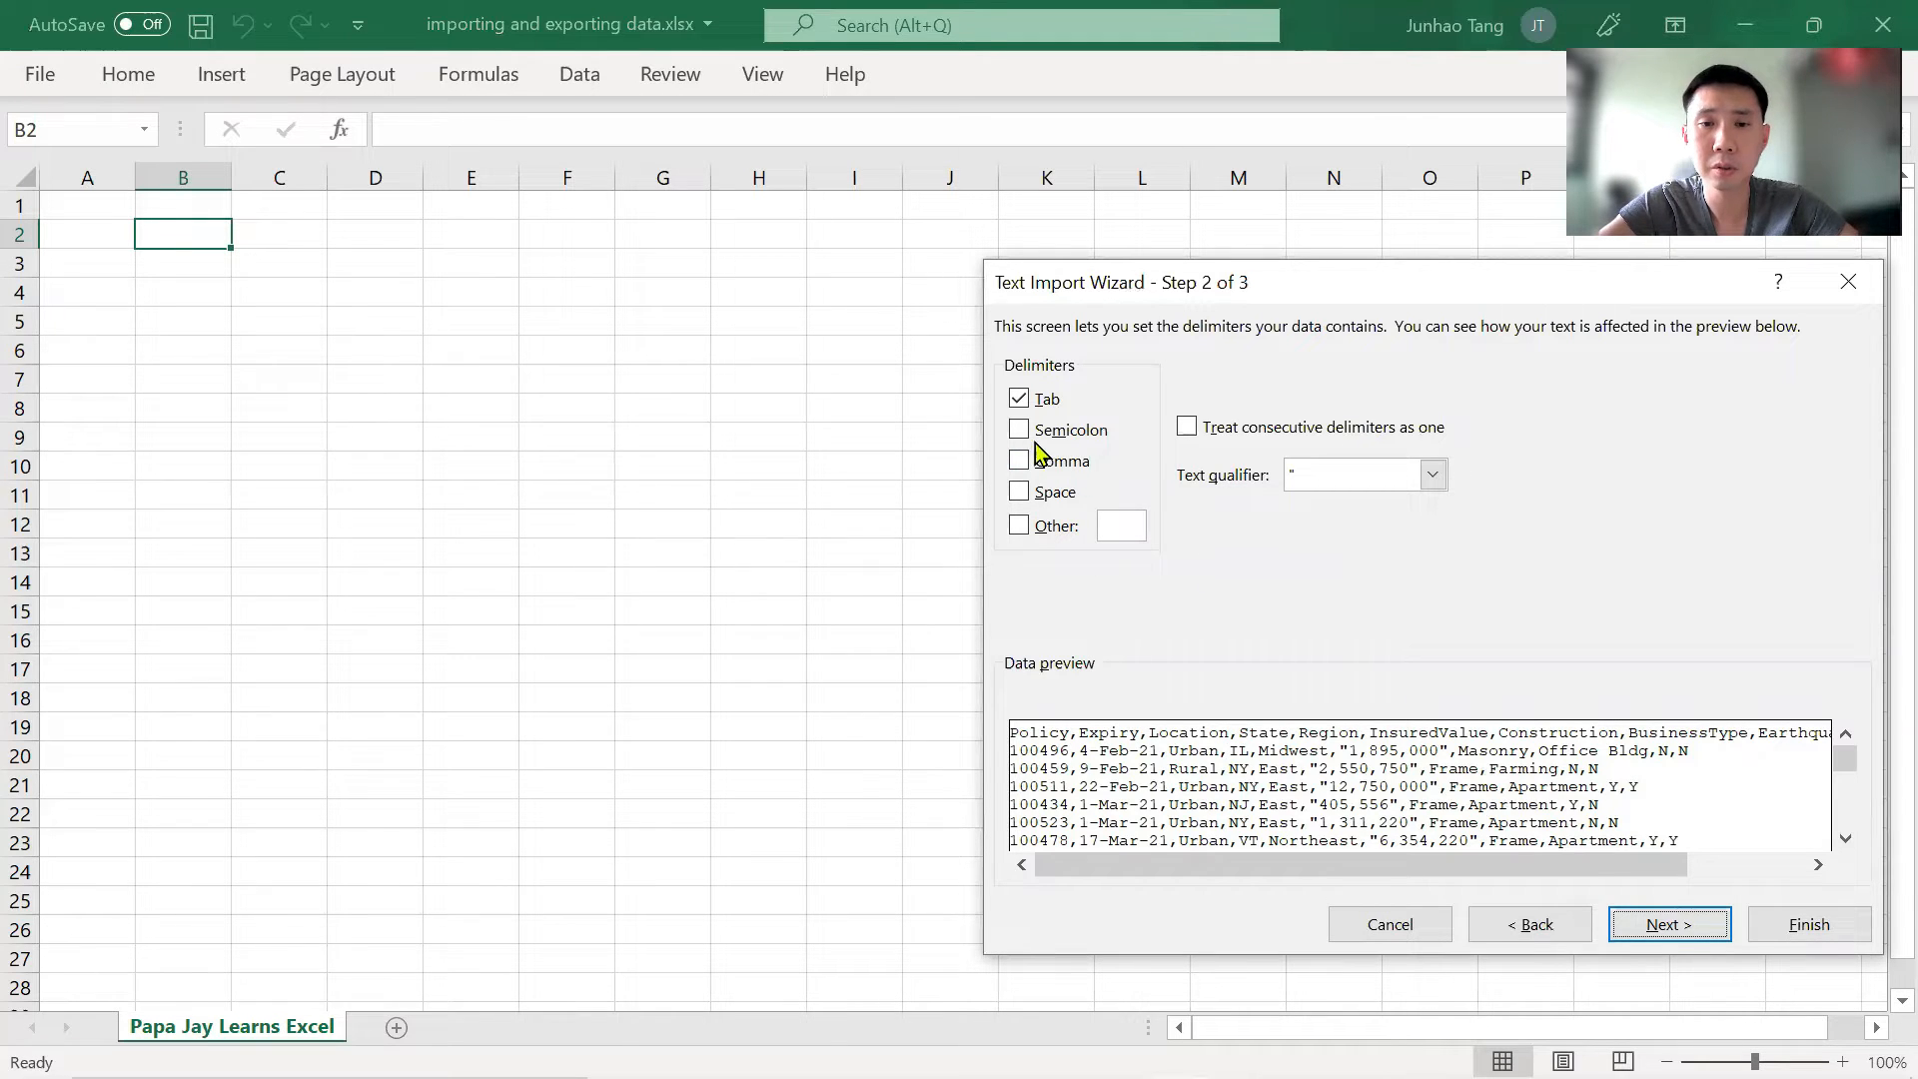
left_click(1020, 402)
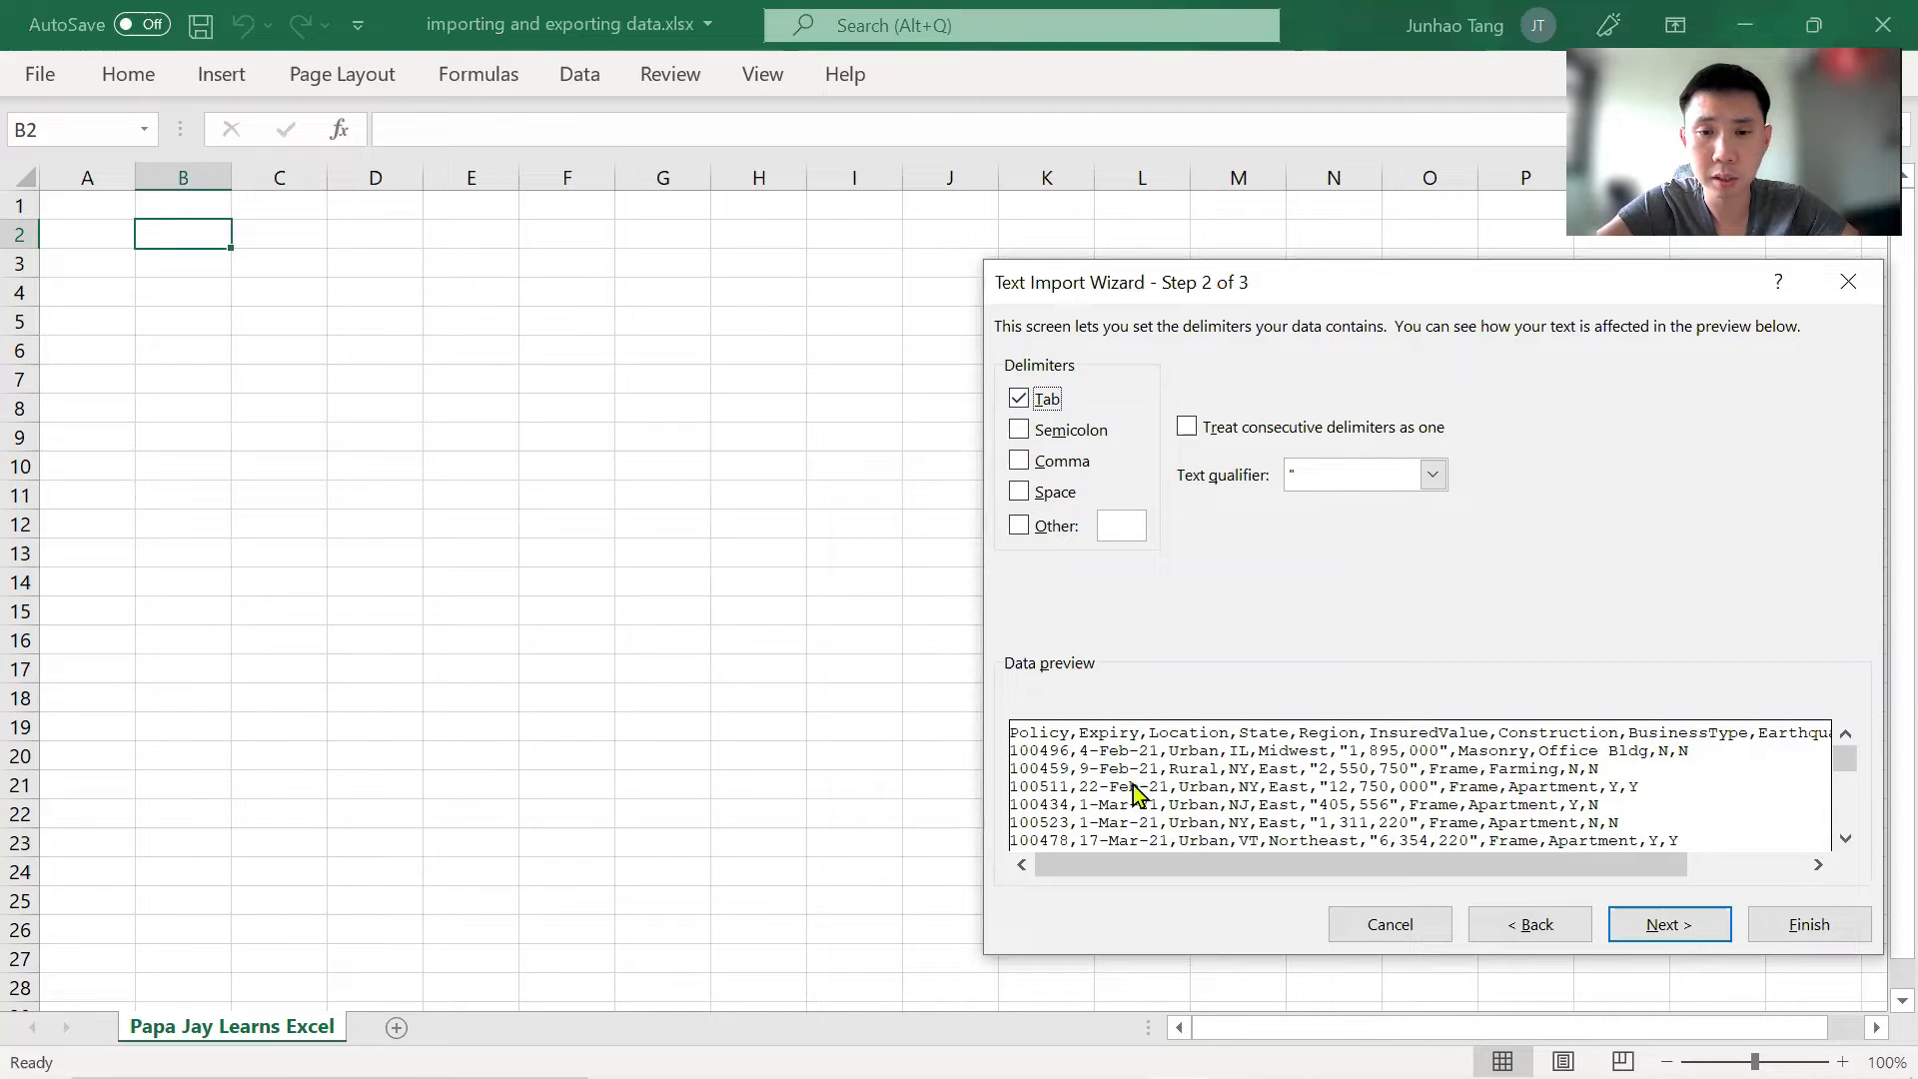
left_click(1016, 459)
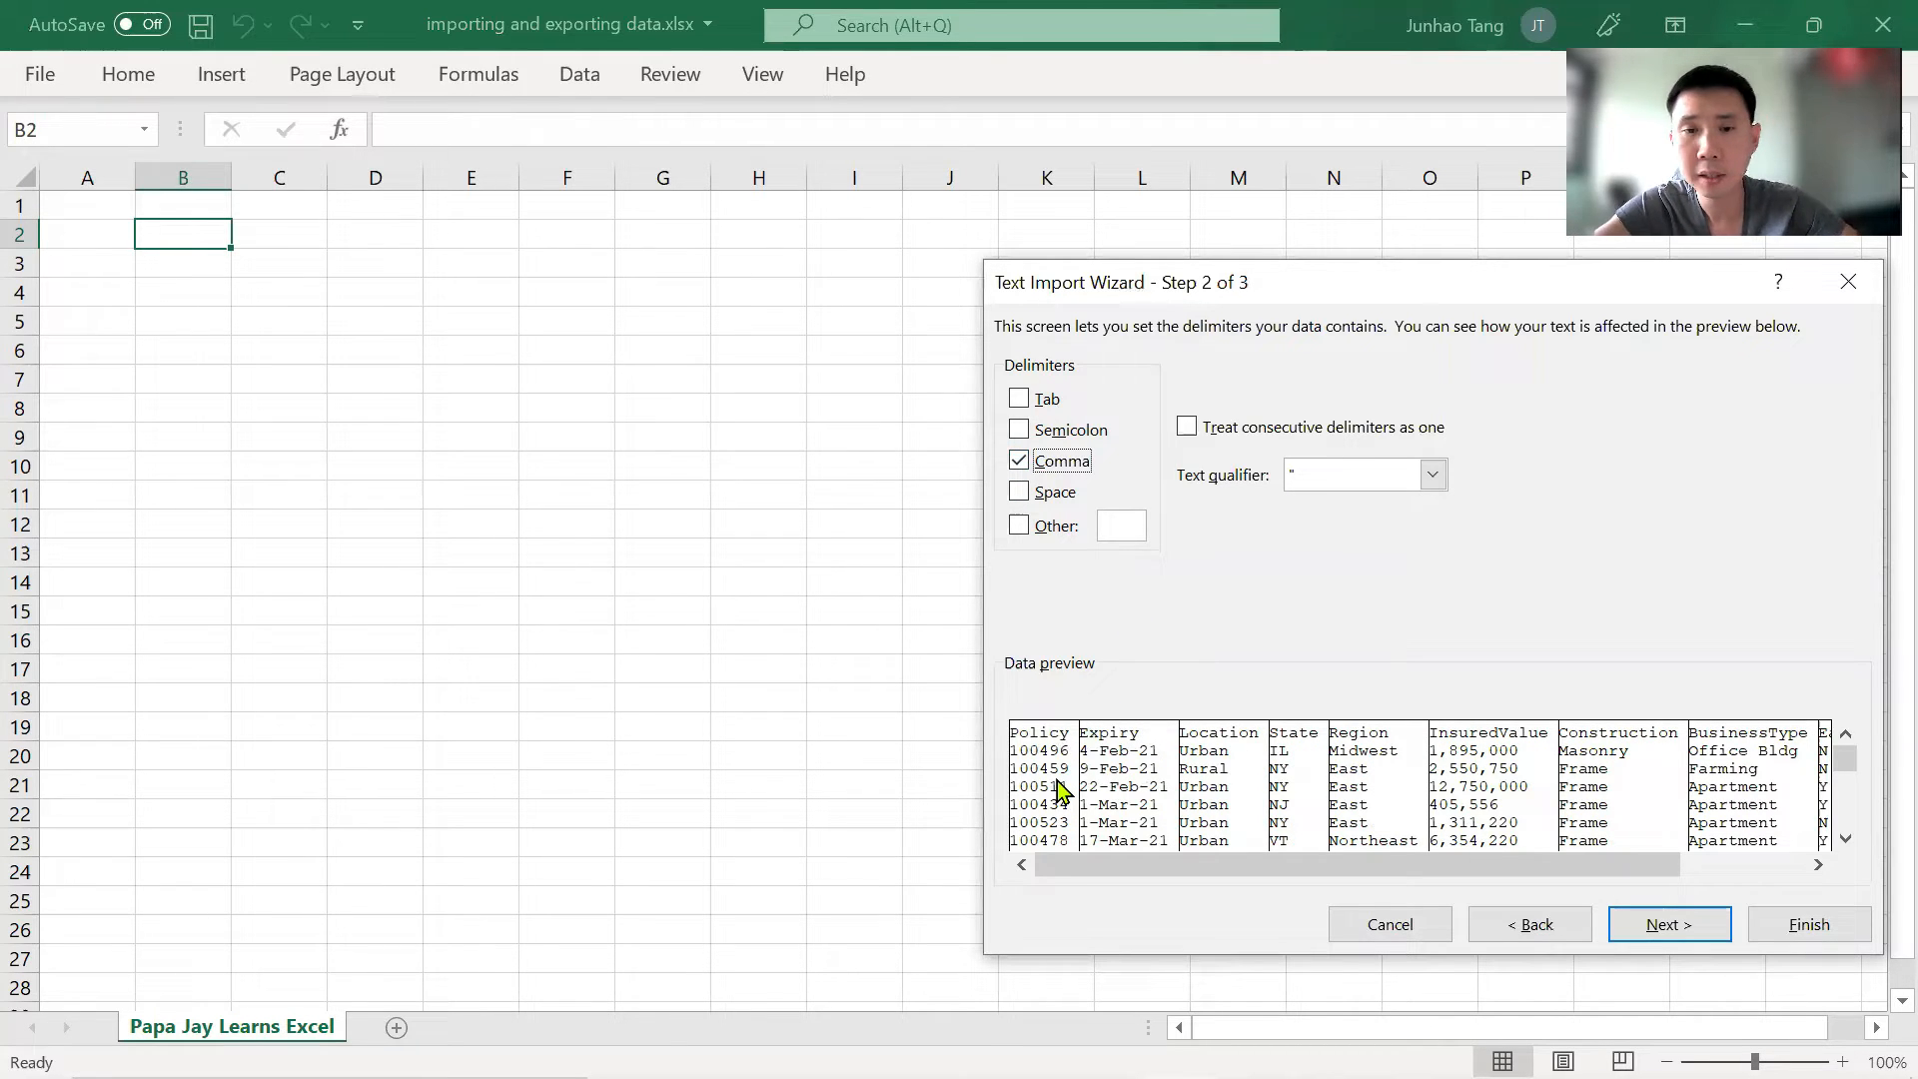
left_click(1646, 917)
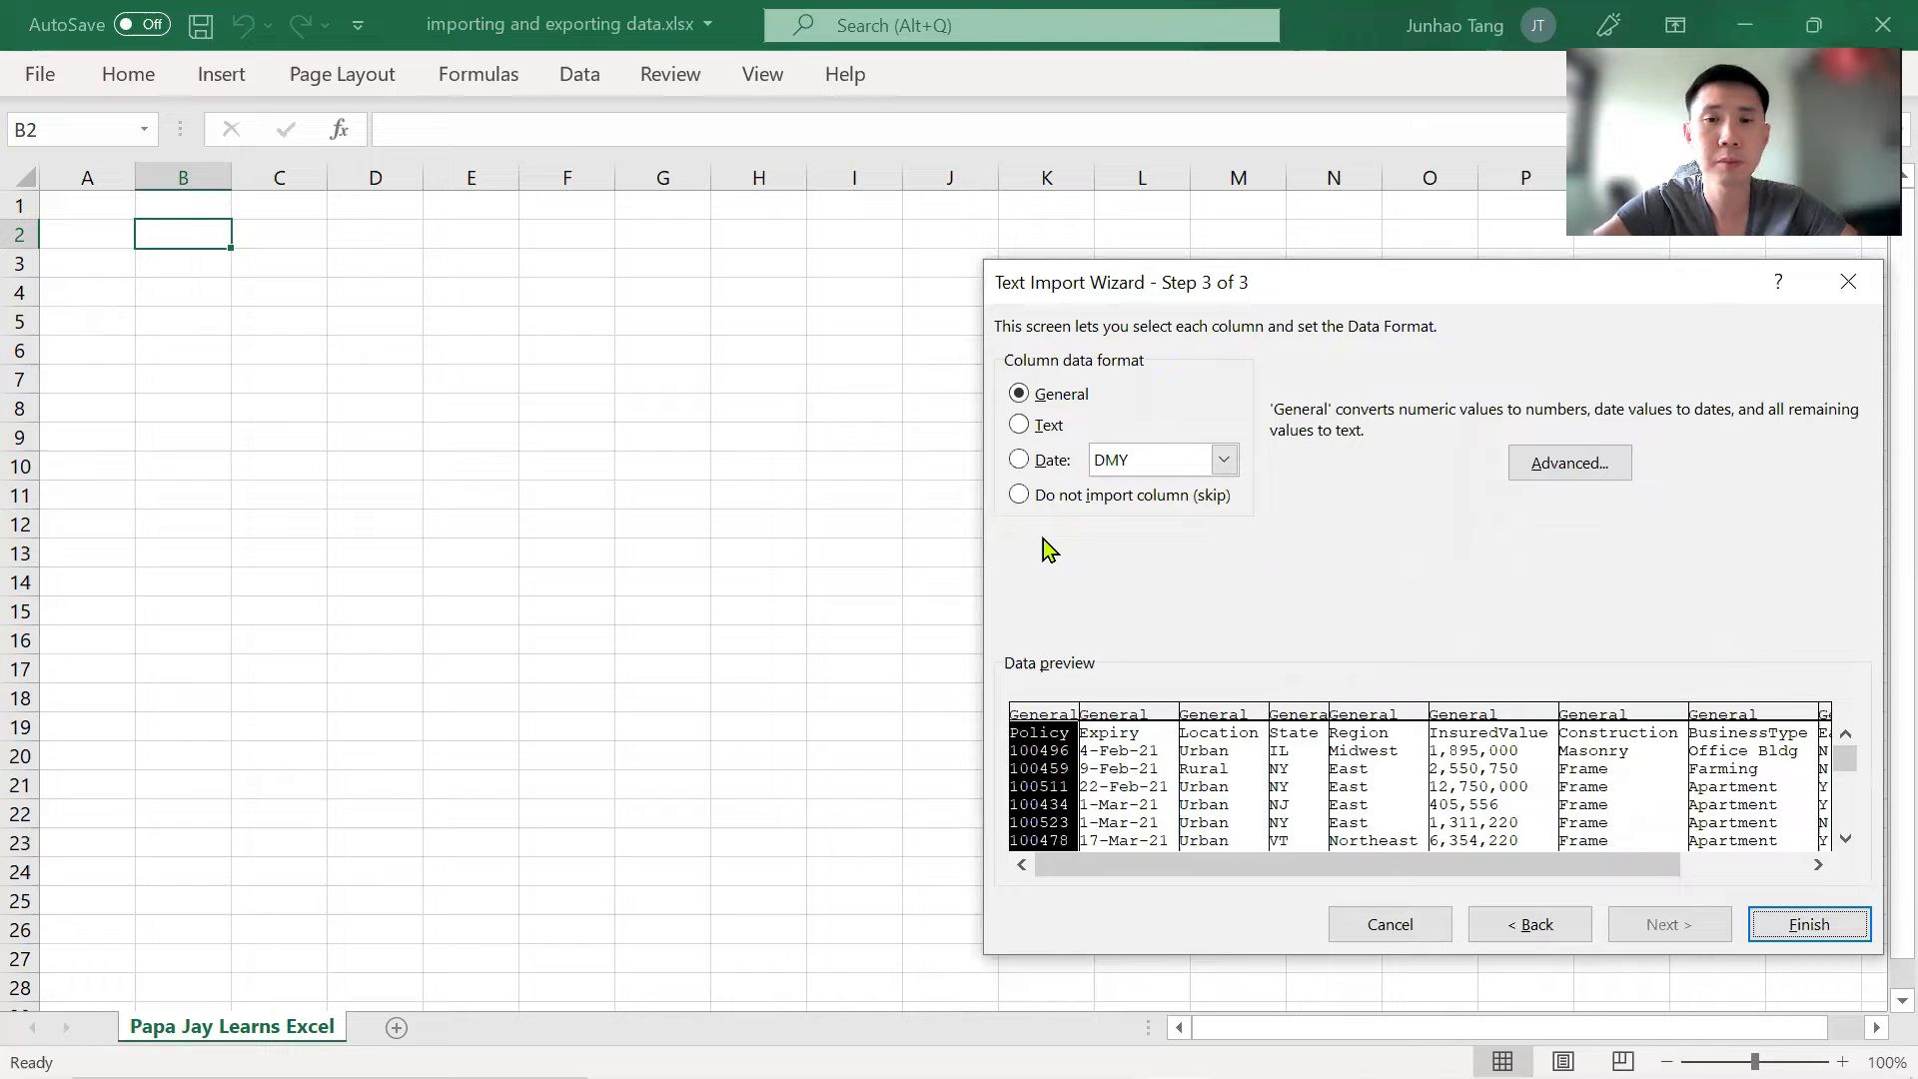
Try excluding the Location and InsuredValue columns from the import, and restore both to the General format.
left_click(1237, 759)
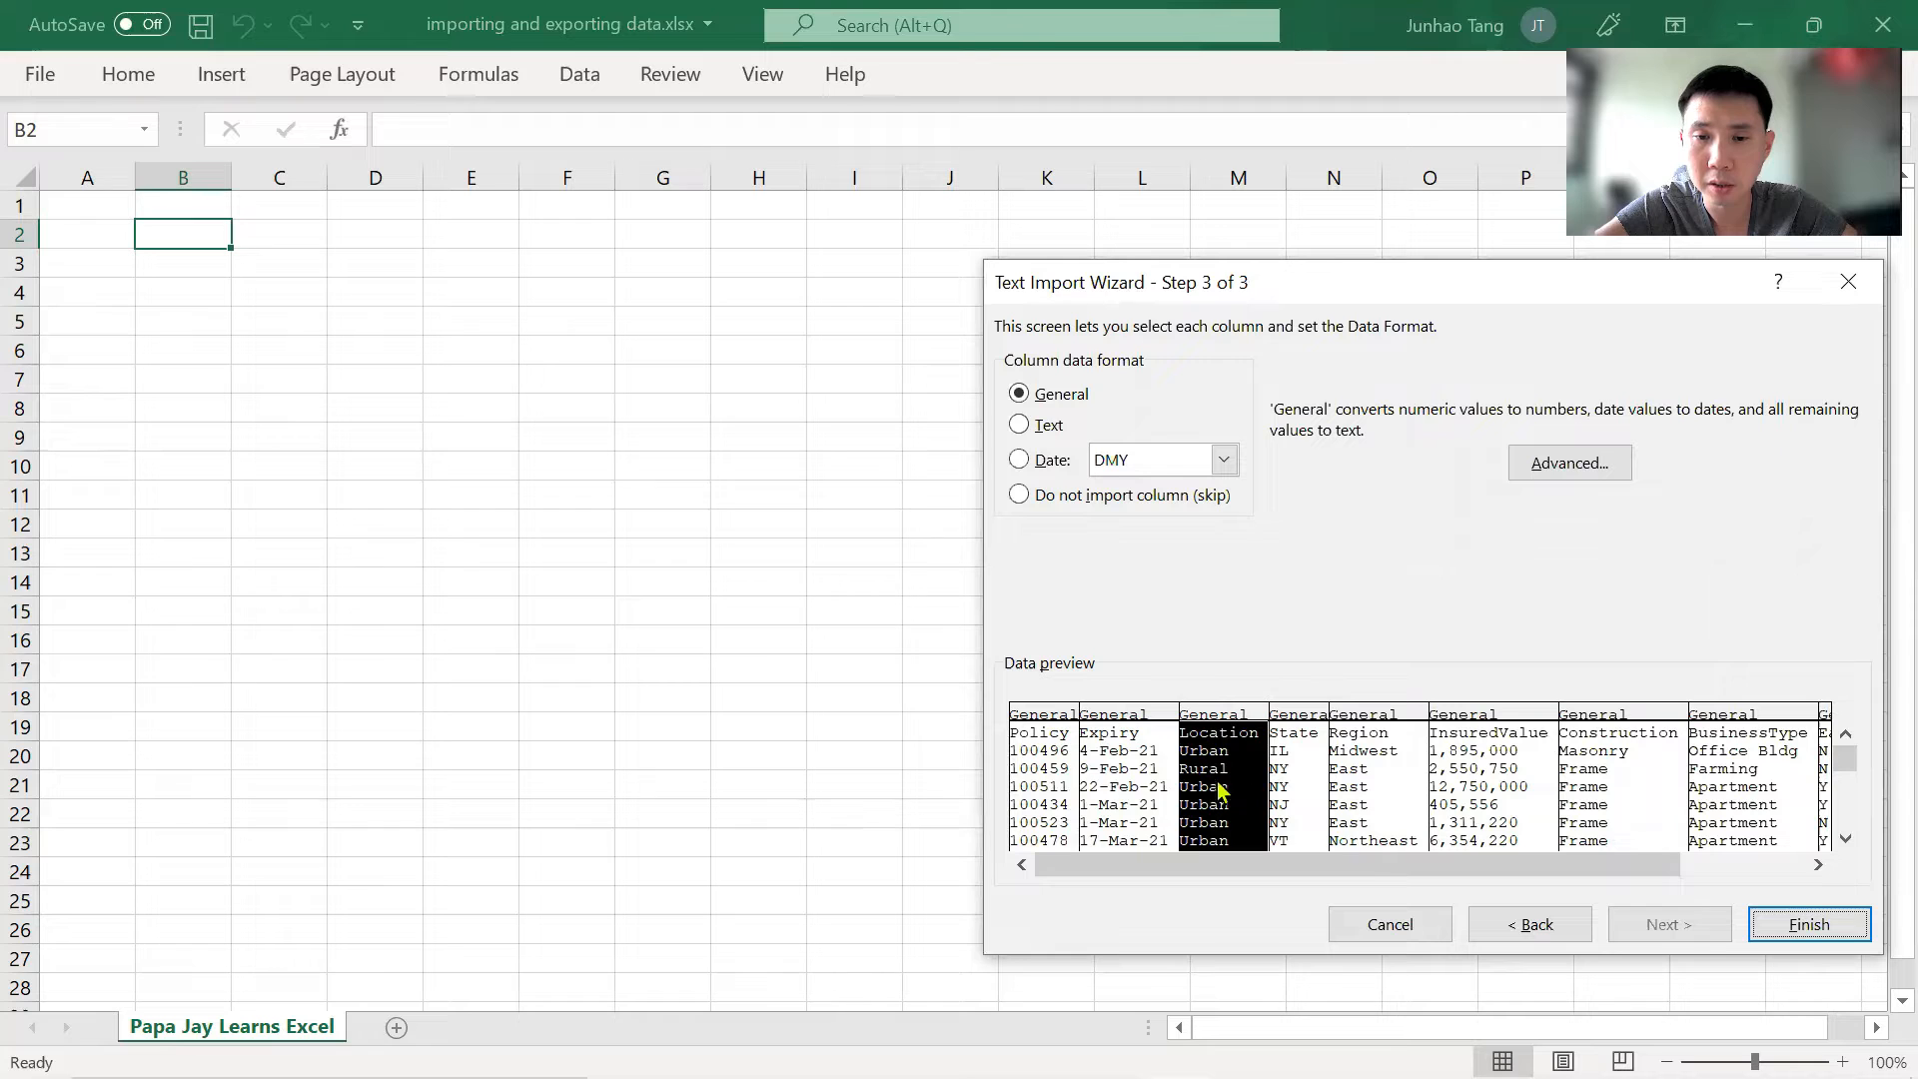
left_click(1019, 496)
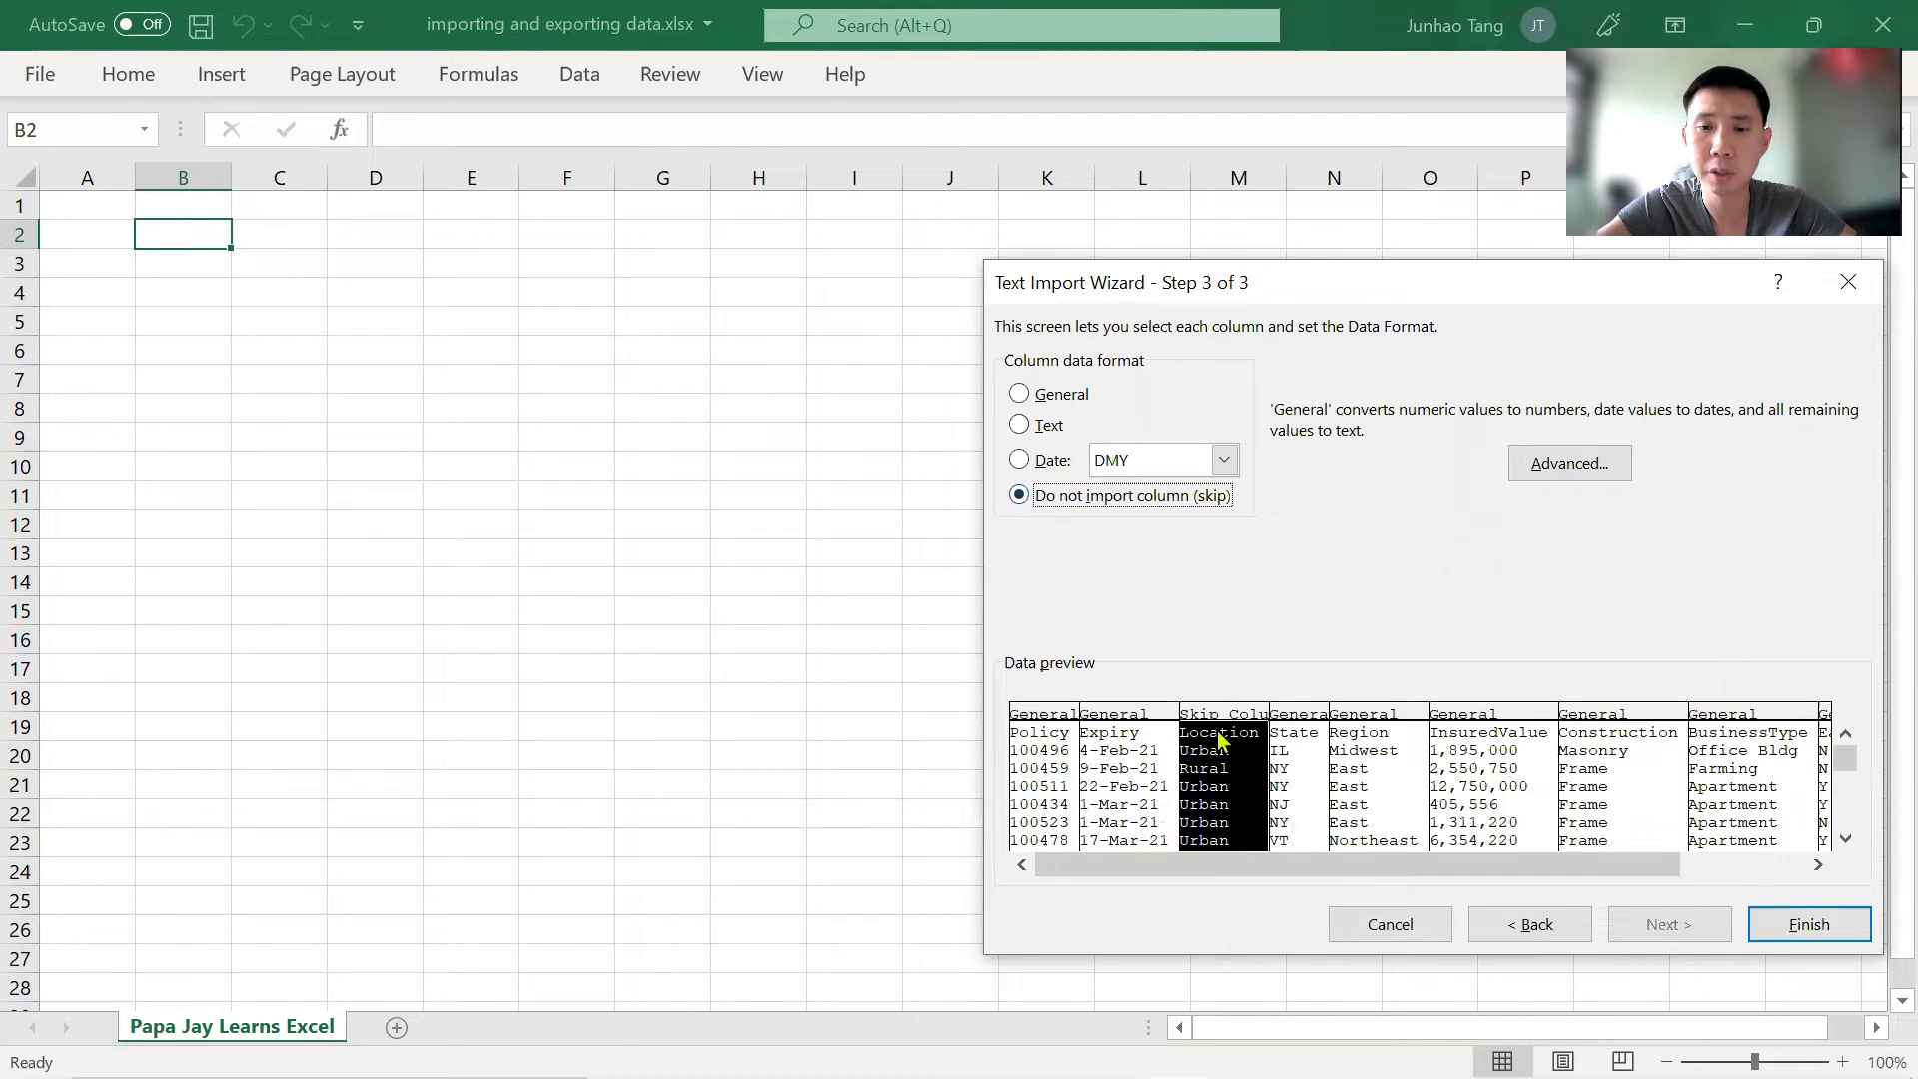
left_click(1442, 741)
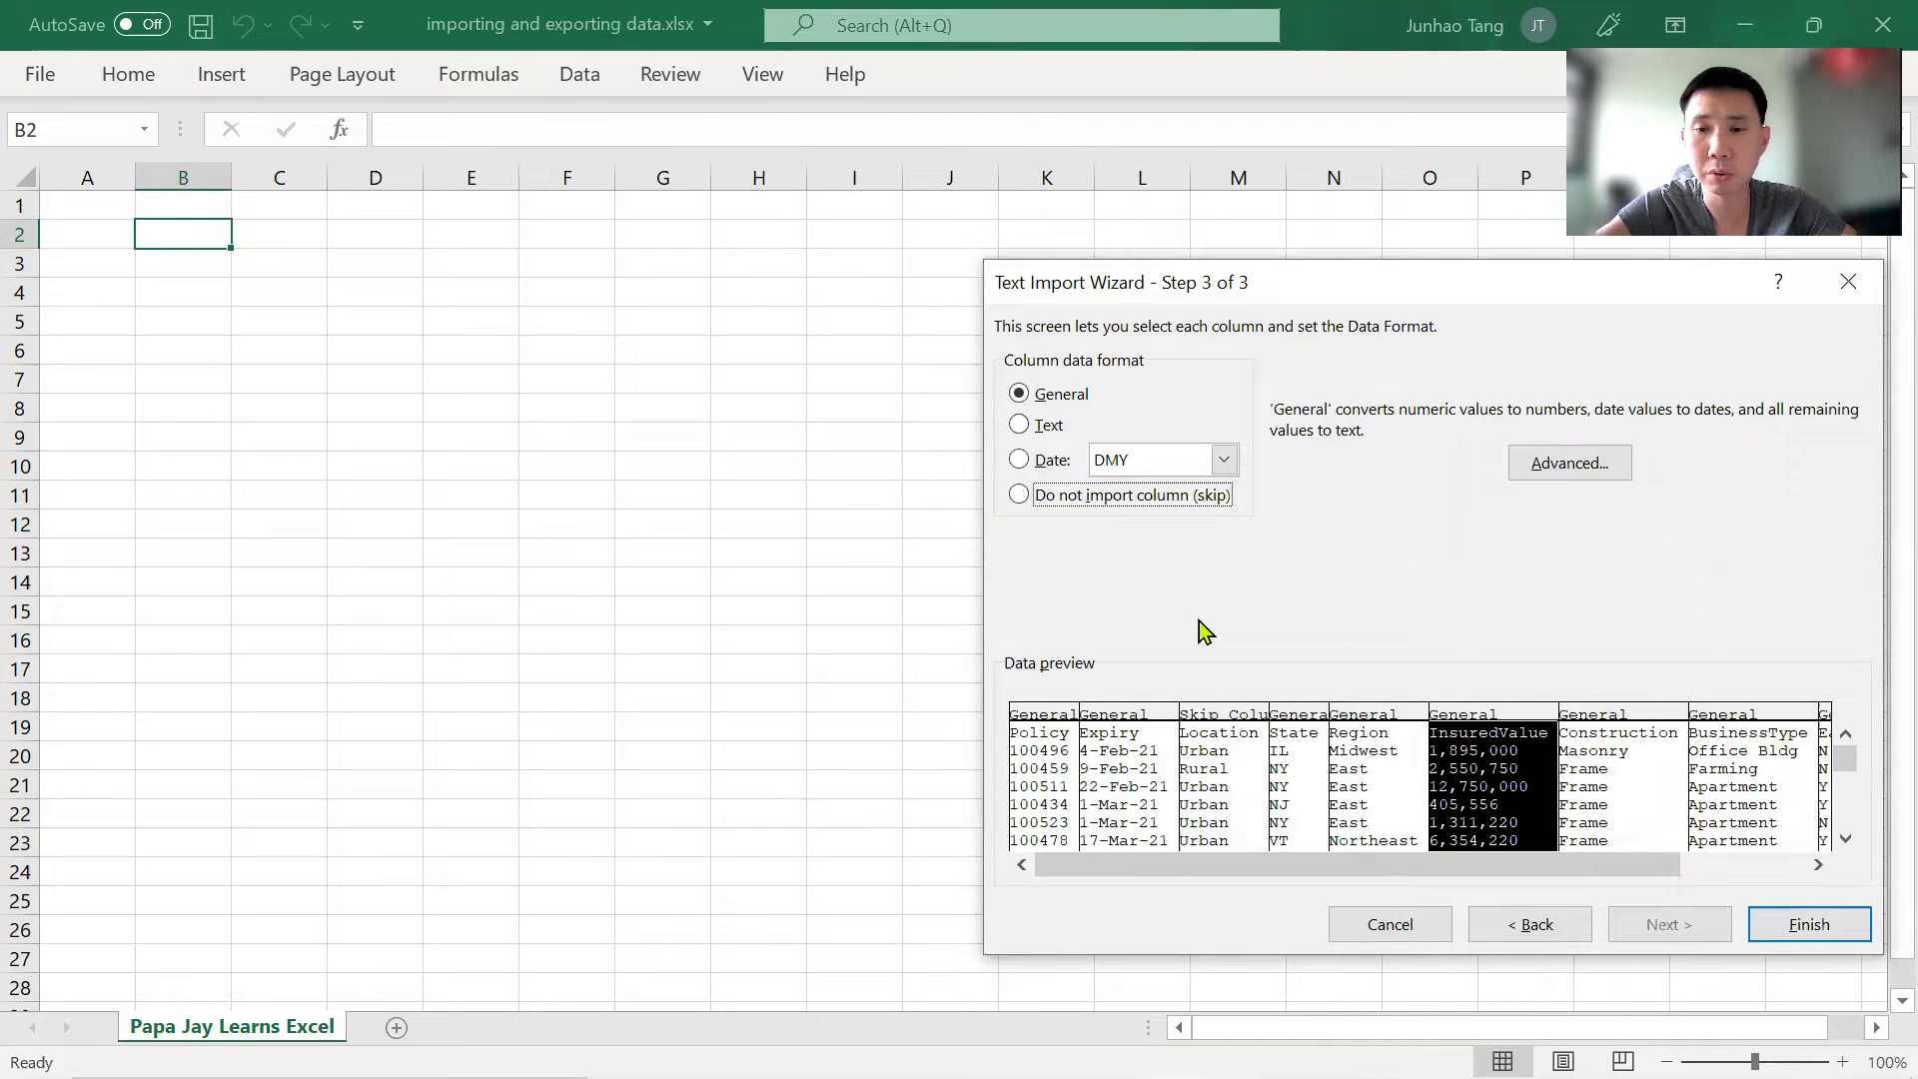
left_click(1021, 495)
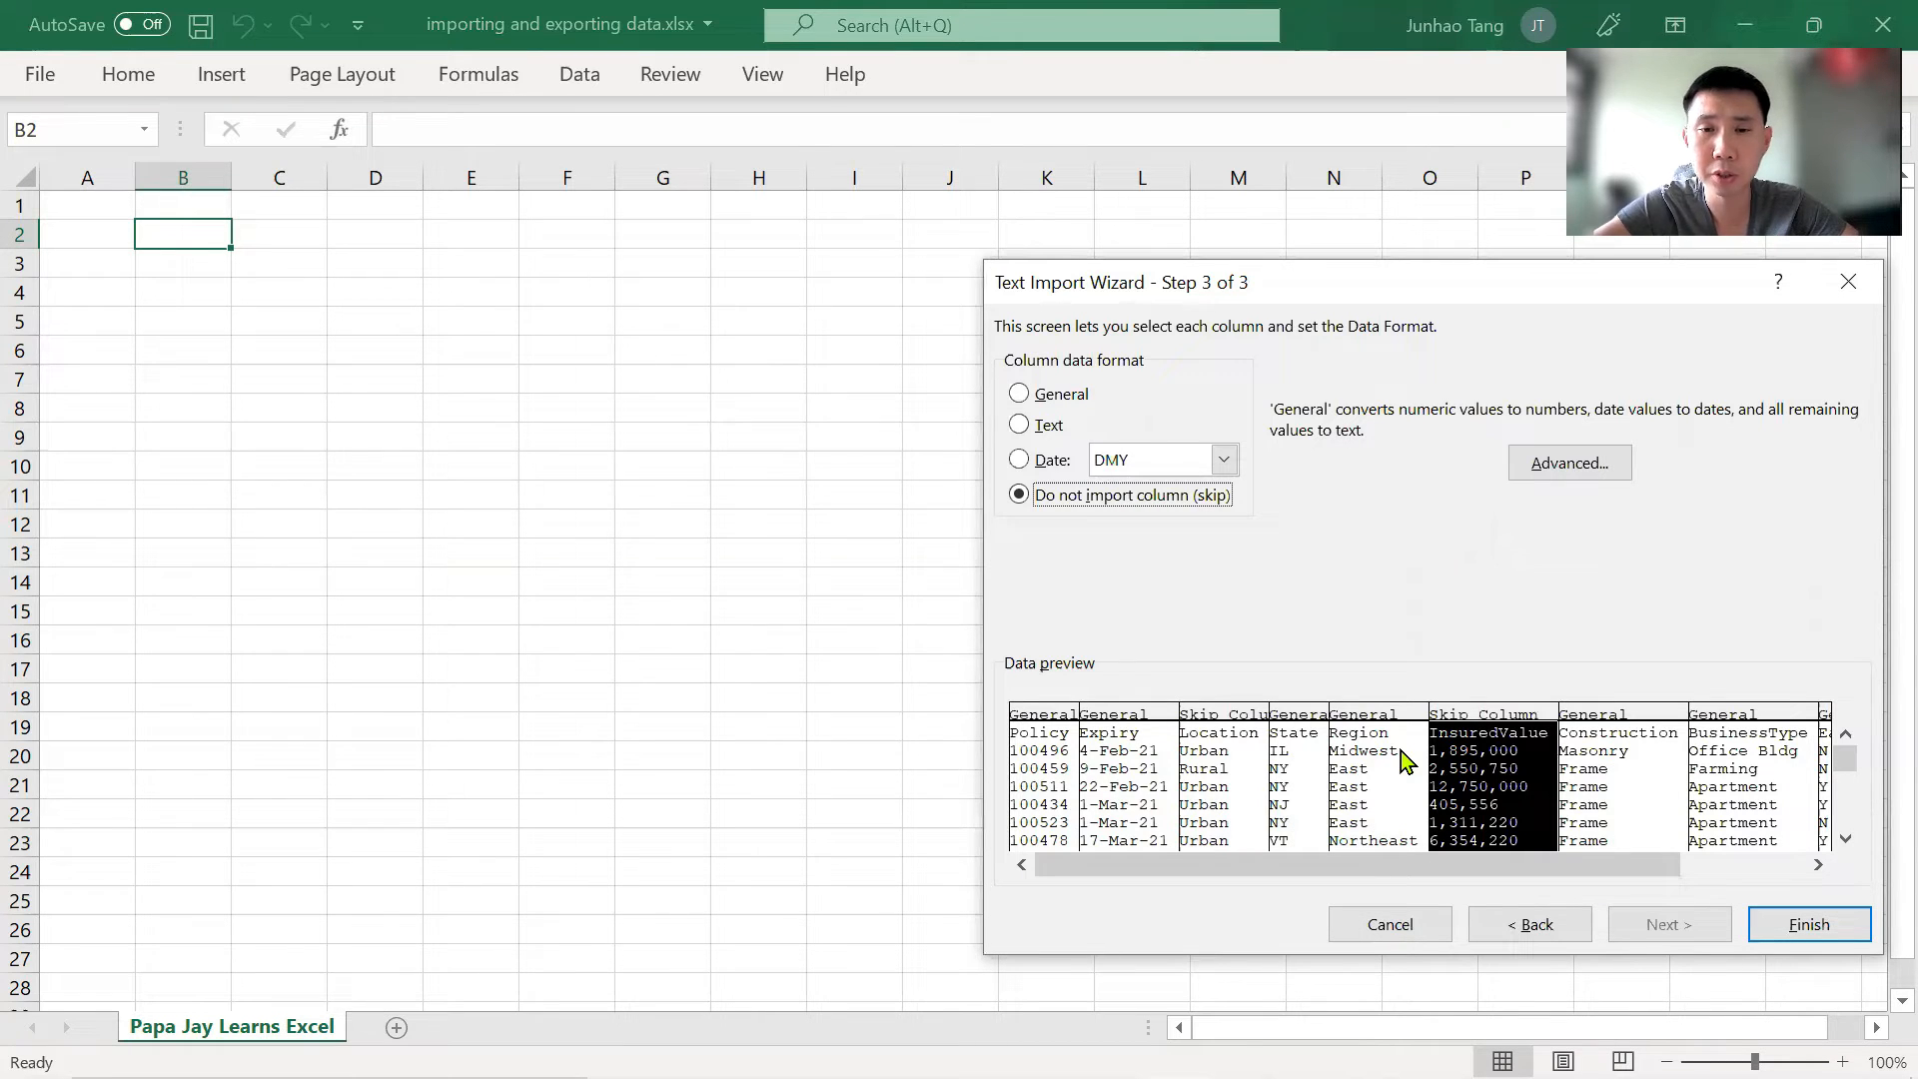
left_click(1024, 395)
left_click(1214, 744)
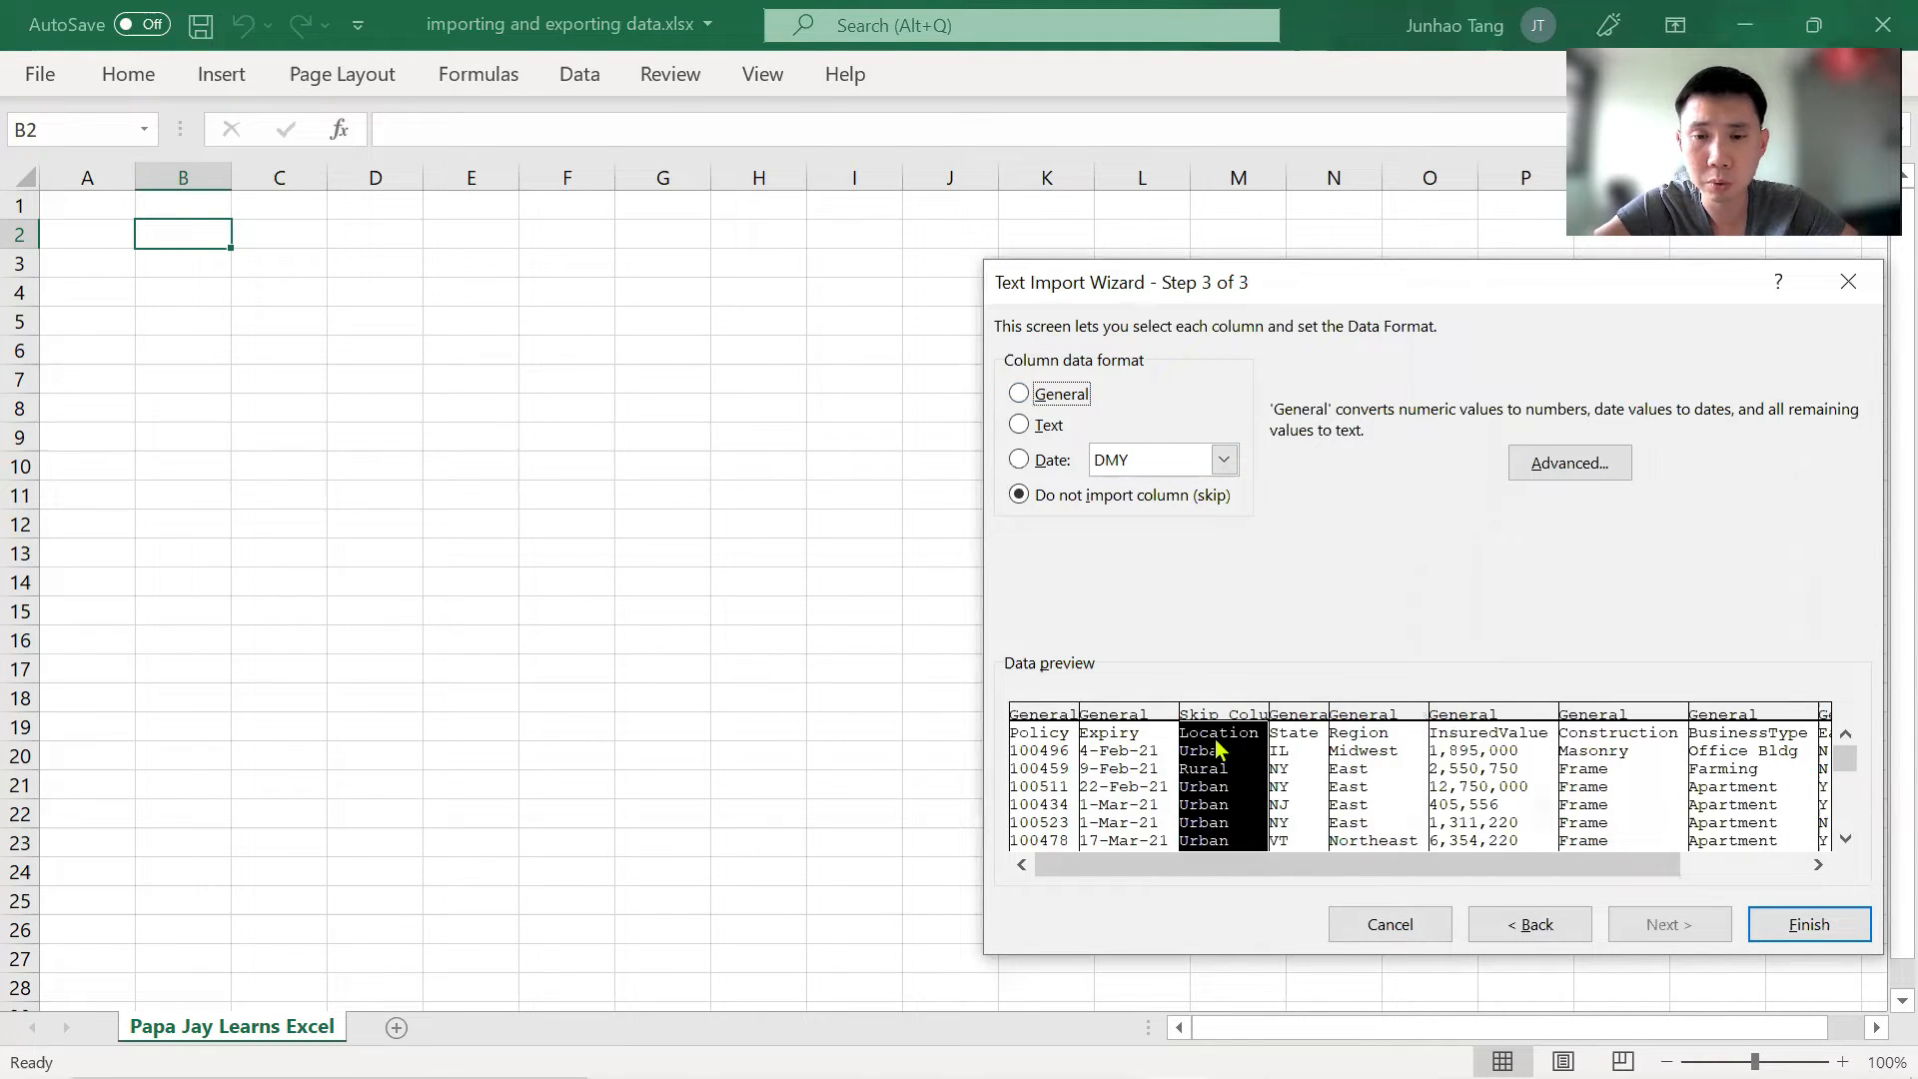
left_click(1017, 395)
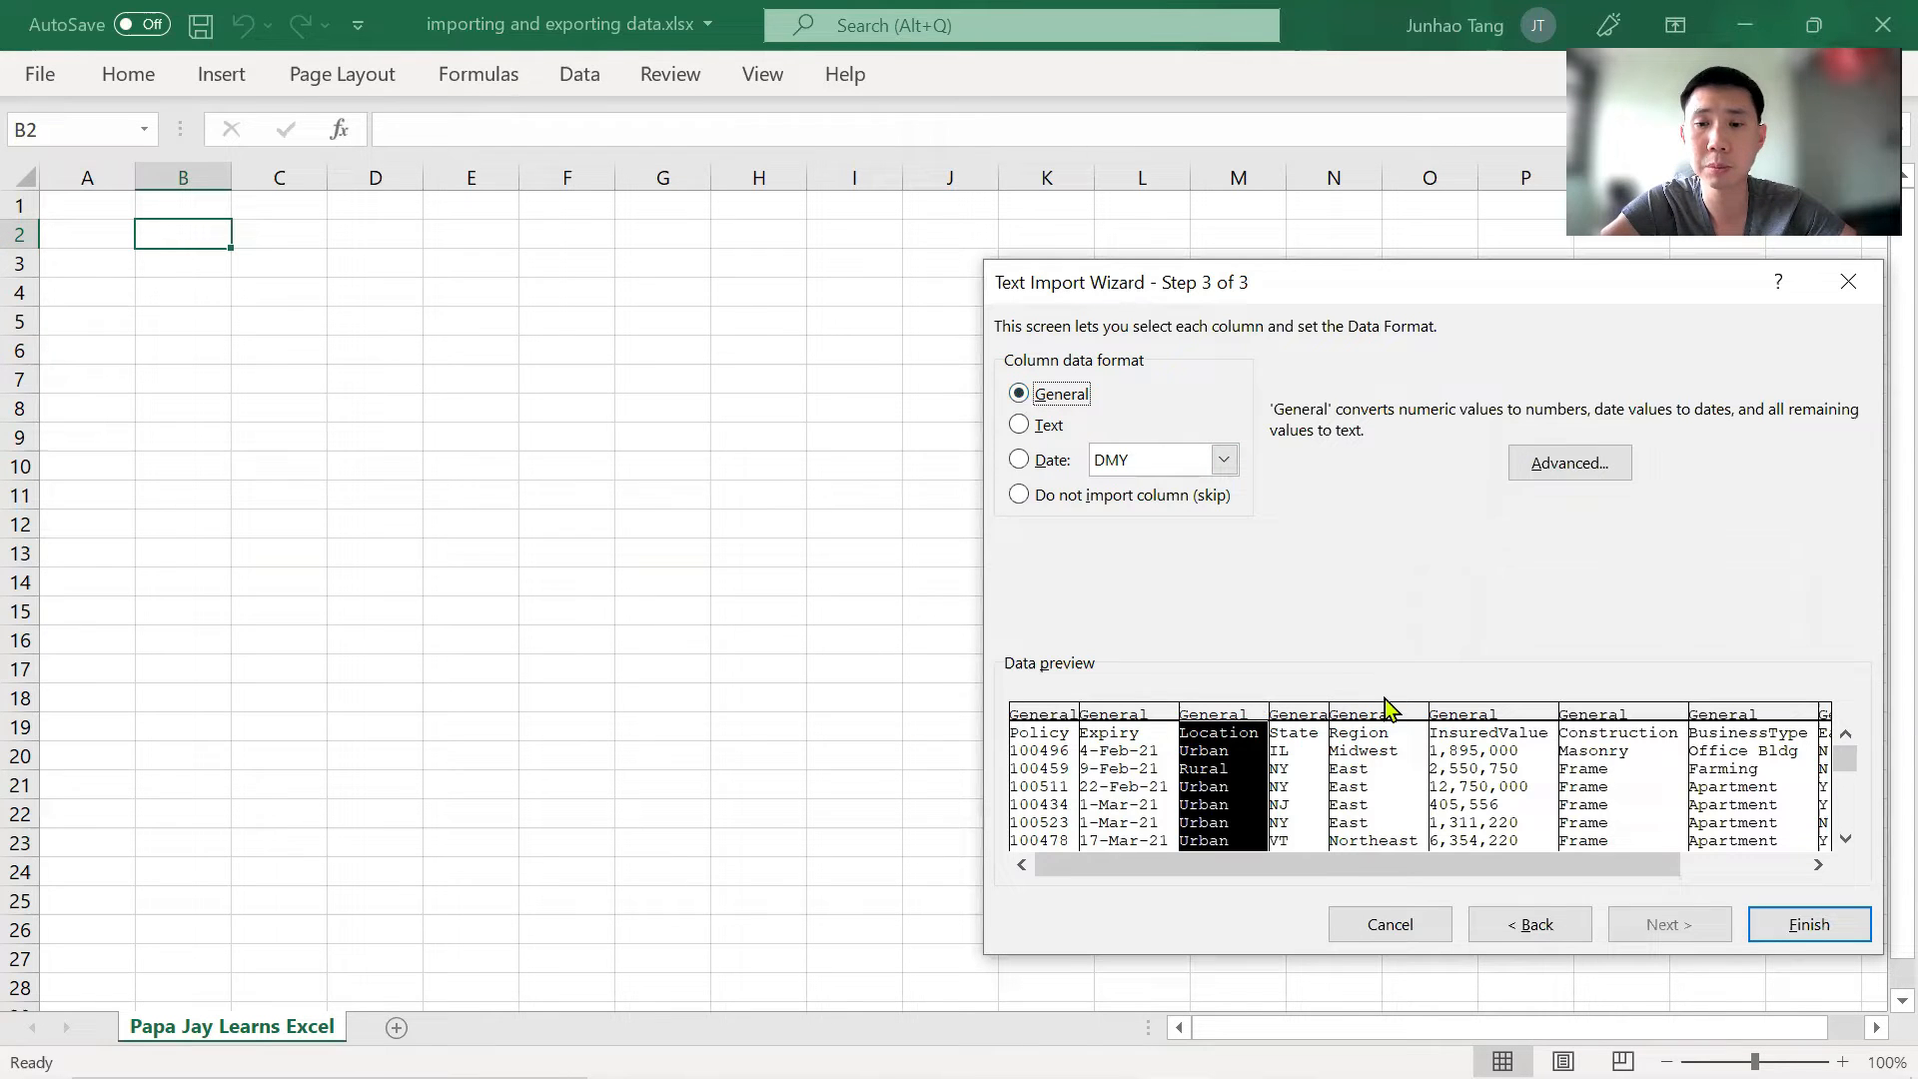
Finish the text import and check the imported Location column in the worksheet.
left_click(1779, 928)
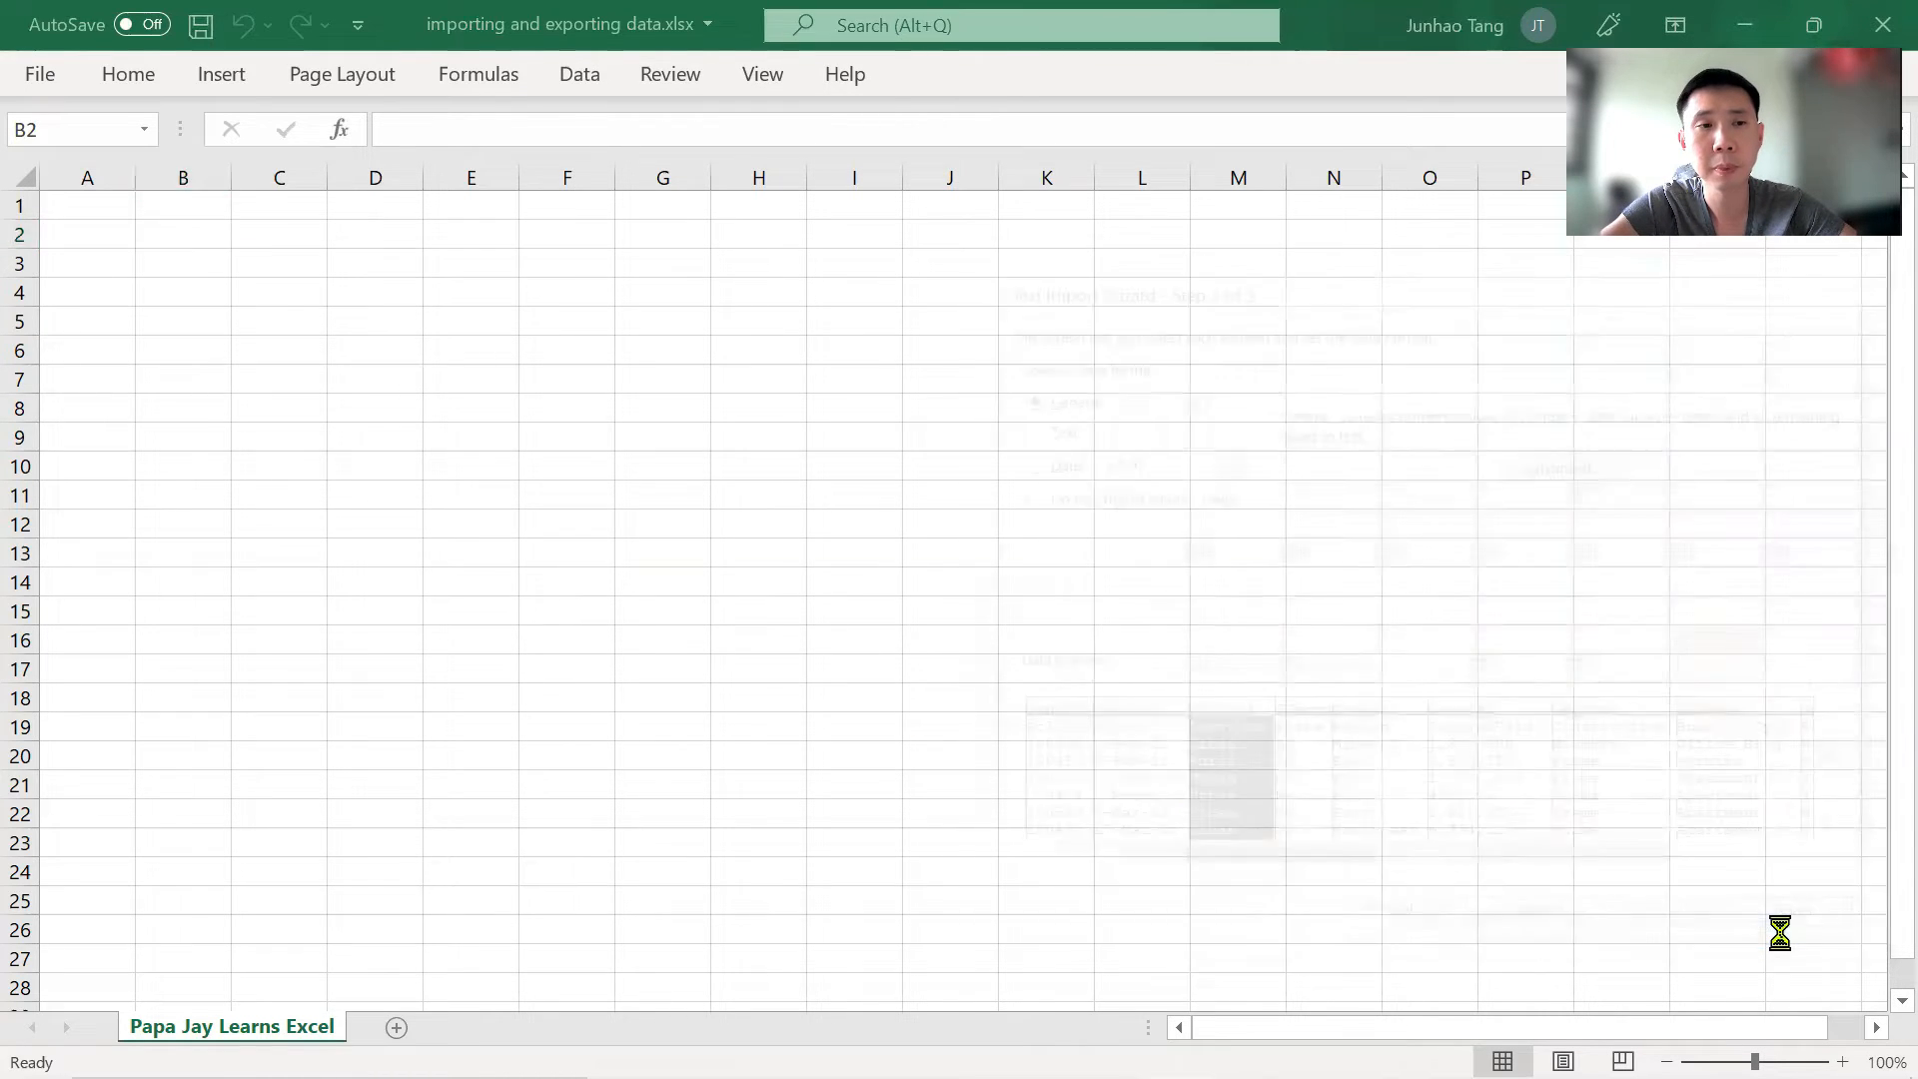
left_click(822, 445)
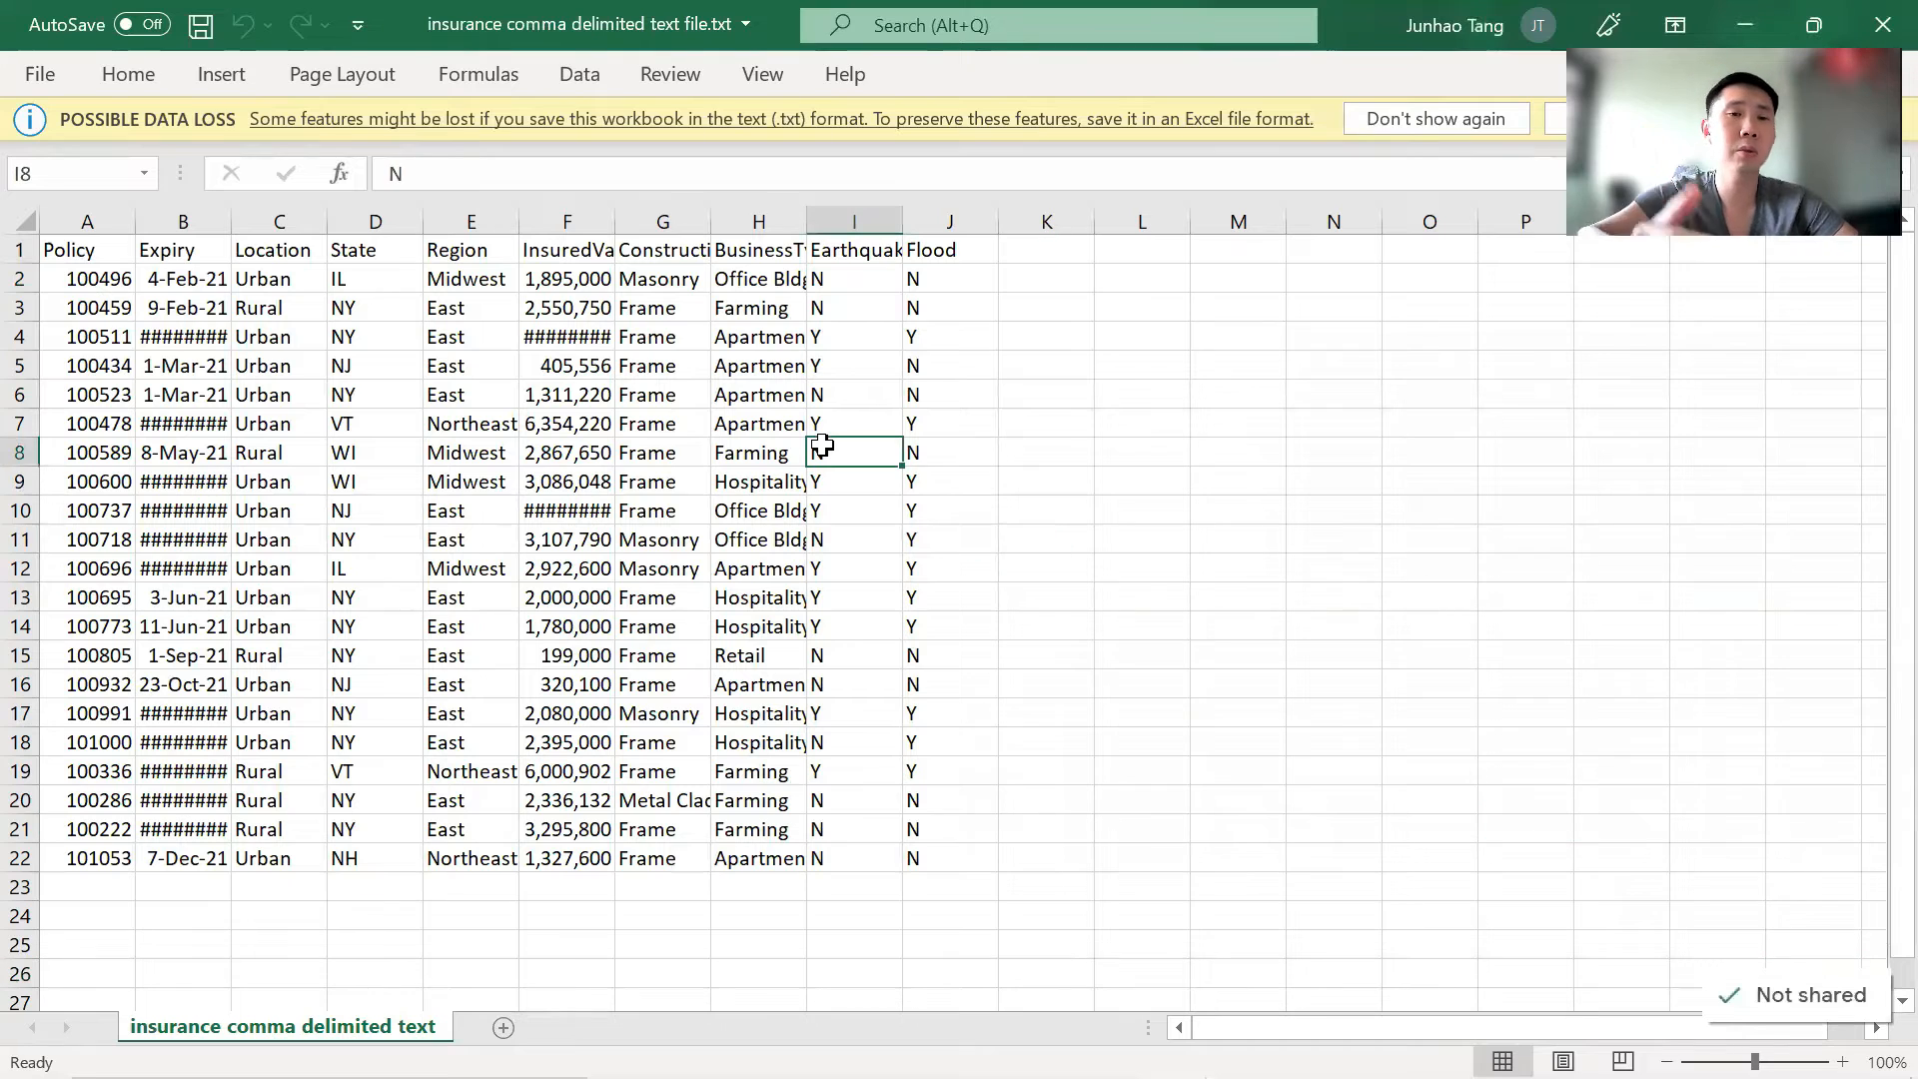
key("Home")
key("Right")
key("Right")
key("ctrl+space")
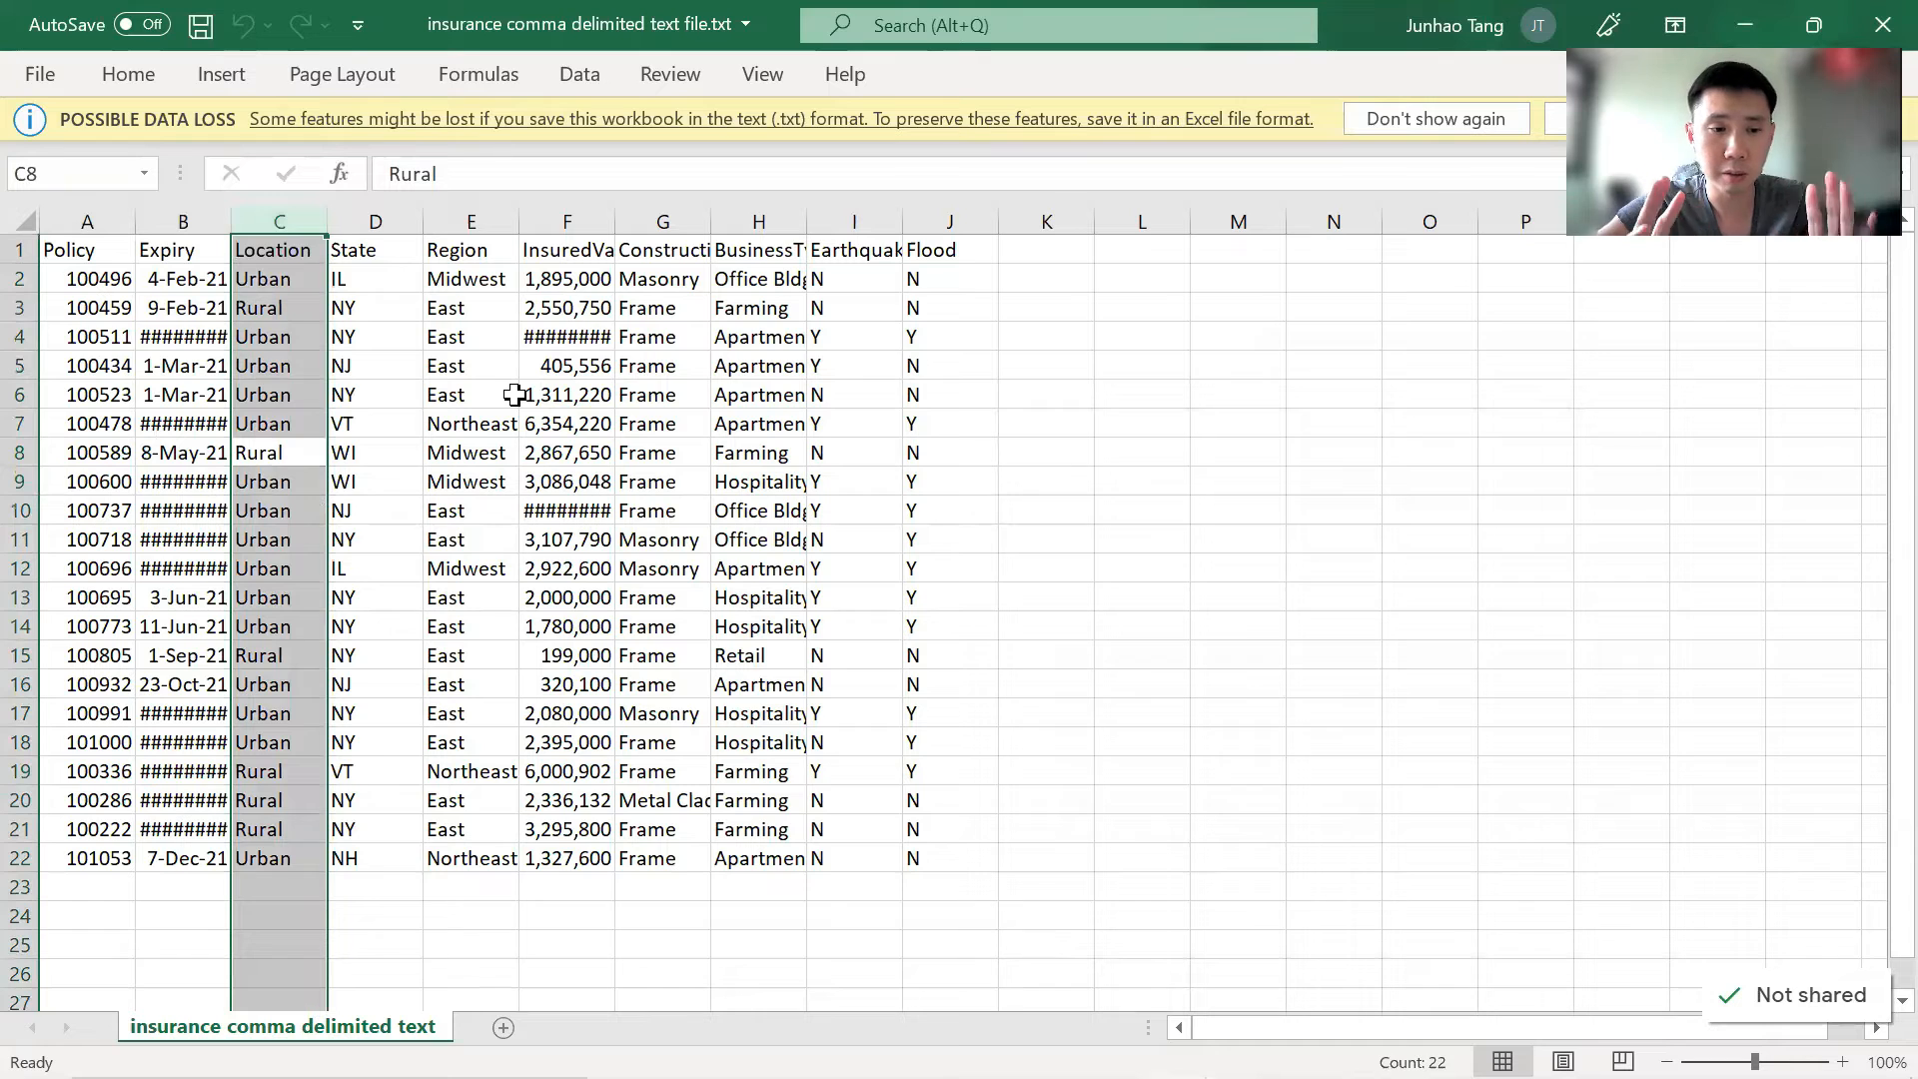
left_click(1066, 489)
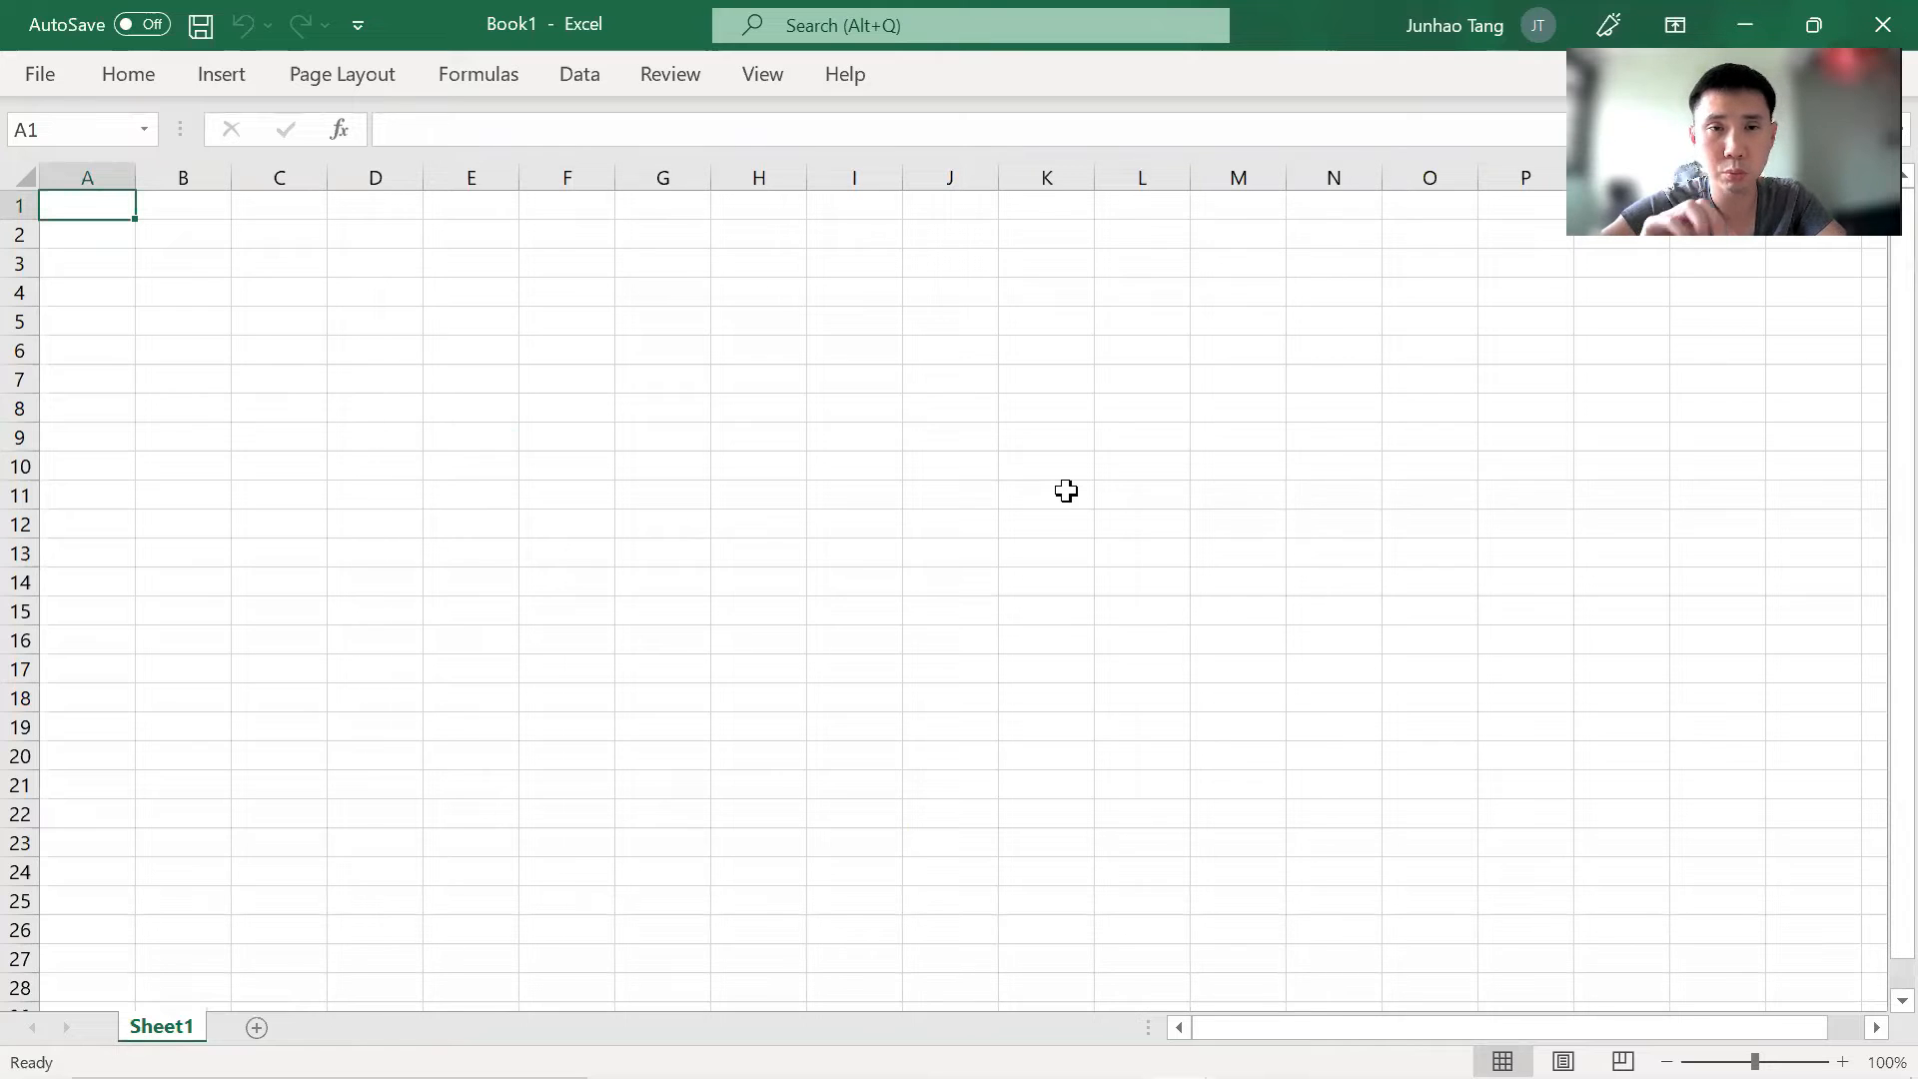
Switch to the Text Files folder in File Explorer, place its window over the blank workbook, and select "insurance comma delimited text file.txt".
key("alt+Tab")
key("alt+Tab")
key("alt+Tab")
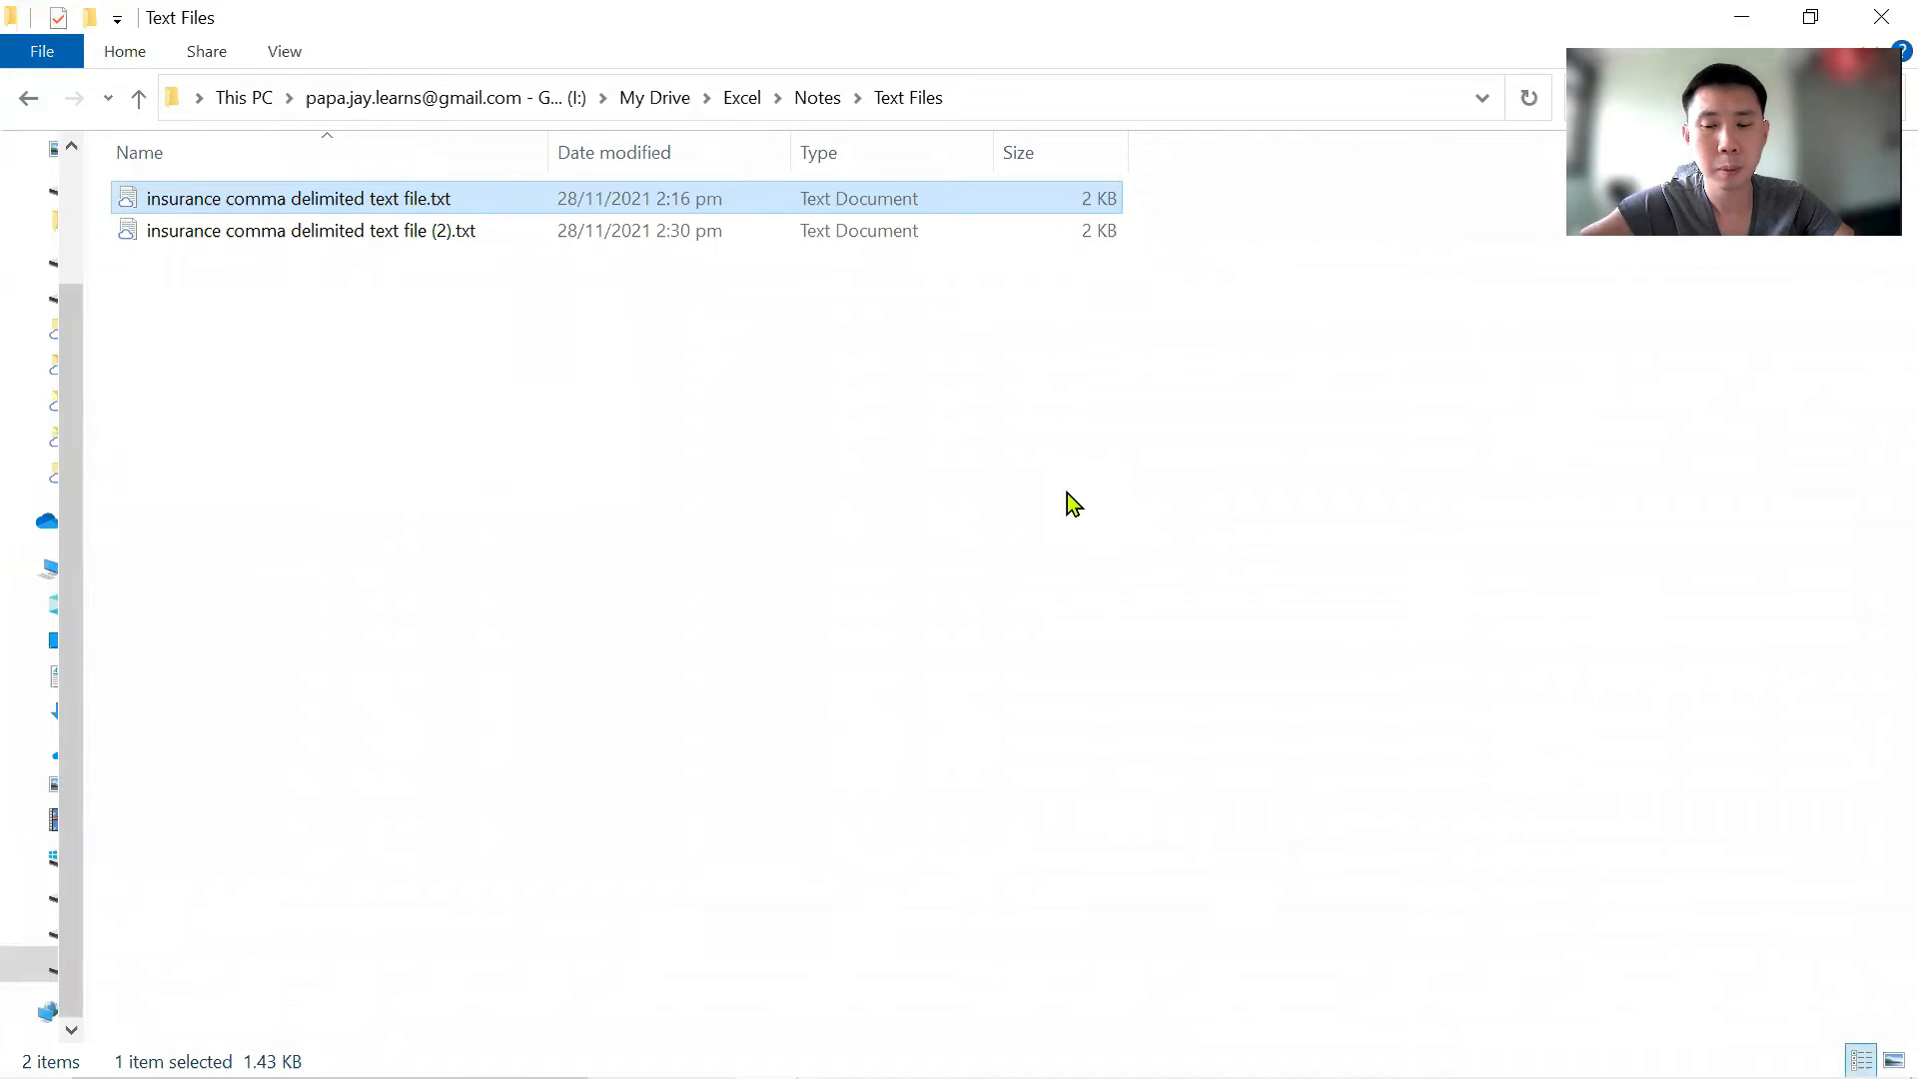
key("super+Down")
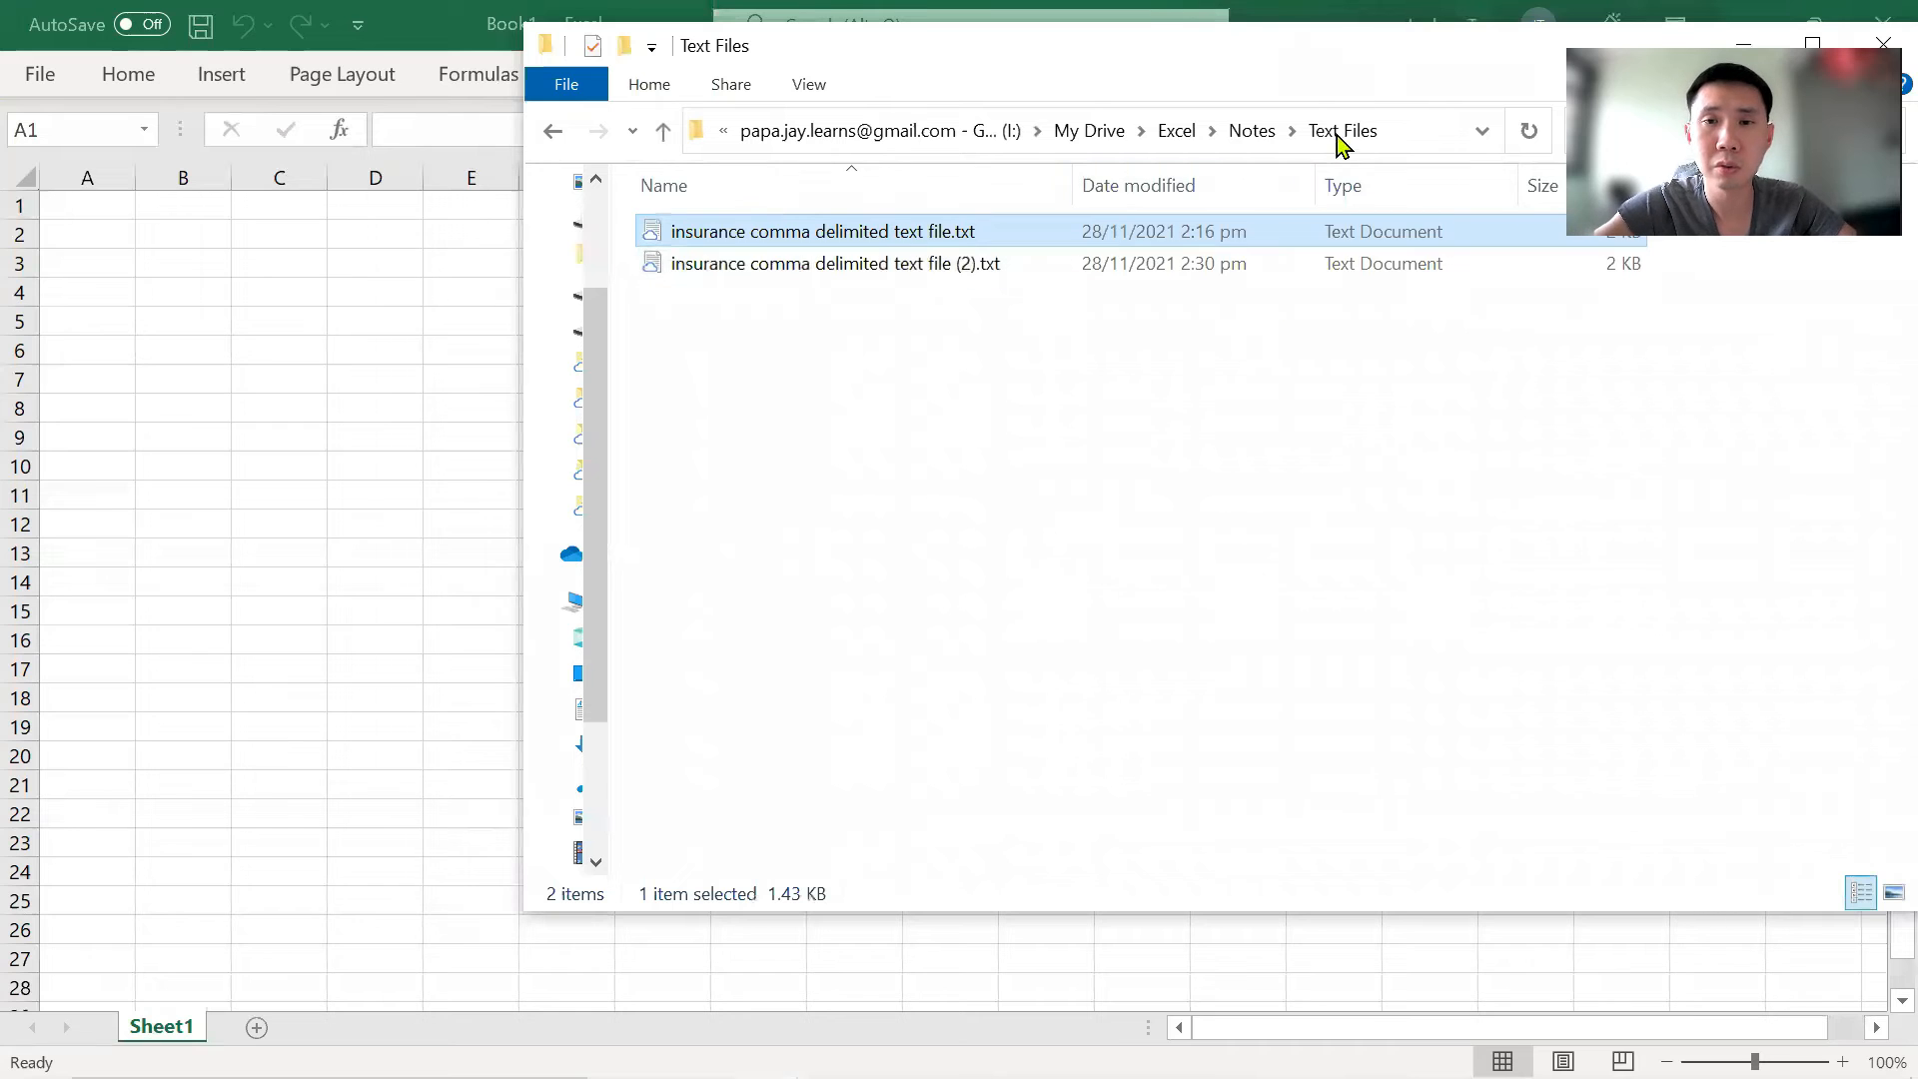
left_click_drag(1337, 74, 1631, 337)
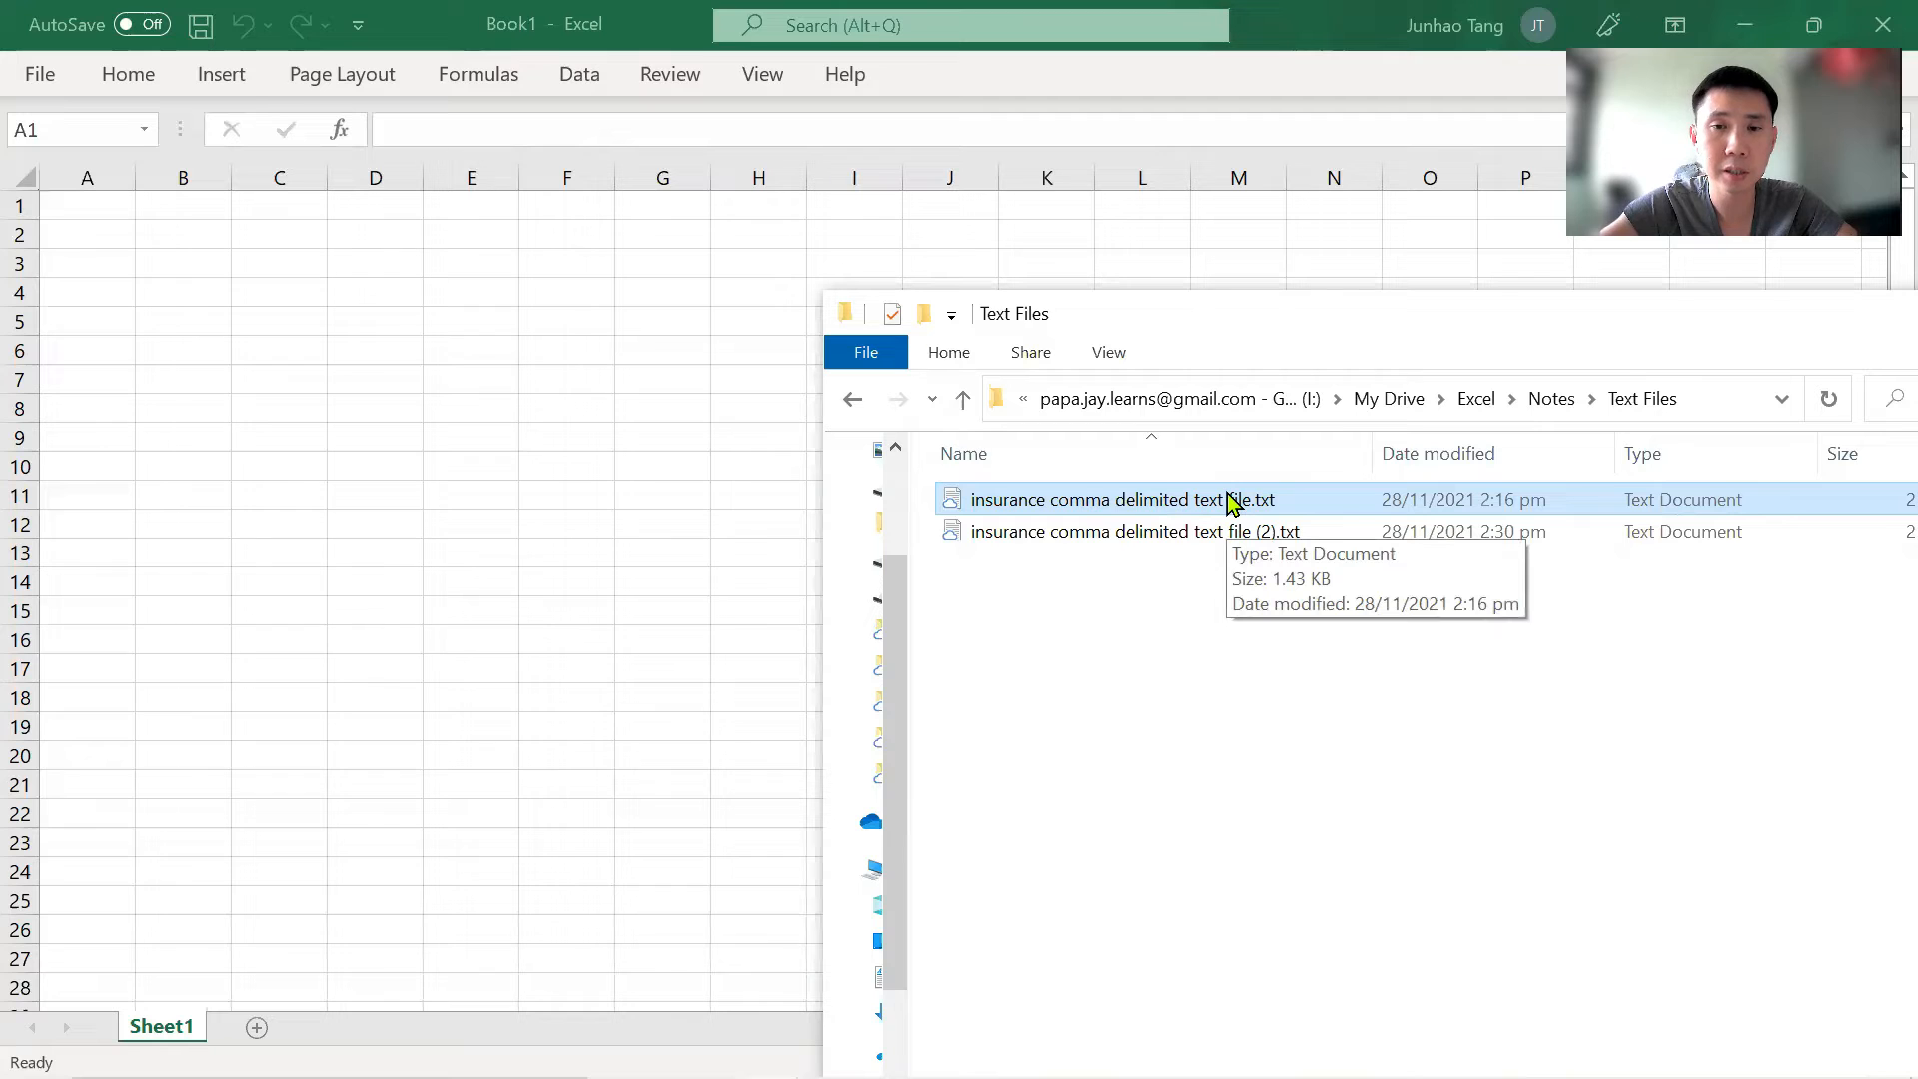
left_click(1026, 527)
left_click(1059, 507)
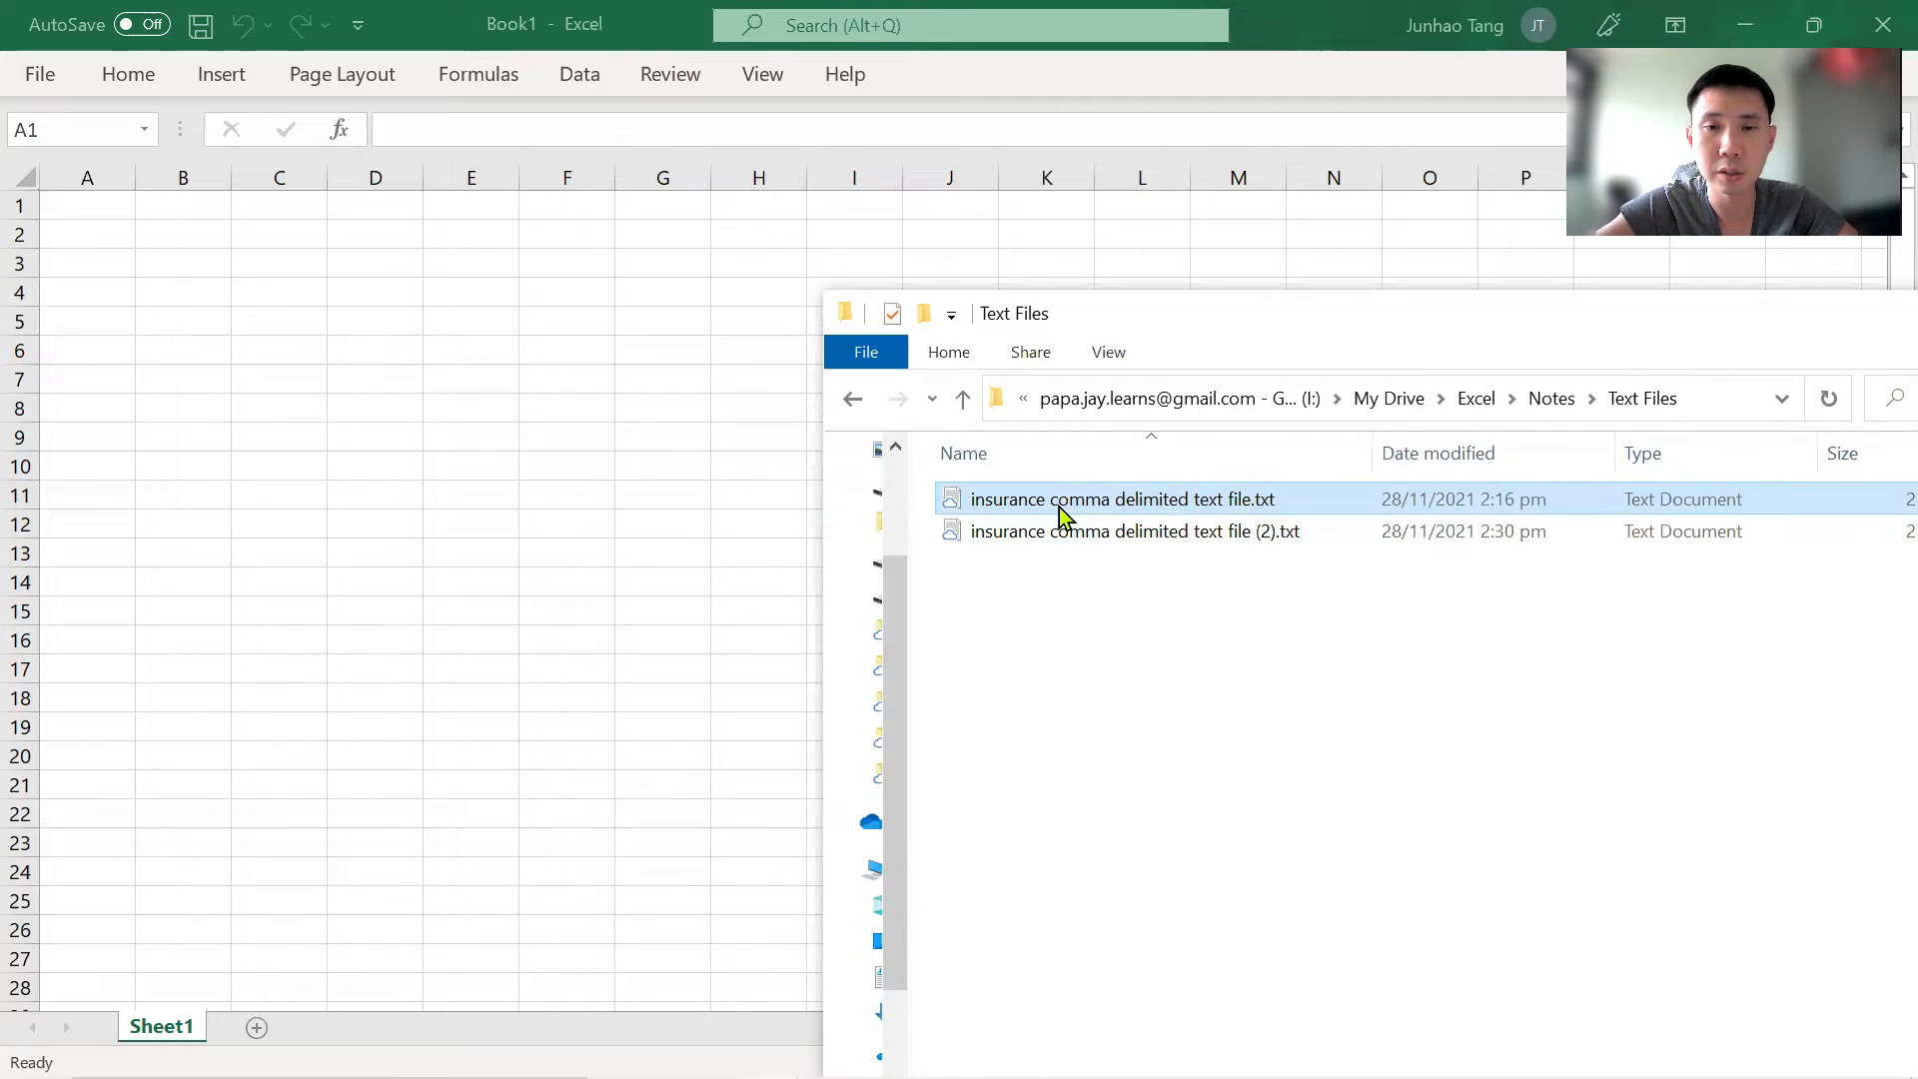
key("super+s")
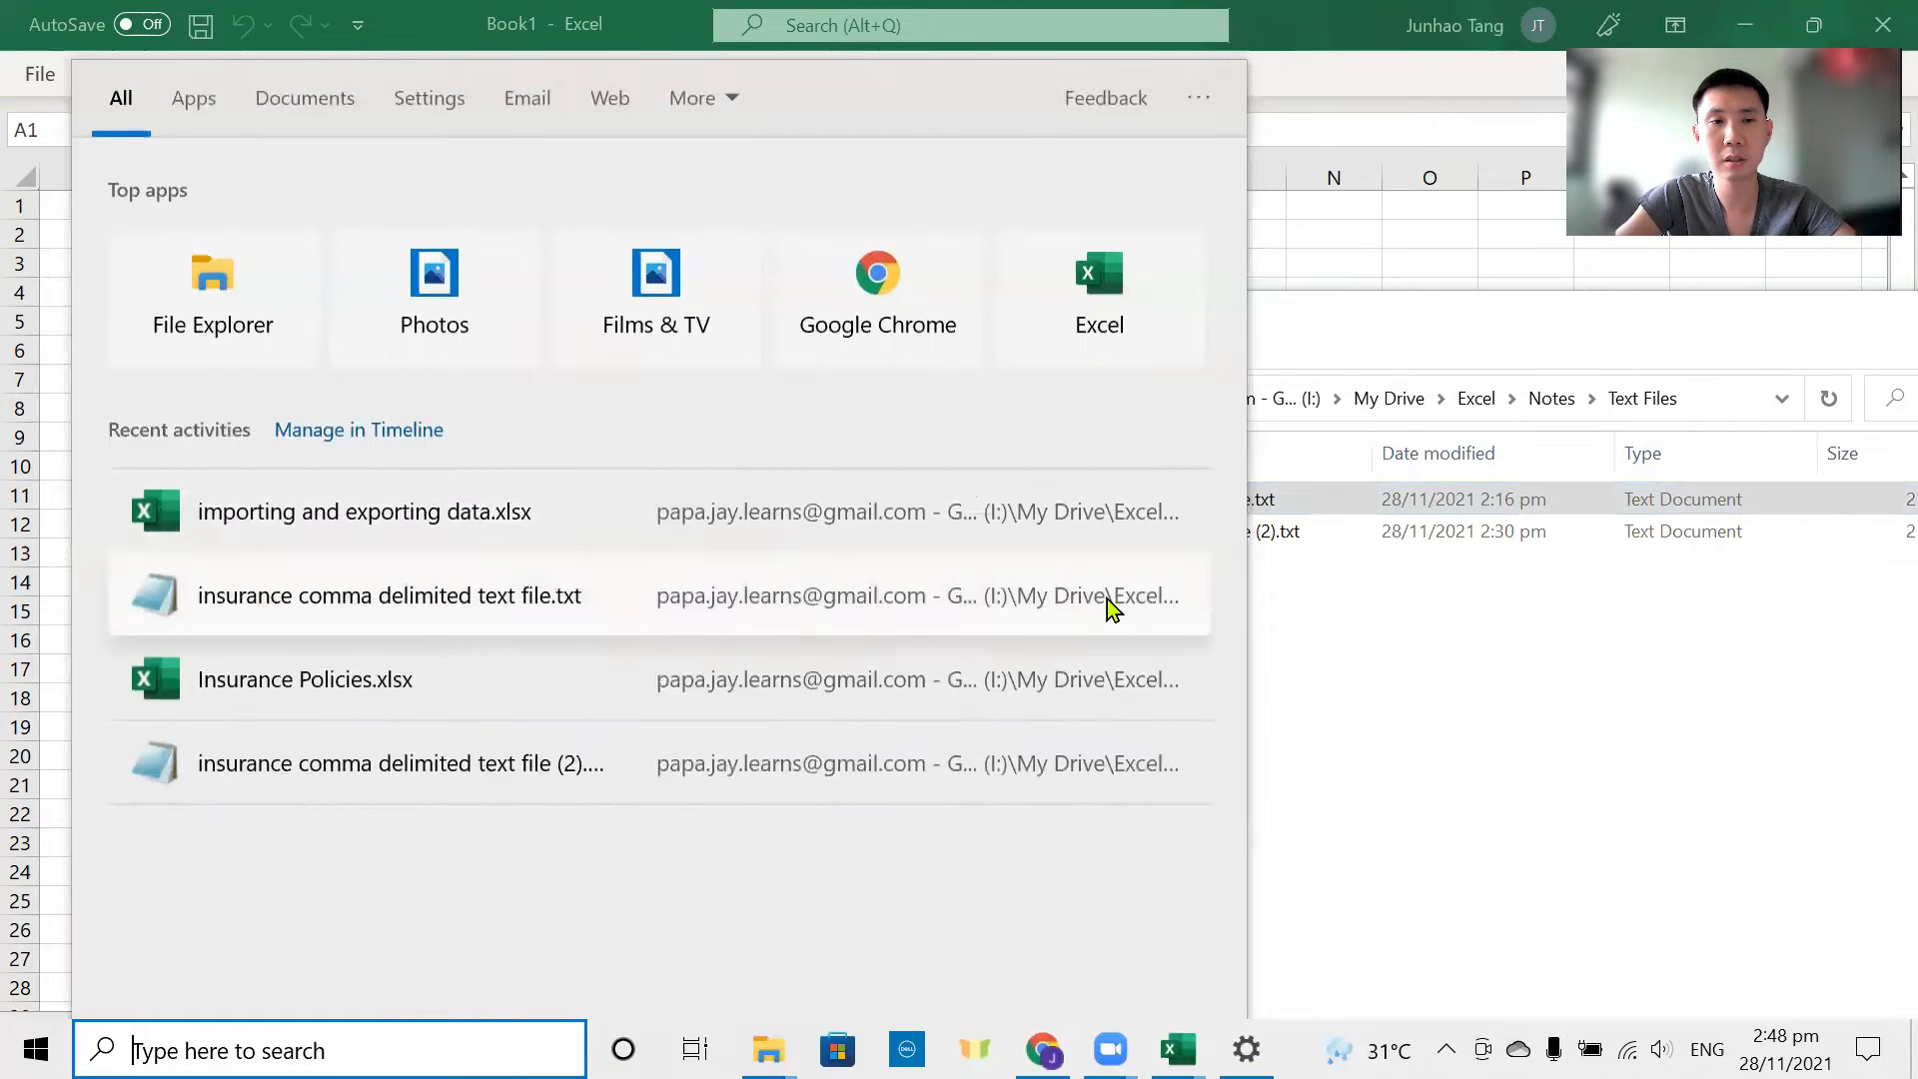
left_click(1461, 727)
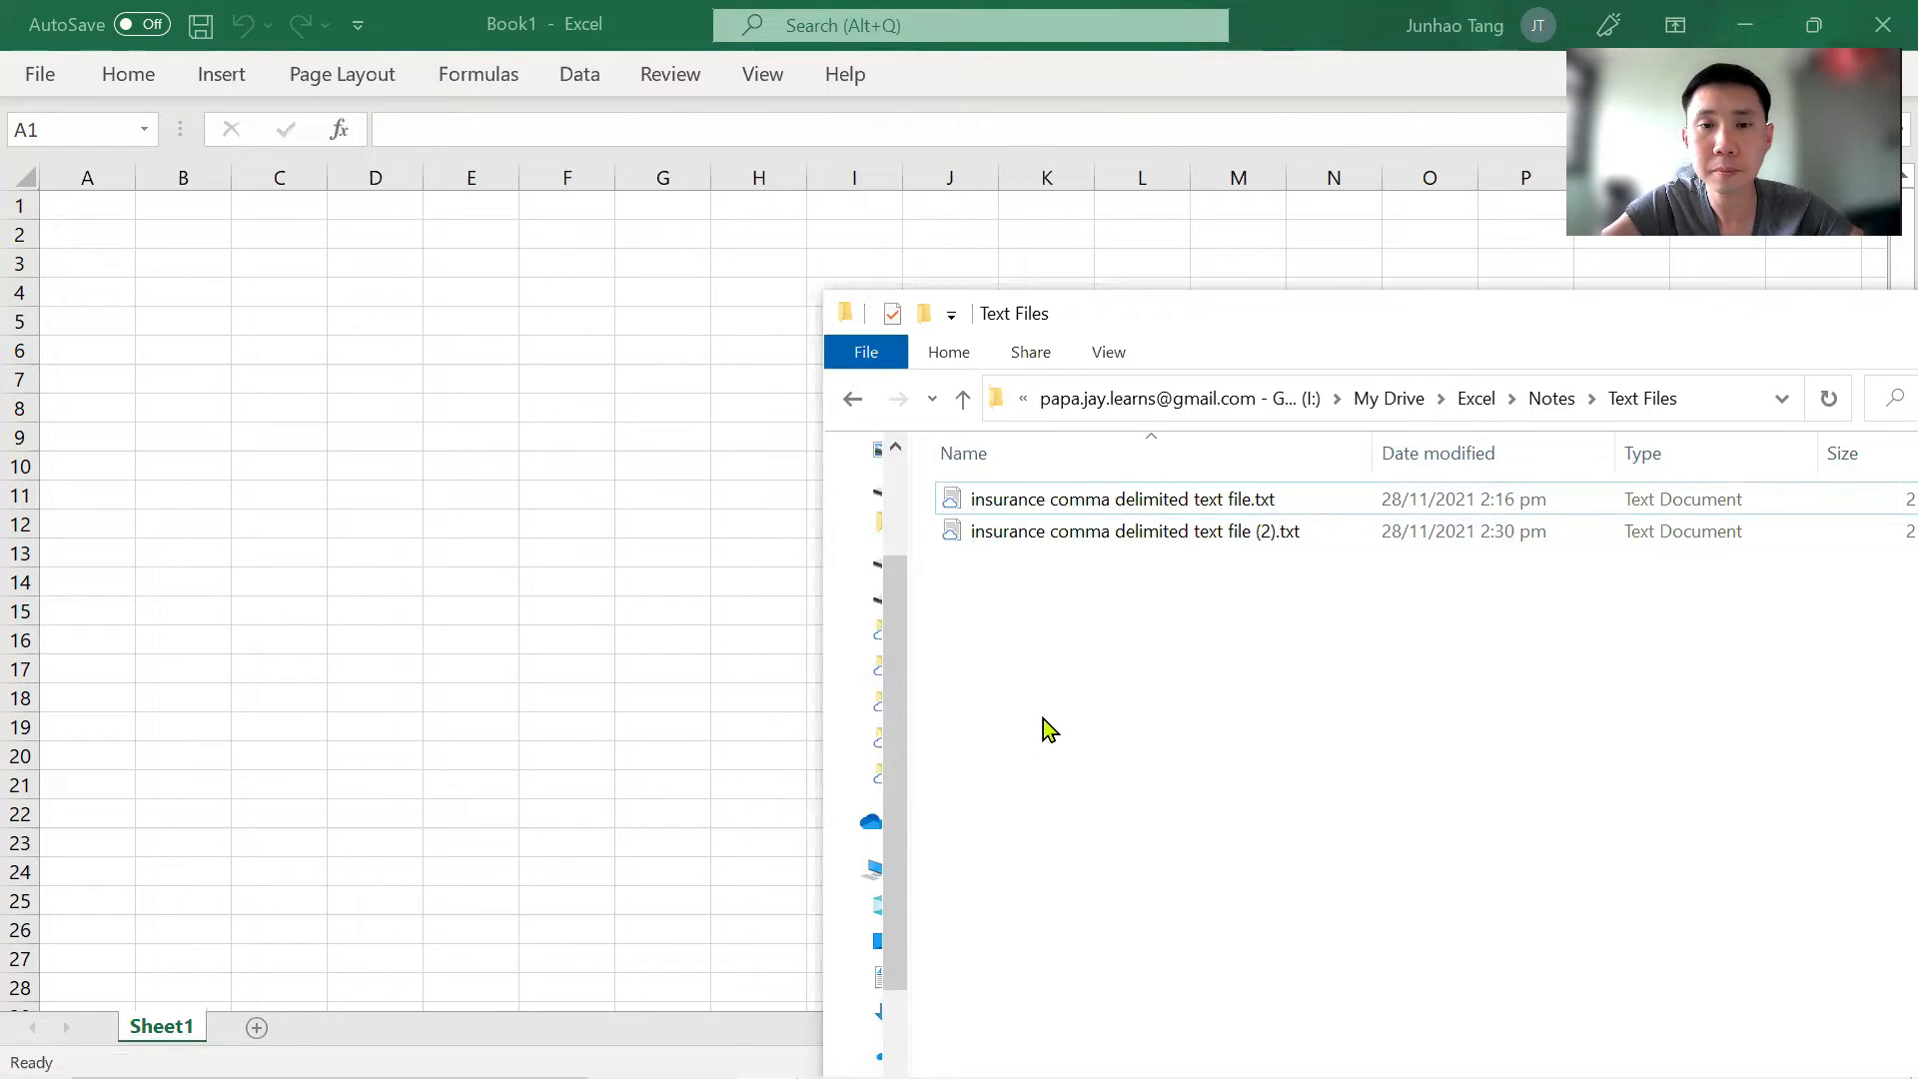
left_click(521, 548)
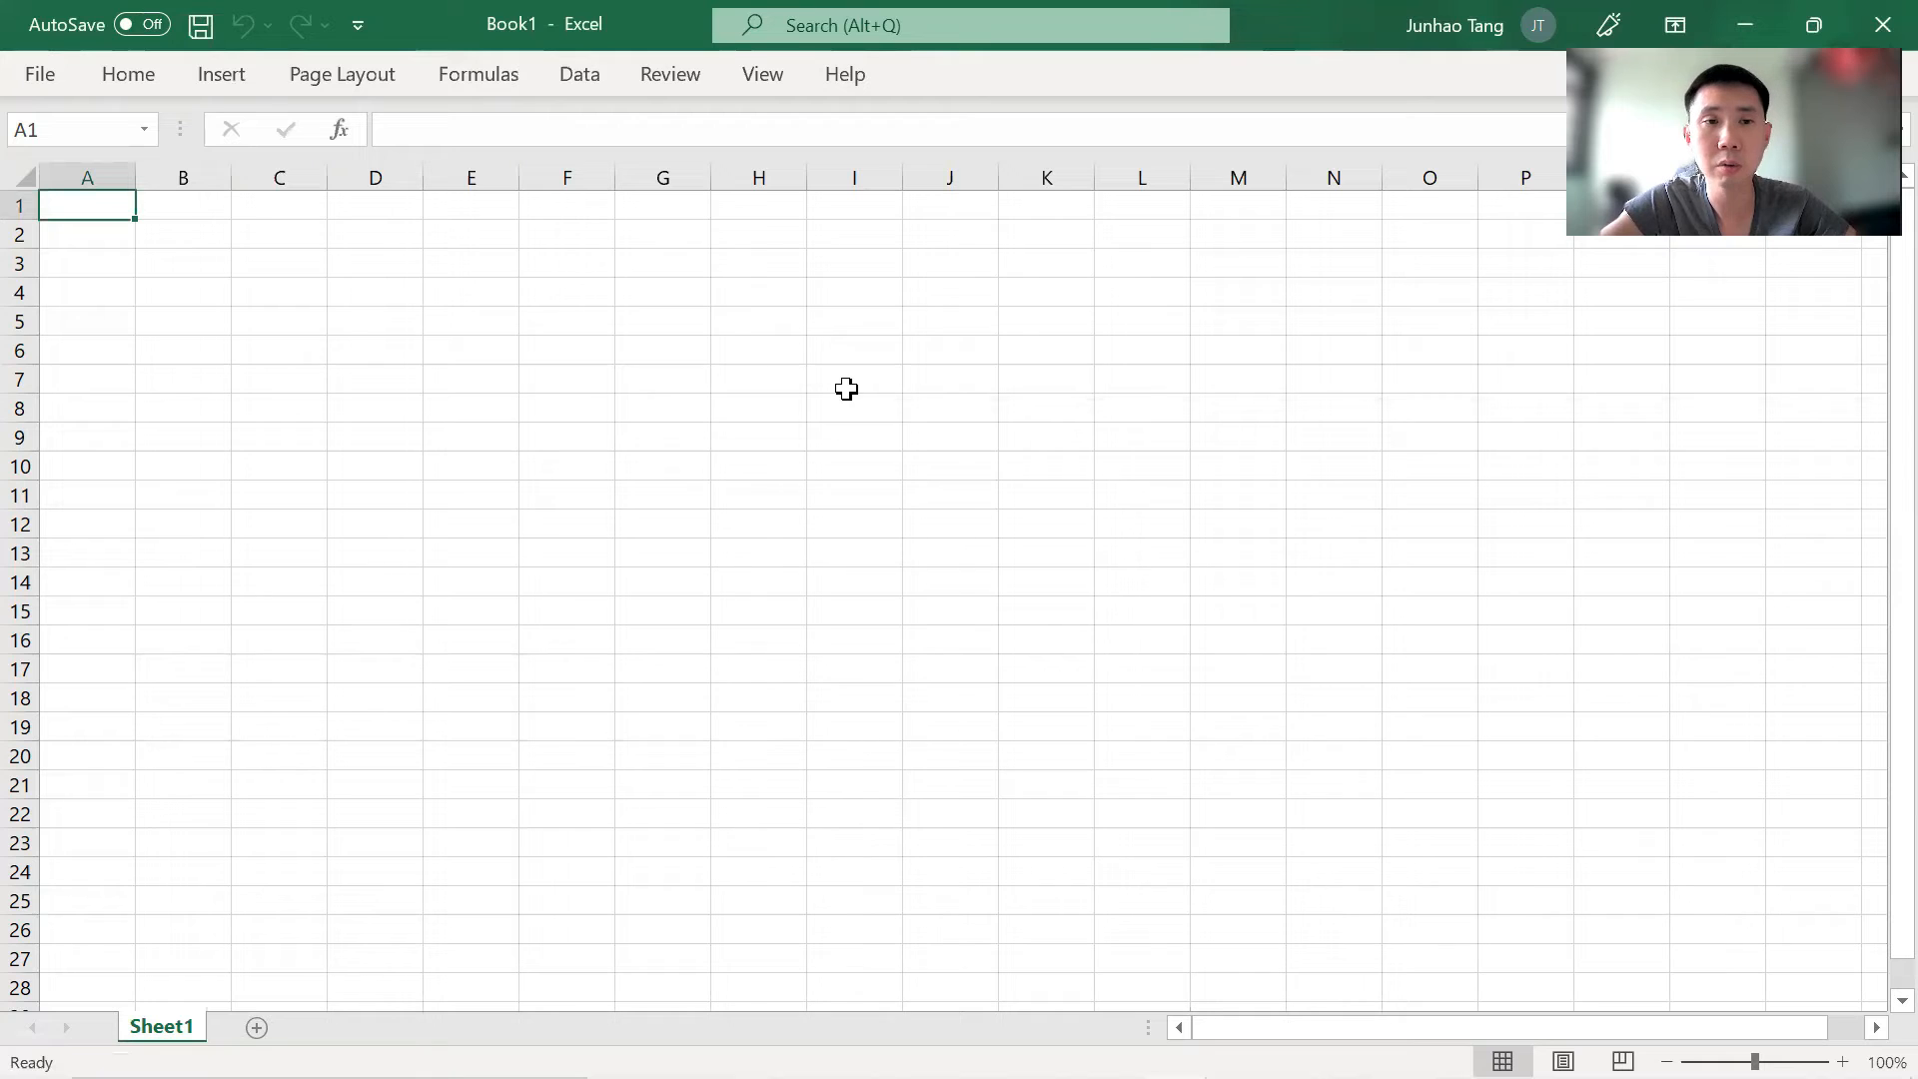
Return to the Text Files folder and try to open "insurance comma delimited text file.txt" from there in Excel.
key("alt+Tab")
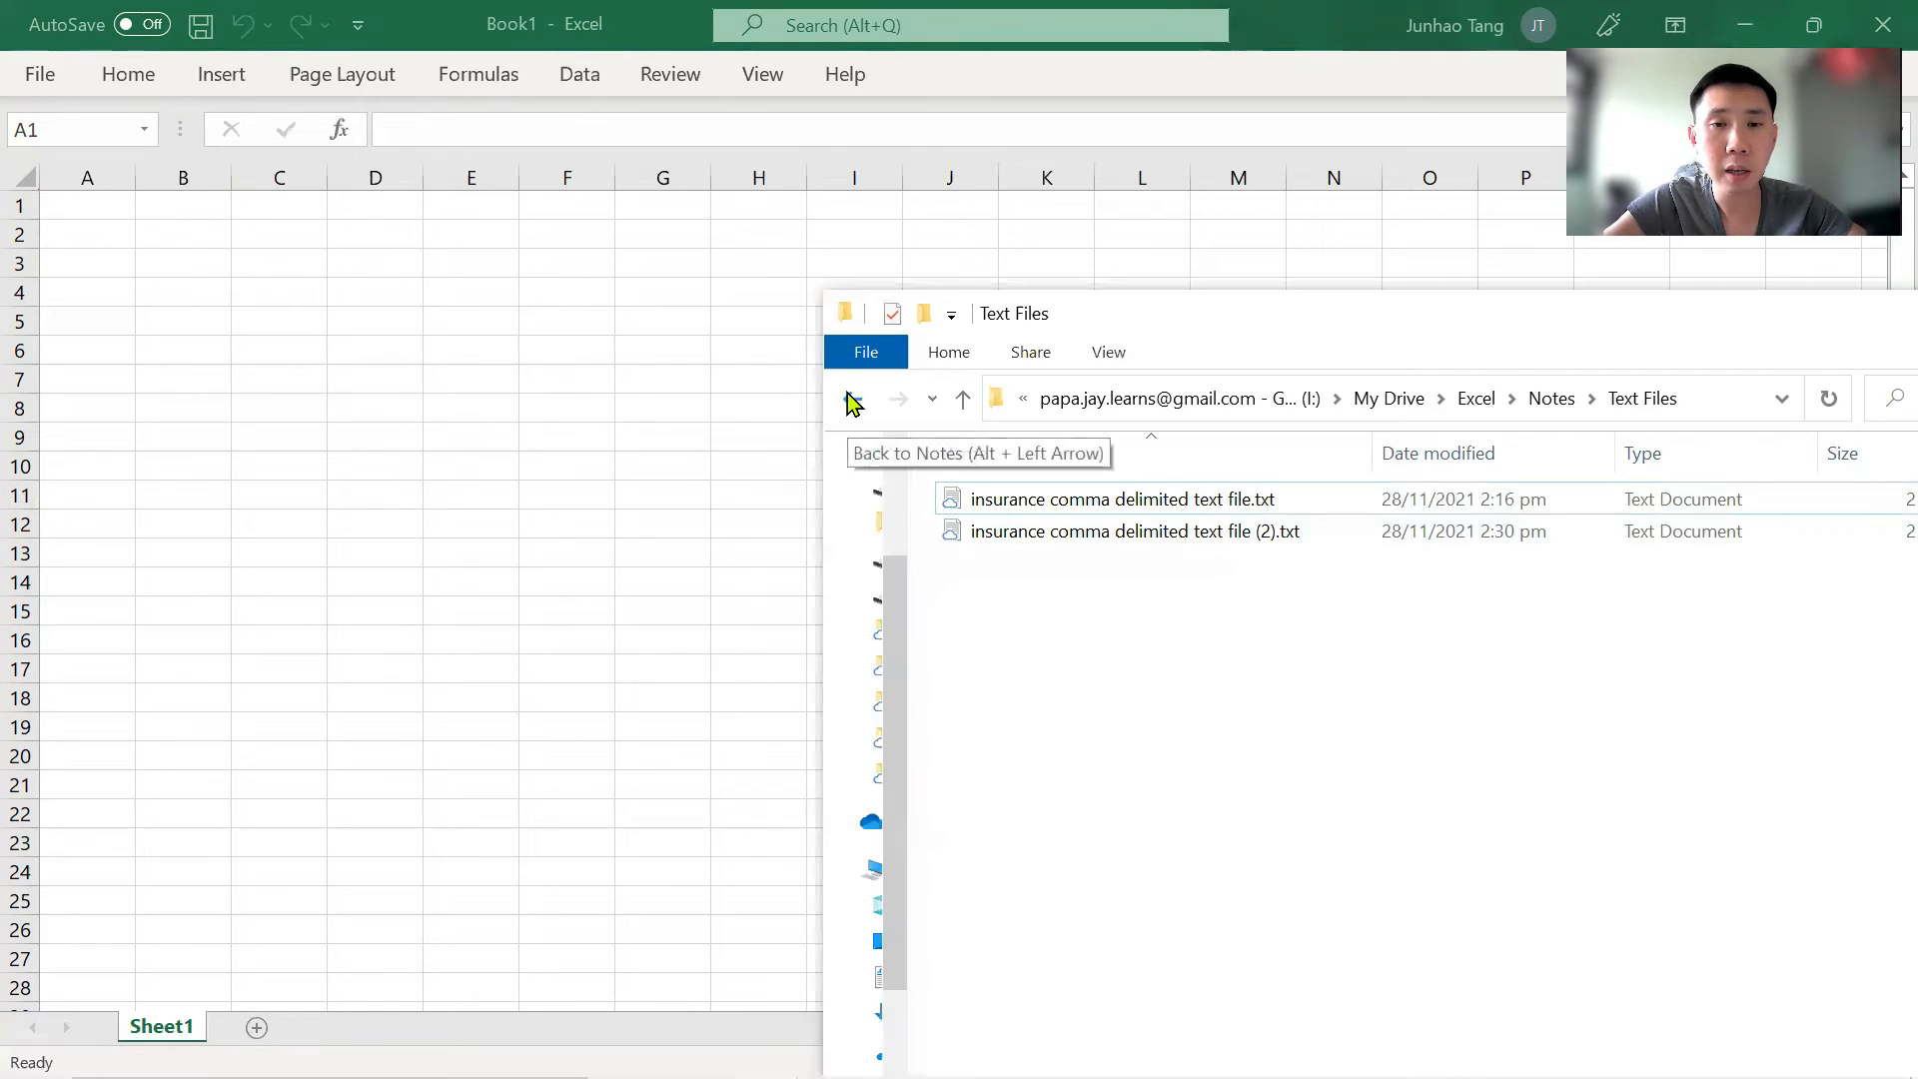
mouse_move(995, 495)
left_mouse_down()
mouse_move(572, 384)
mouse_move(981, 461)
mouse_move(995, 499)
left_mouse_up()
right_click(995, 499)
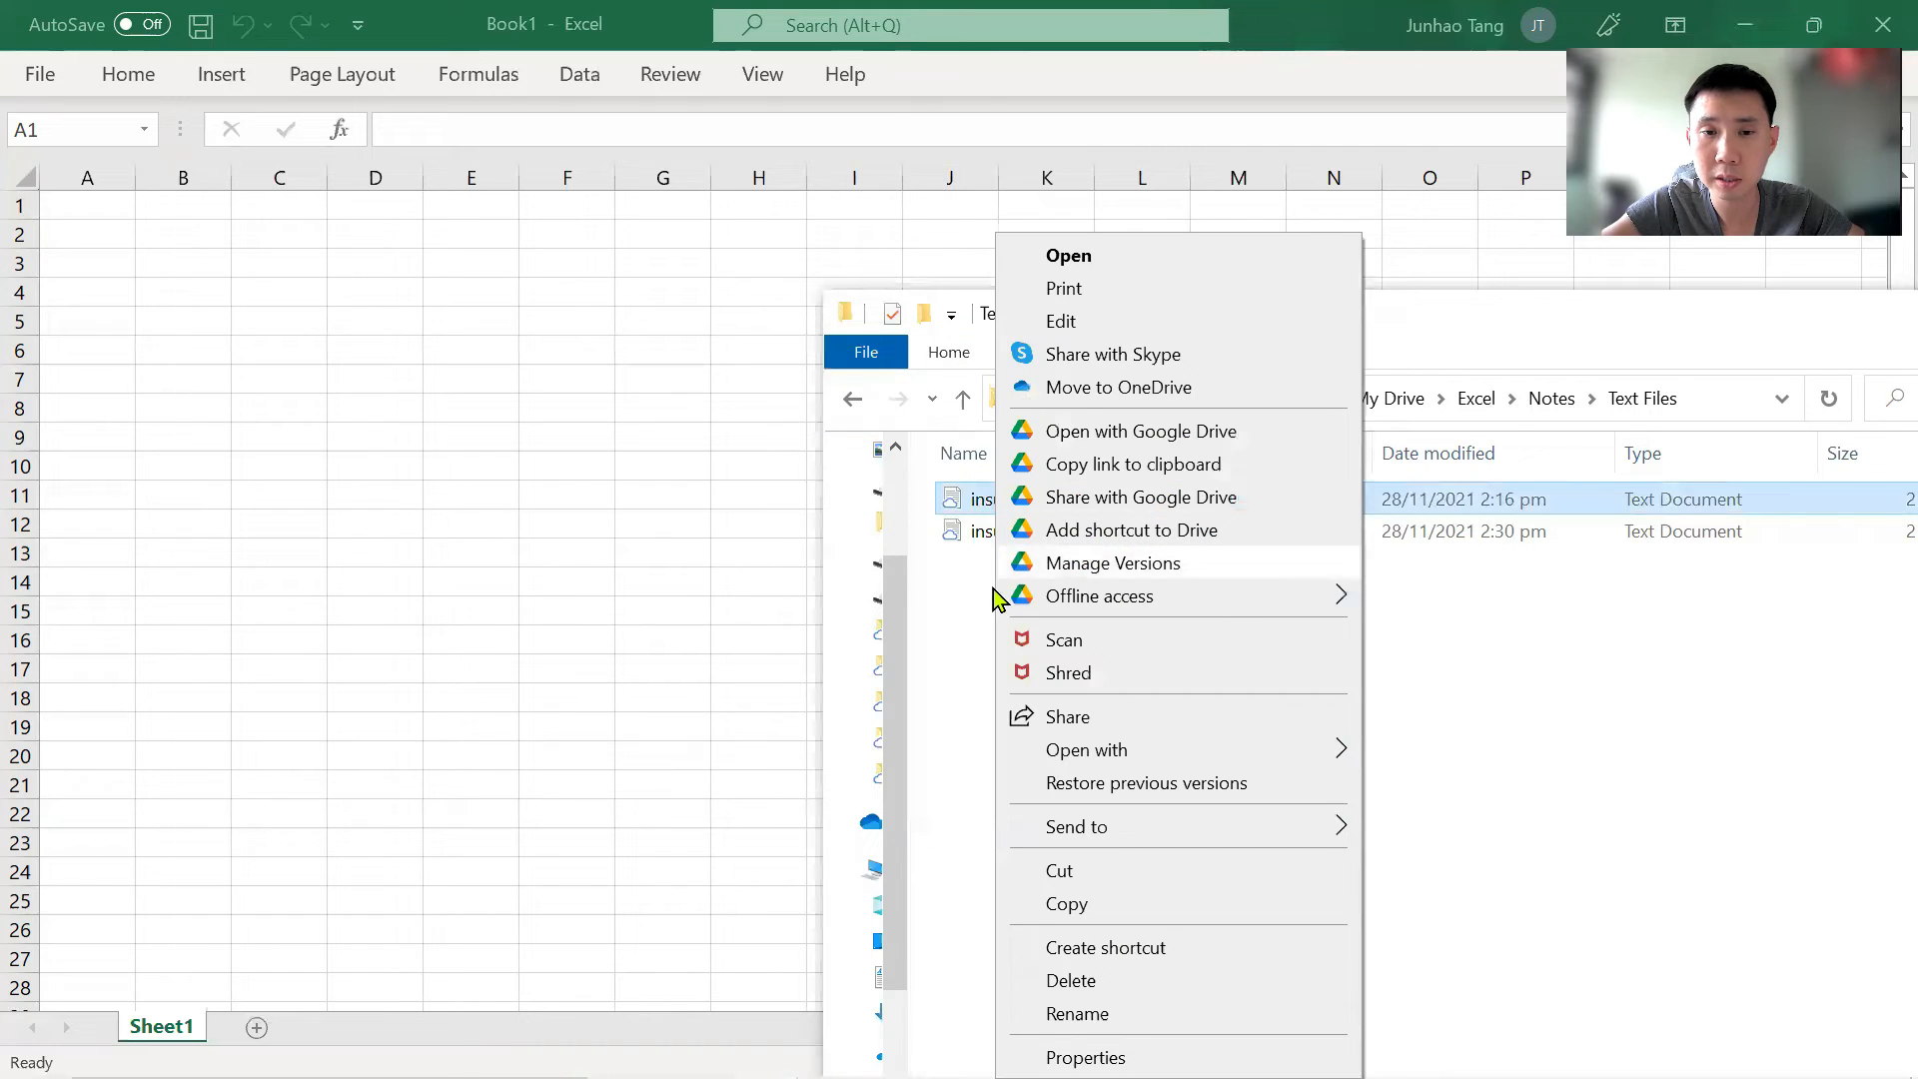
left_click(938, 630)
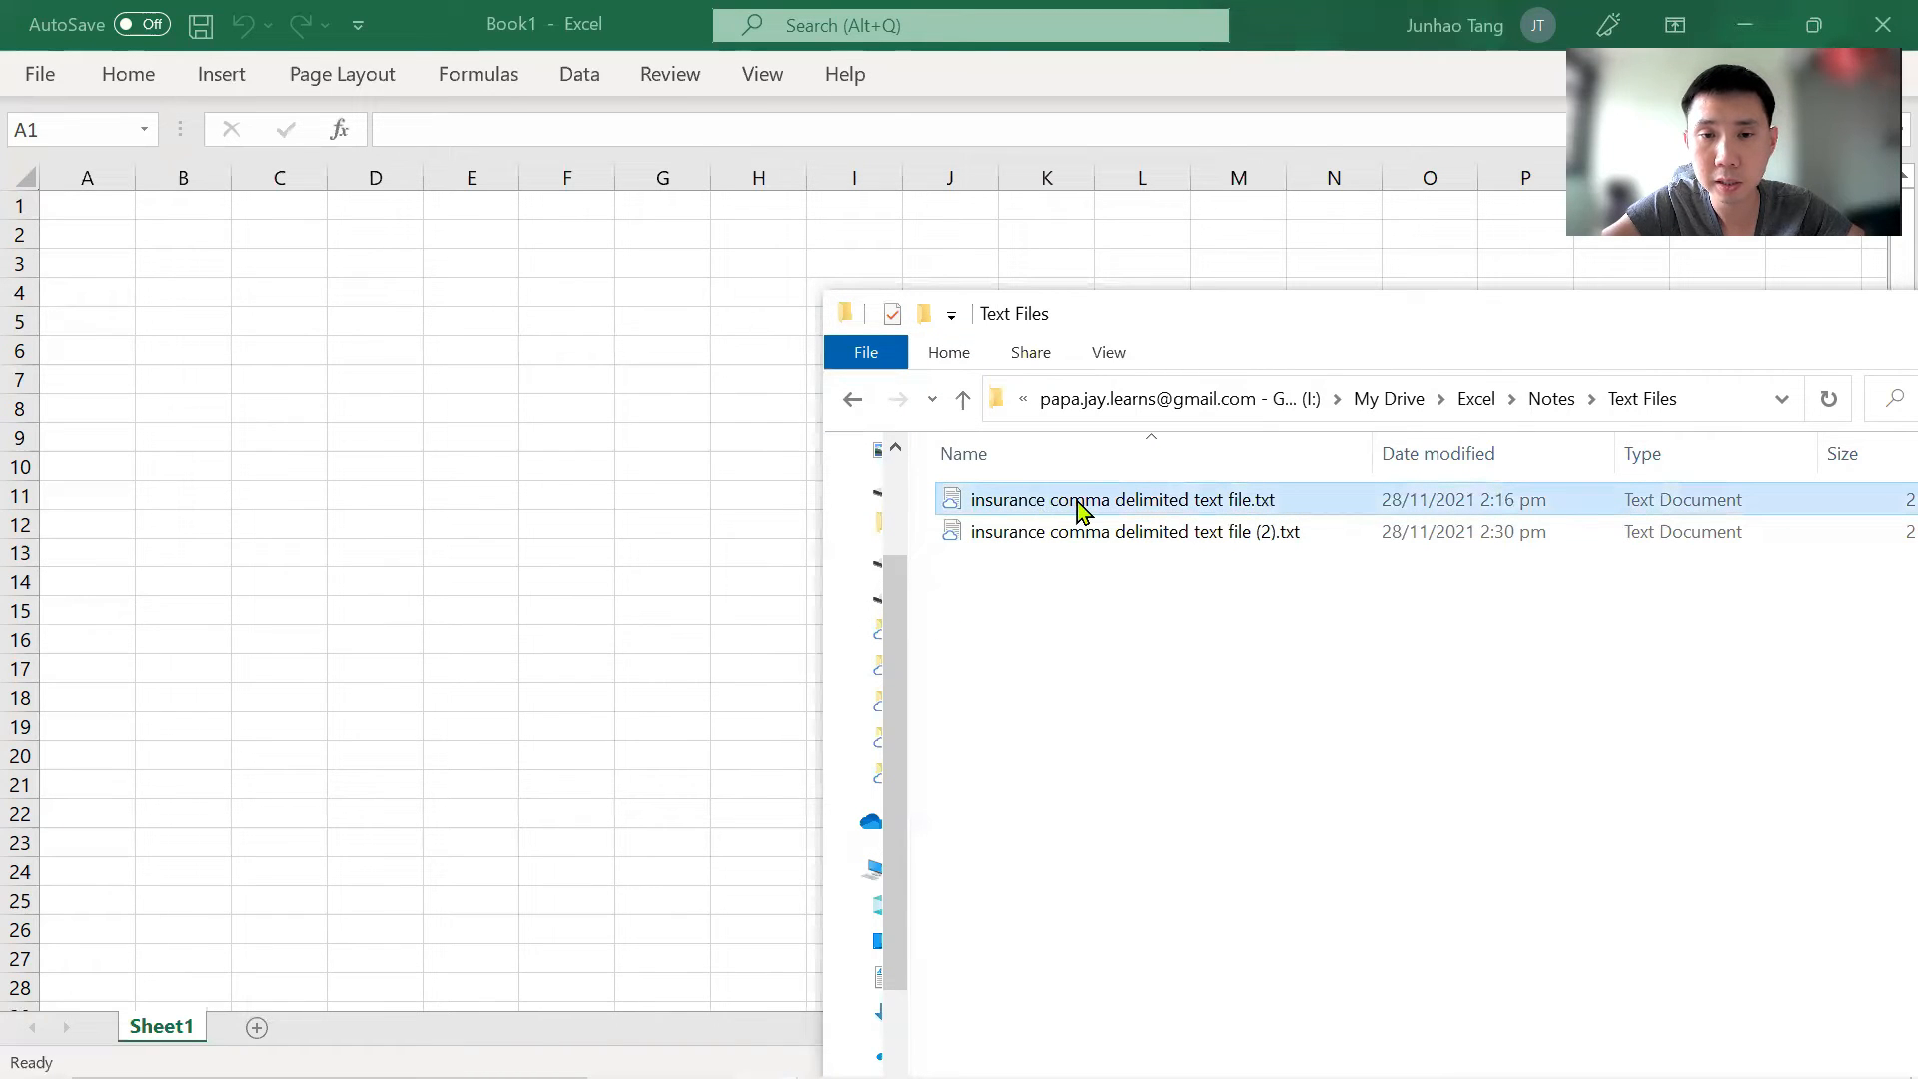
left_click_drag(1077, 500, 717, 441)
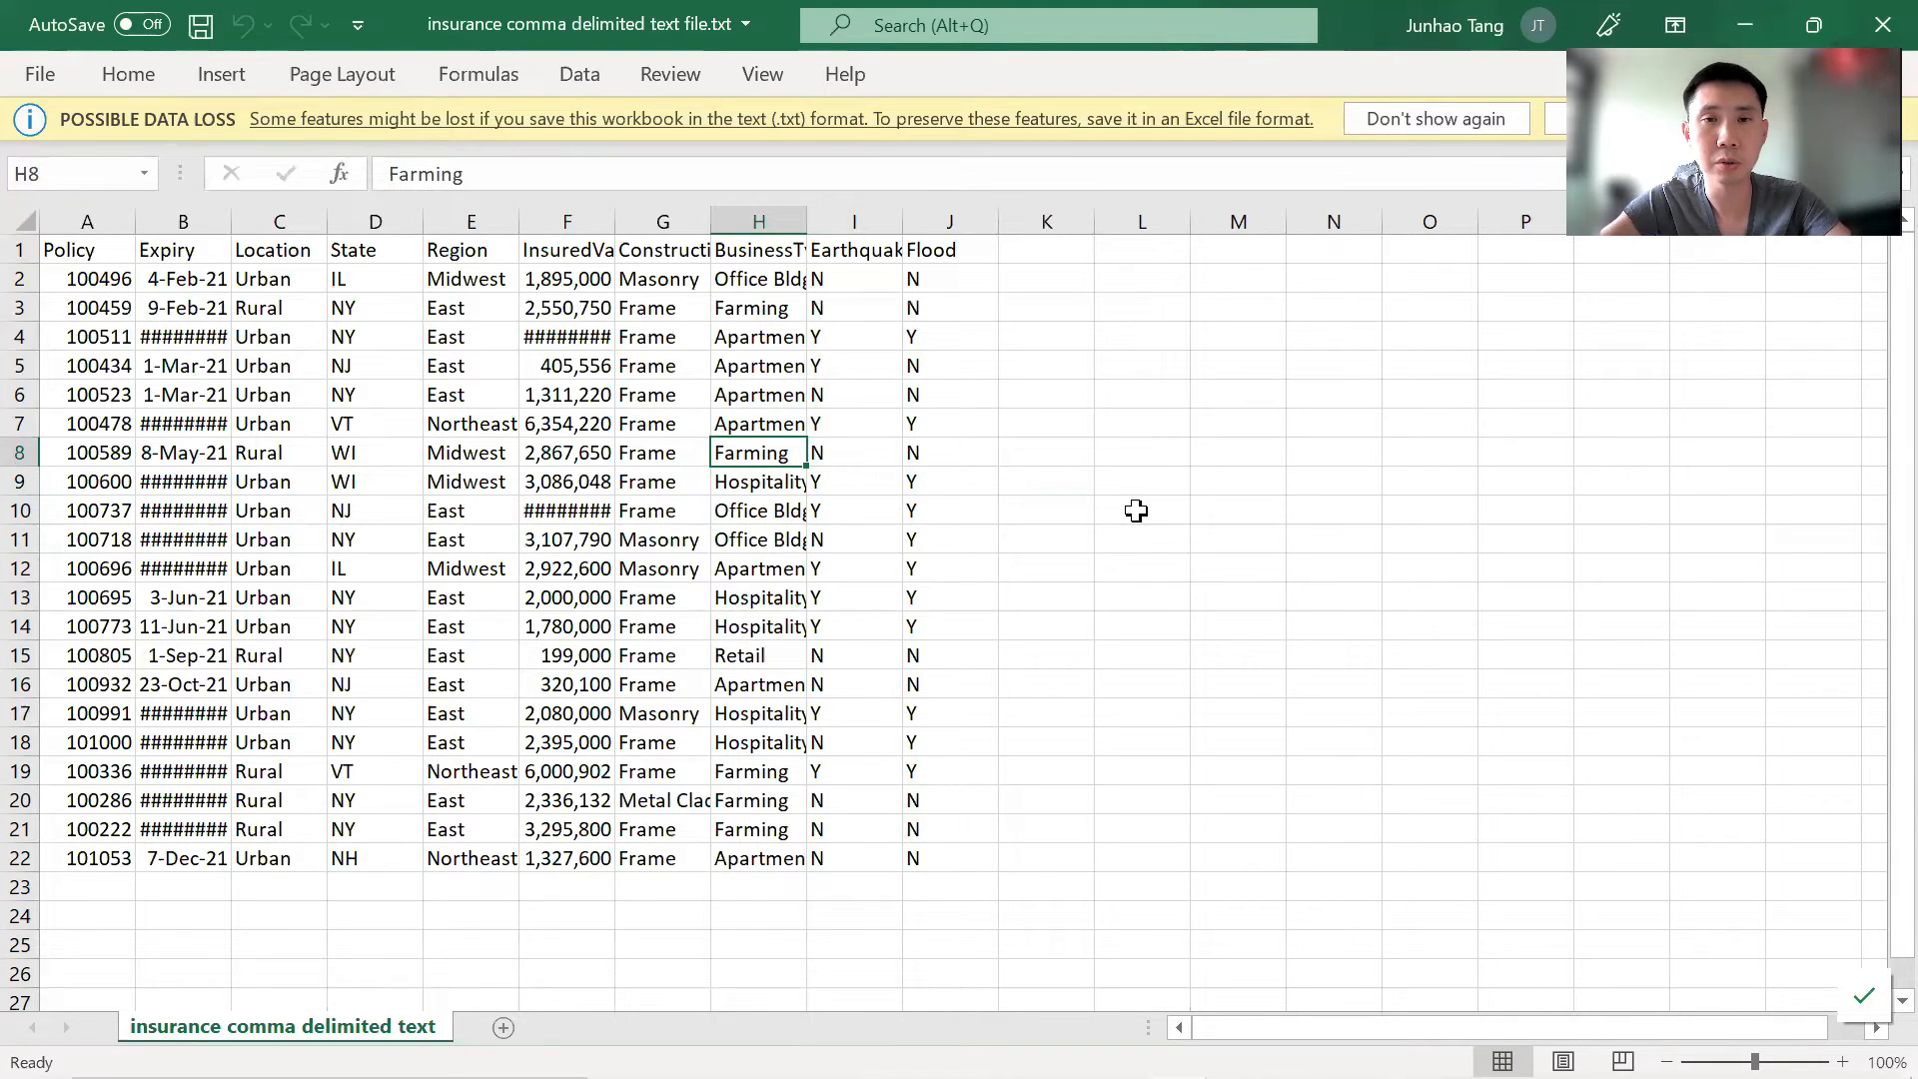
key("alt+Tab")
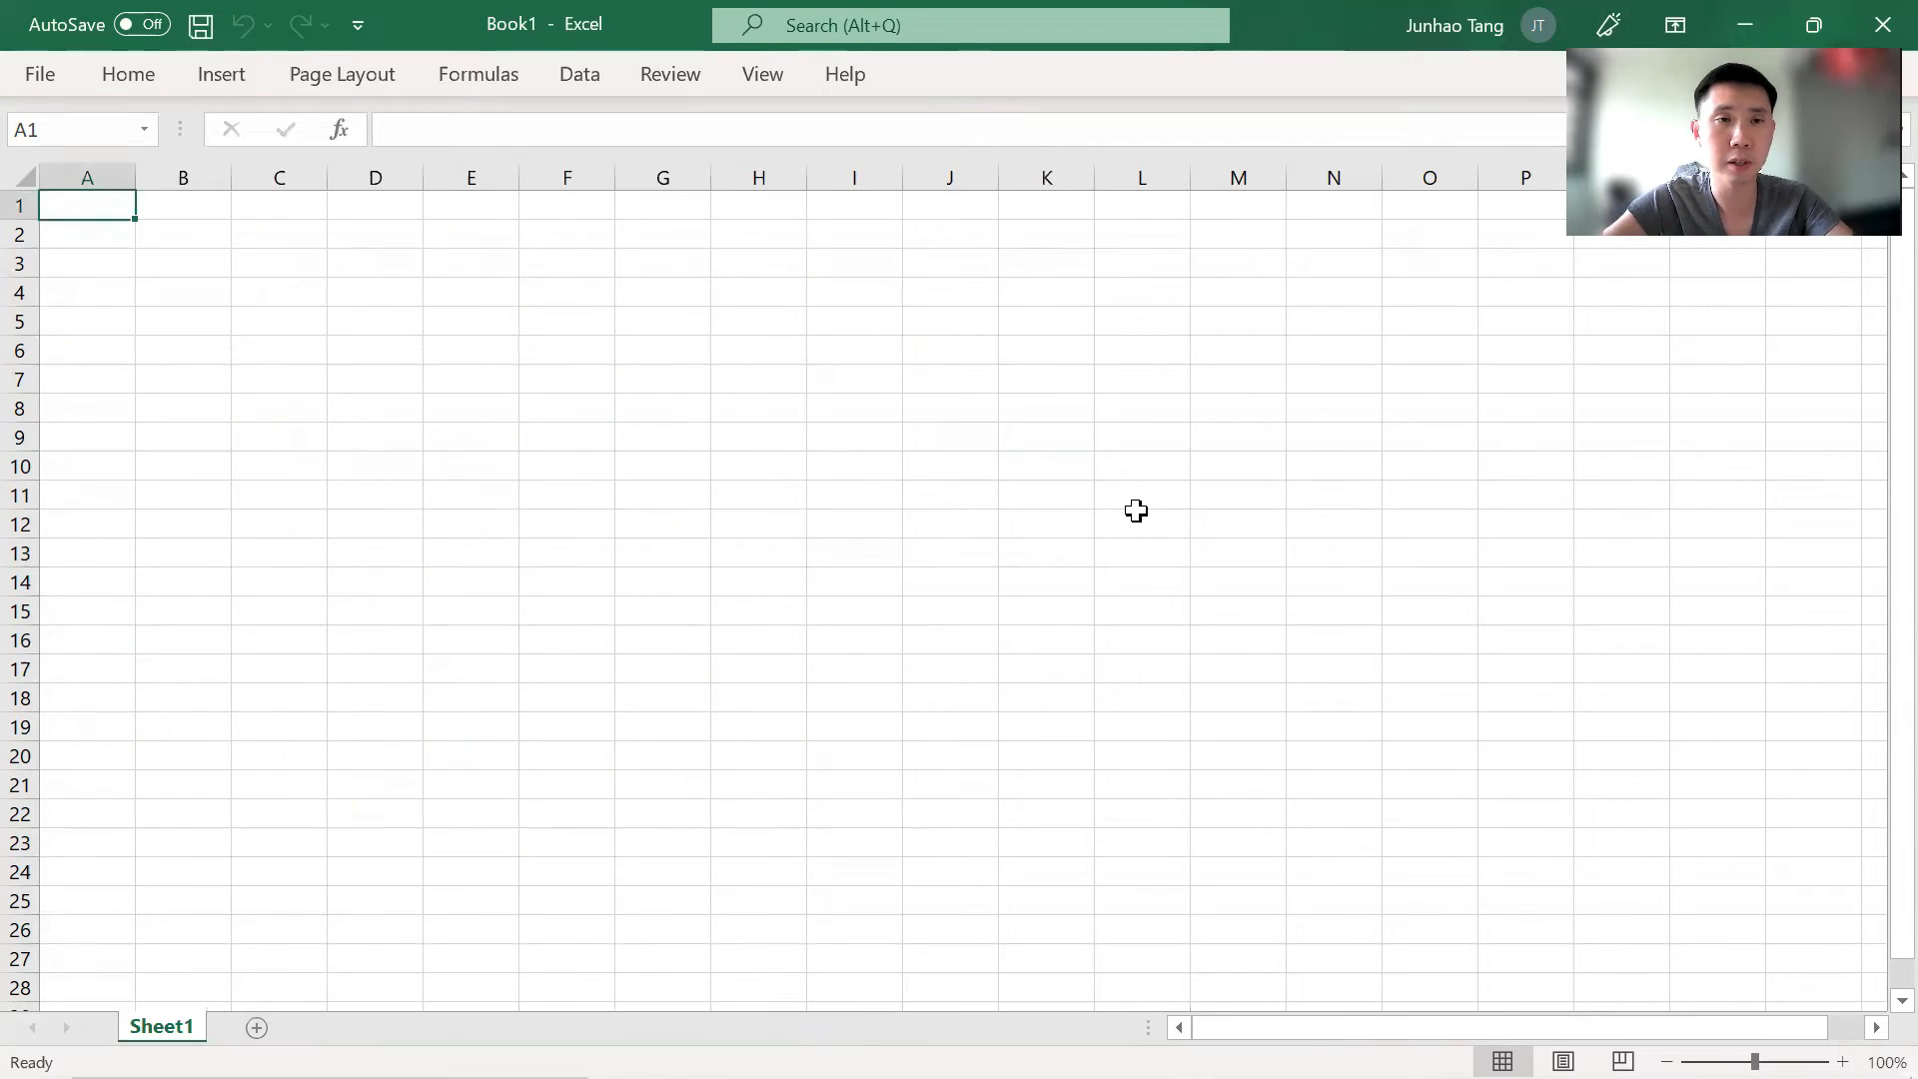
key("alt+Tab")
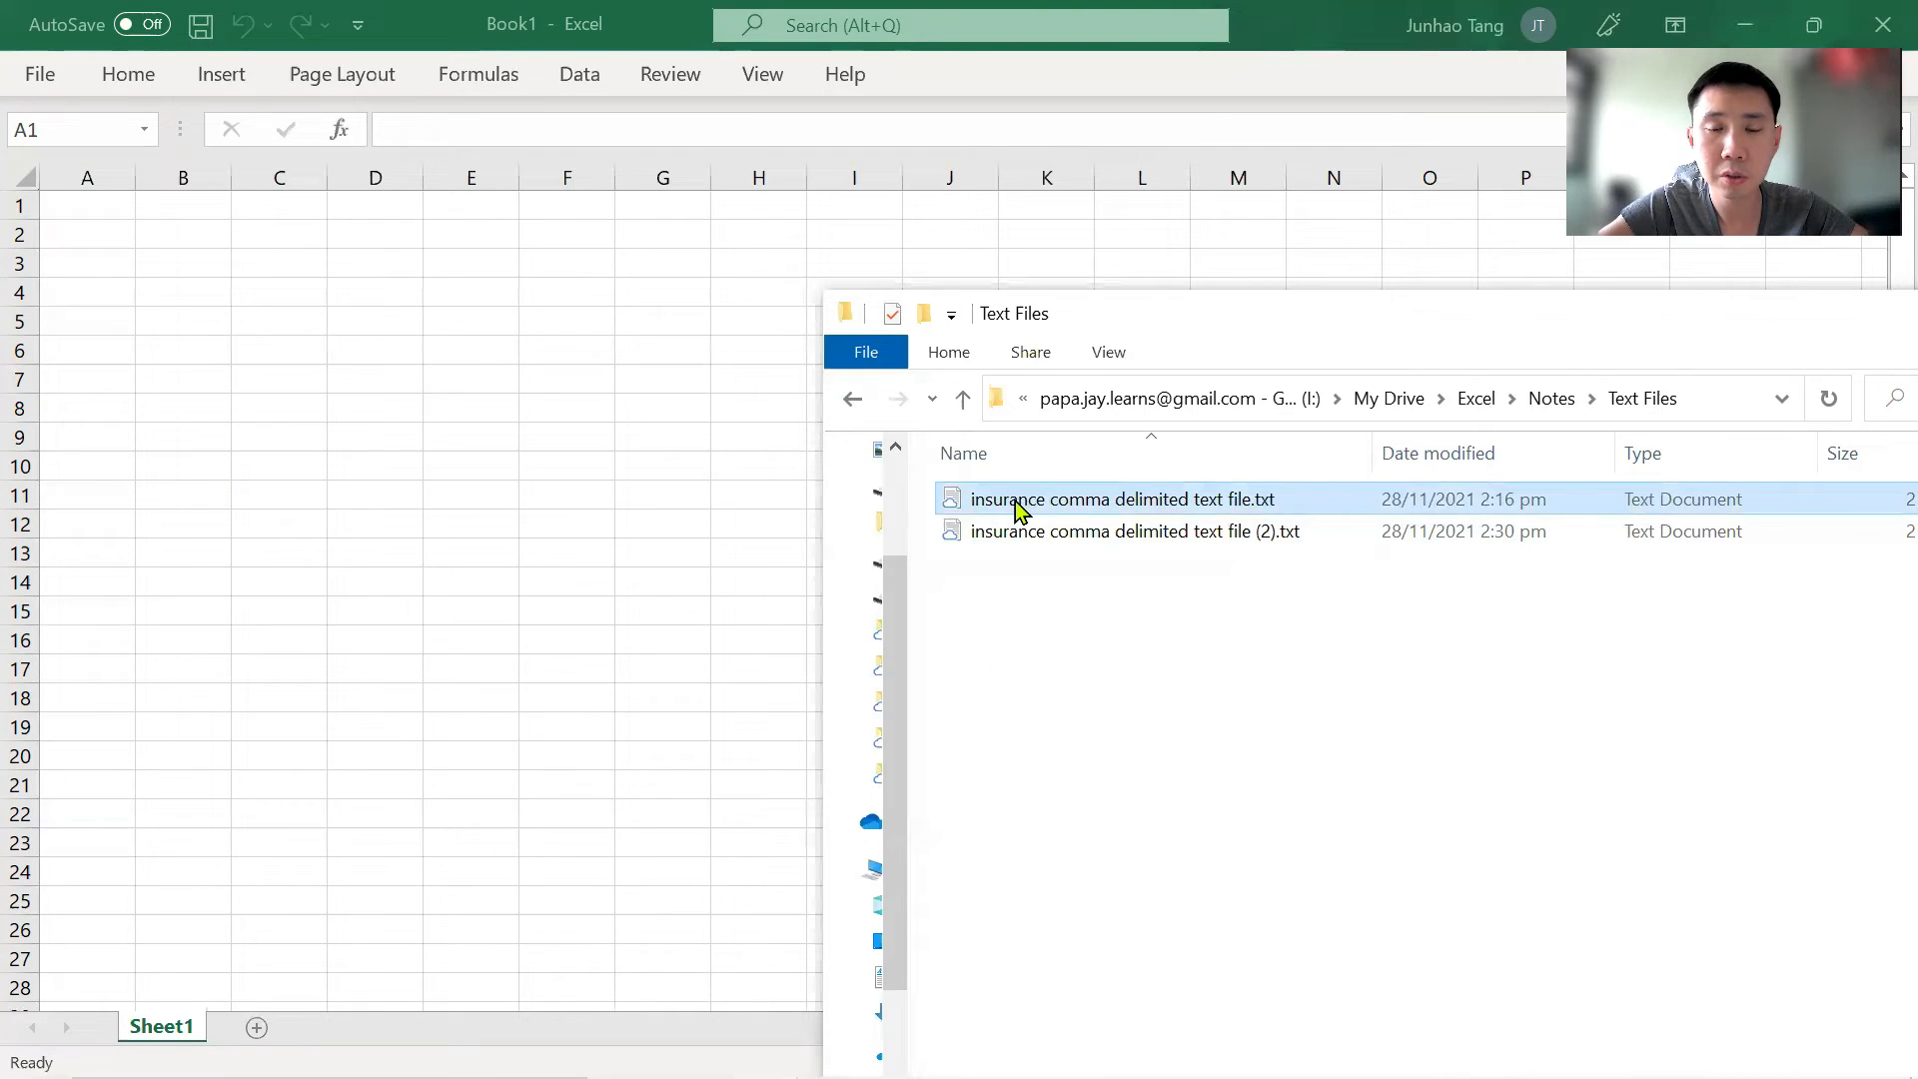
mouse_move(1014, 500)
left_mouse_down()
mouse_move(1142, 691)
mouse_move(1029, 512)
left_mouse_up()
right_click(1034, 581)
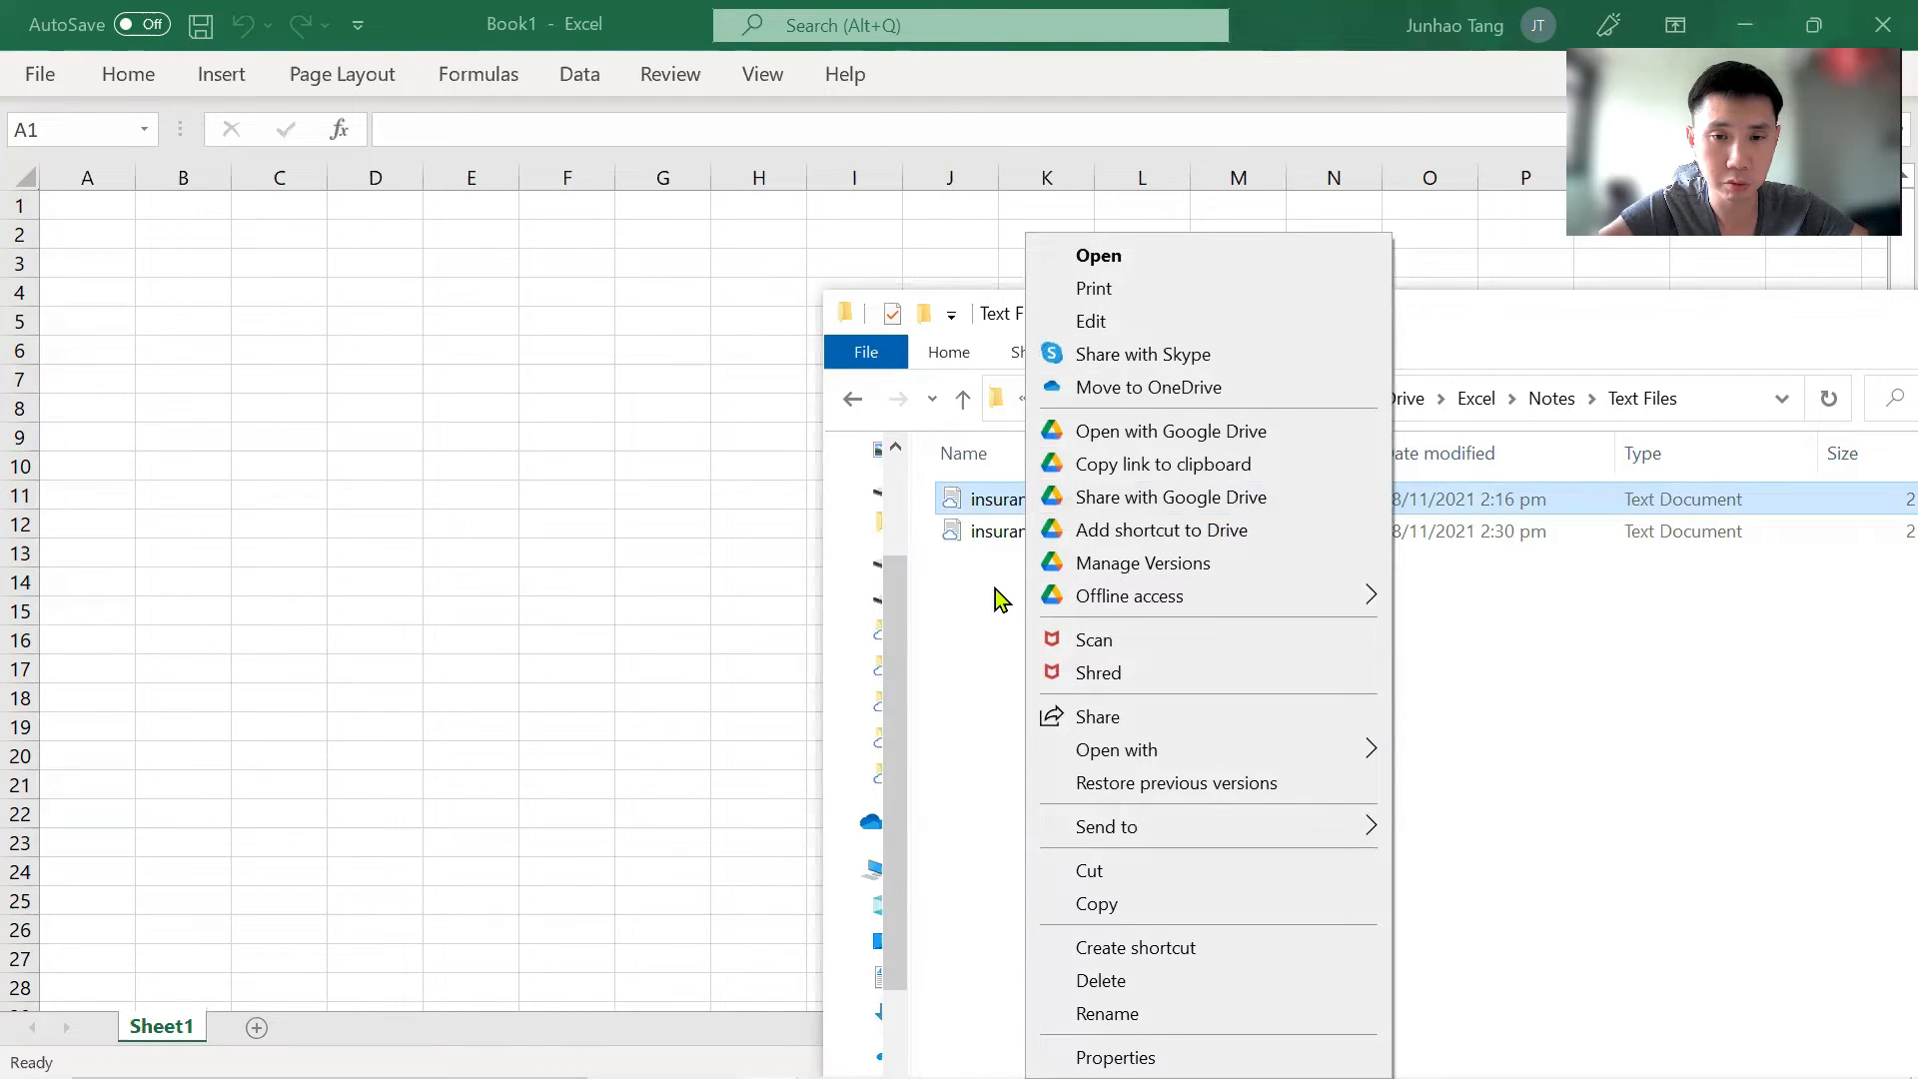
key("super+a")
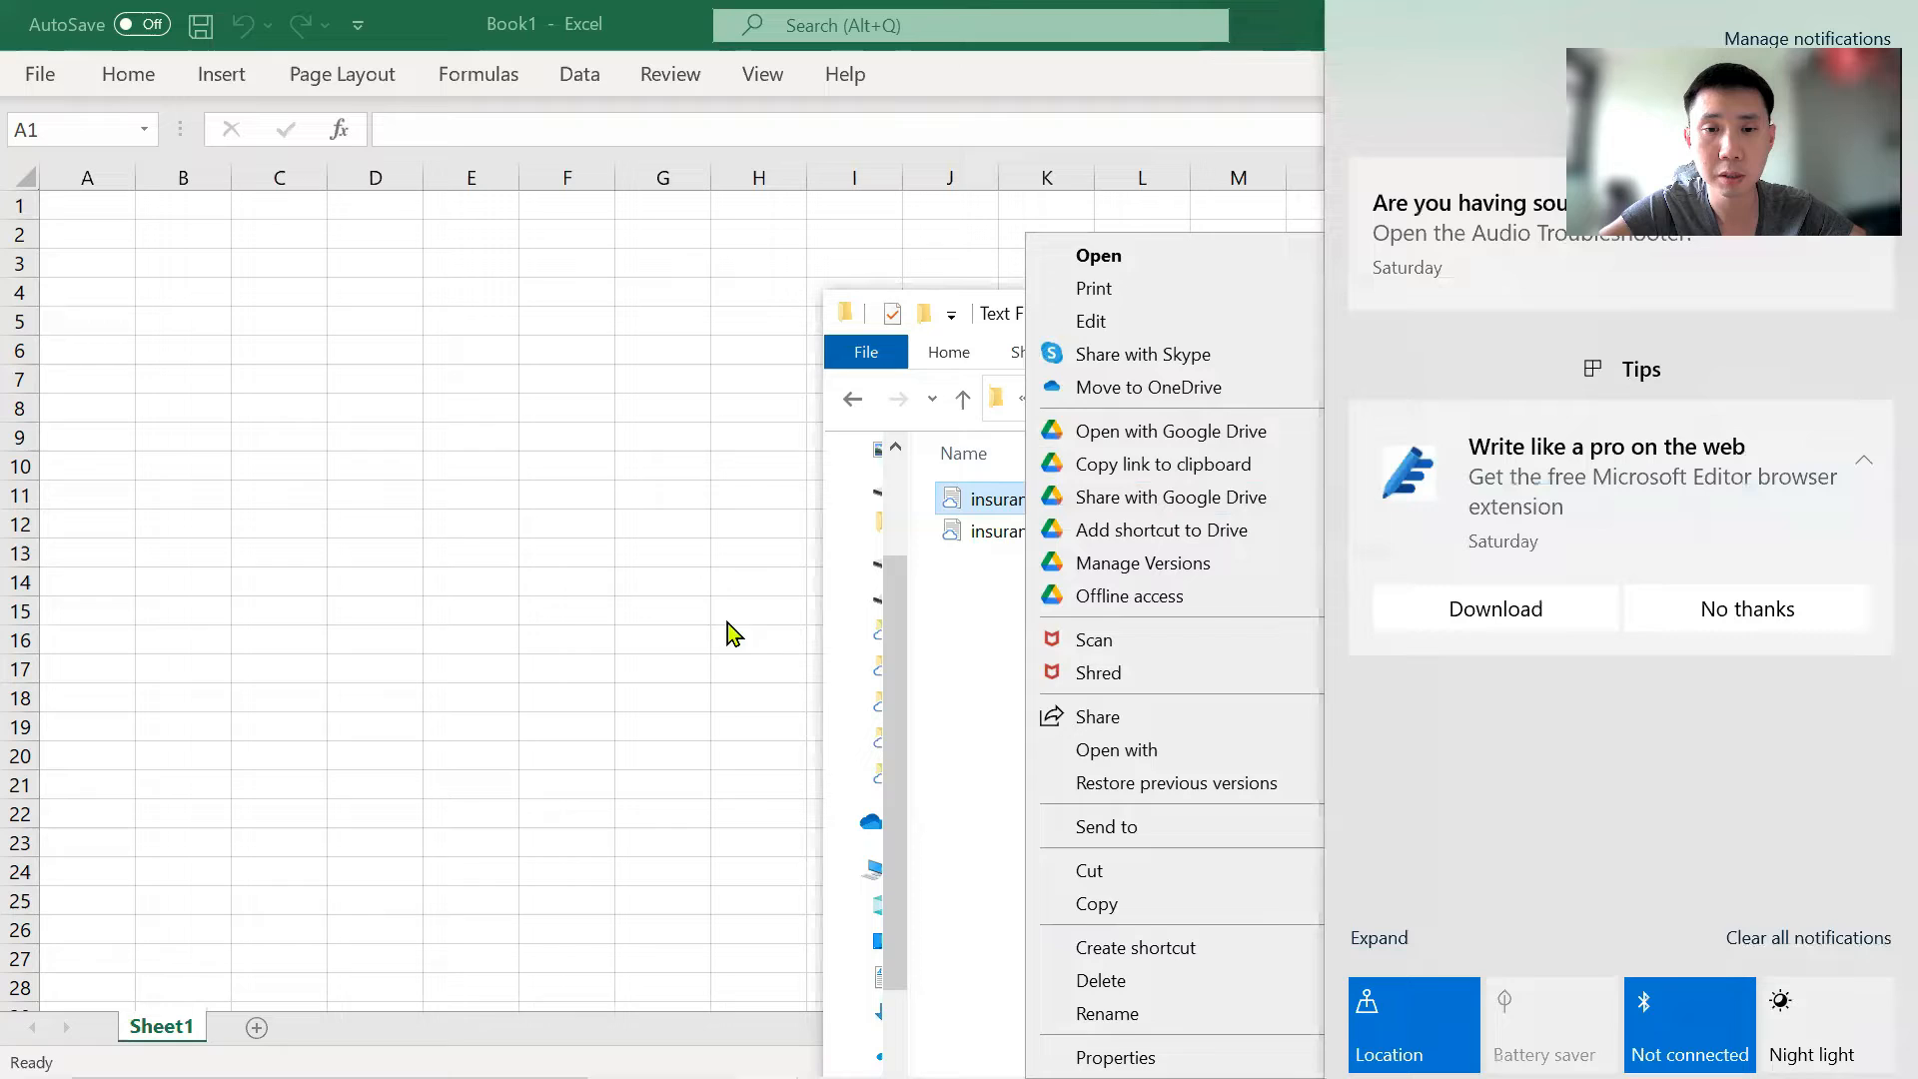
left_click(990, 618)
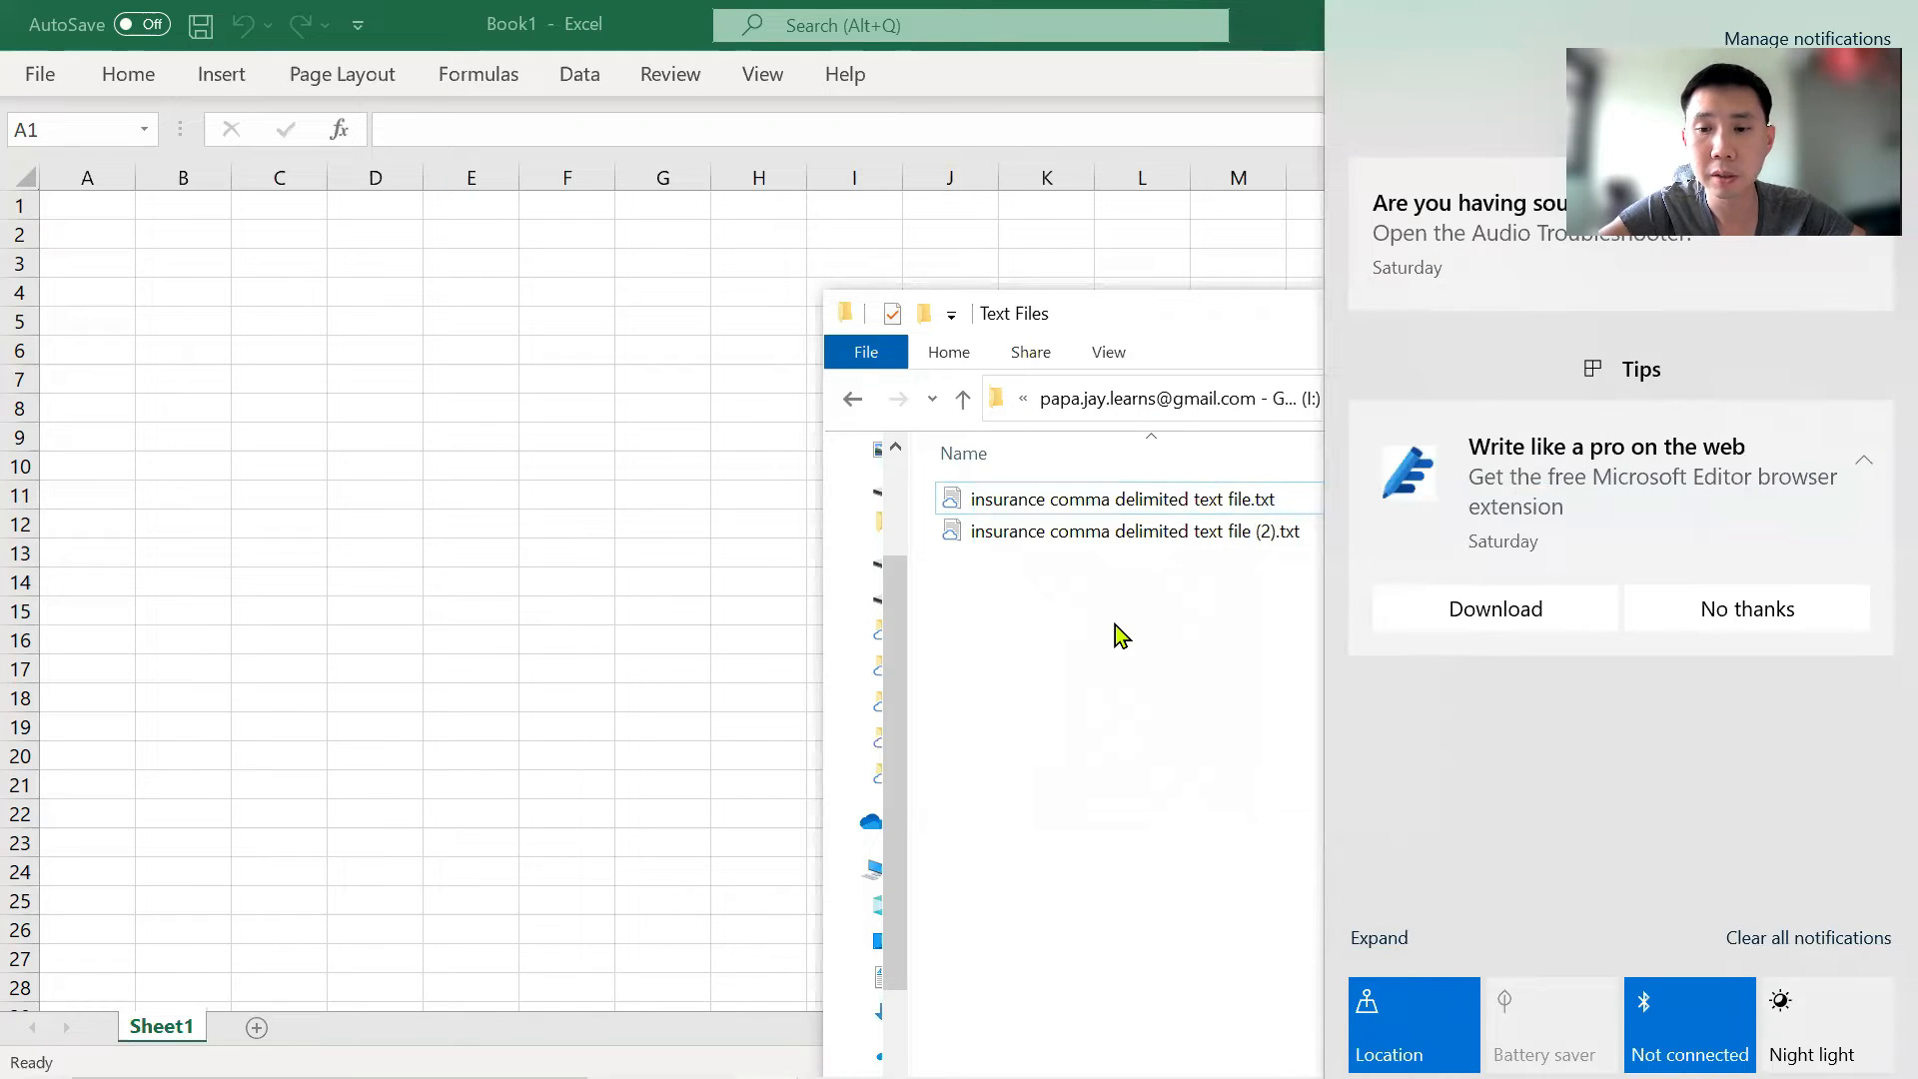
Open "insurance comma delimited text file.txt" directly from the Text Files folder in Excel and bring its worksheet to the front.
left_click(1044, 509)
left_click_drag(1045, 509, 594, 348)
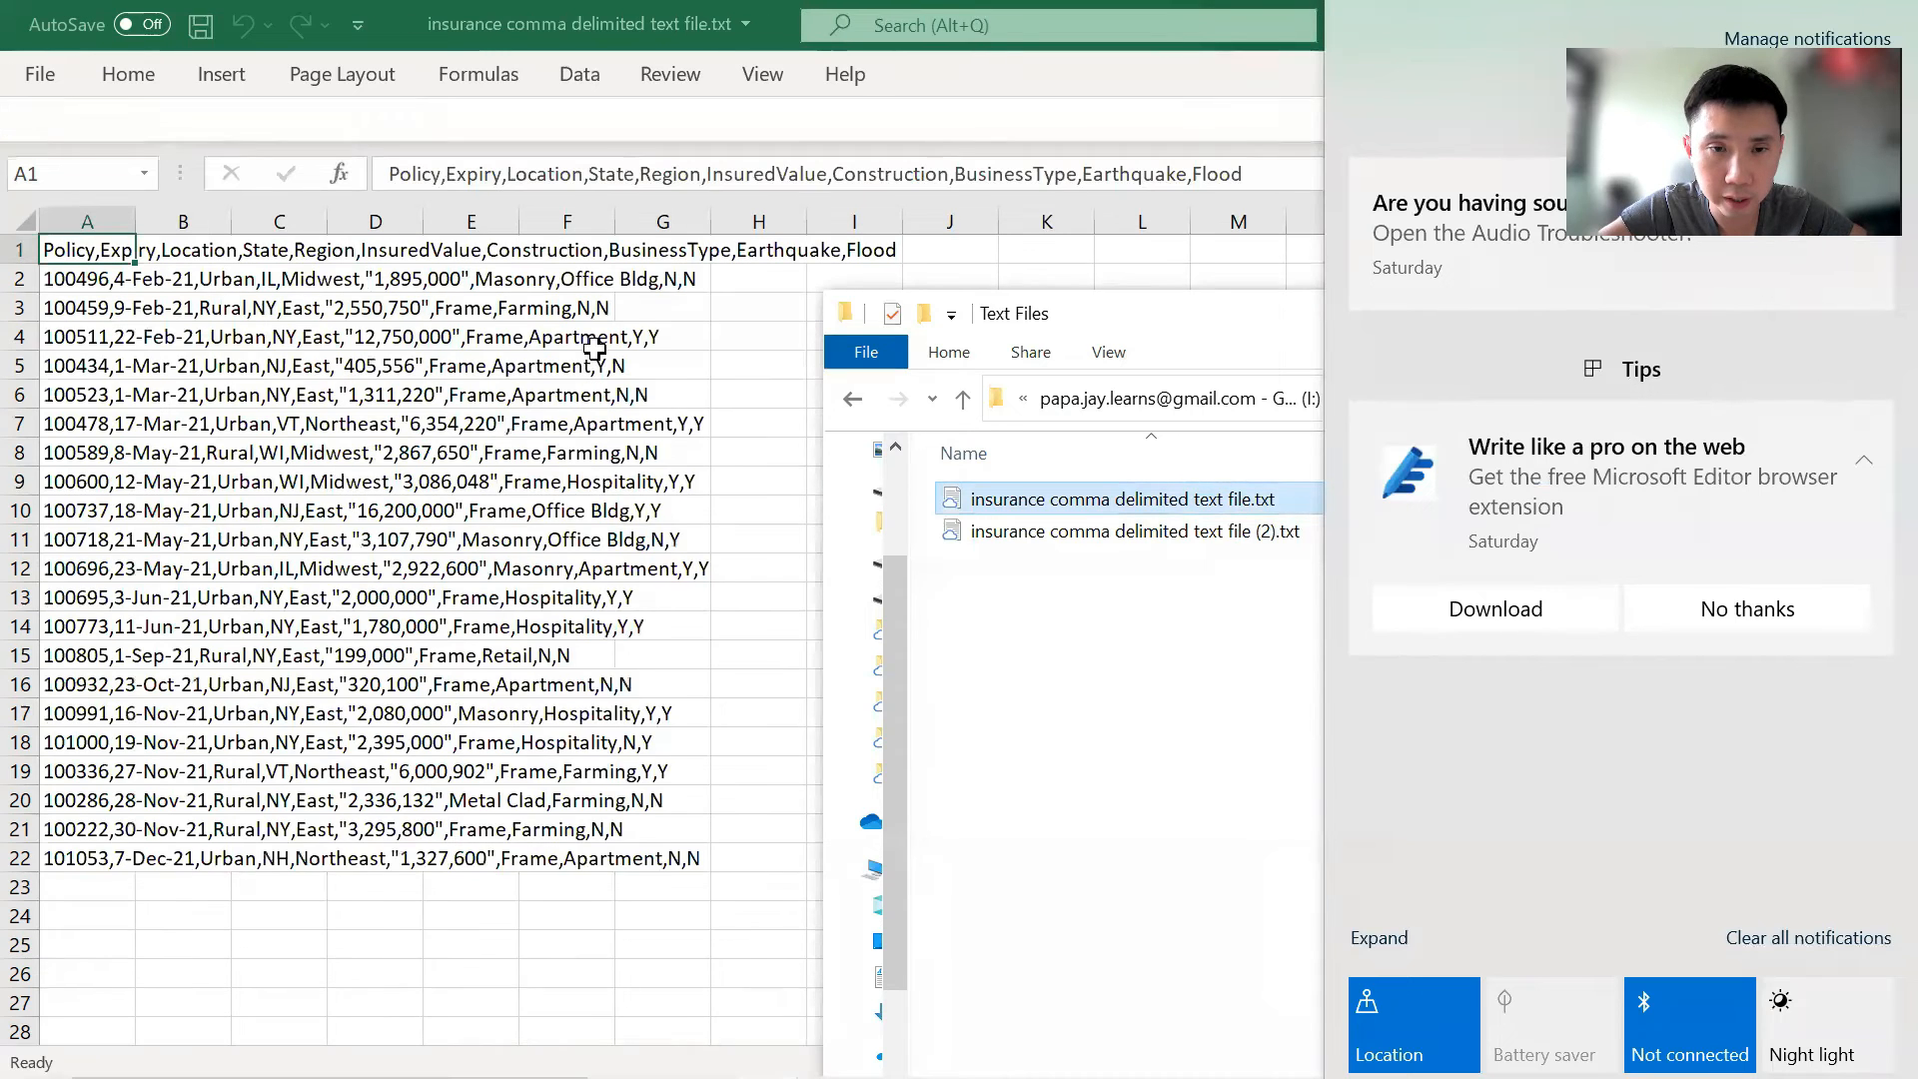
left_click(784, 390)
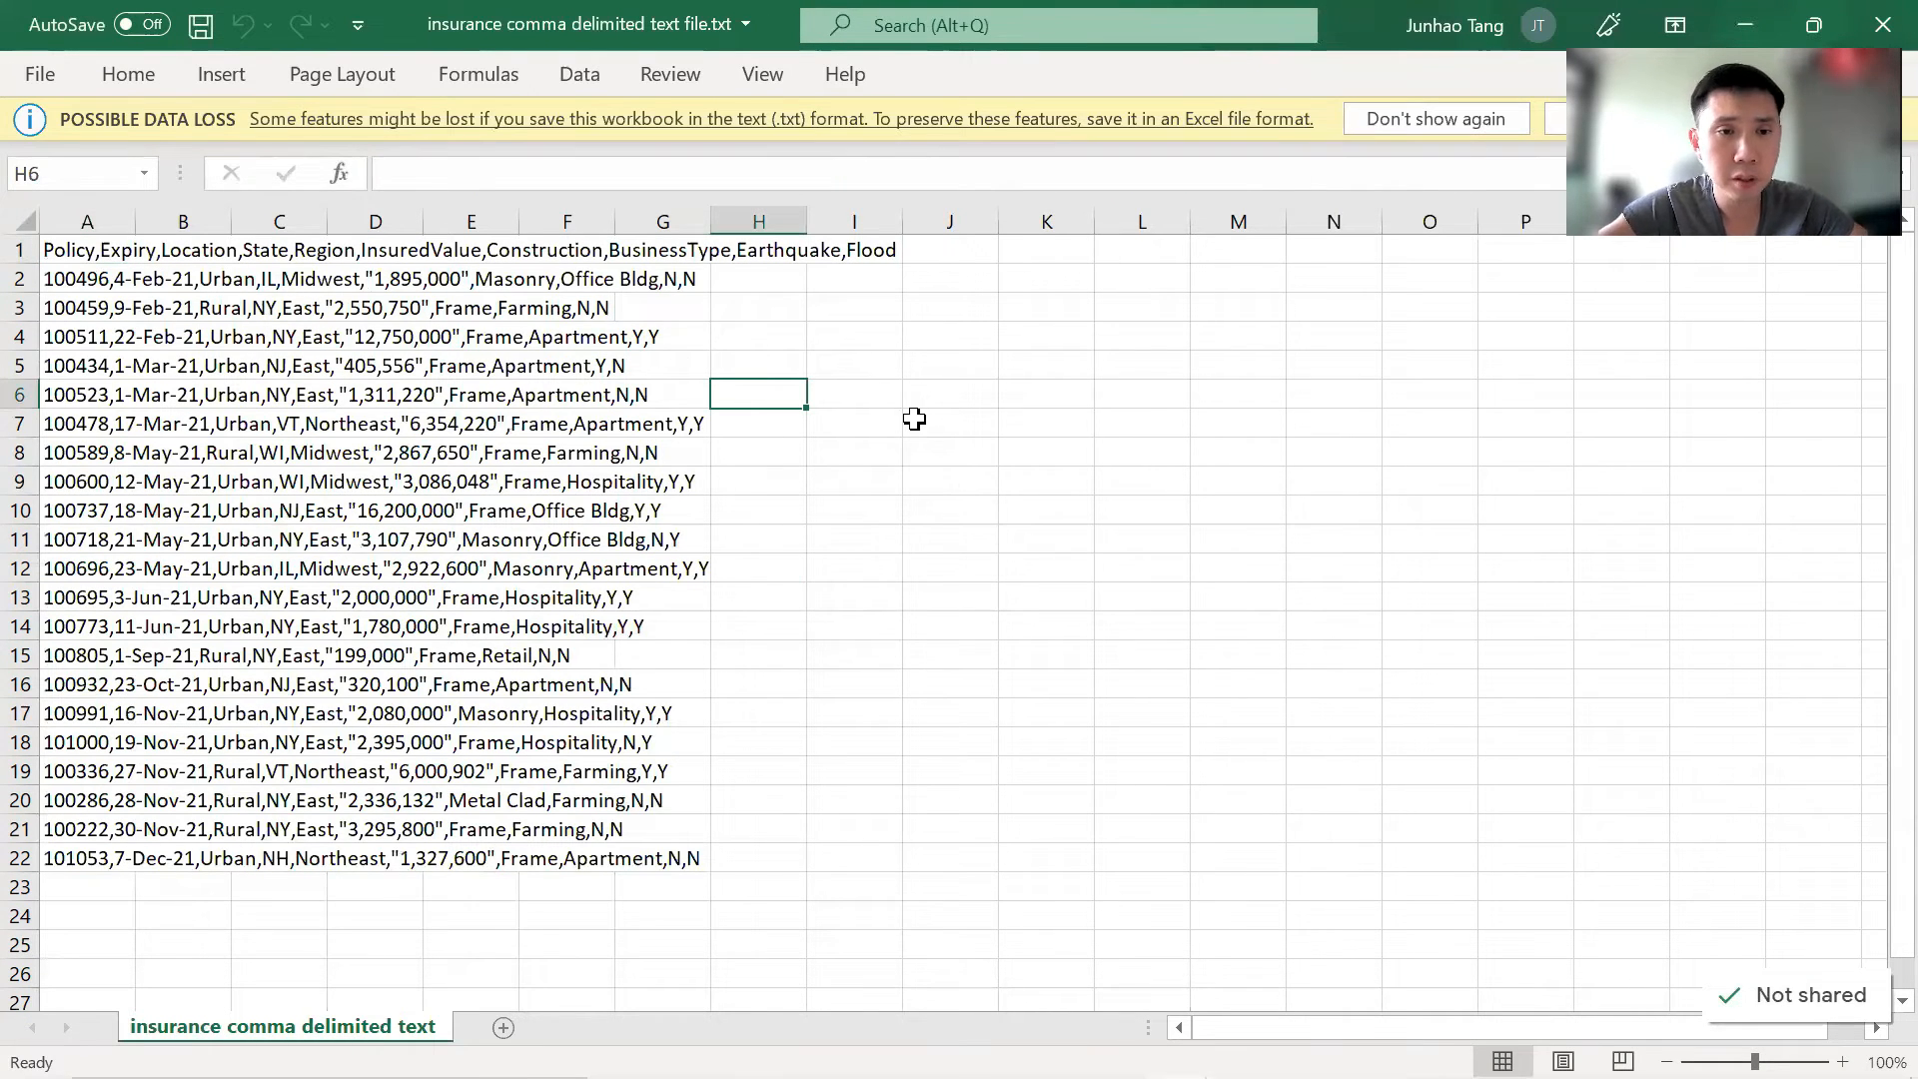
Examine the opened worksheet's cells to see which columns hold the comma-separated insurance records.
key("Home")
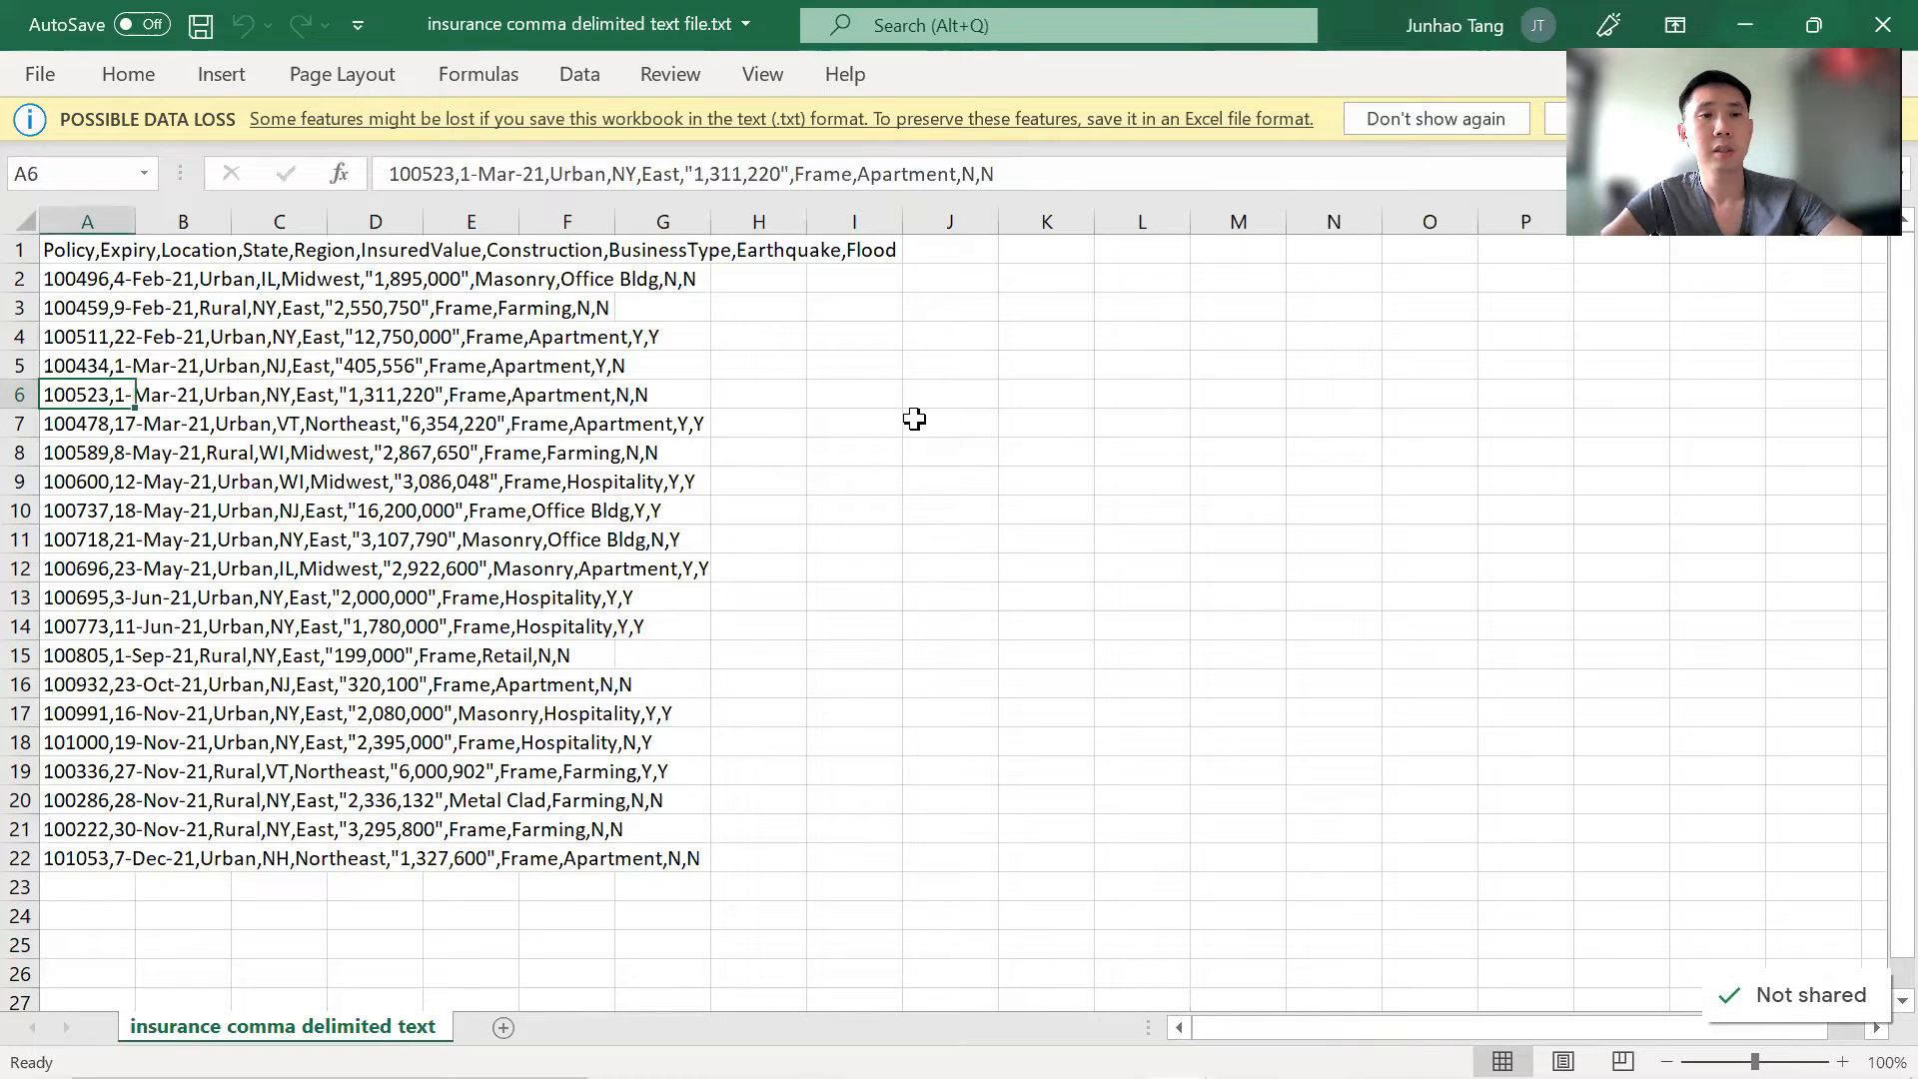
key("Up")
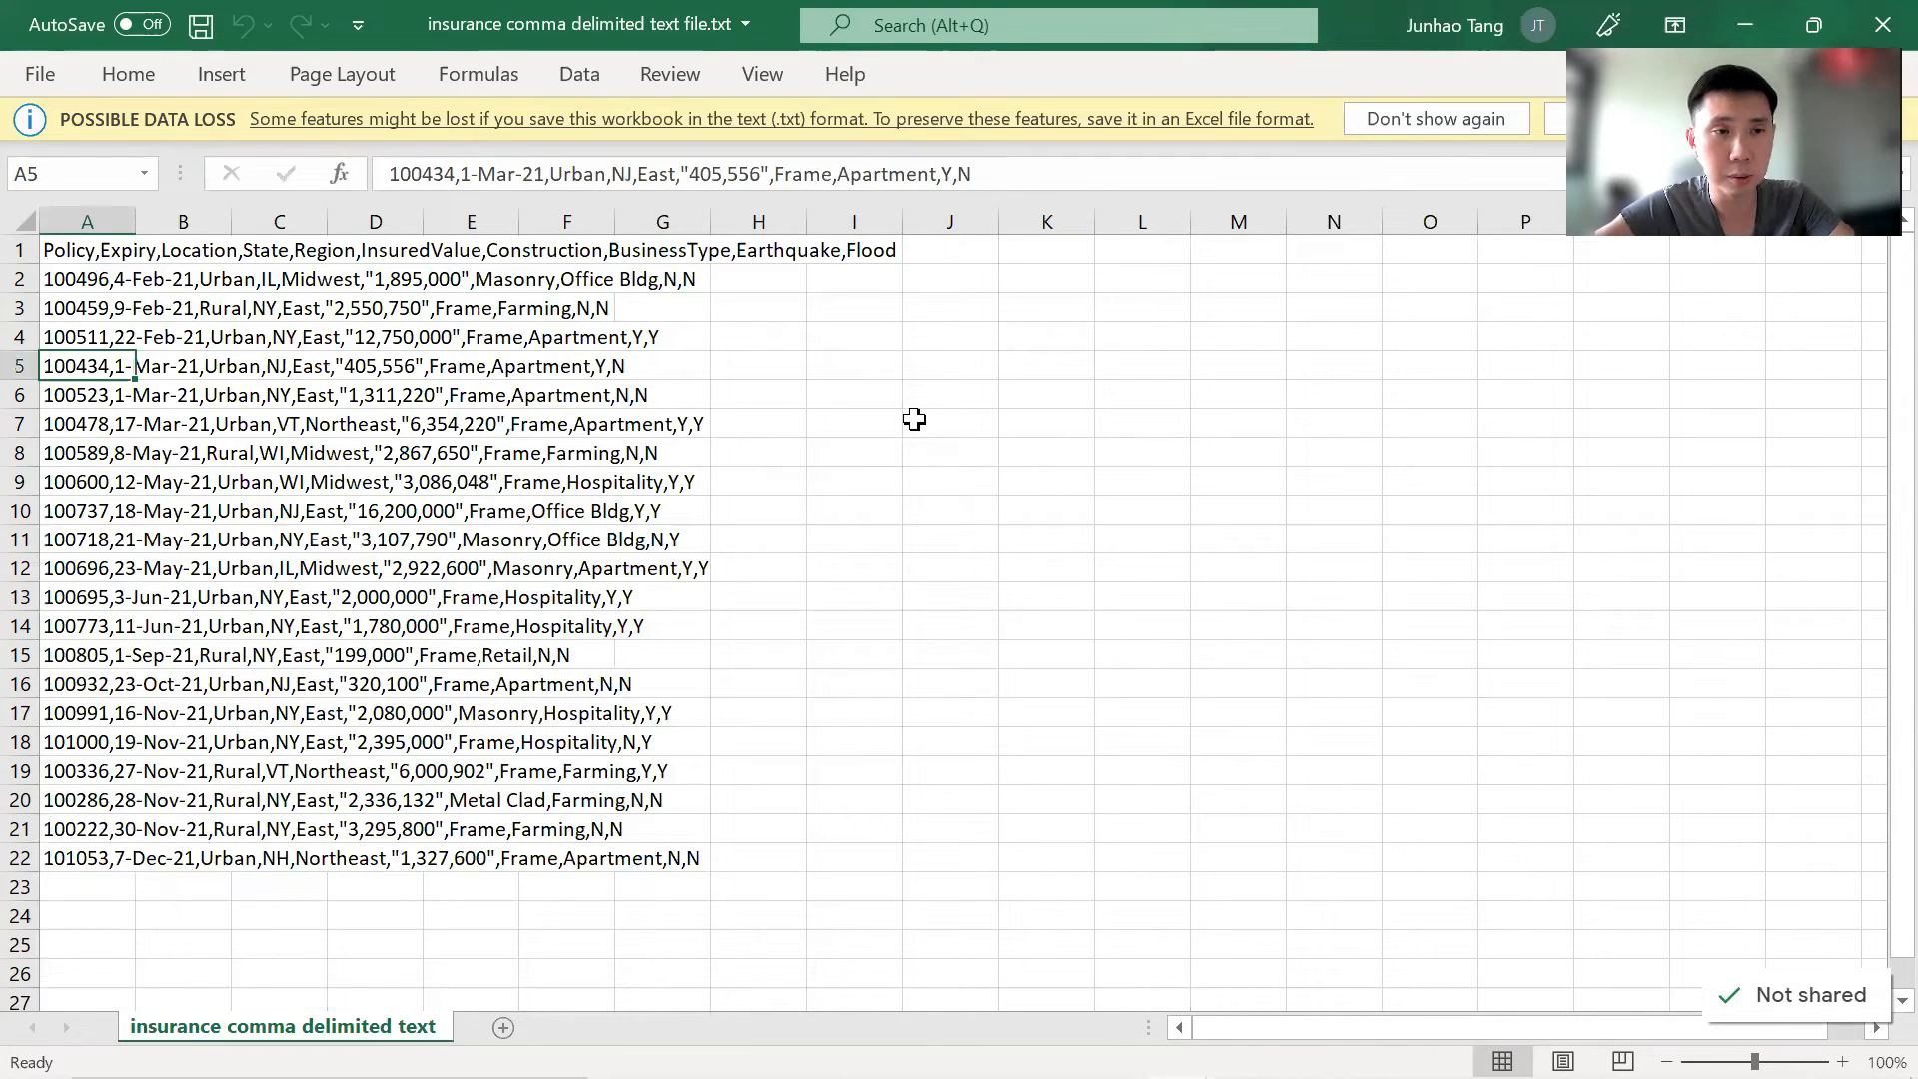
key("ctrl+space")
key("Right")
key("Up")
key("Up")
key("Up")
key("Up")
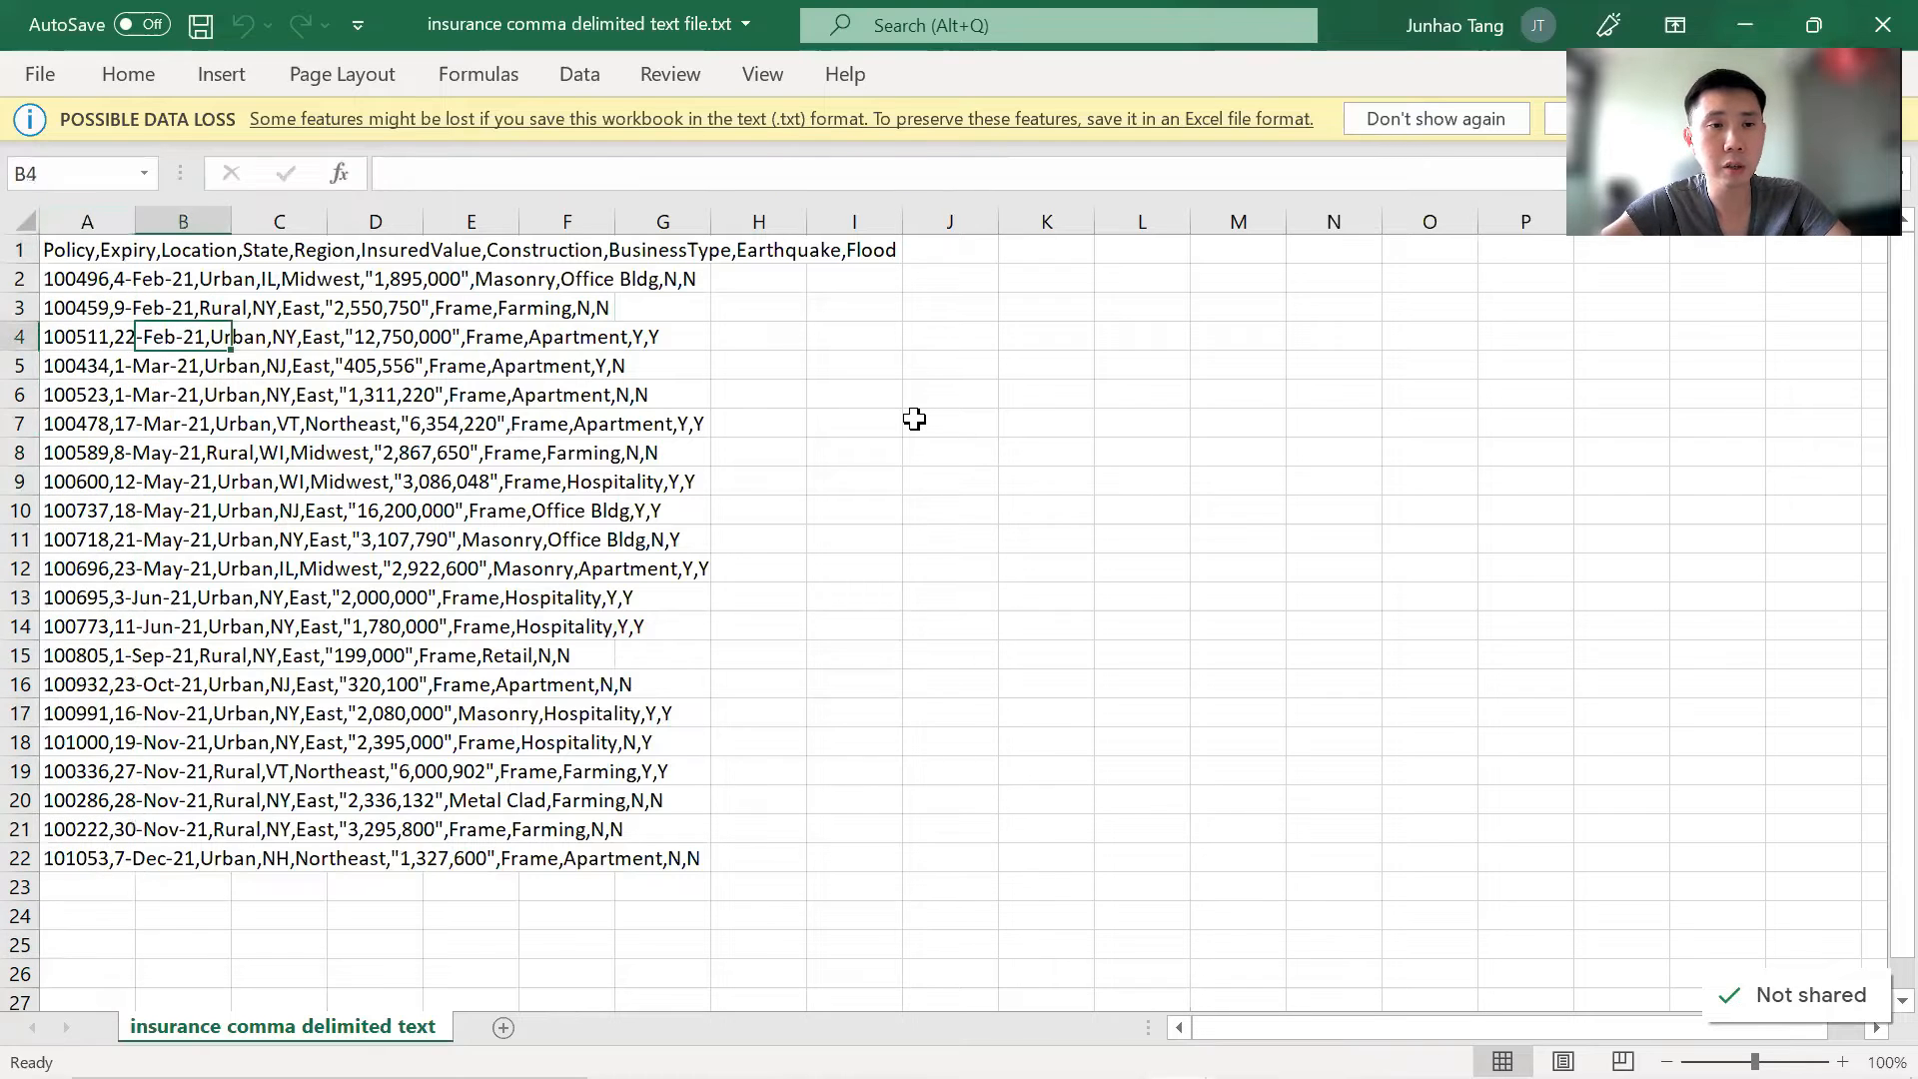
key("Right")
key("Right")
key("Left")
key("Left")
key("Left")
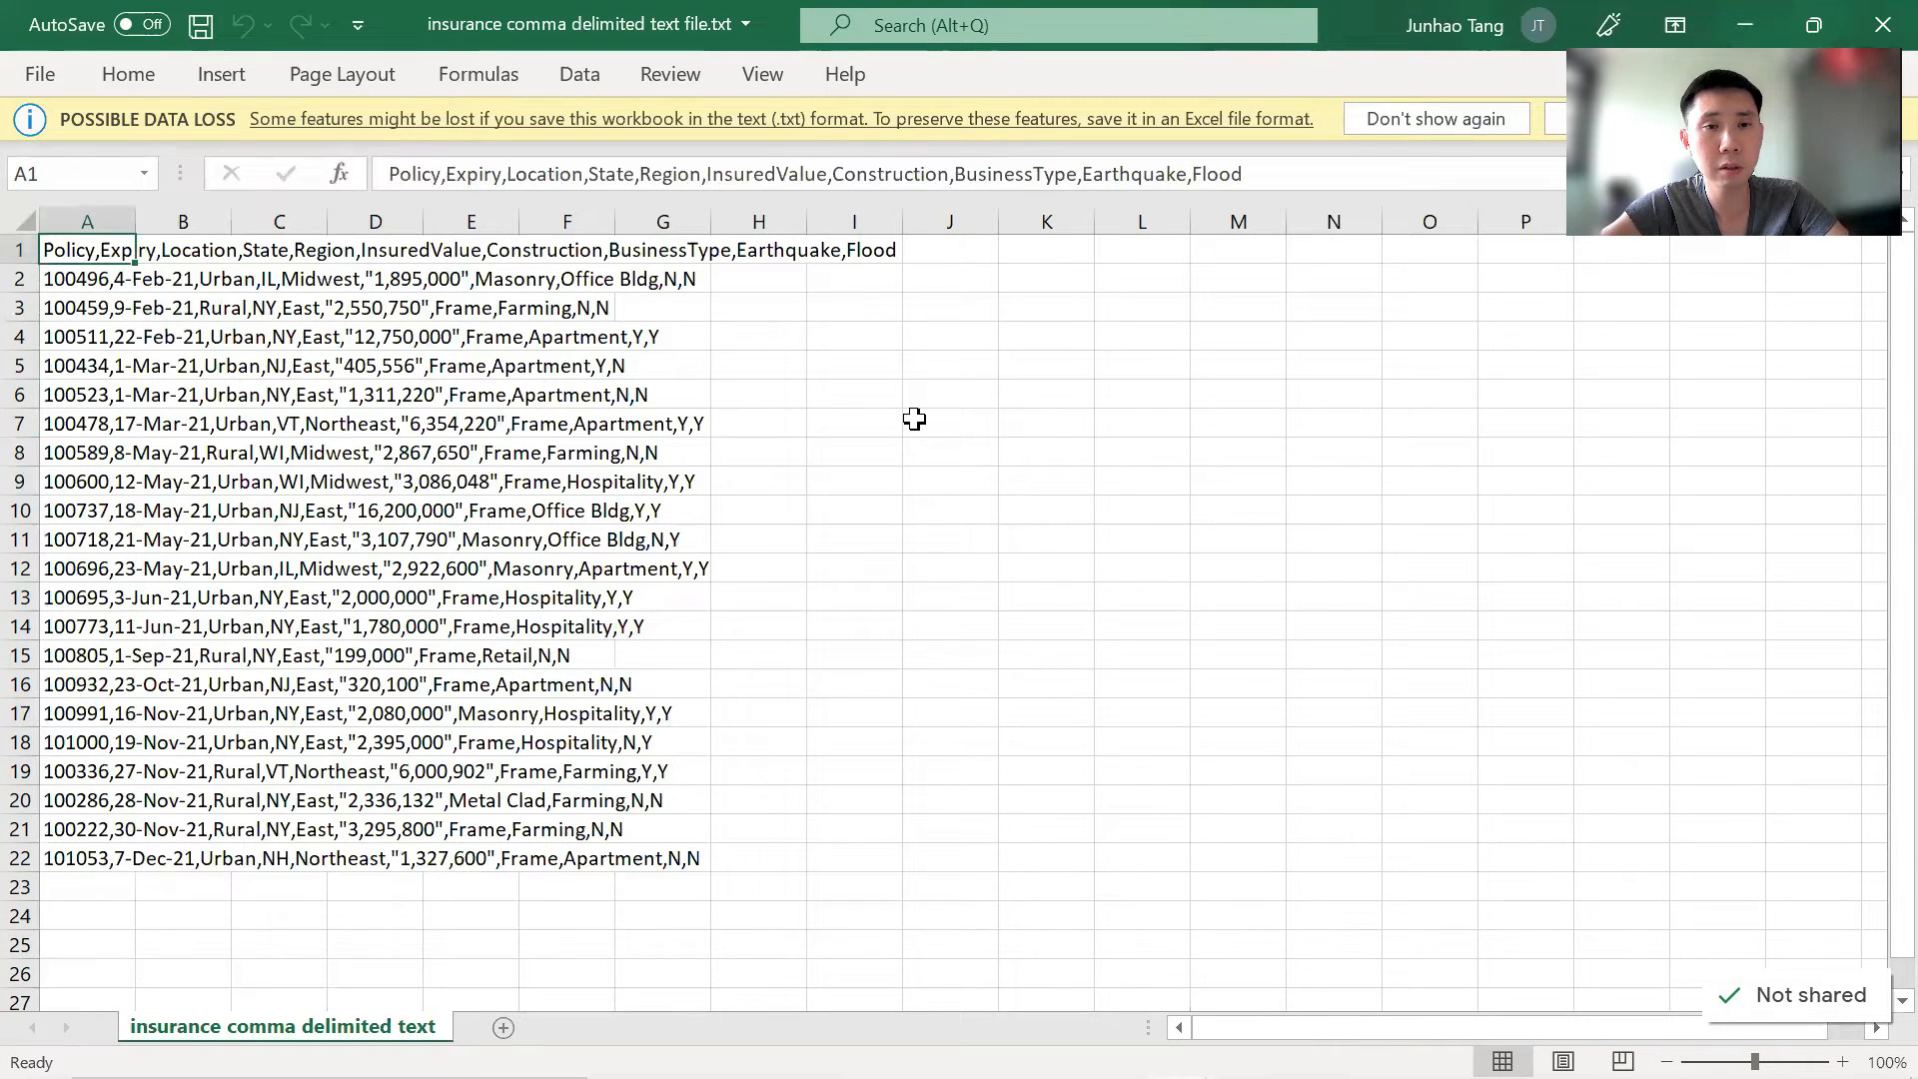
key("ctrl+space")
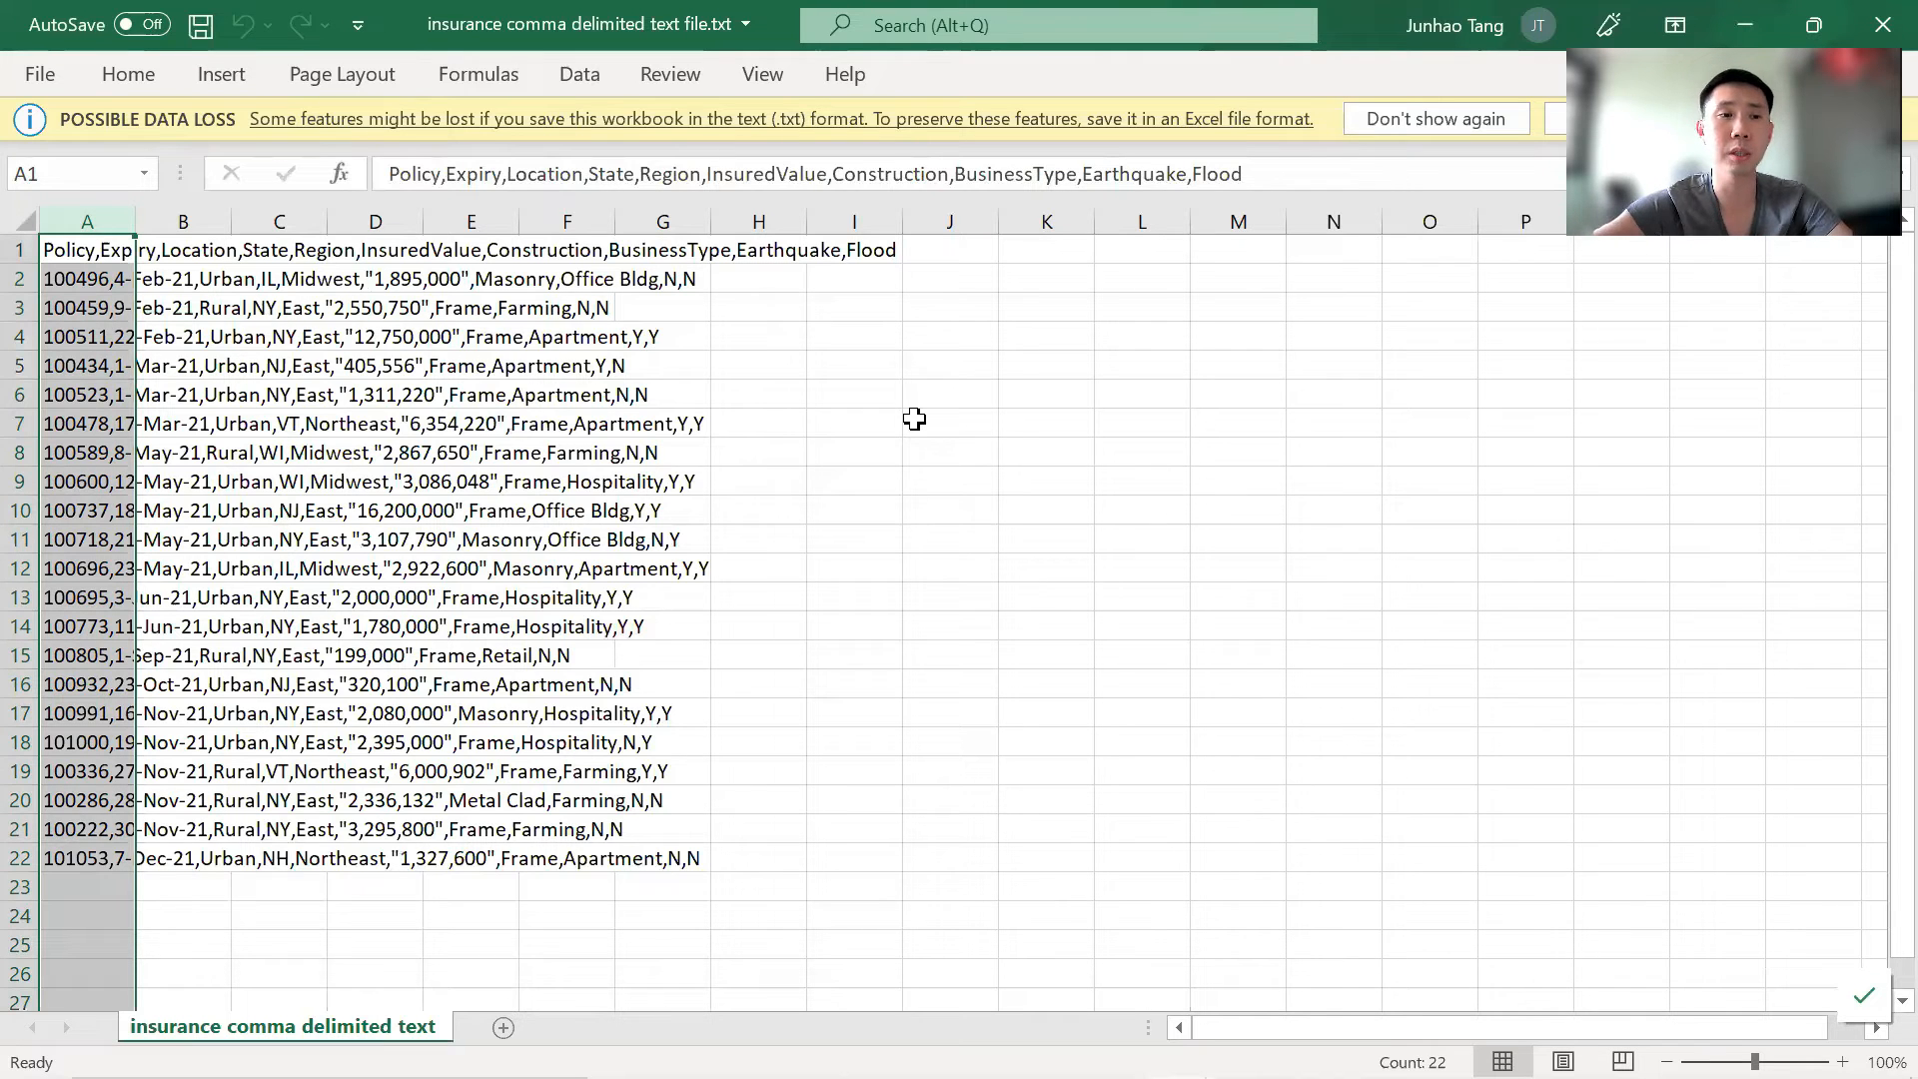
key("Right")
key("Left")
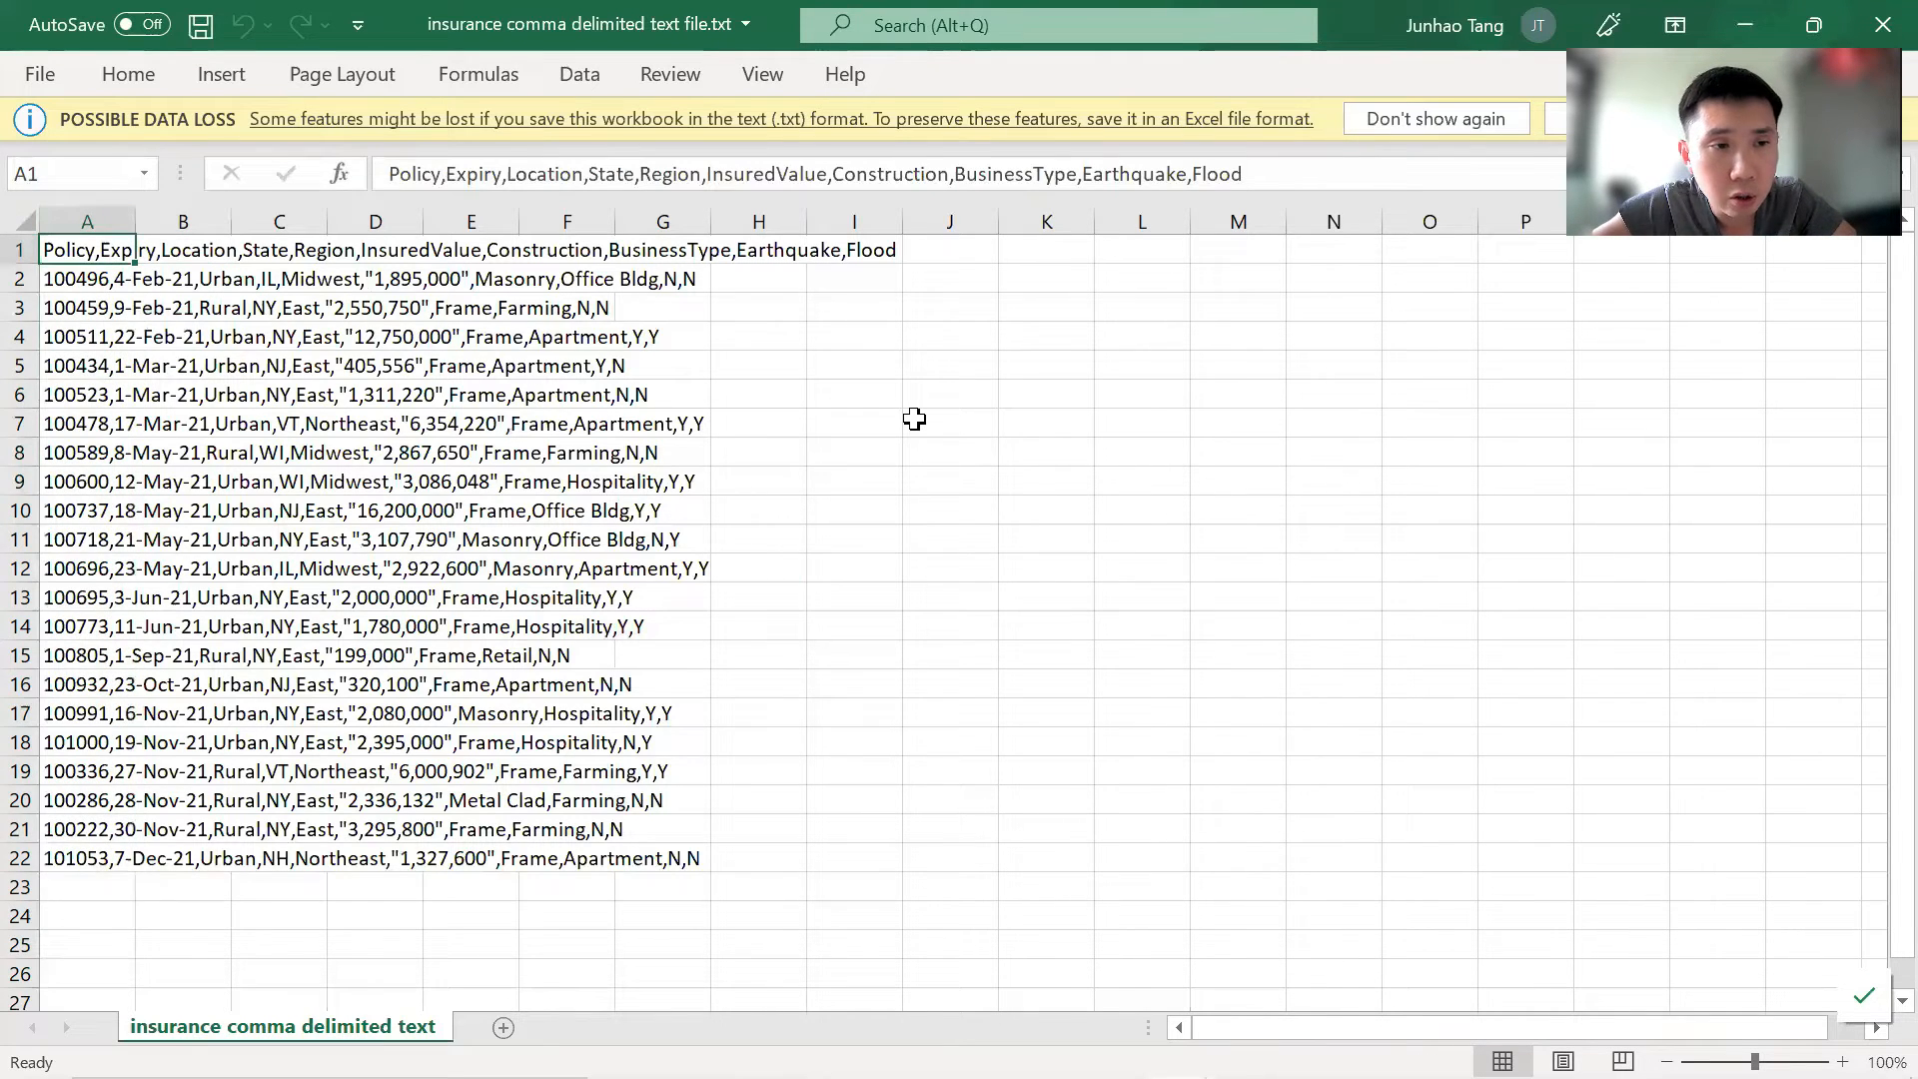
Start Text to Columns on the whole of column A and keep Delimited as the original data type.
key("ctrl+space")
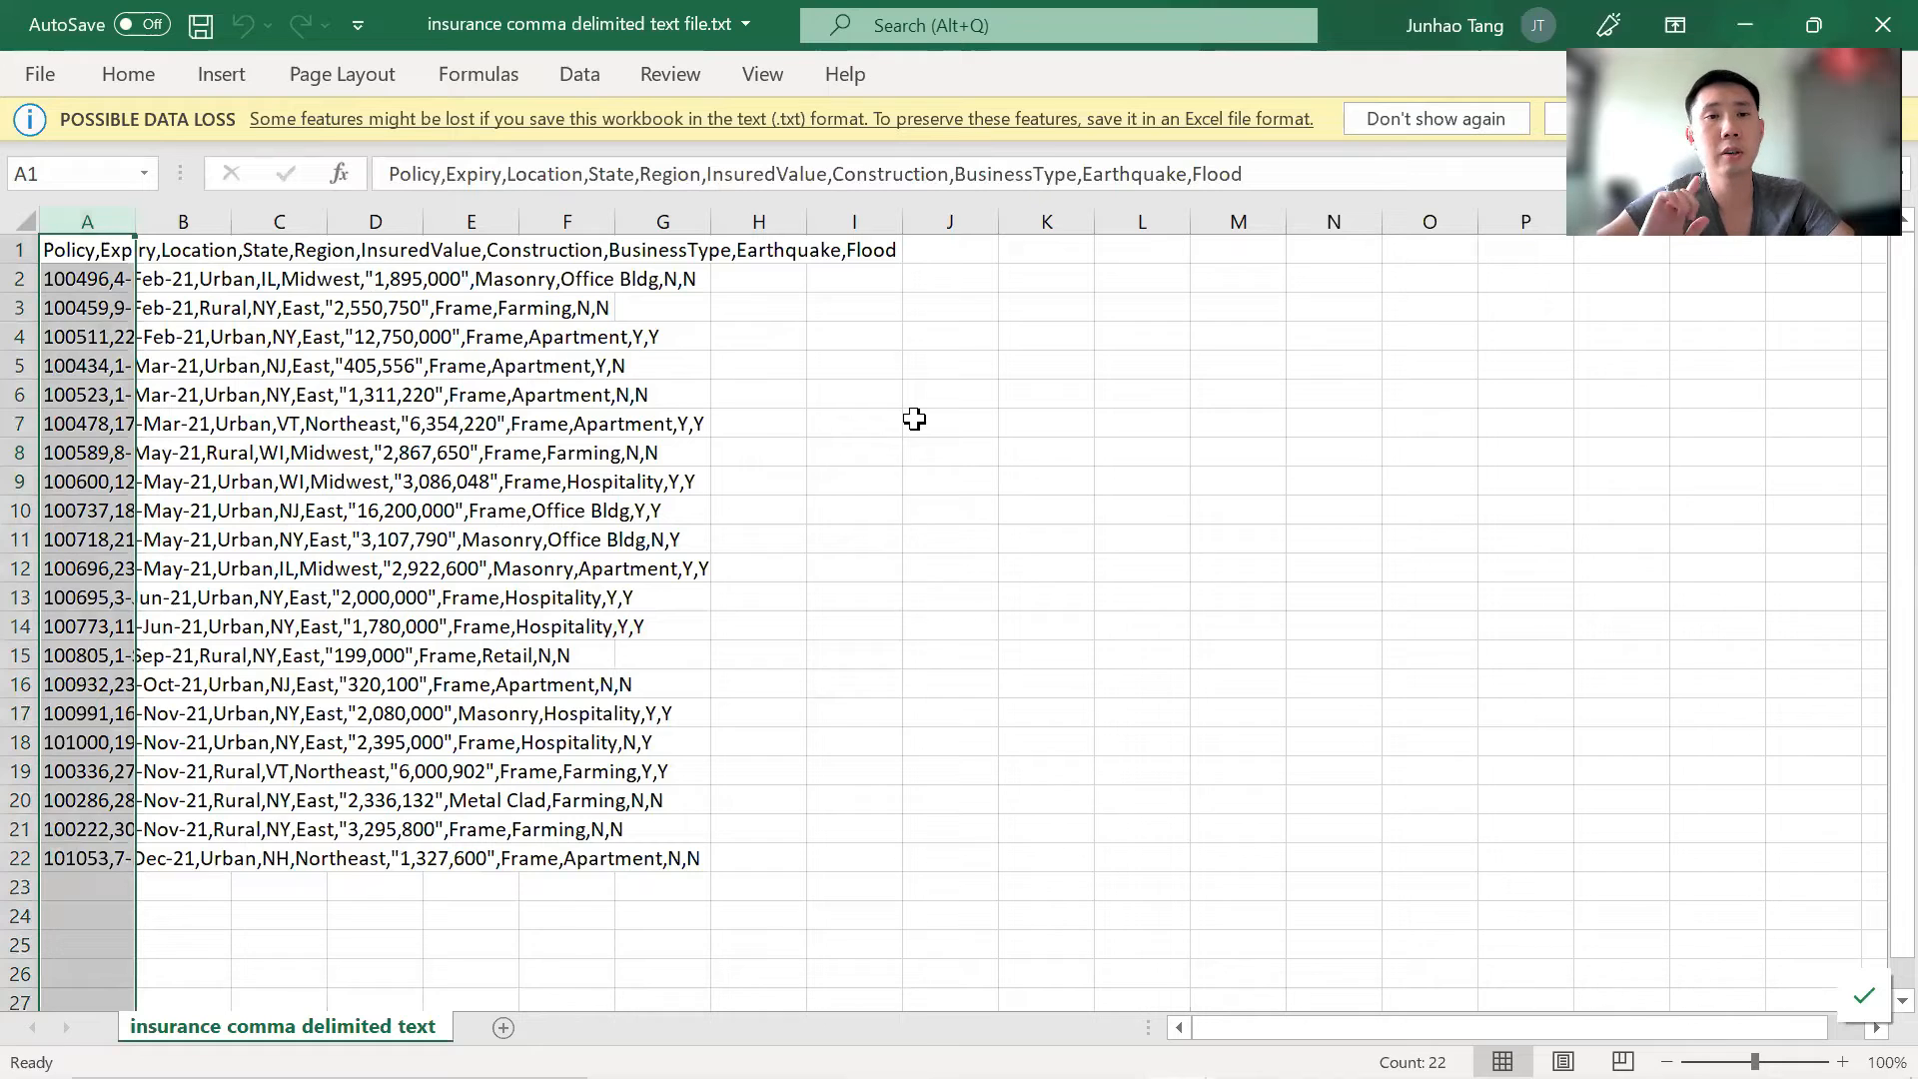
key("alt")
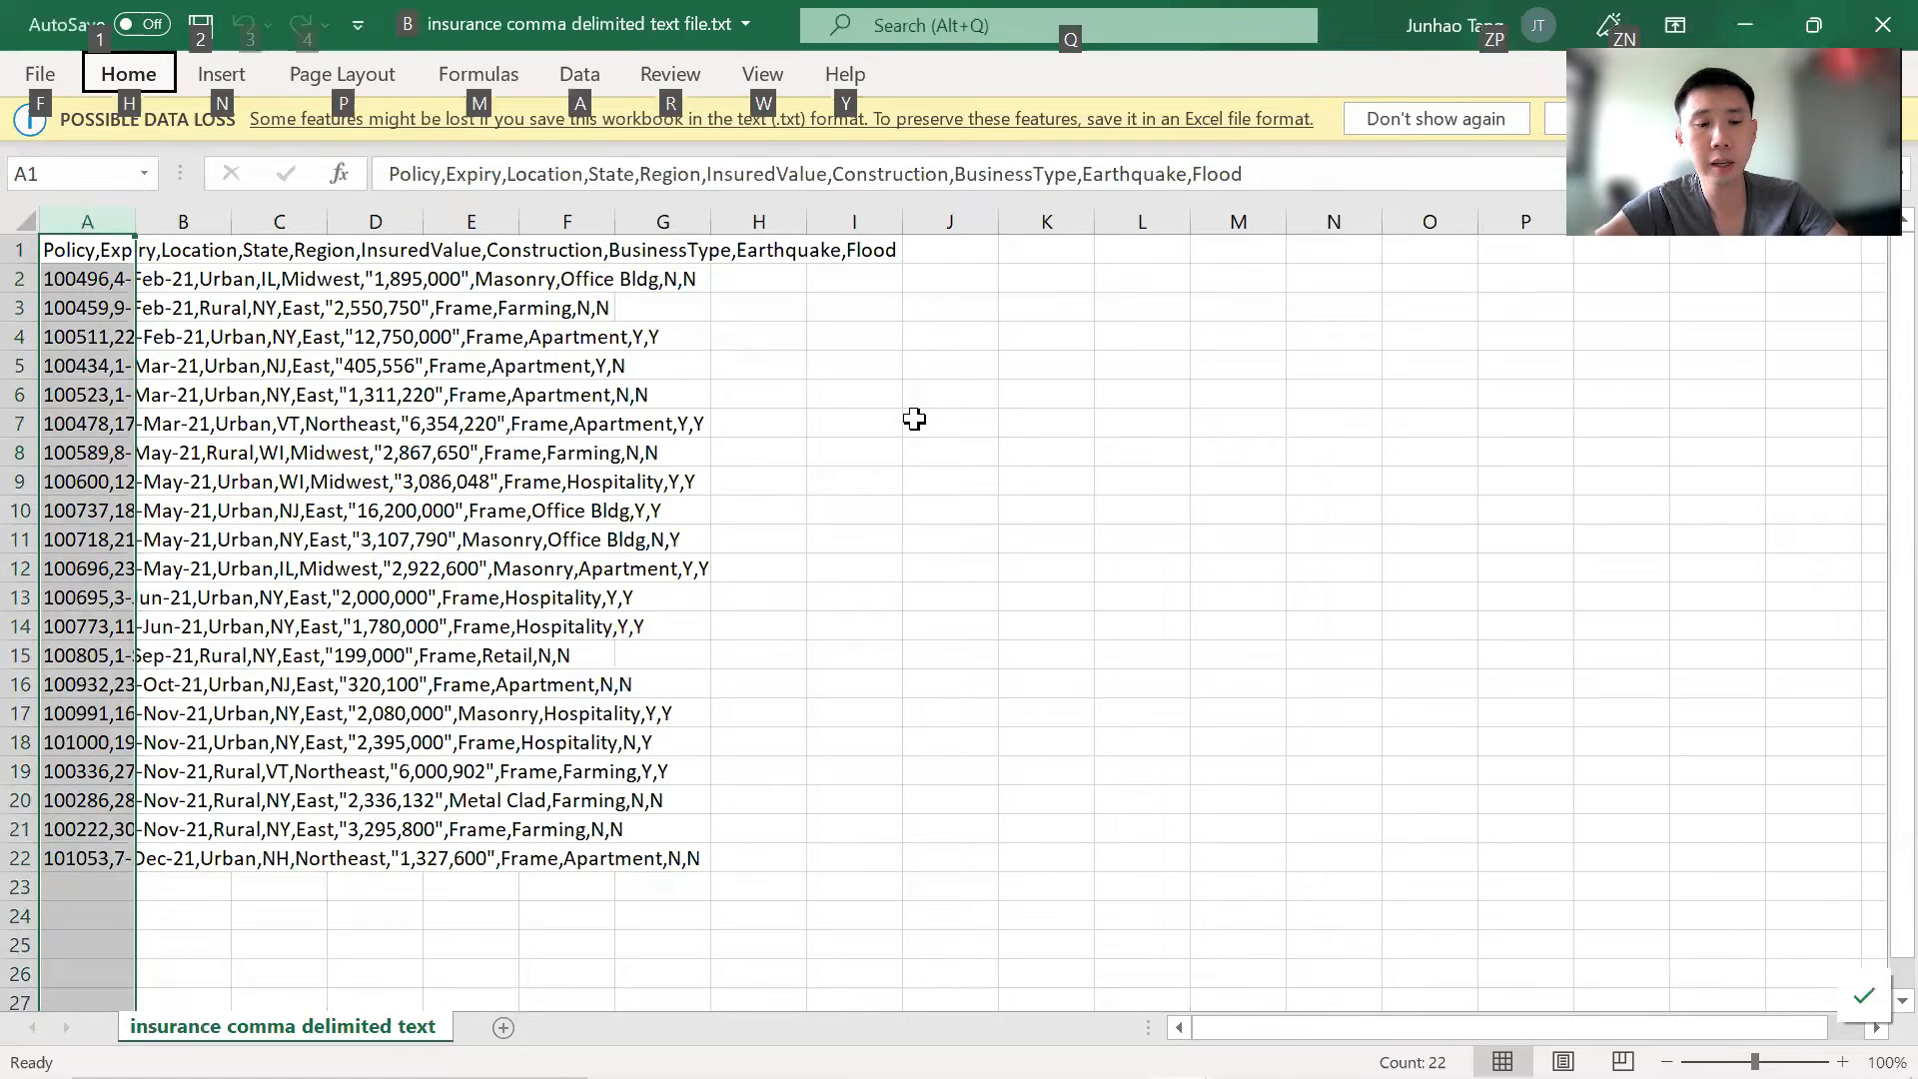
key("a")
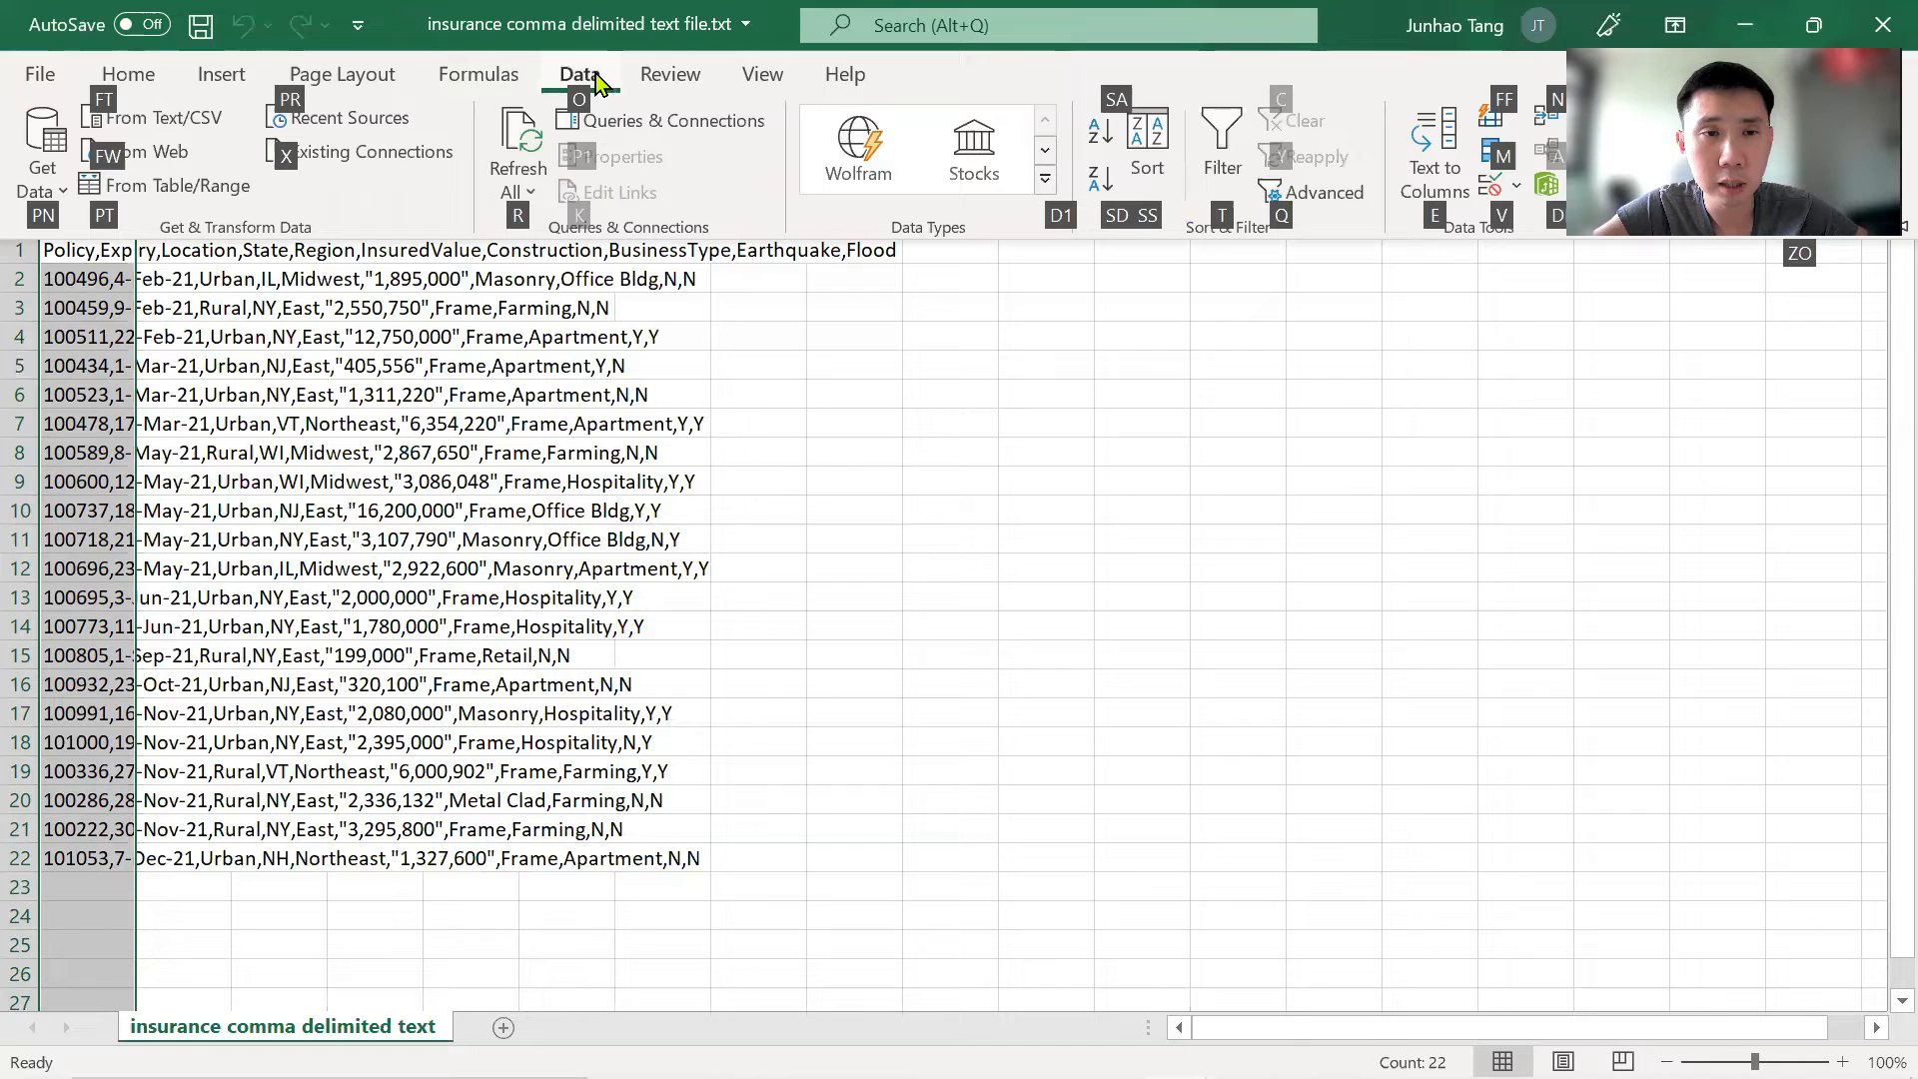
left_click(1436, 160)
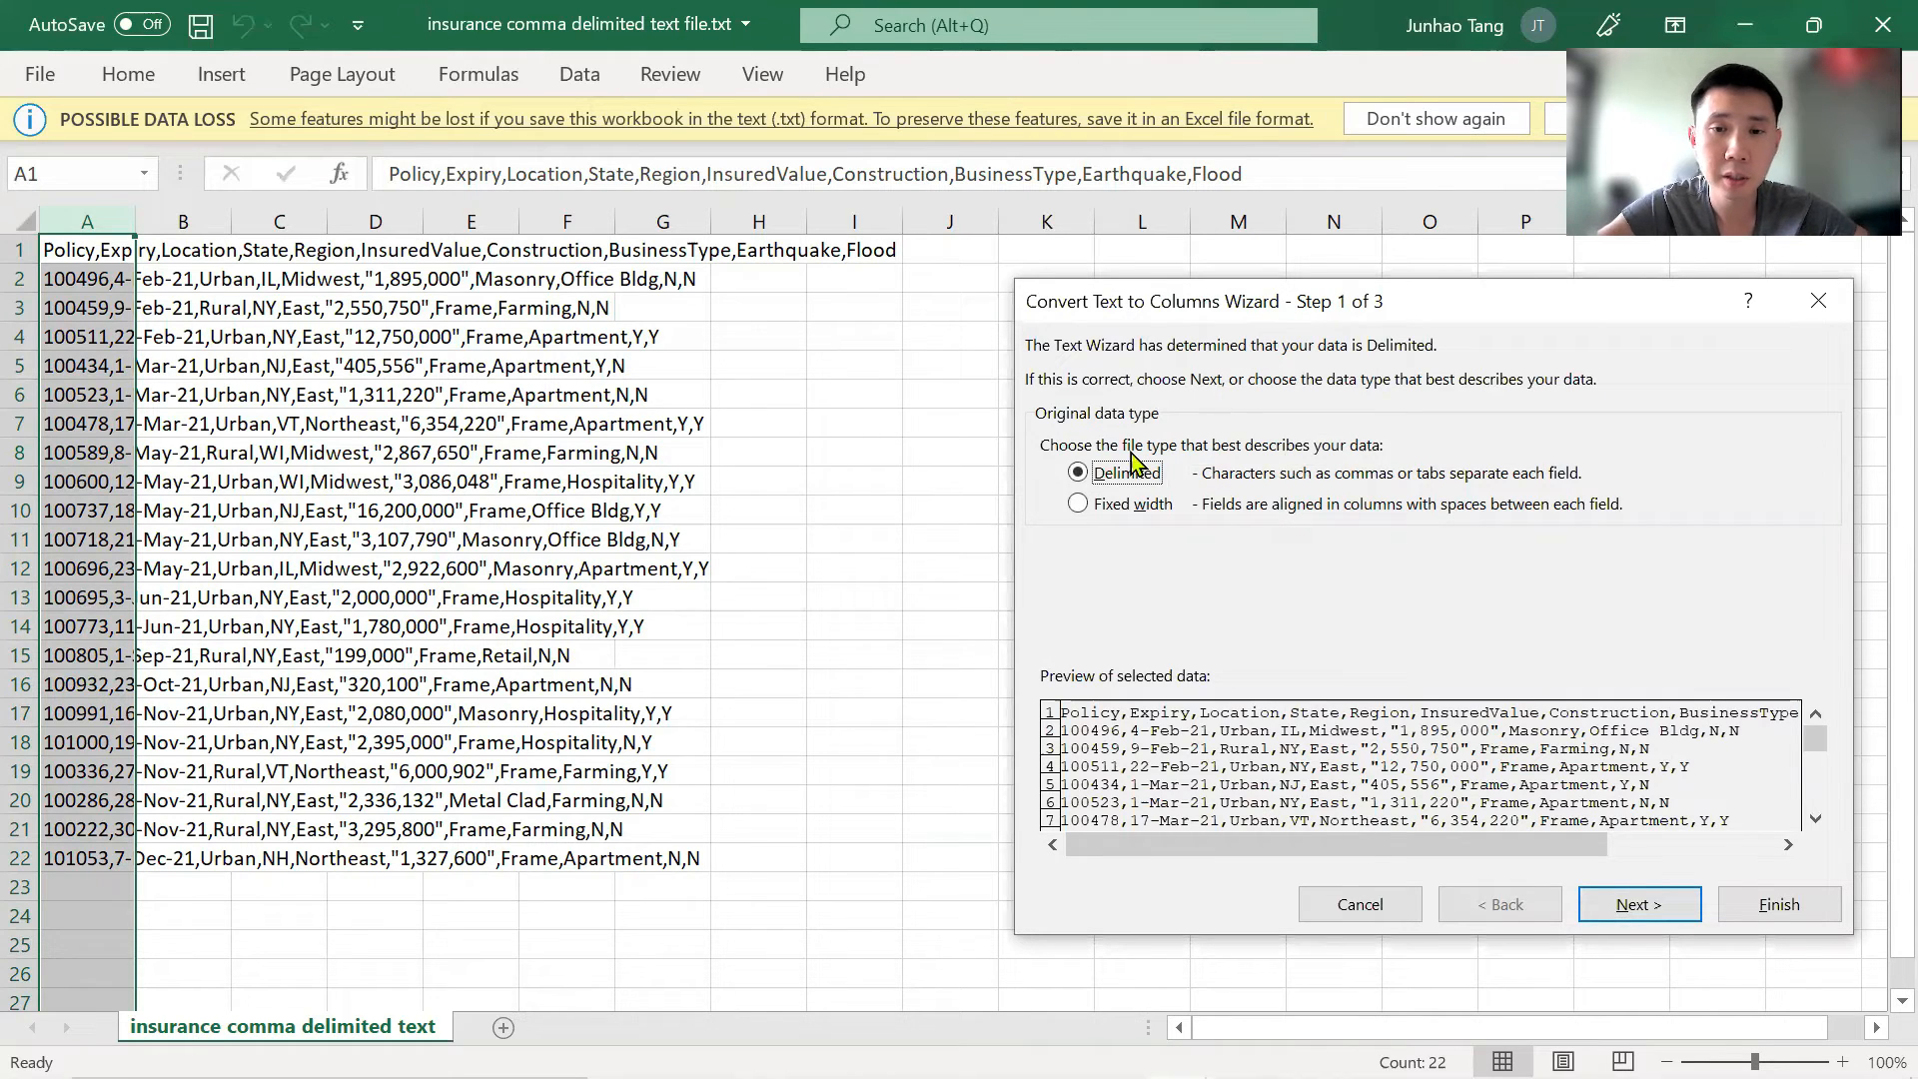
left_click(1622, 904)
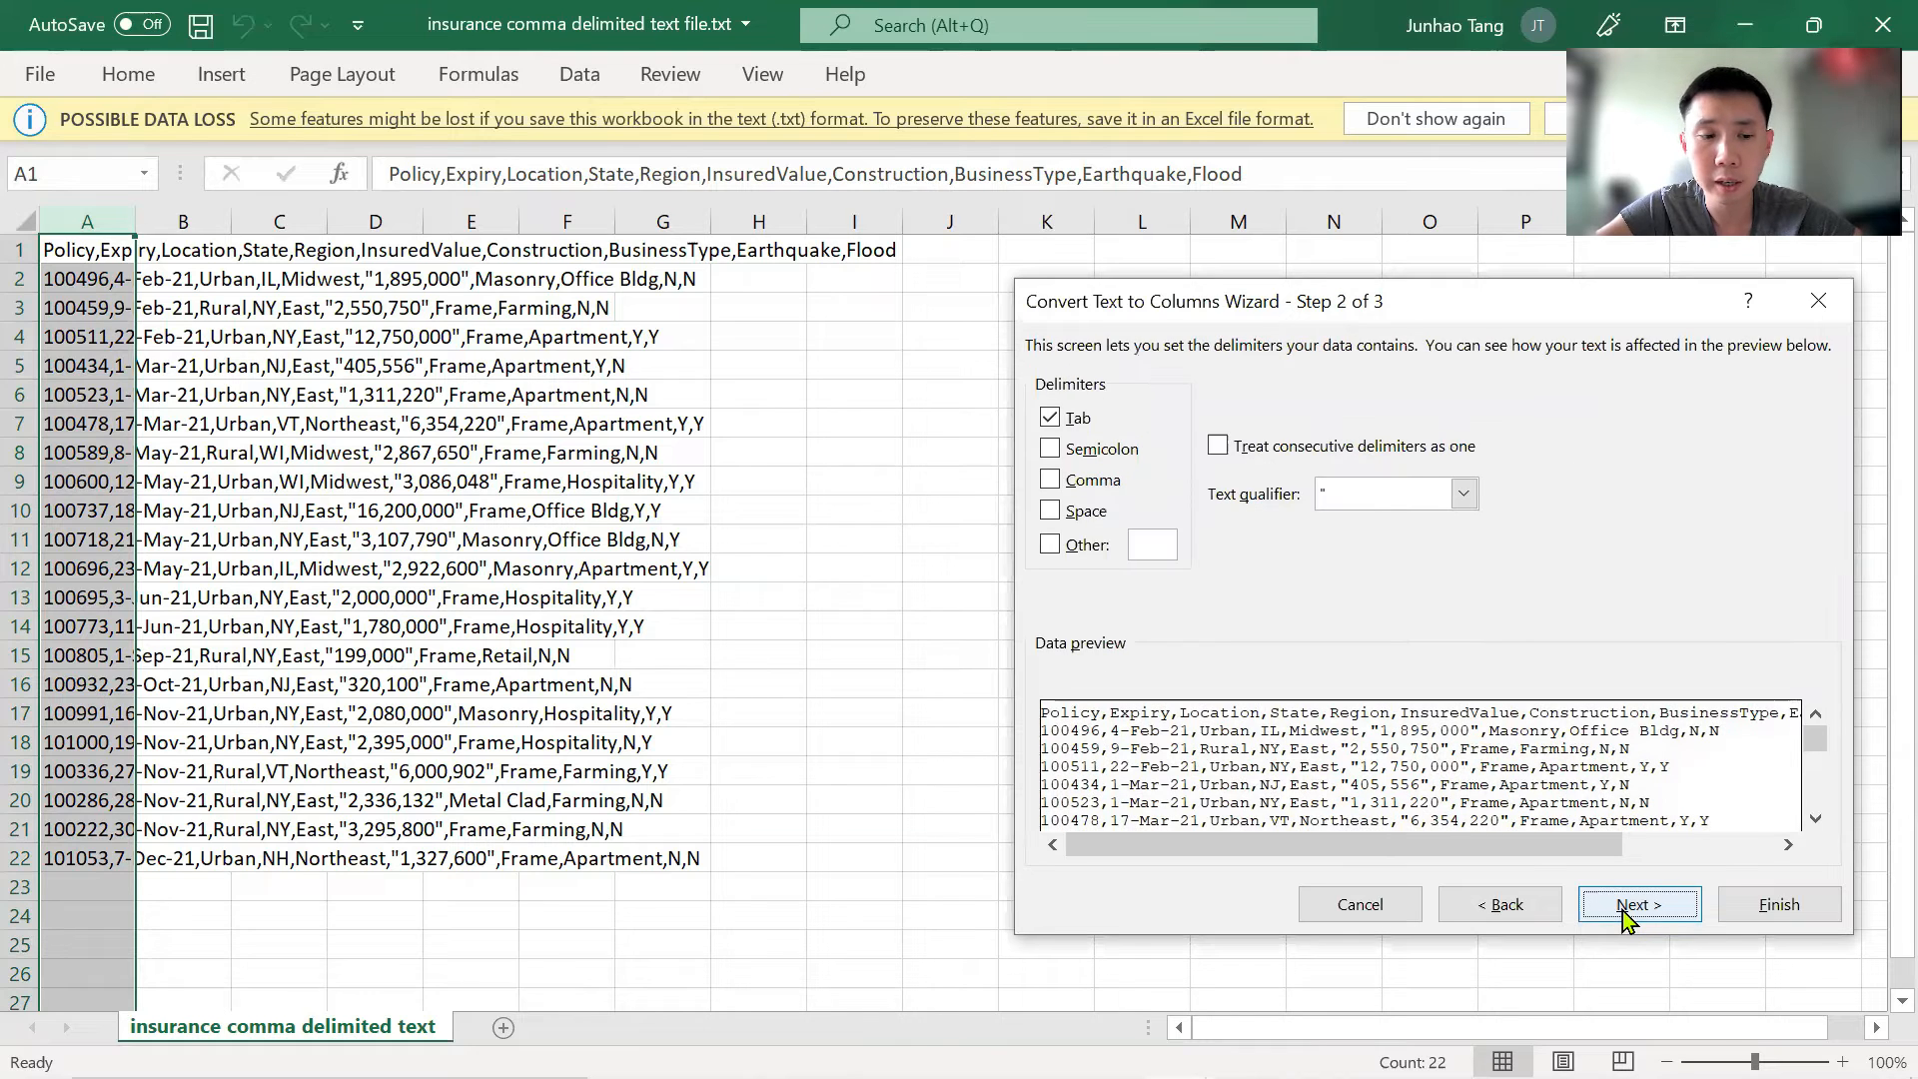
Set comma as the only delimiter in place of tab and finish splitting the data with General column formats at $A$1.
left_click(1087, 419)
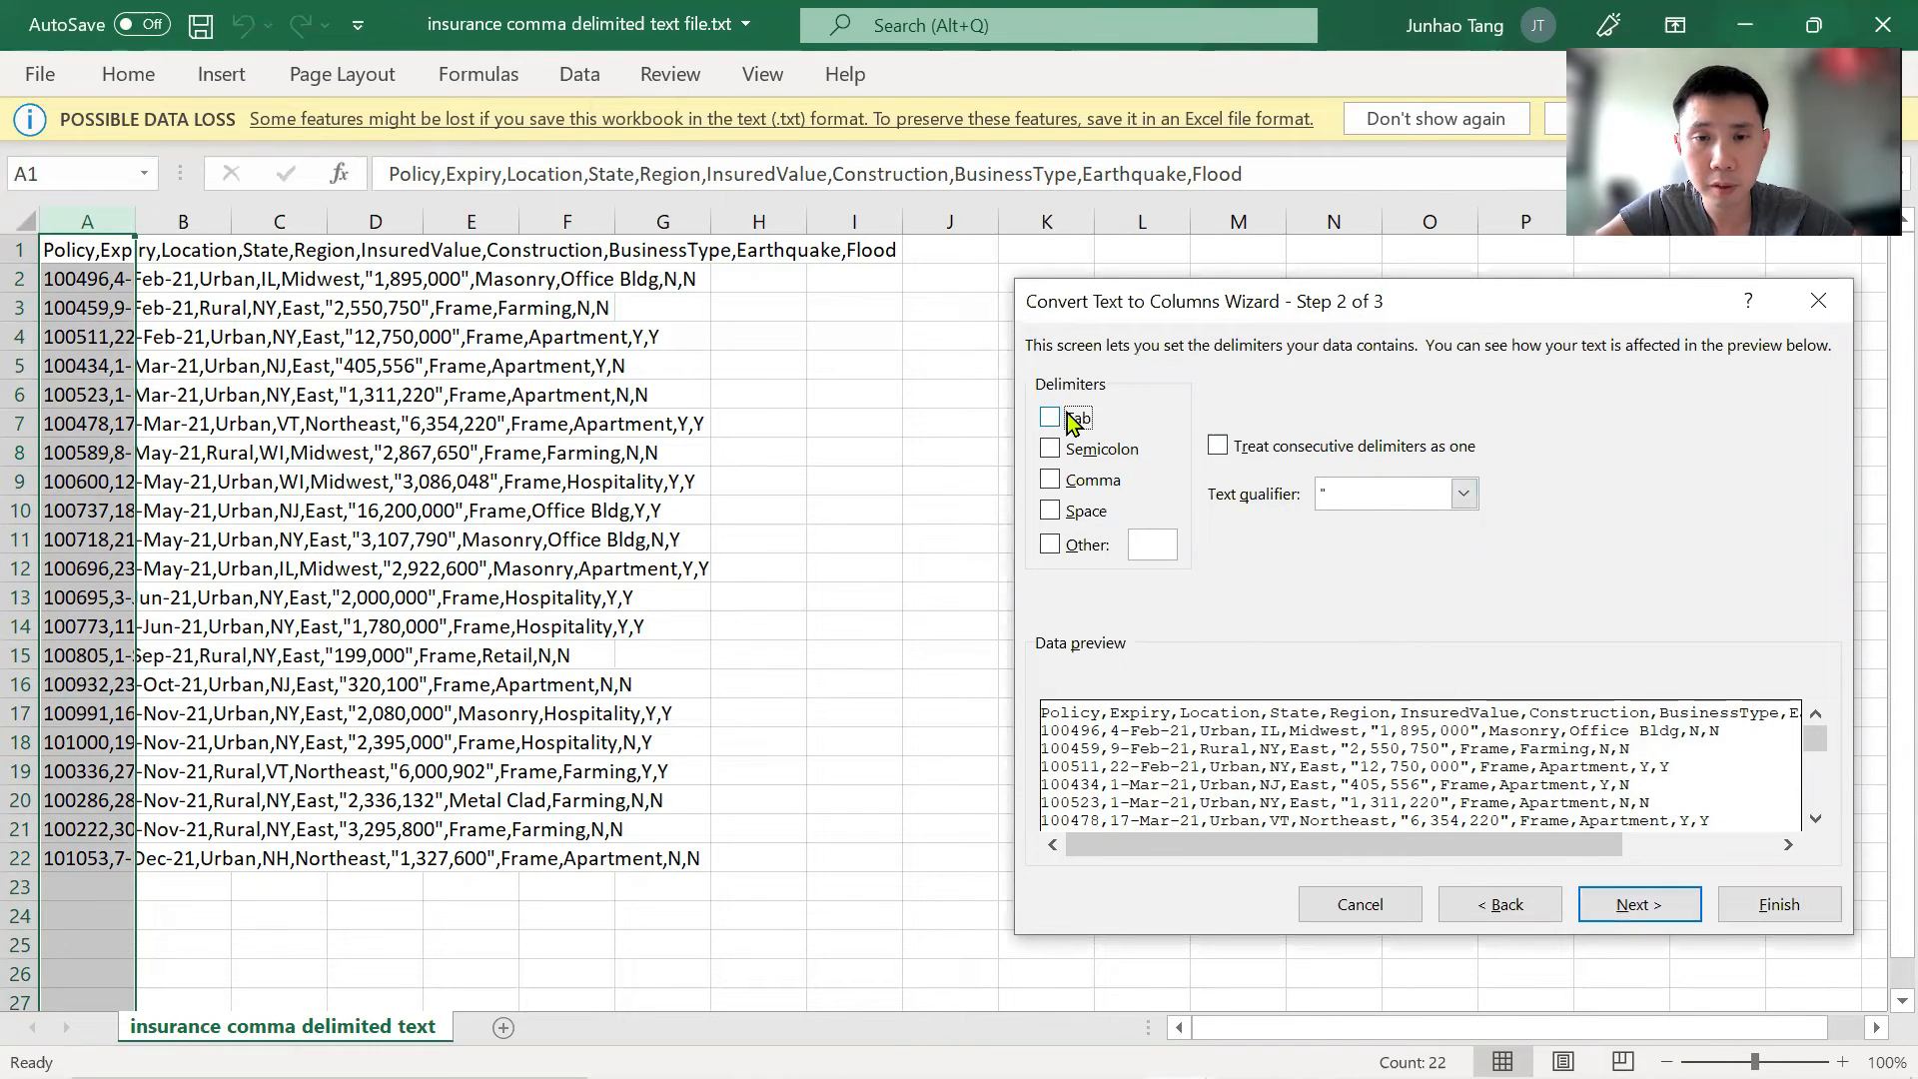
left_click(1049, 479)
key("Return")
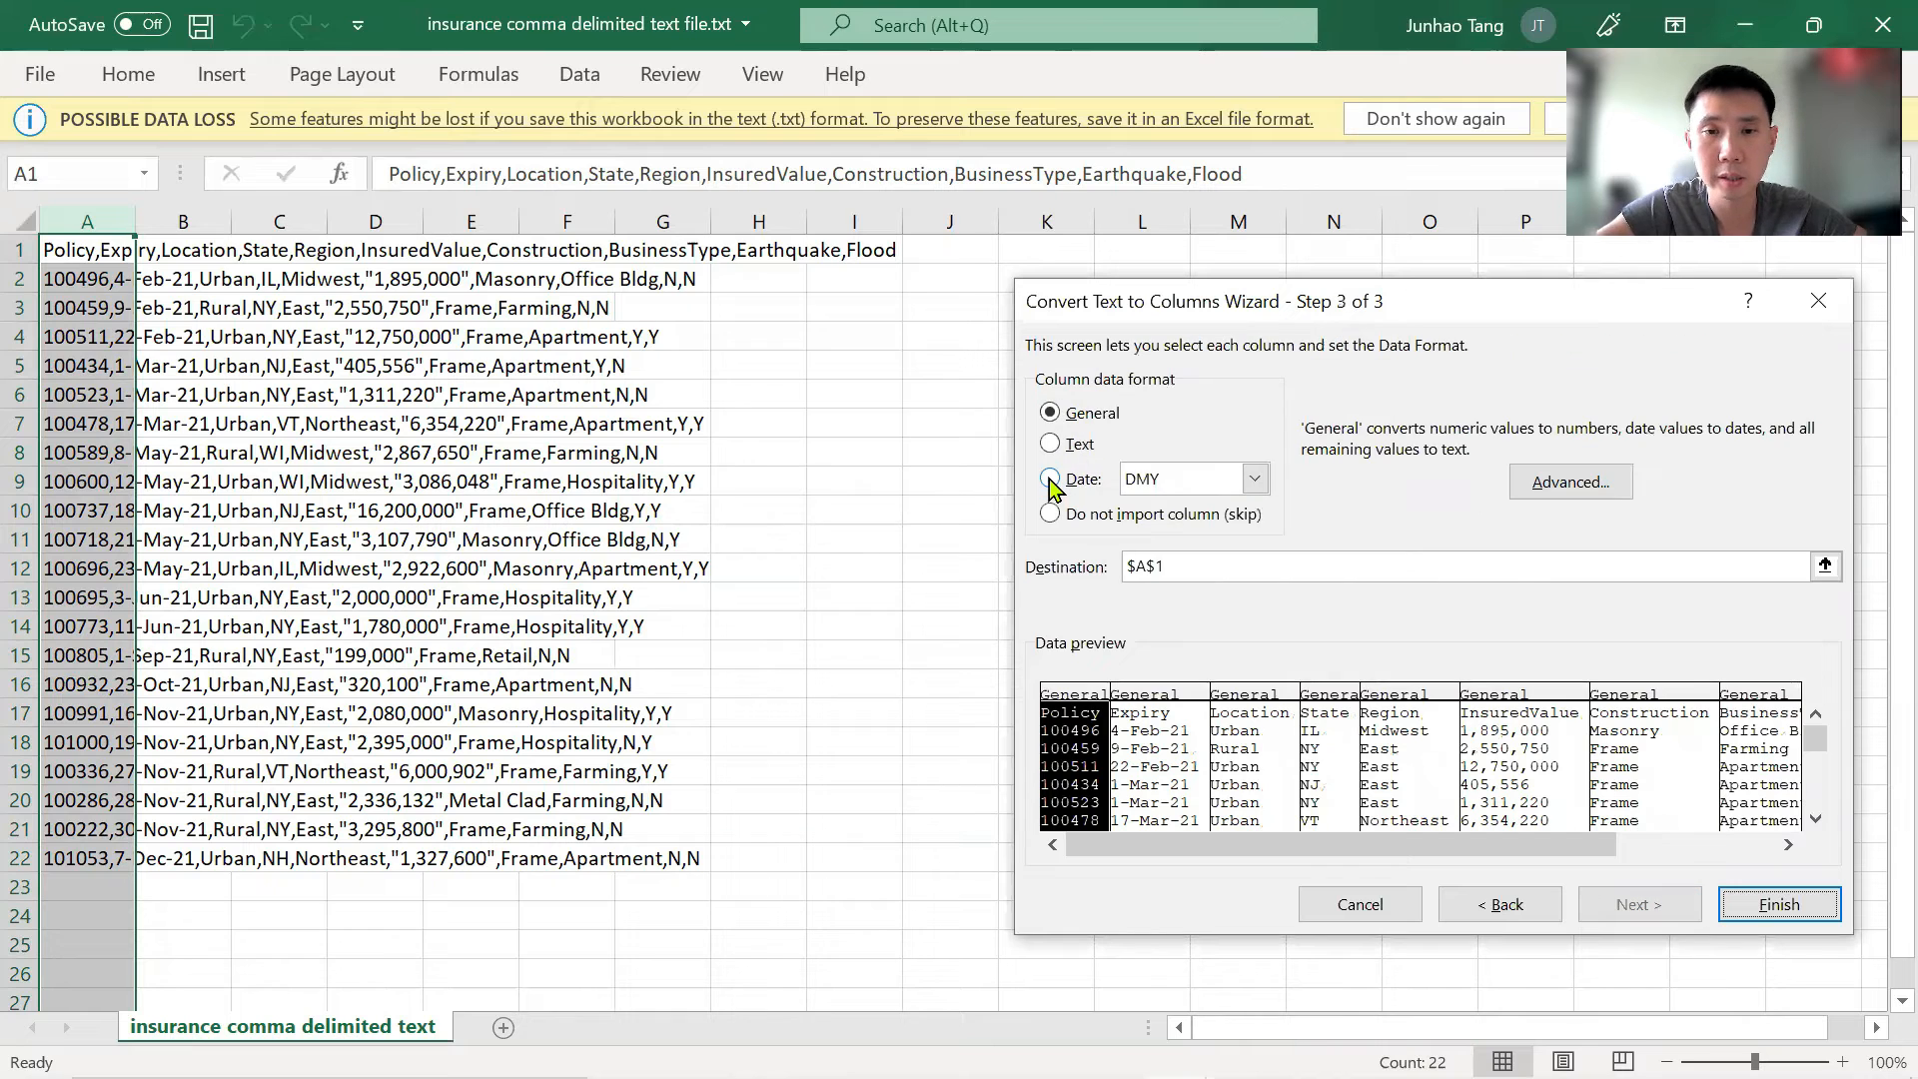
key("Return")
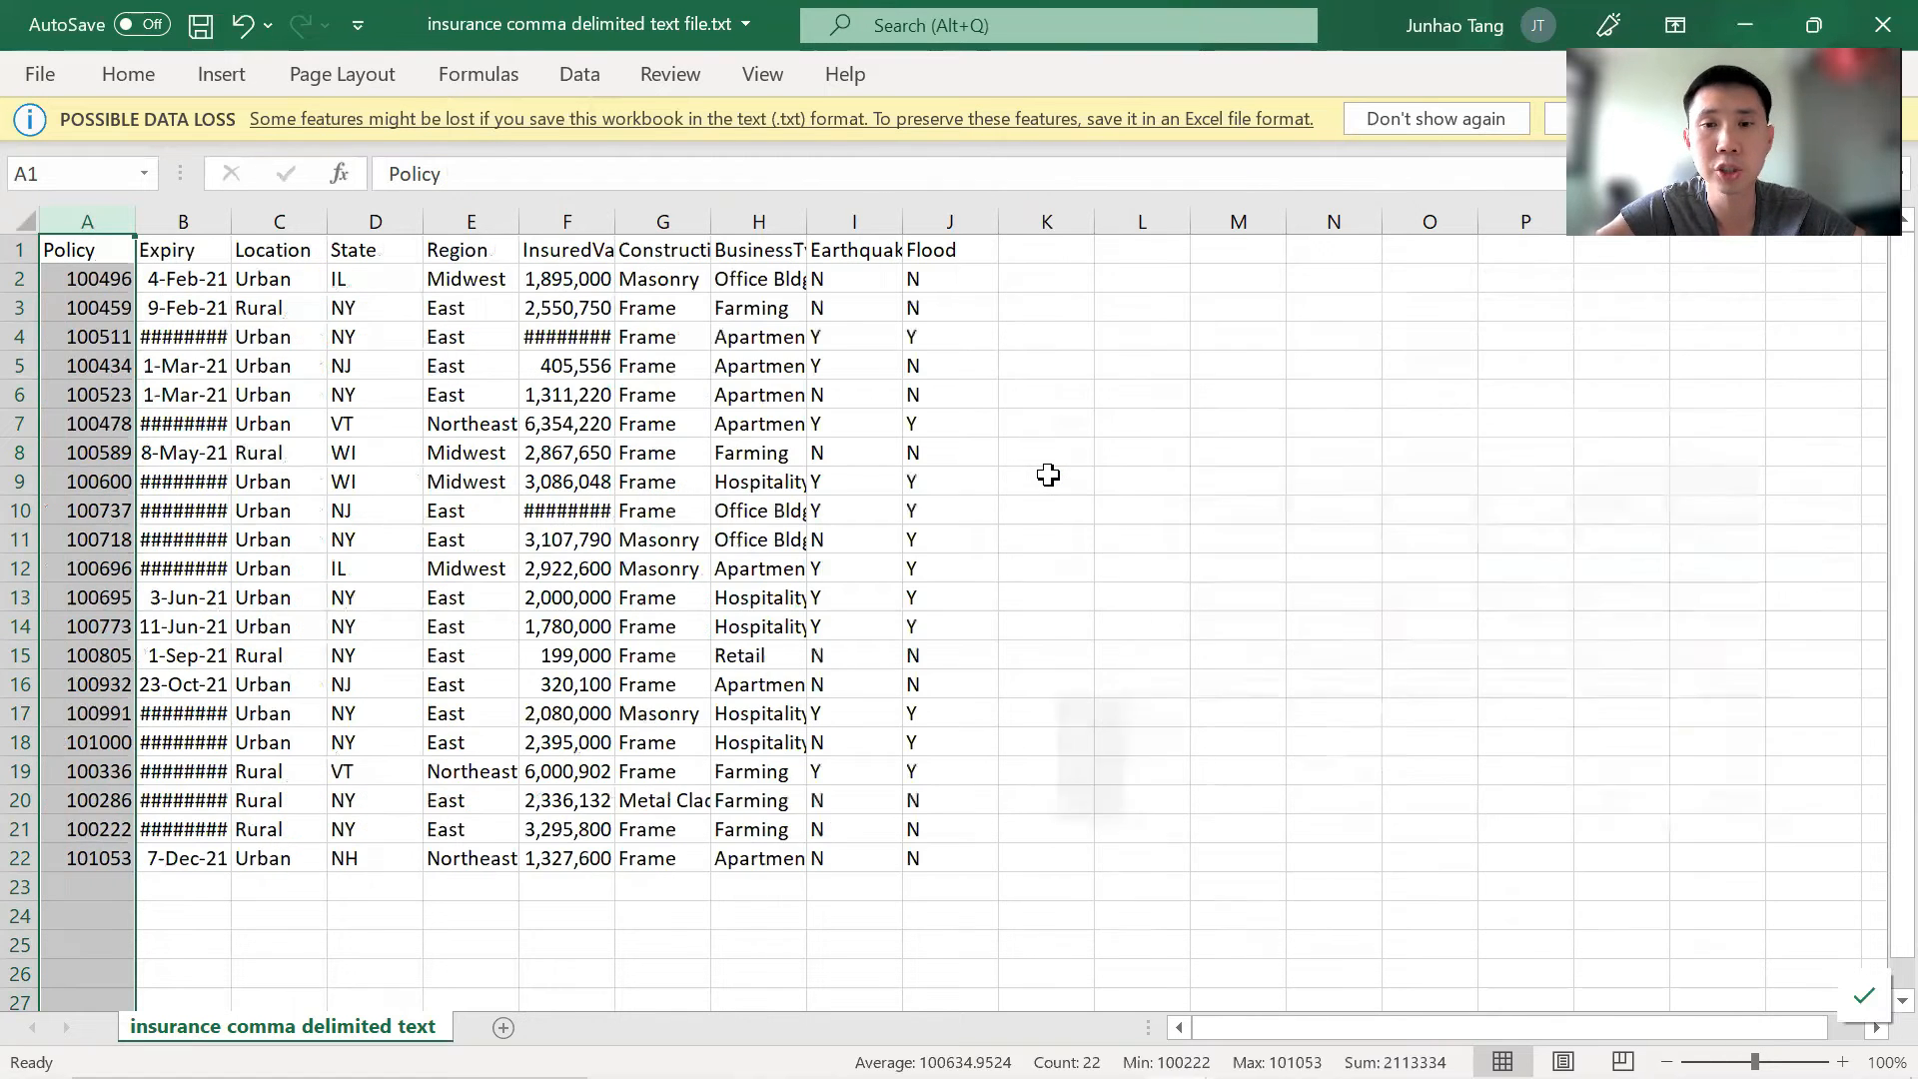
key("Right")
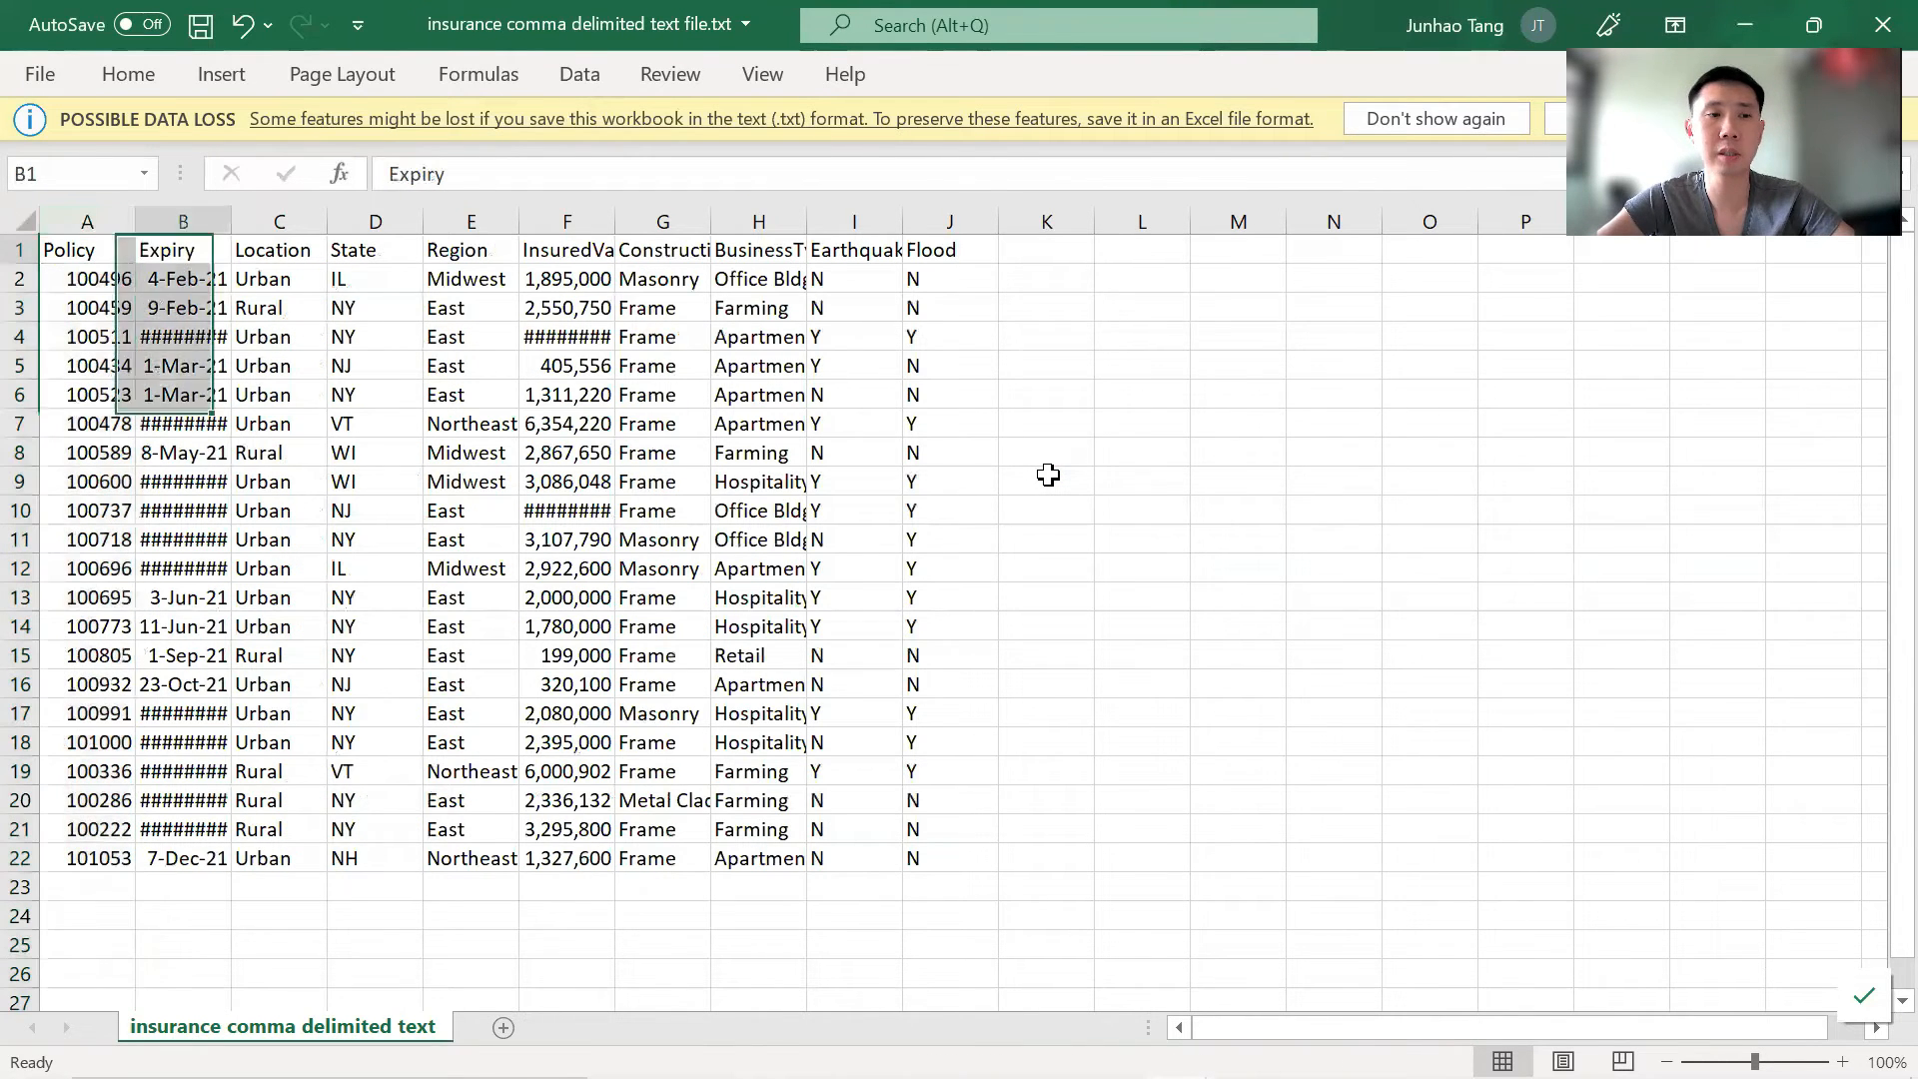
key("Left")
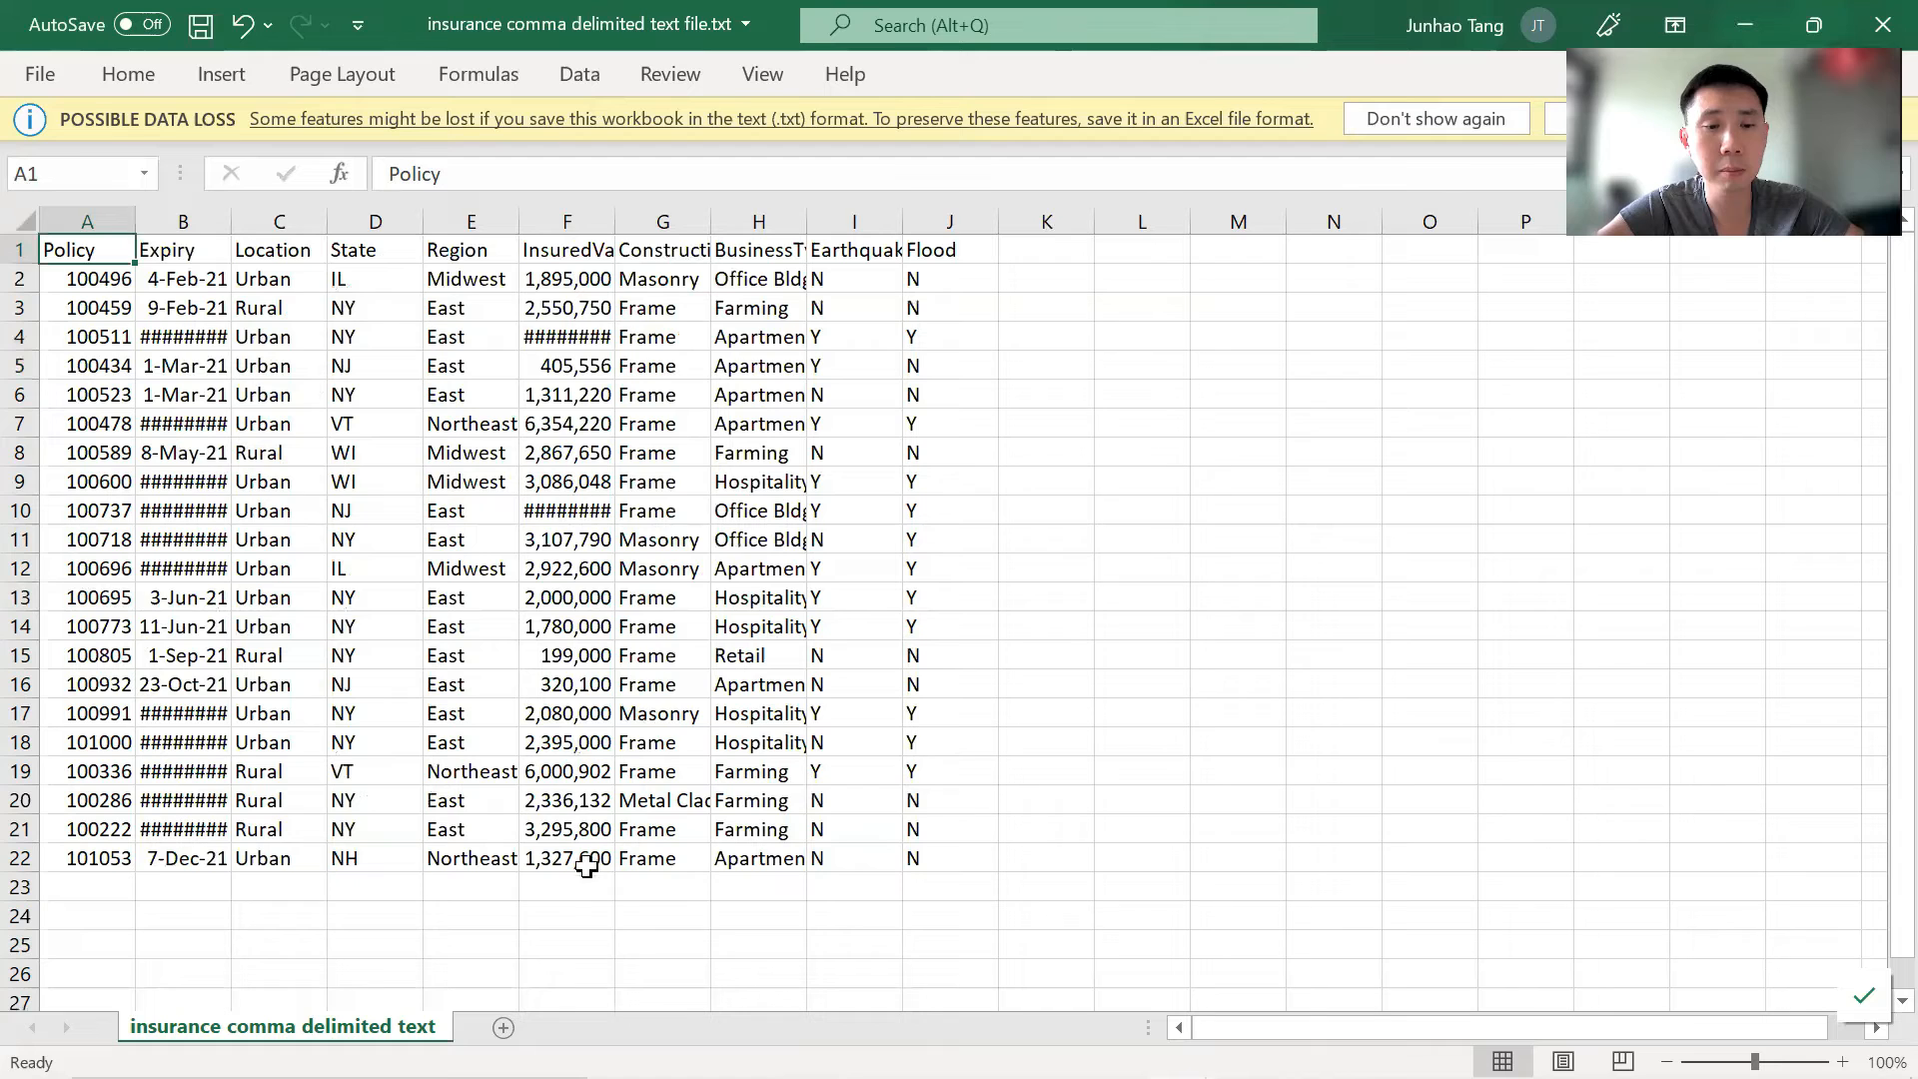
Add a new blank worksheet after the insurance data sheet.
left_click(504, 1027)
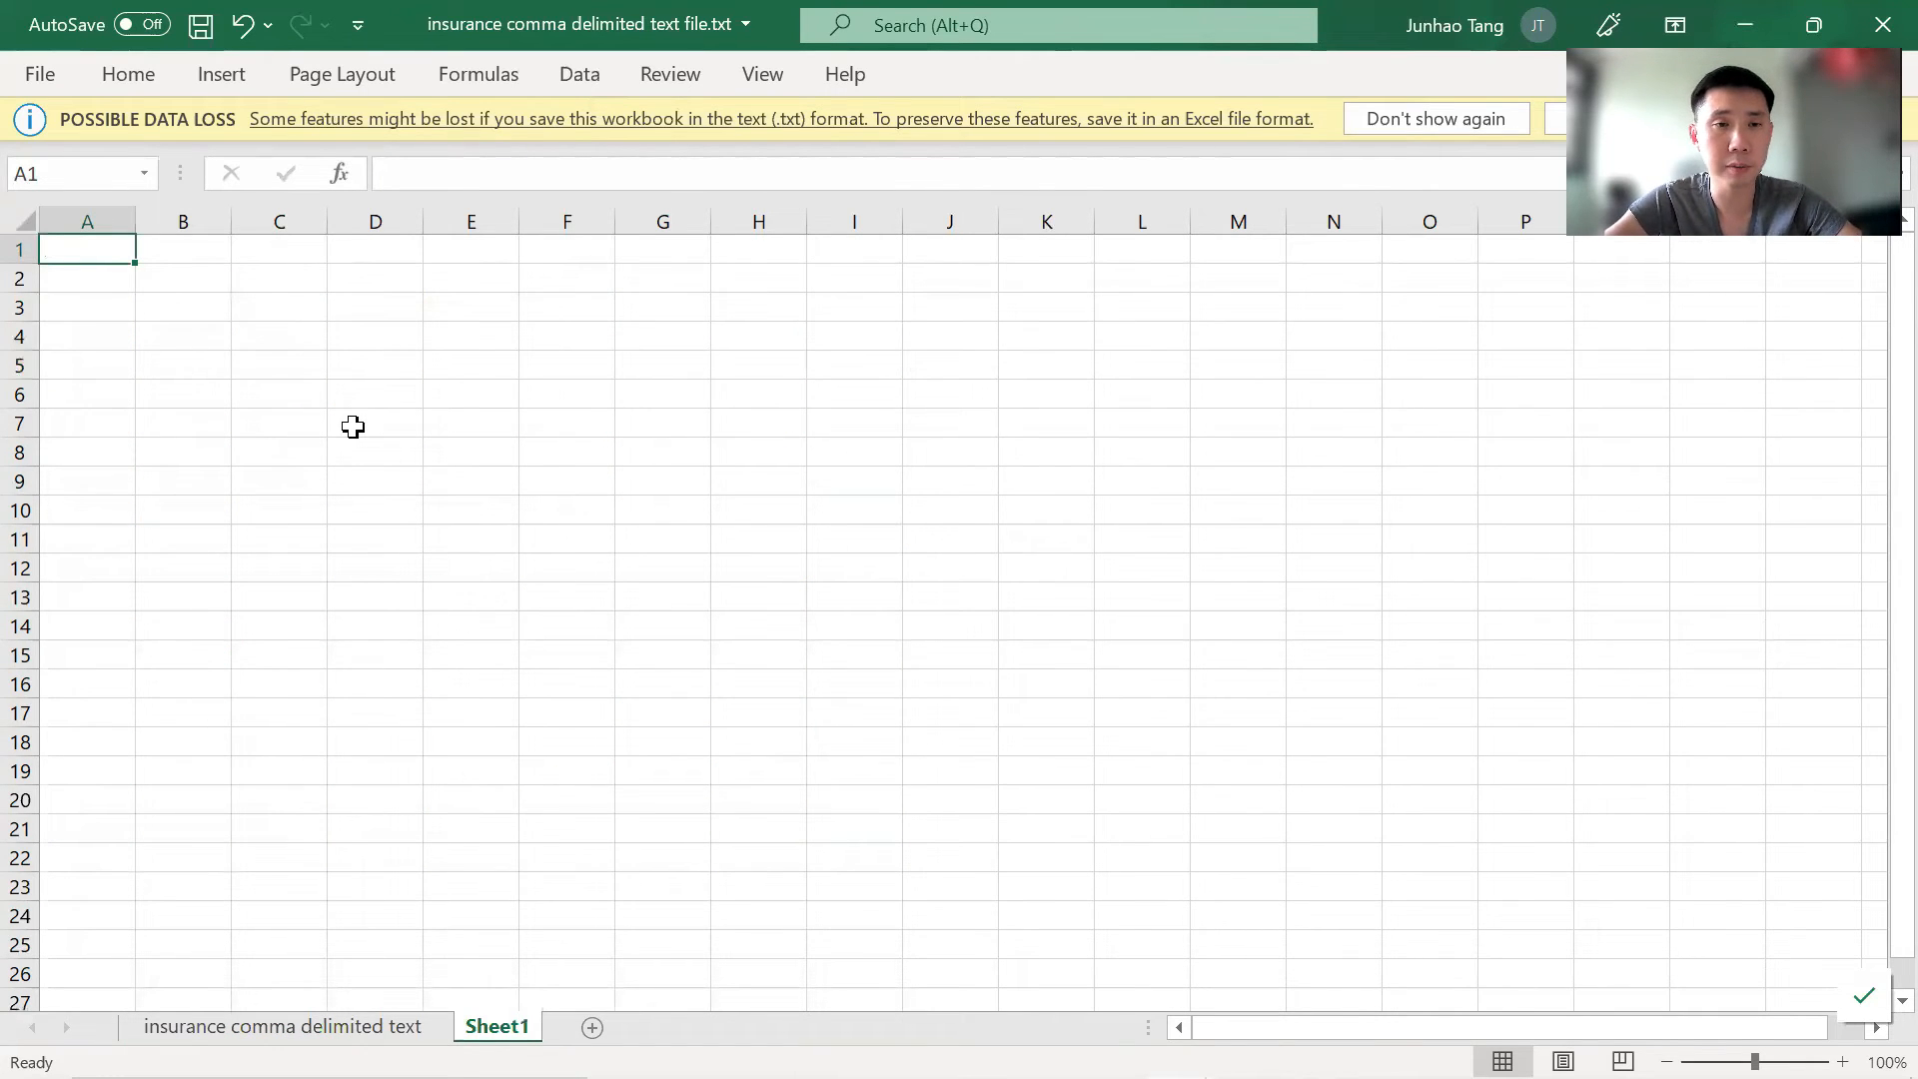
Open insurance comma delimited text file.txt from the Text Files folder in Notepad and examine its quoted insured values.
key("alt")
key("a")
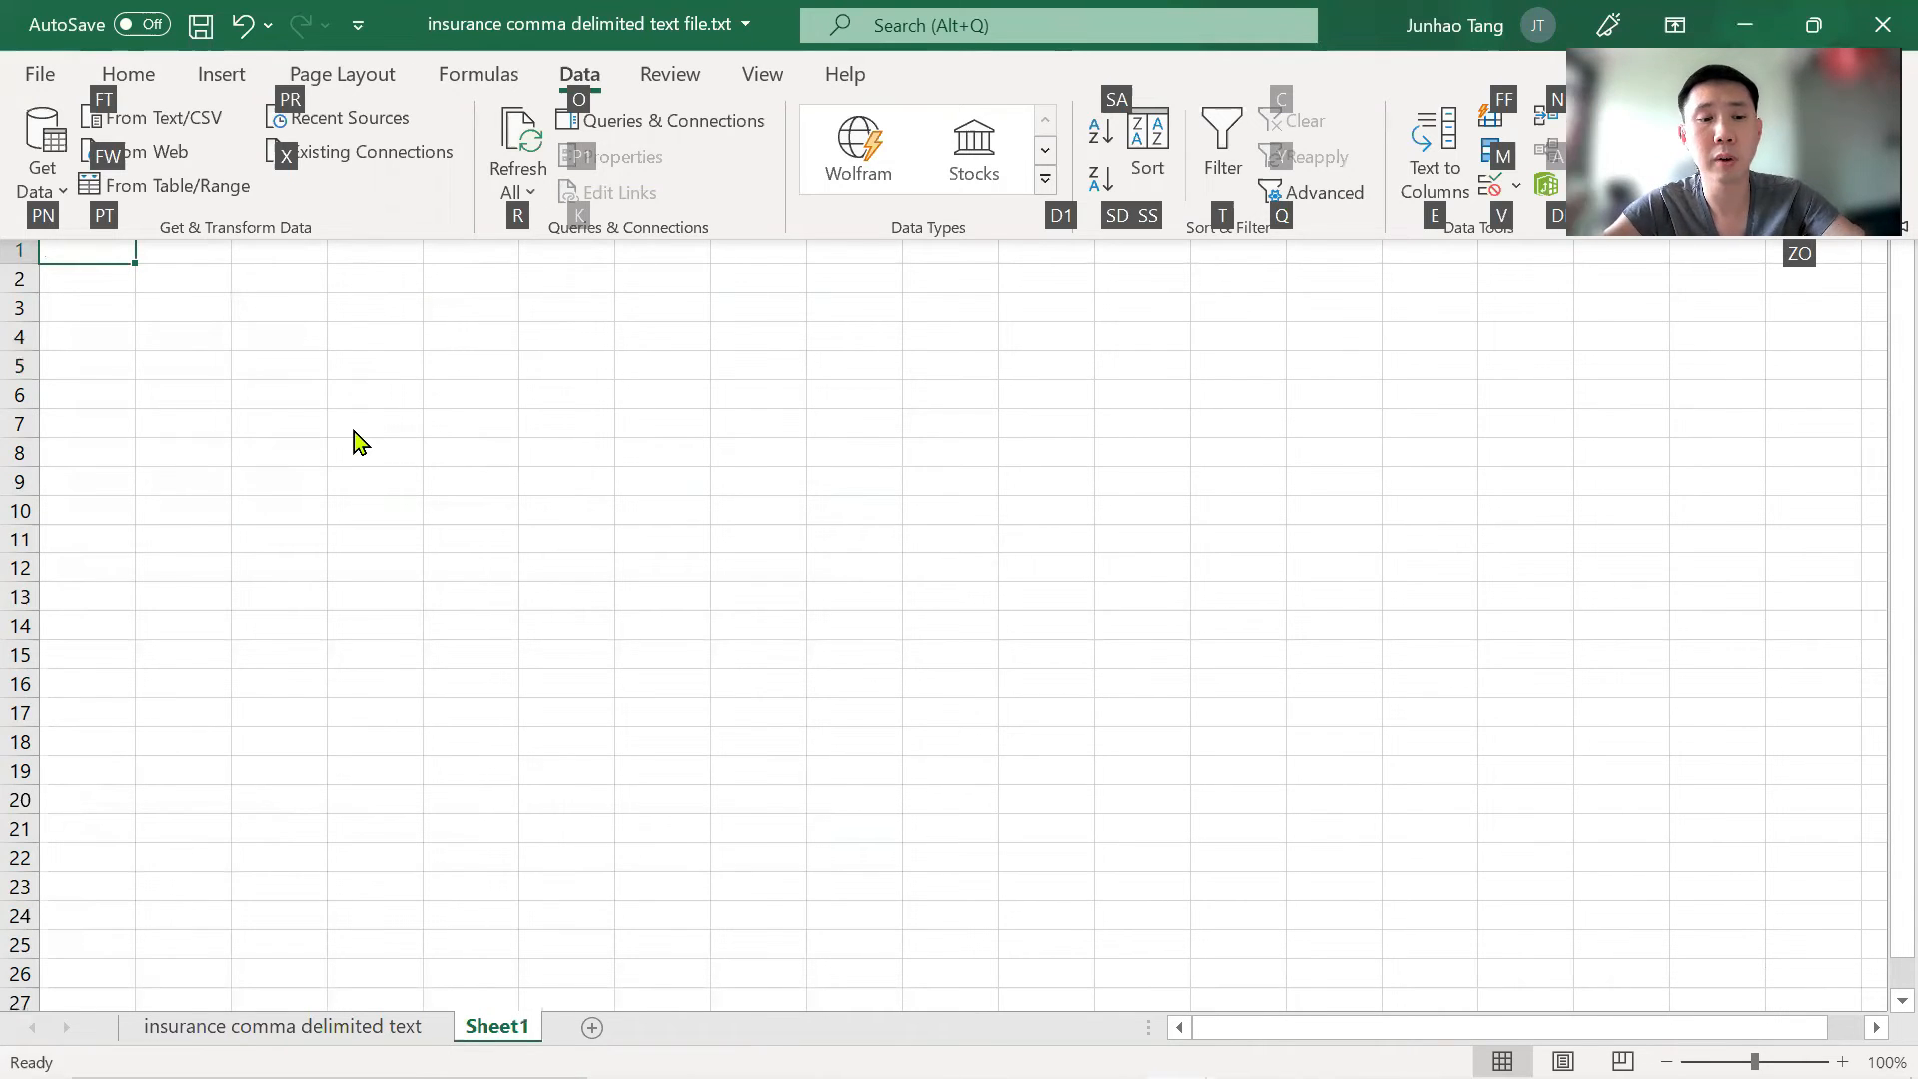
key("alt+Tab")
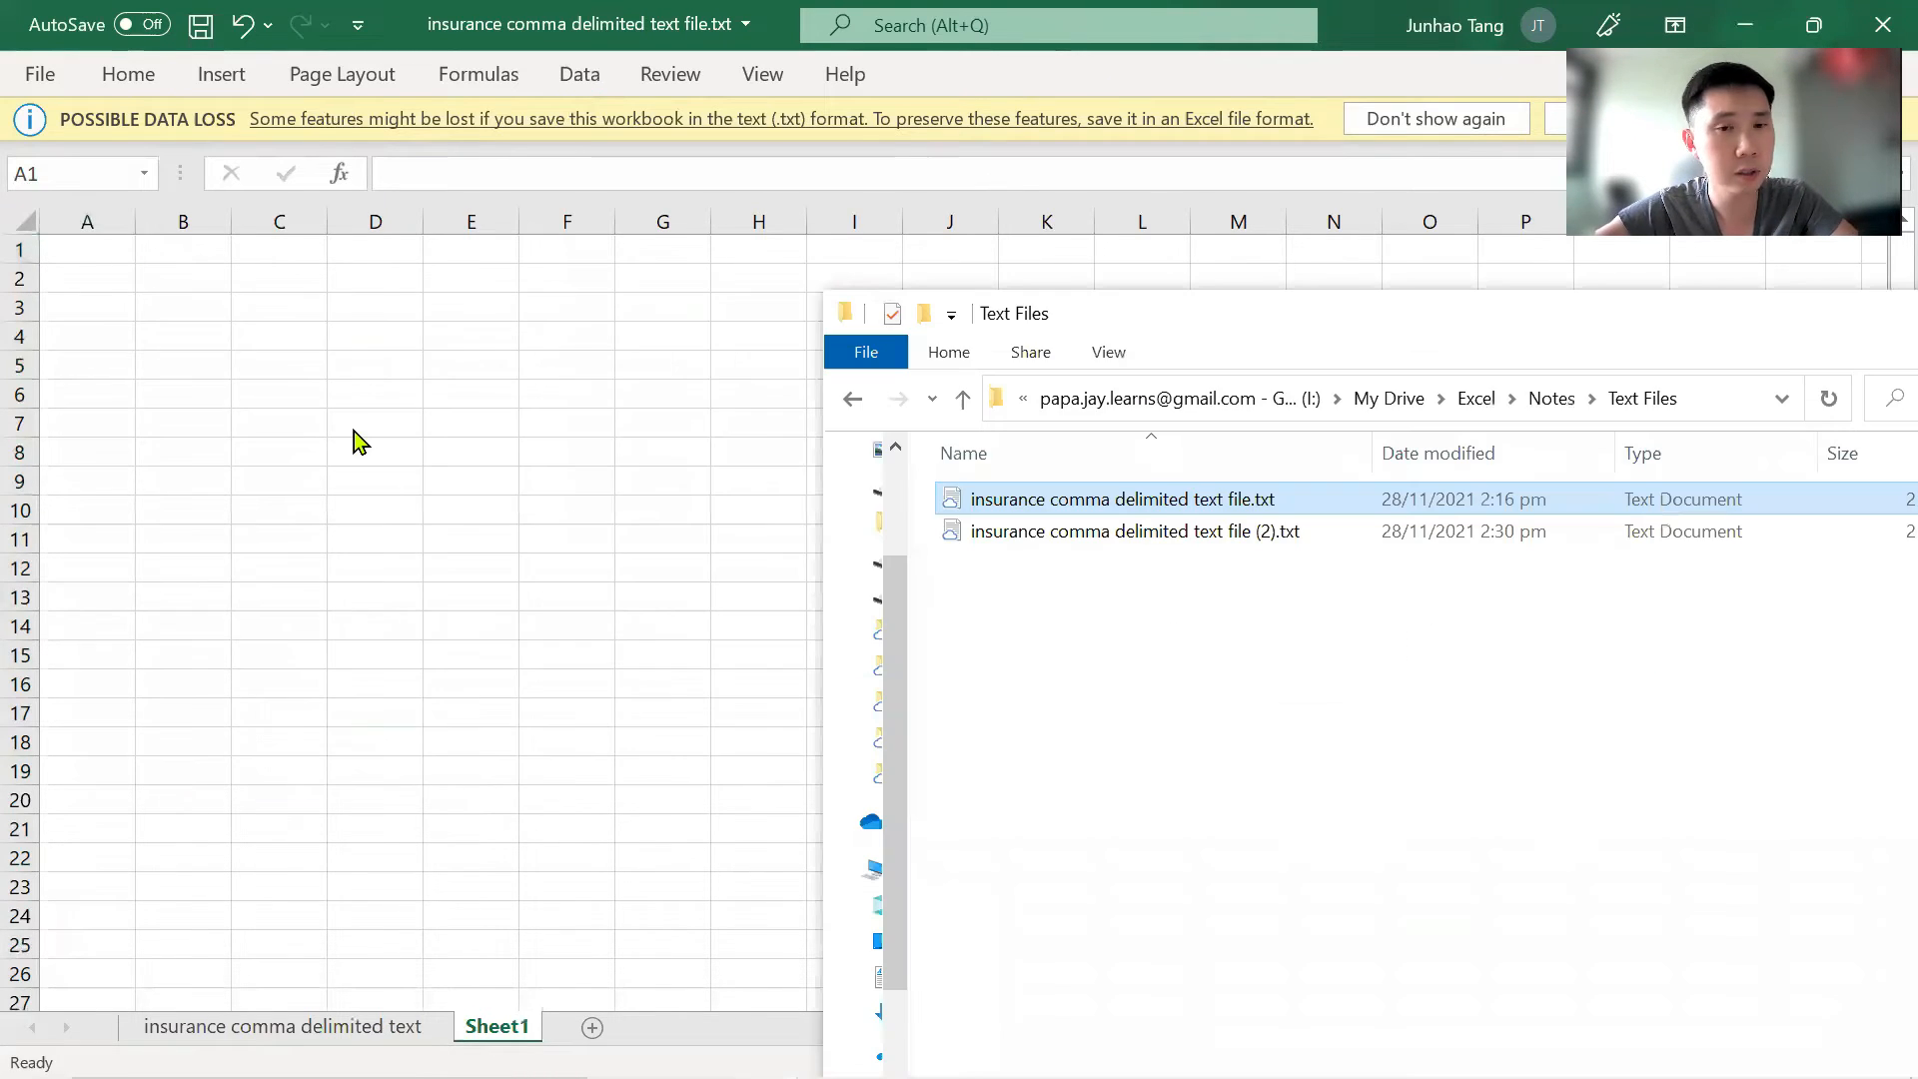
double_click(1040, 498)
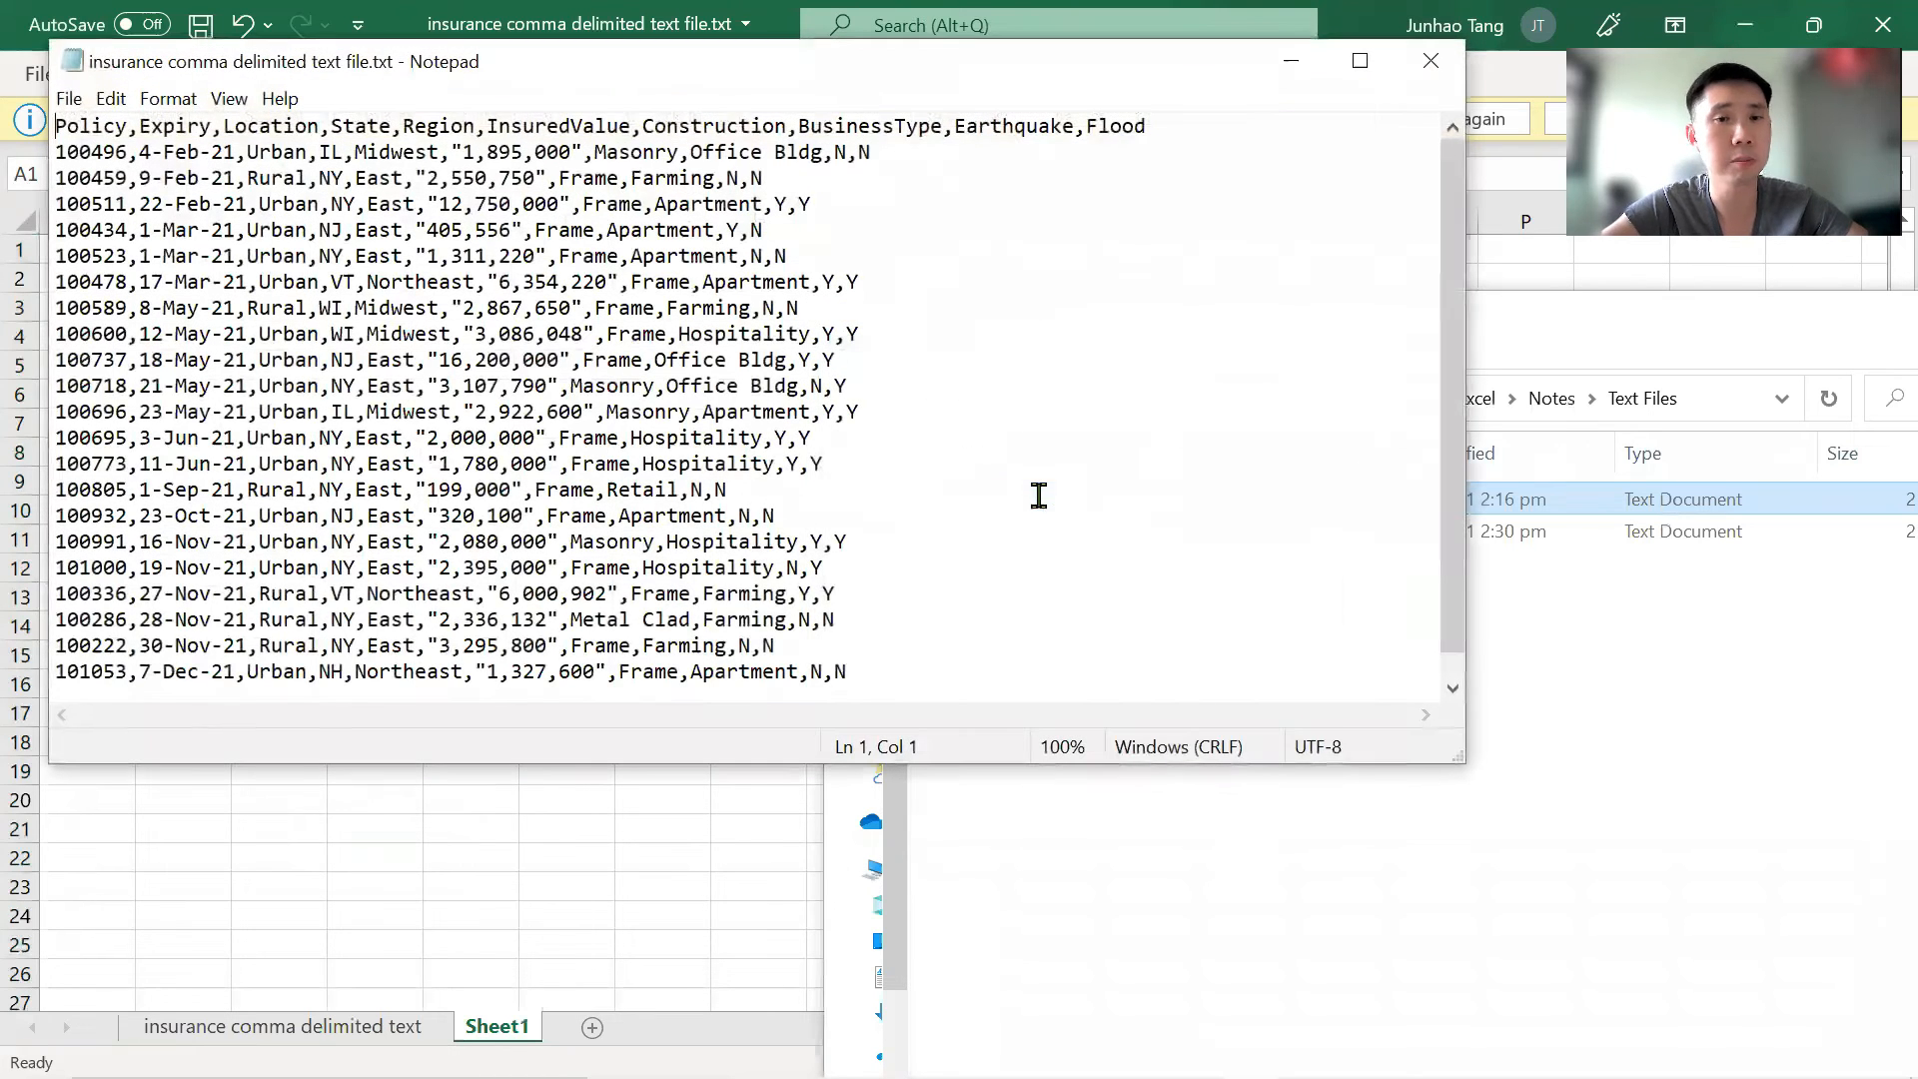
left_click(473, 146)
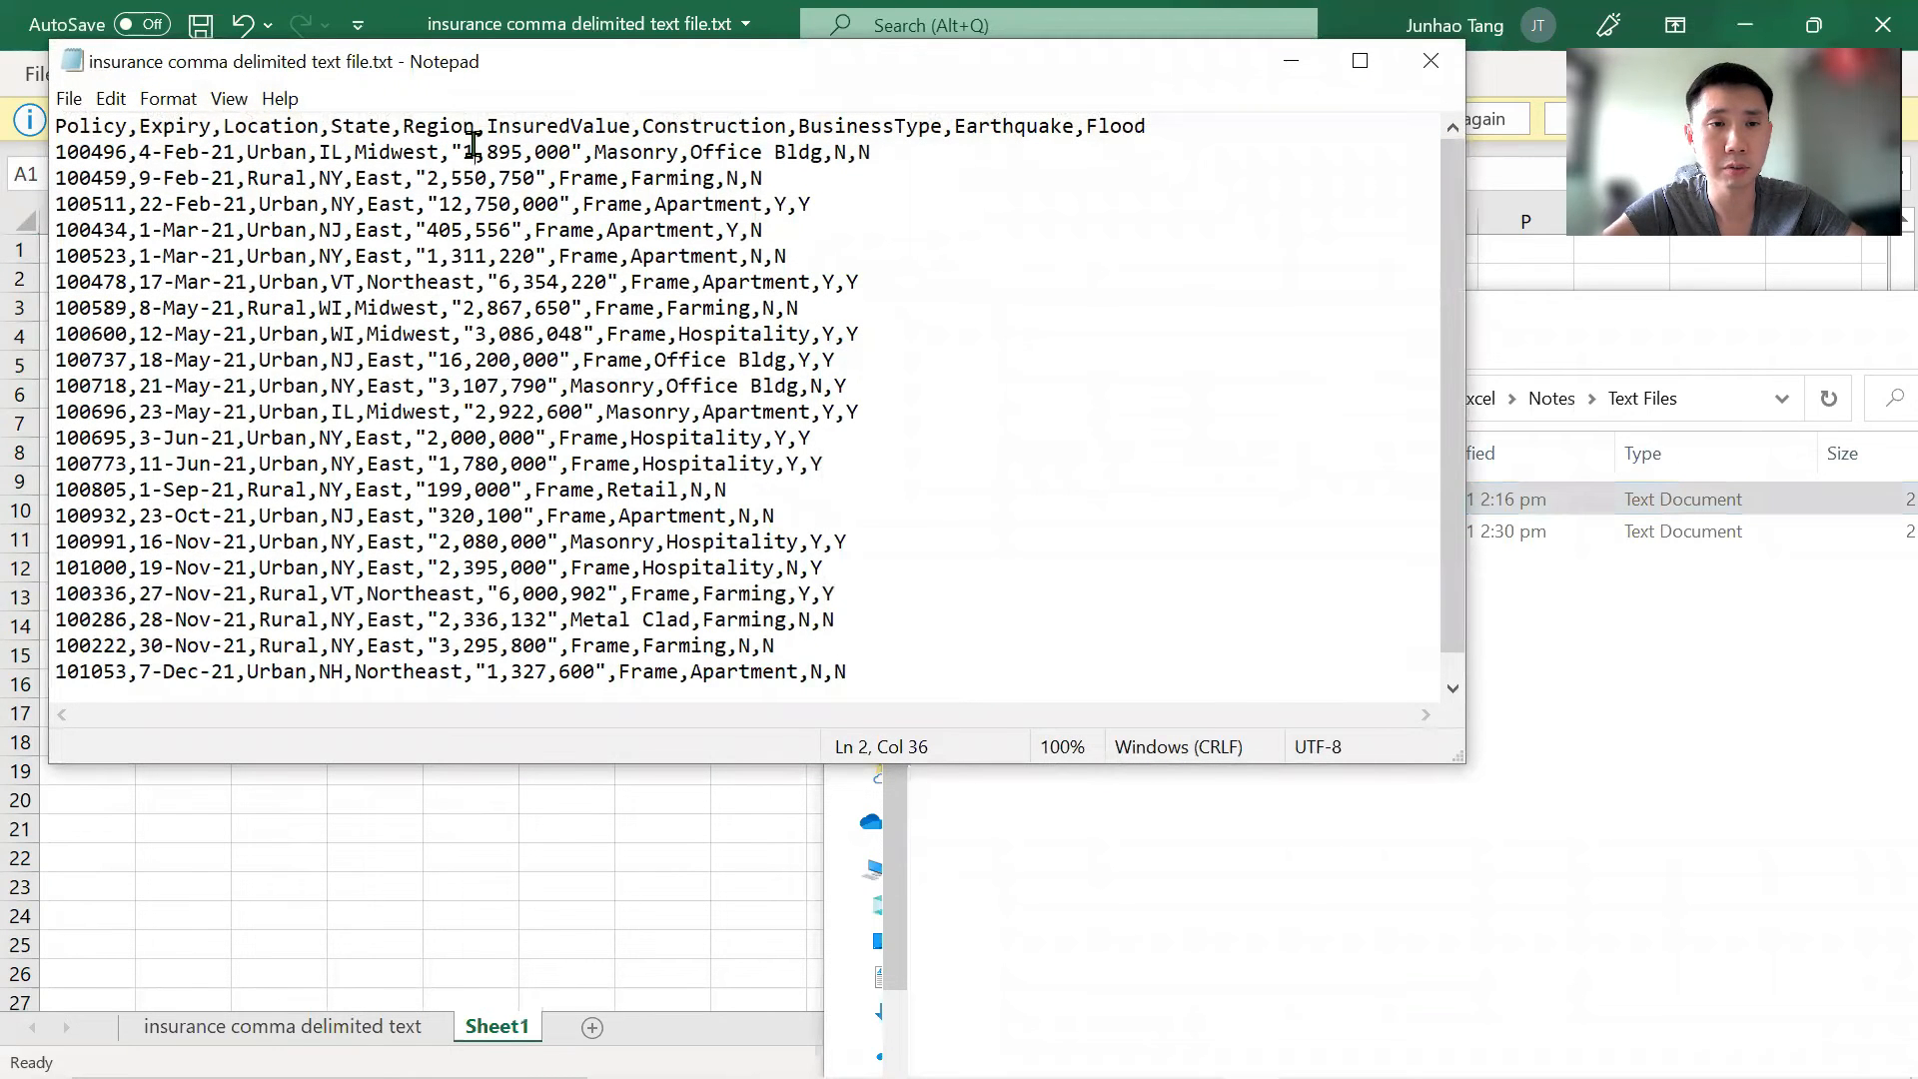
left_click(630, 306)
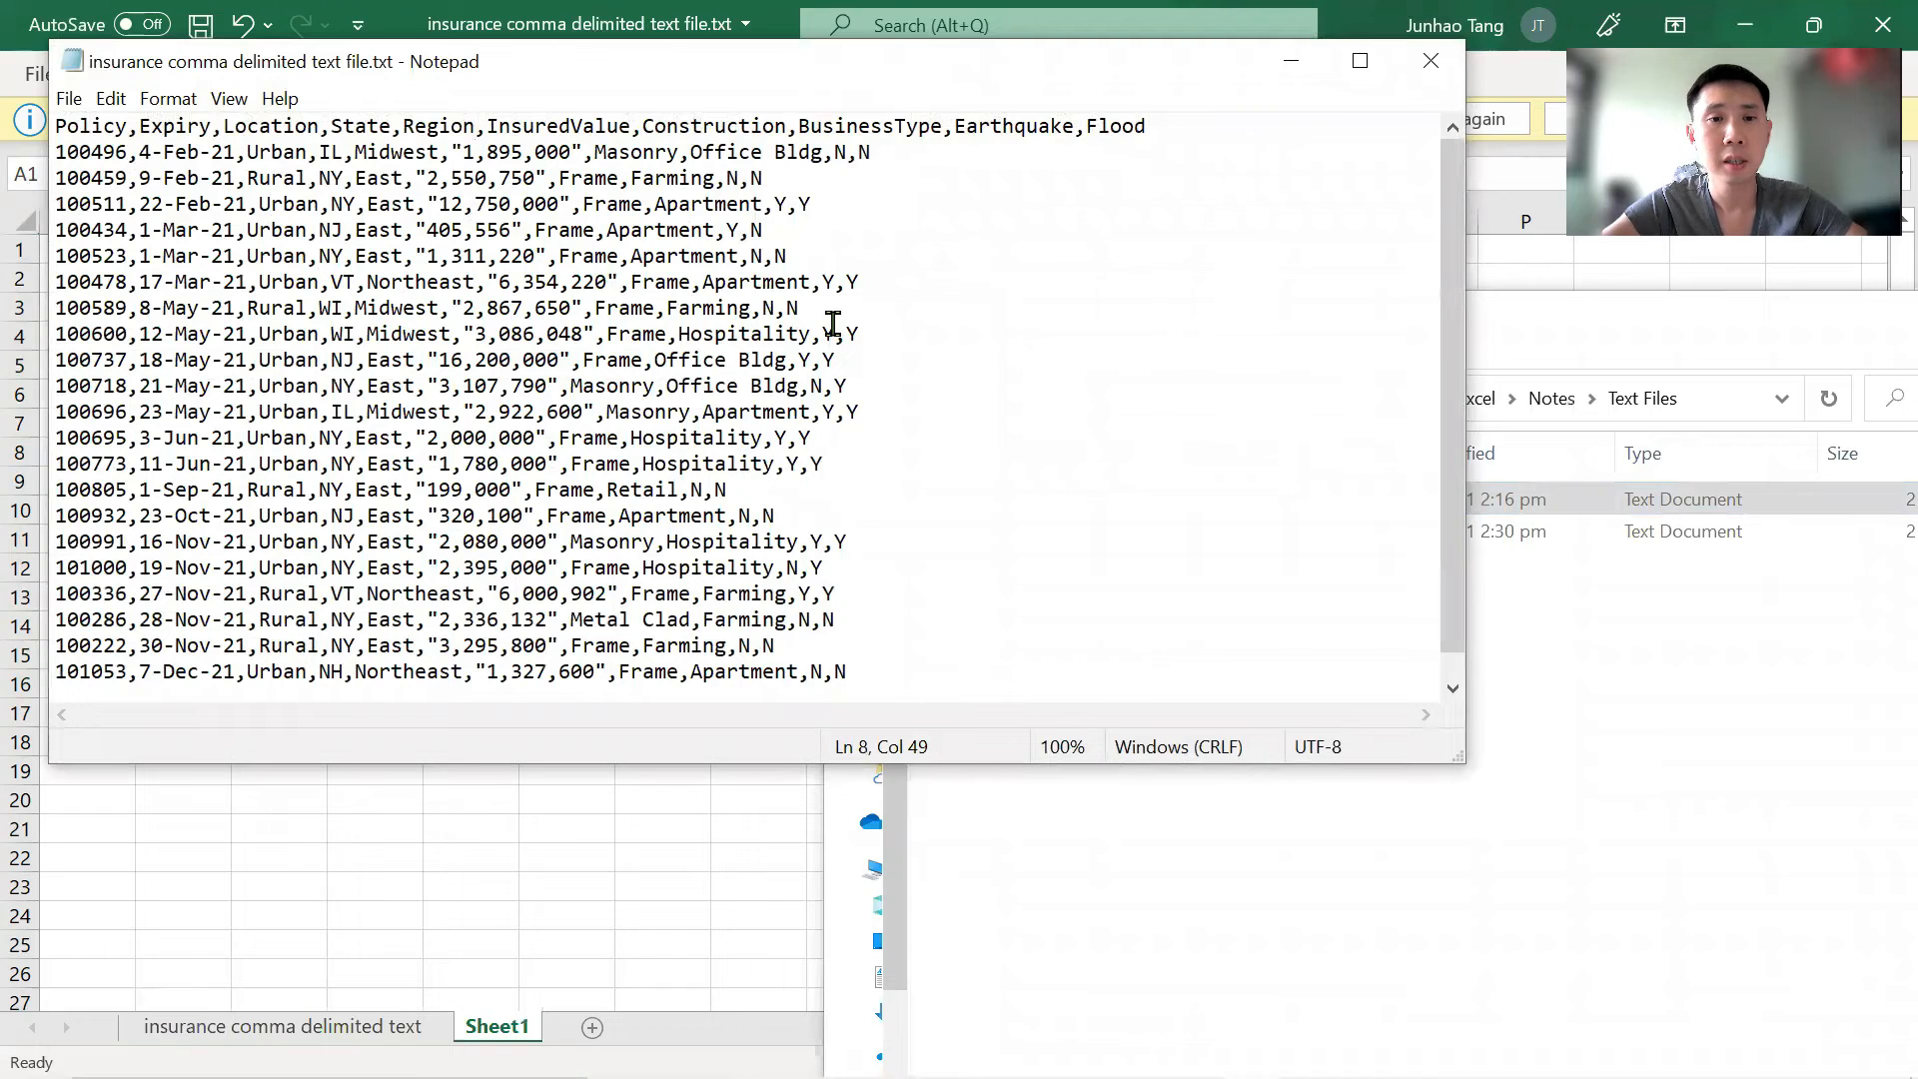
key("alt+Tab")
key("alt+Tab")
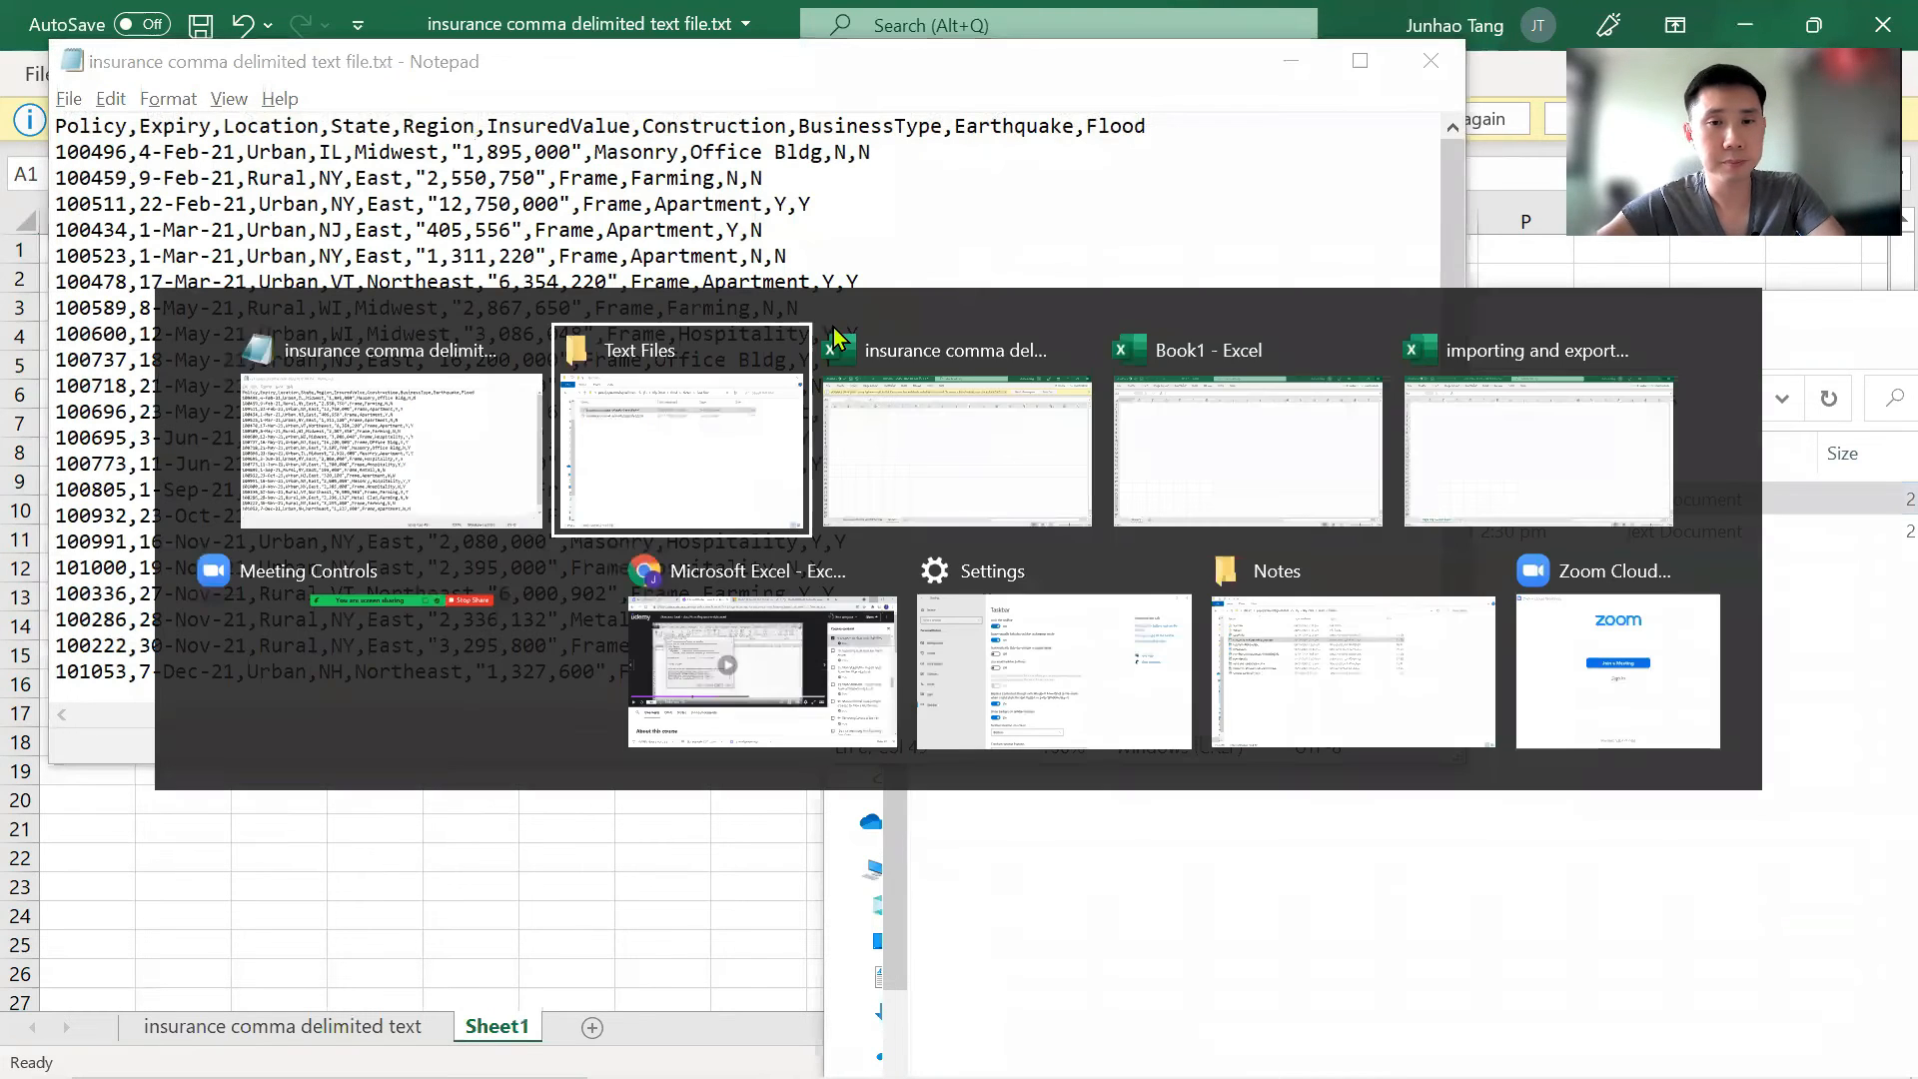
Compare the first record's quoted insured value in the Notepad text file with cell F2 on the split insurance data sheet.
key("ctrl+Page_Up")
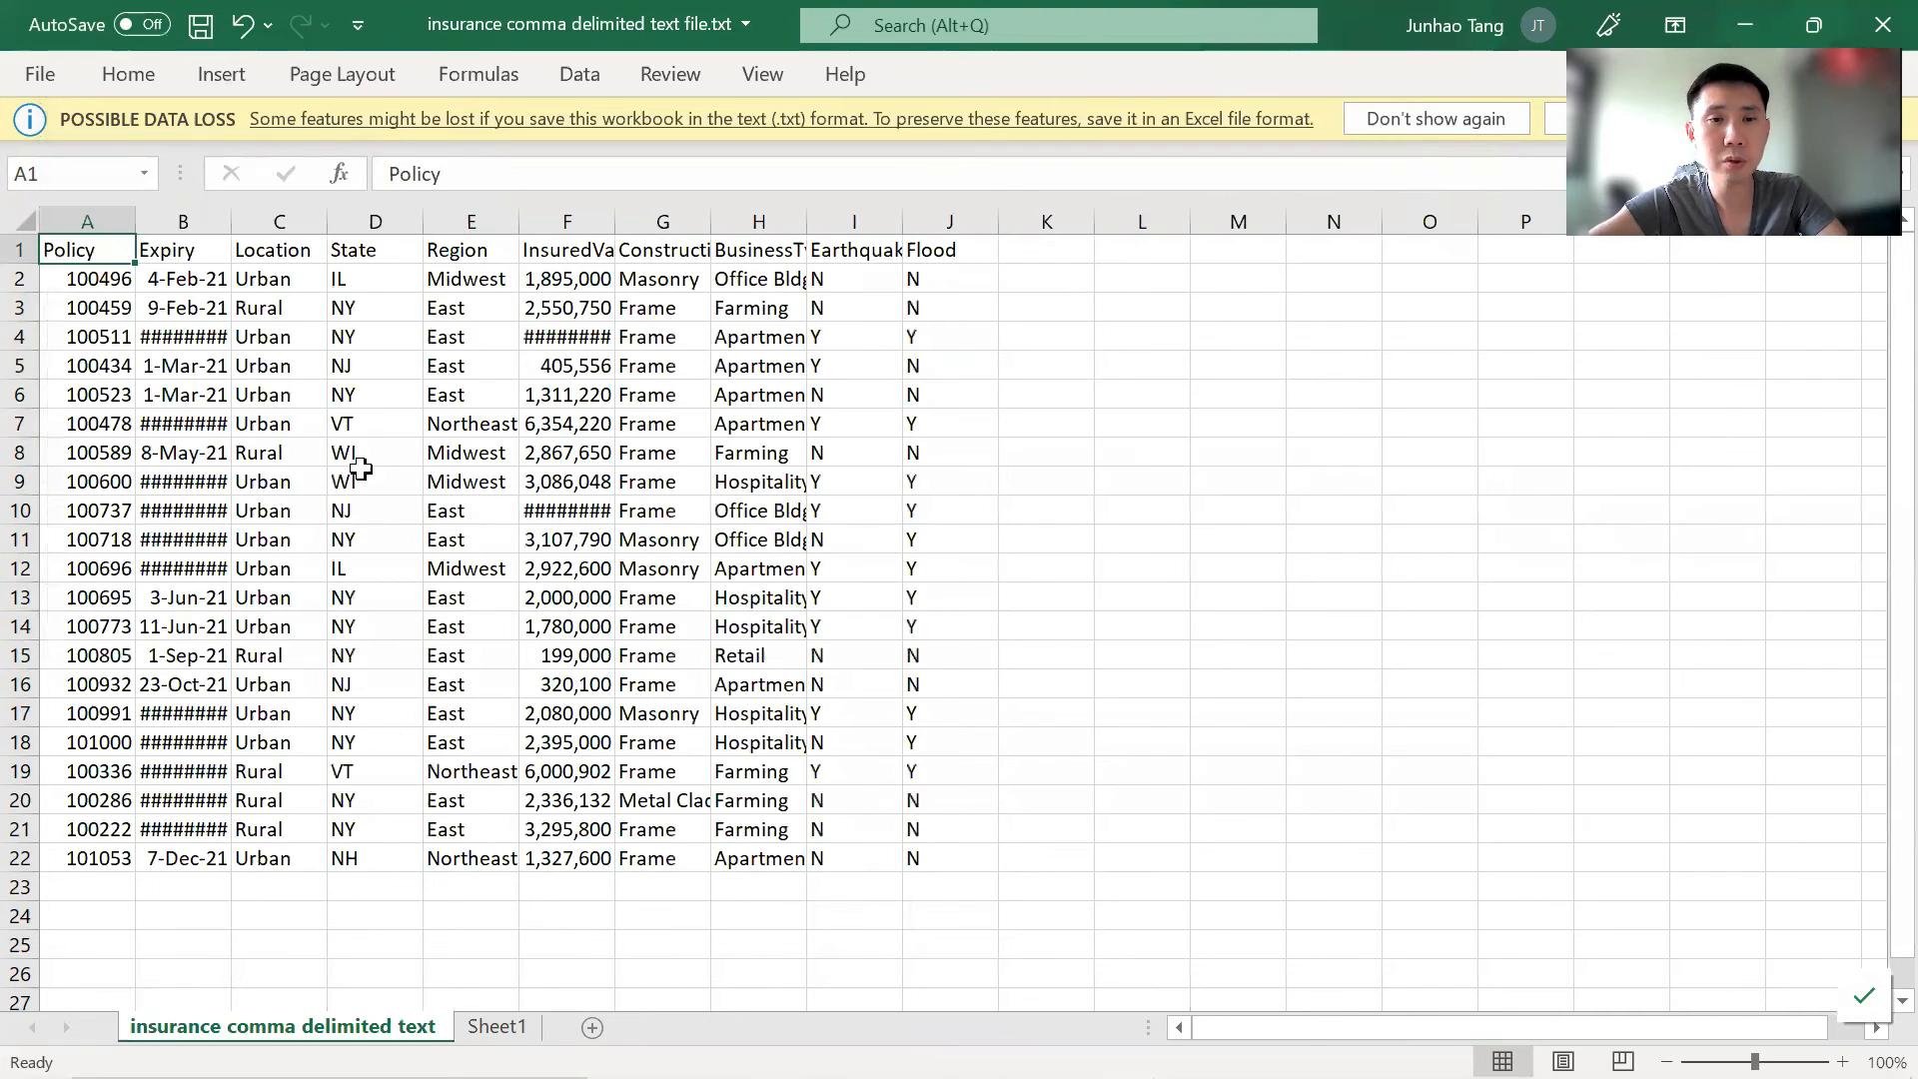
key("alt+Tab")
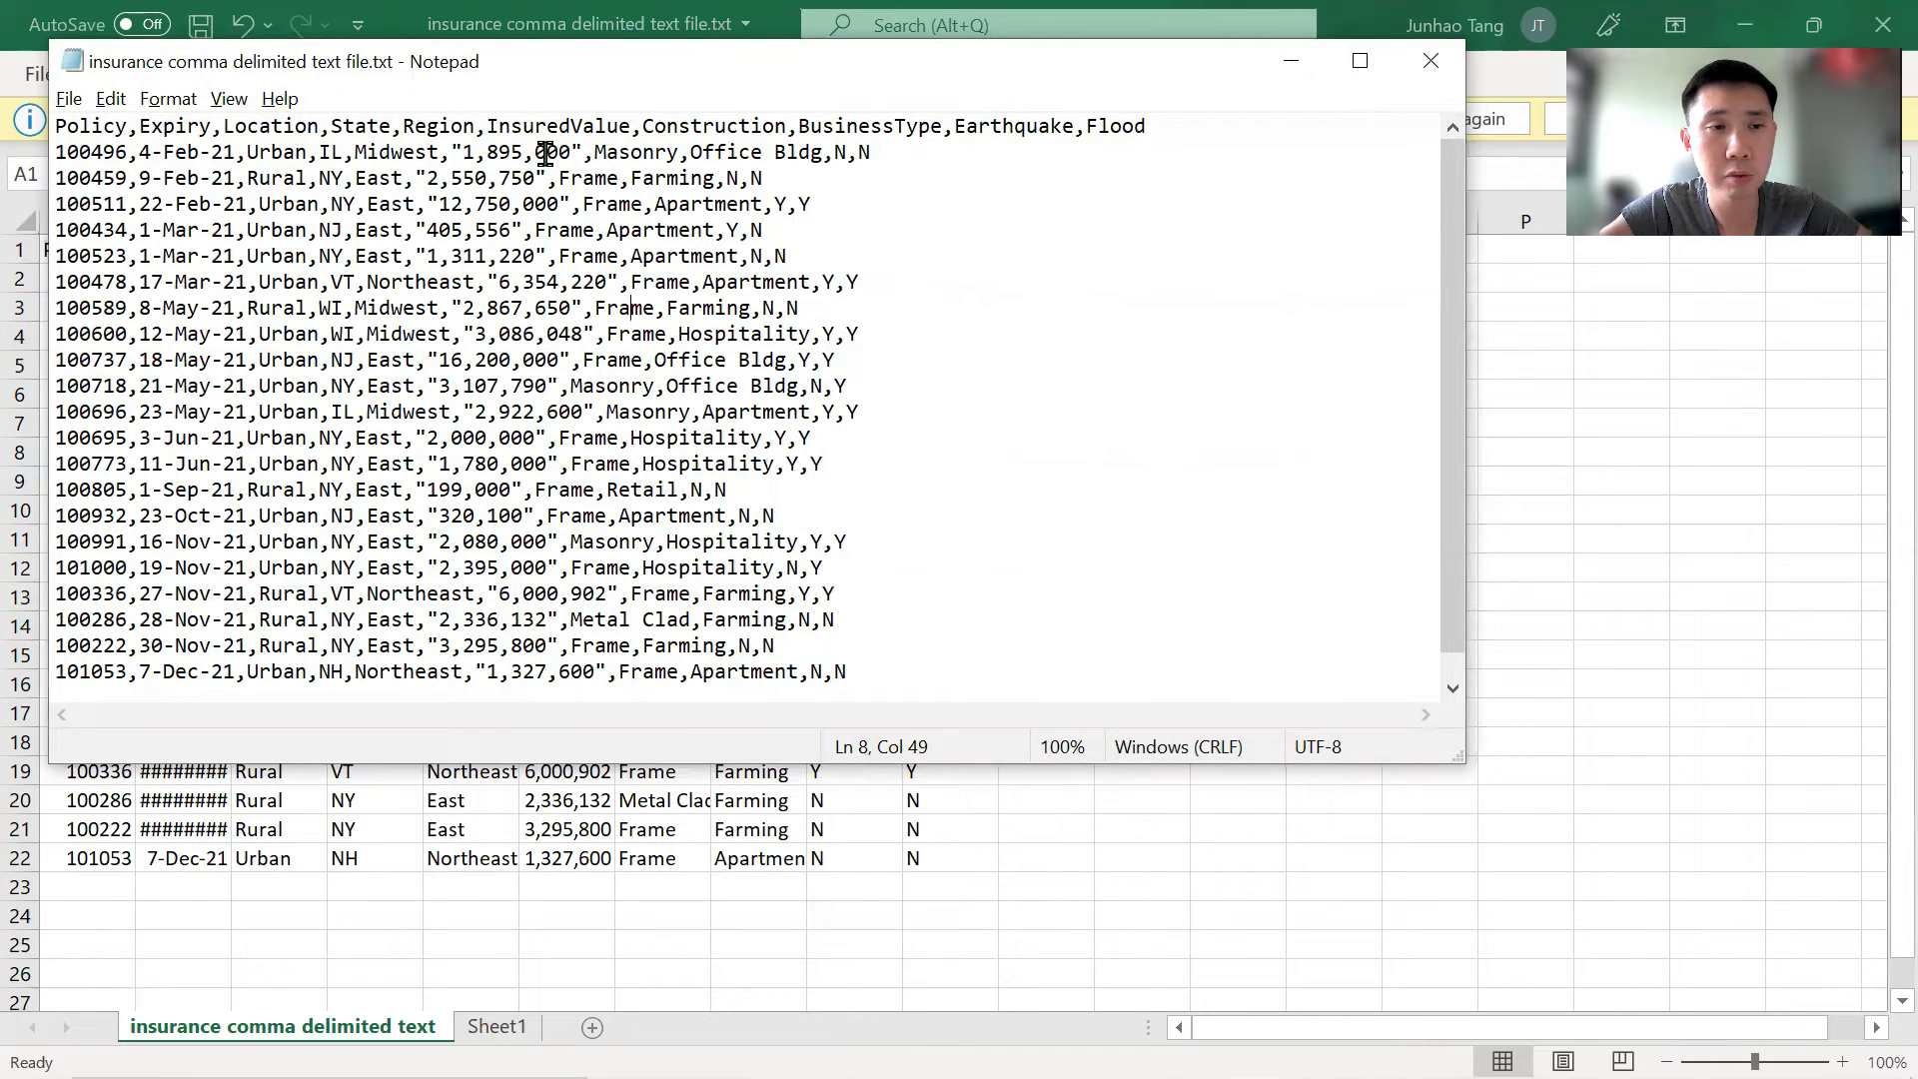
left_click_drag(463, 158, 538, 160)
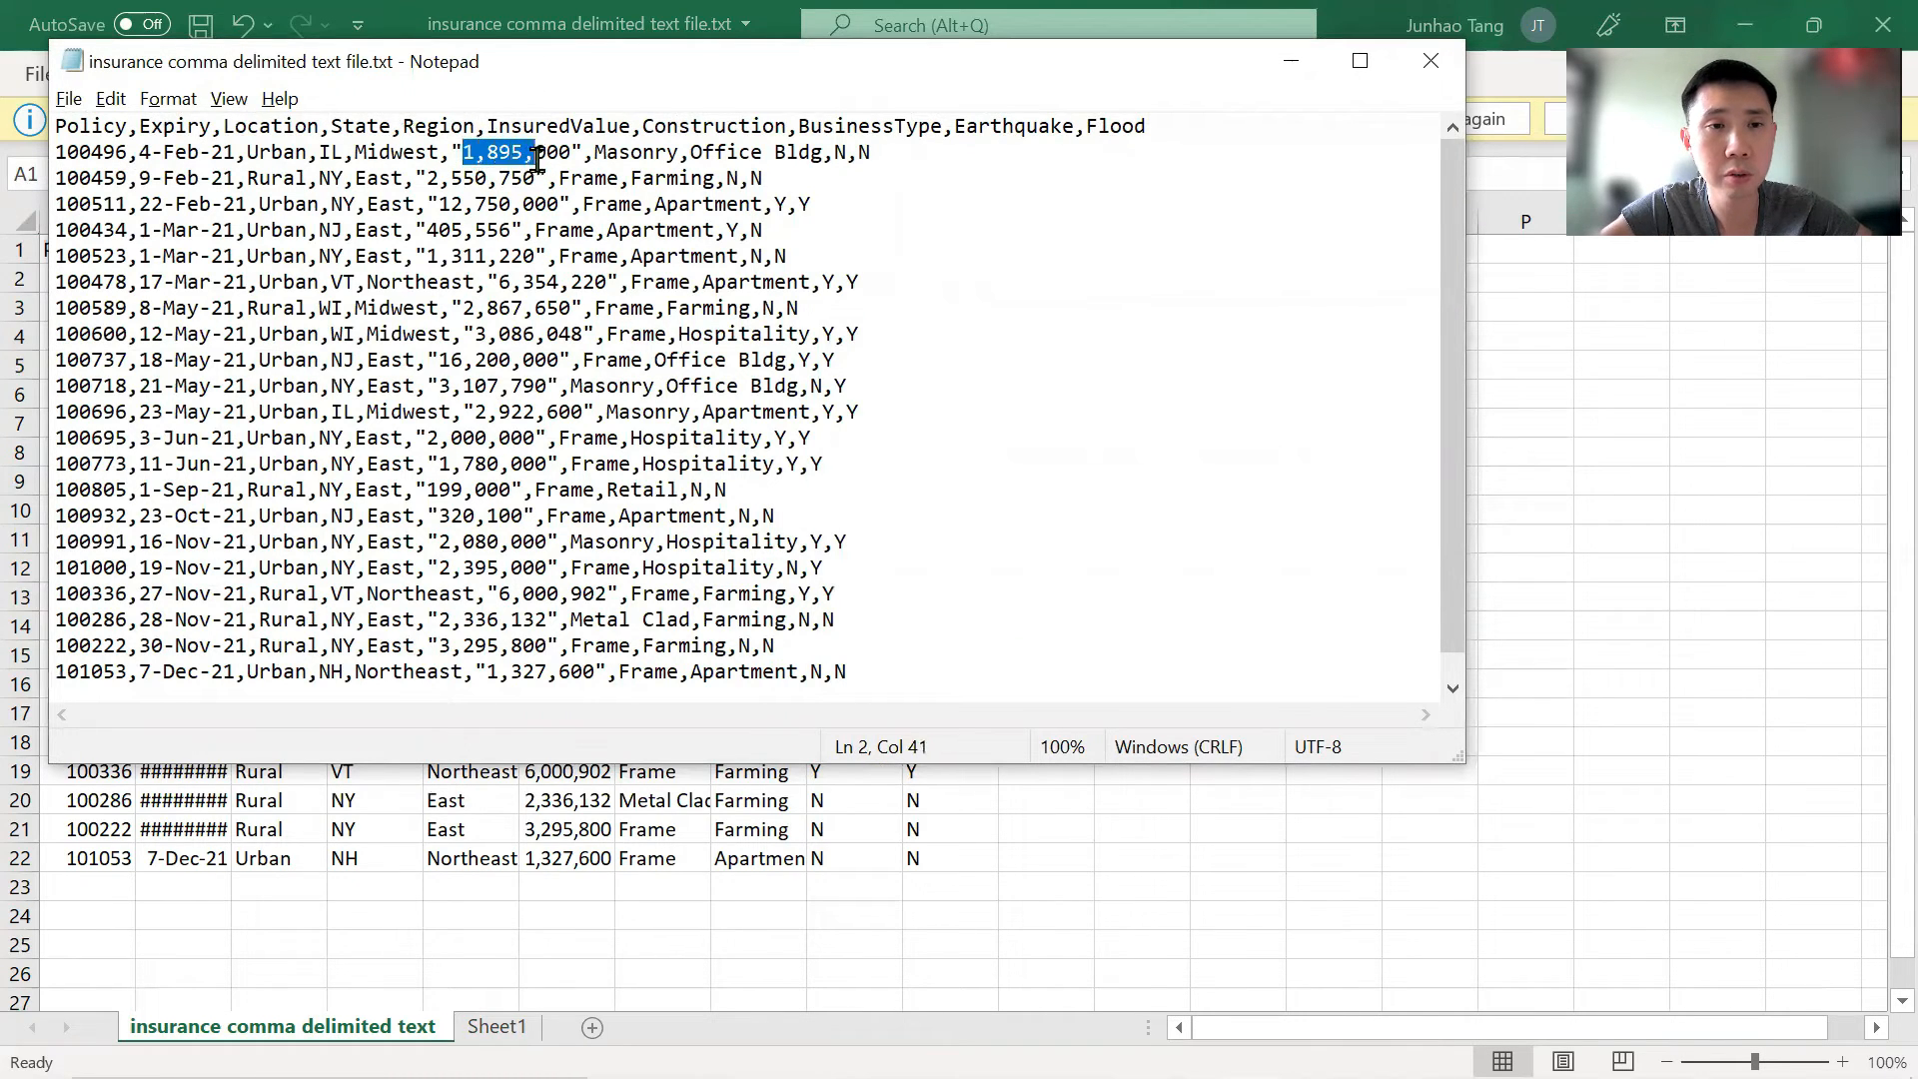
left_click(463, 157)
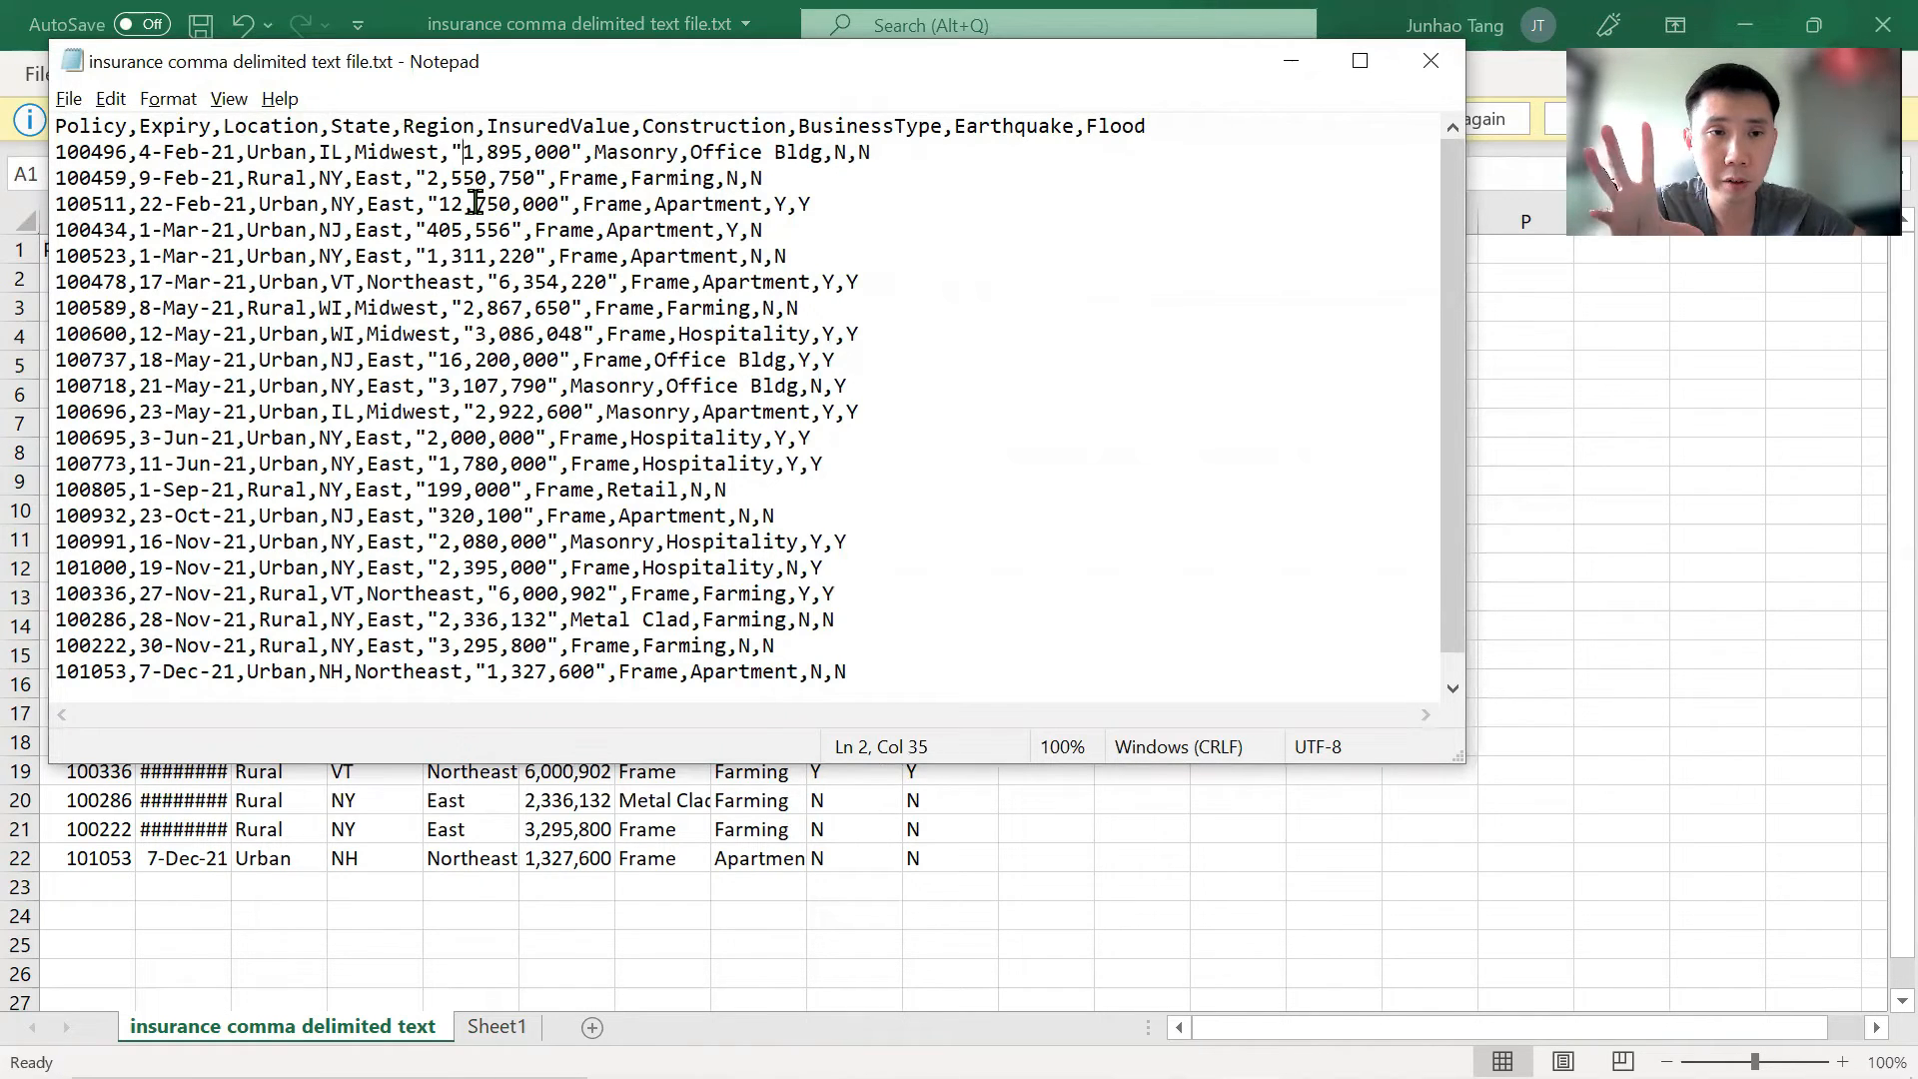
key("alt+Tab")
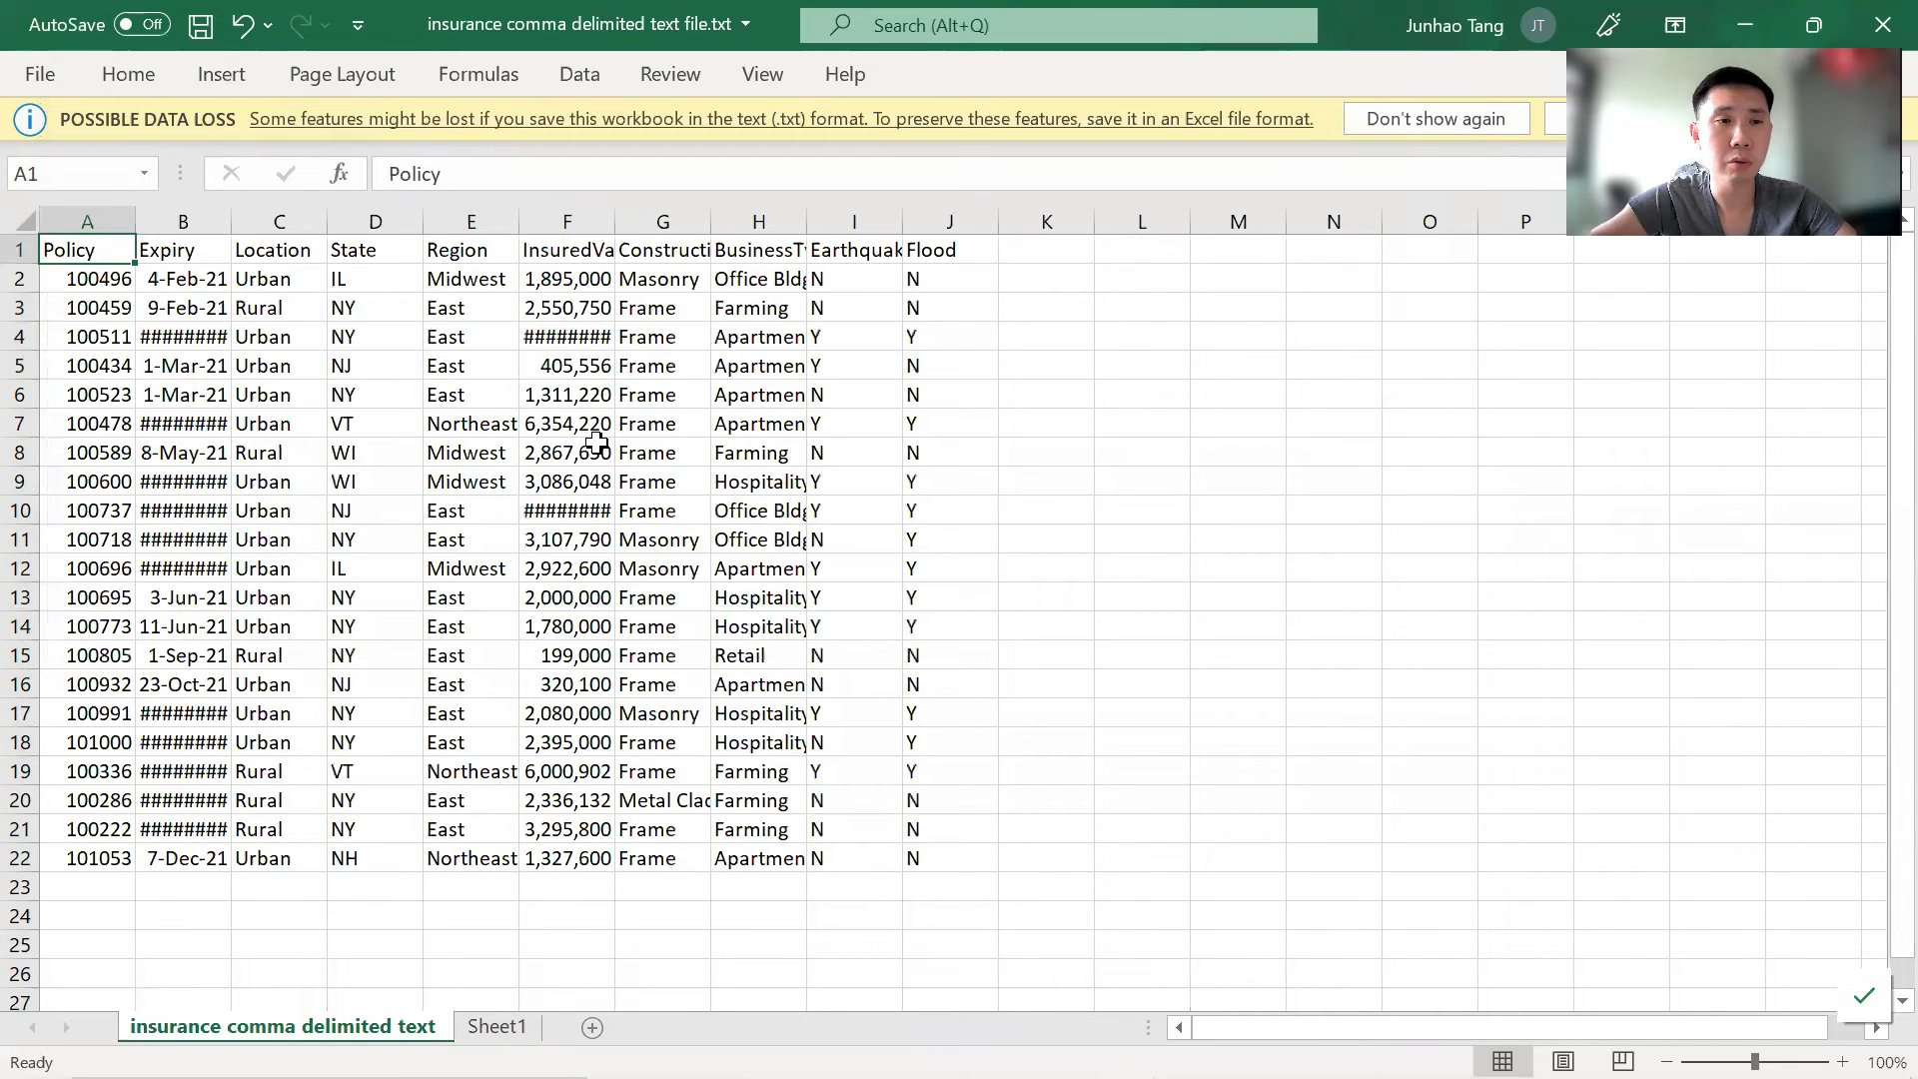
key("Right")
key("Right")
key("Right")
key("Down")
key("Right")
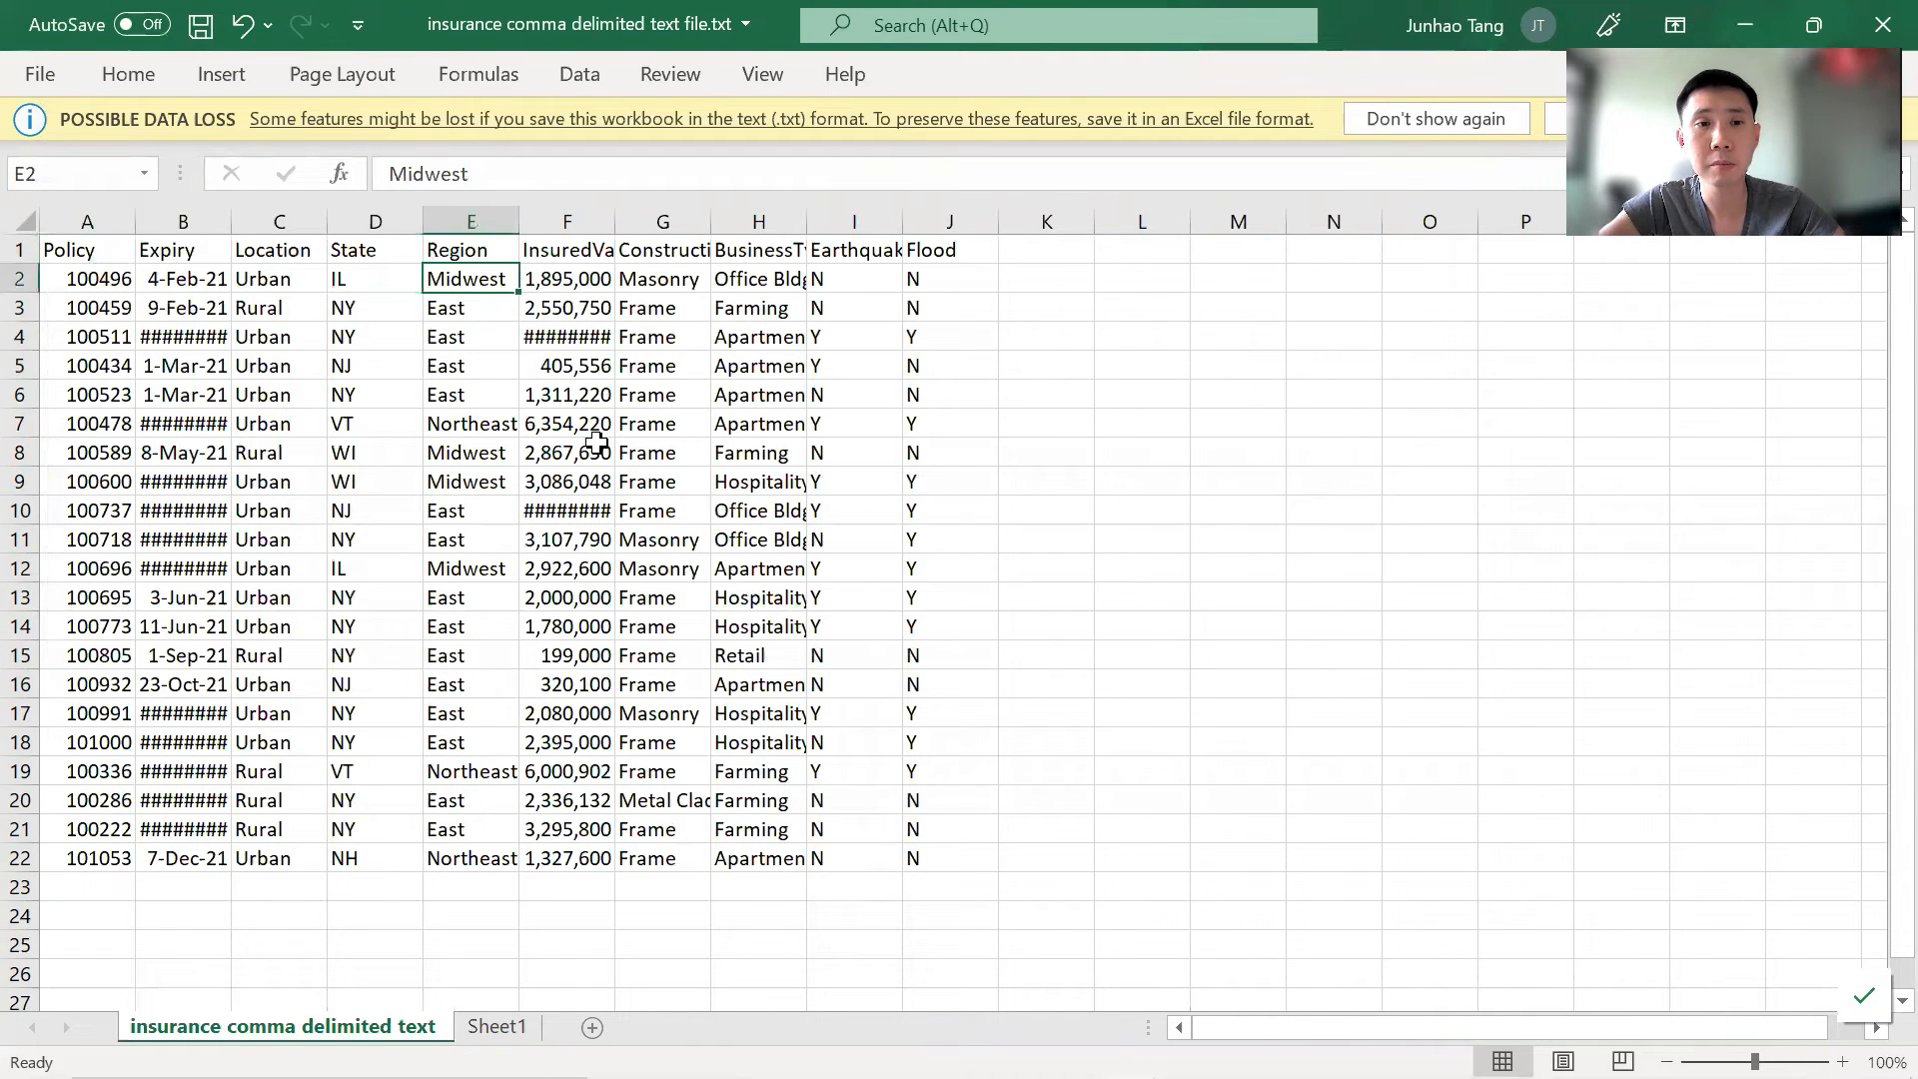
key("Right")
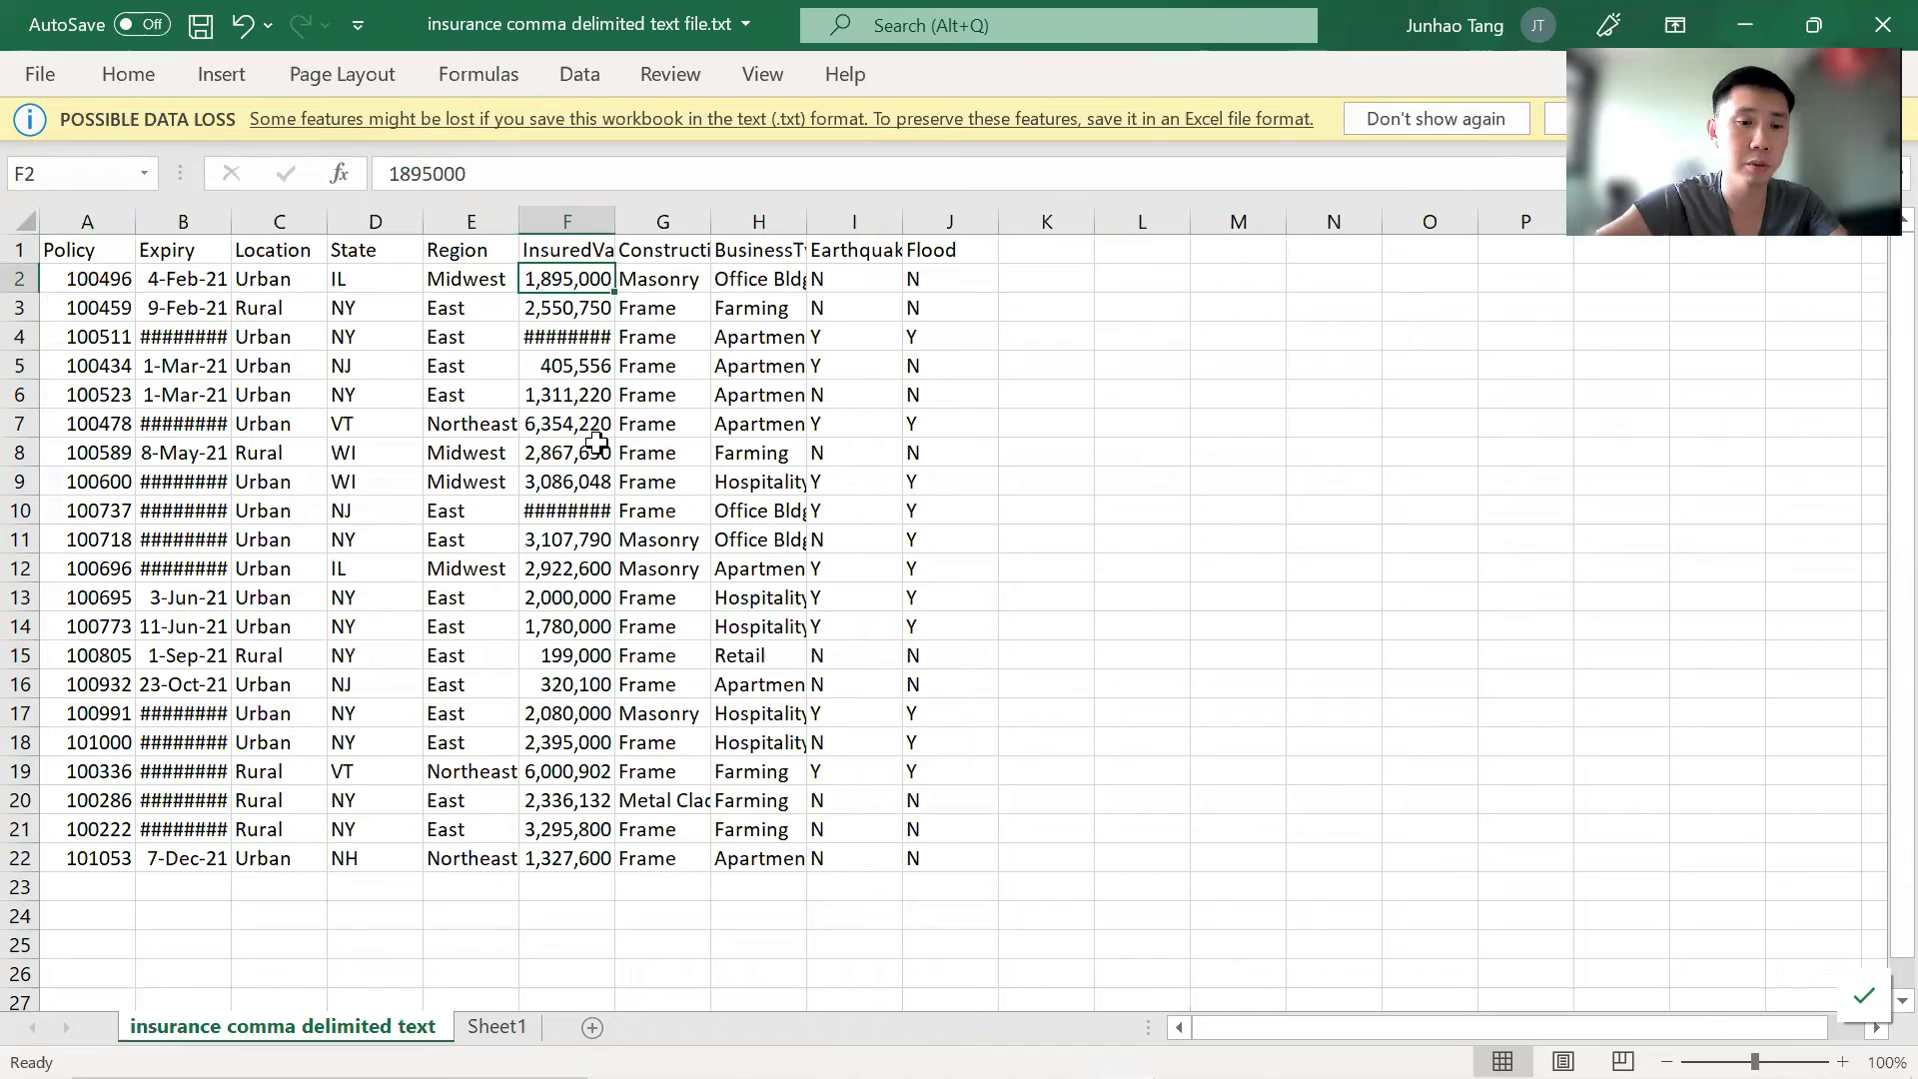
From blank Sheet1, import insurance comma delimited text file (2).txt with the From Text/CSV command and load it with the Comma delimiter.
key("ctrl+Page_Down")
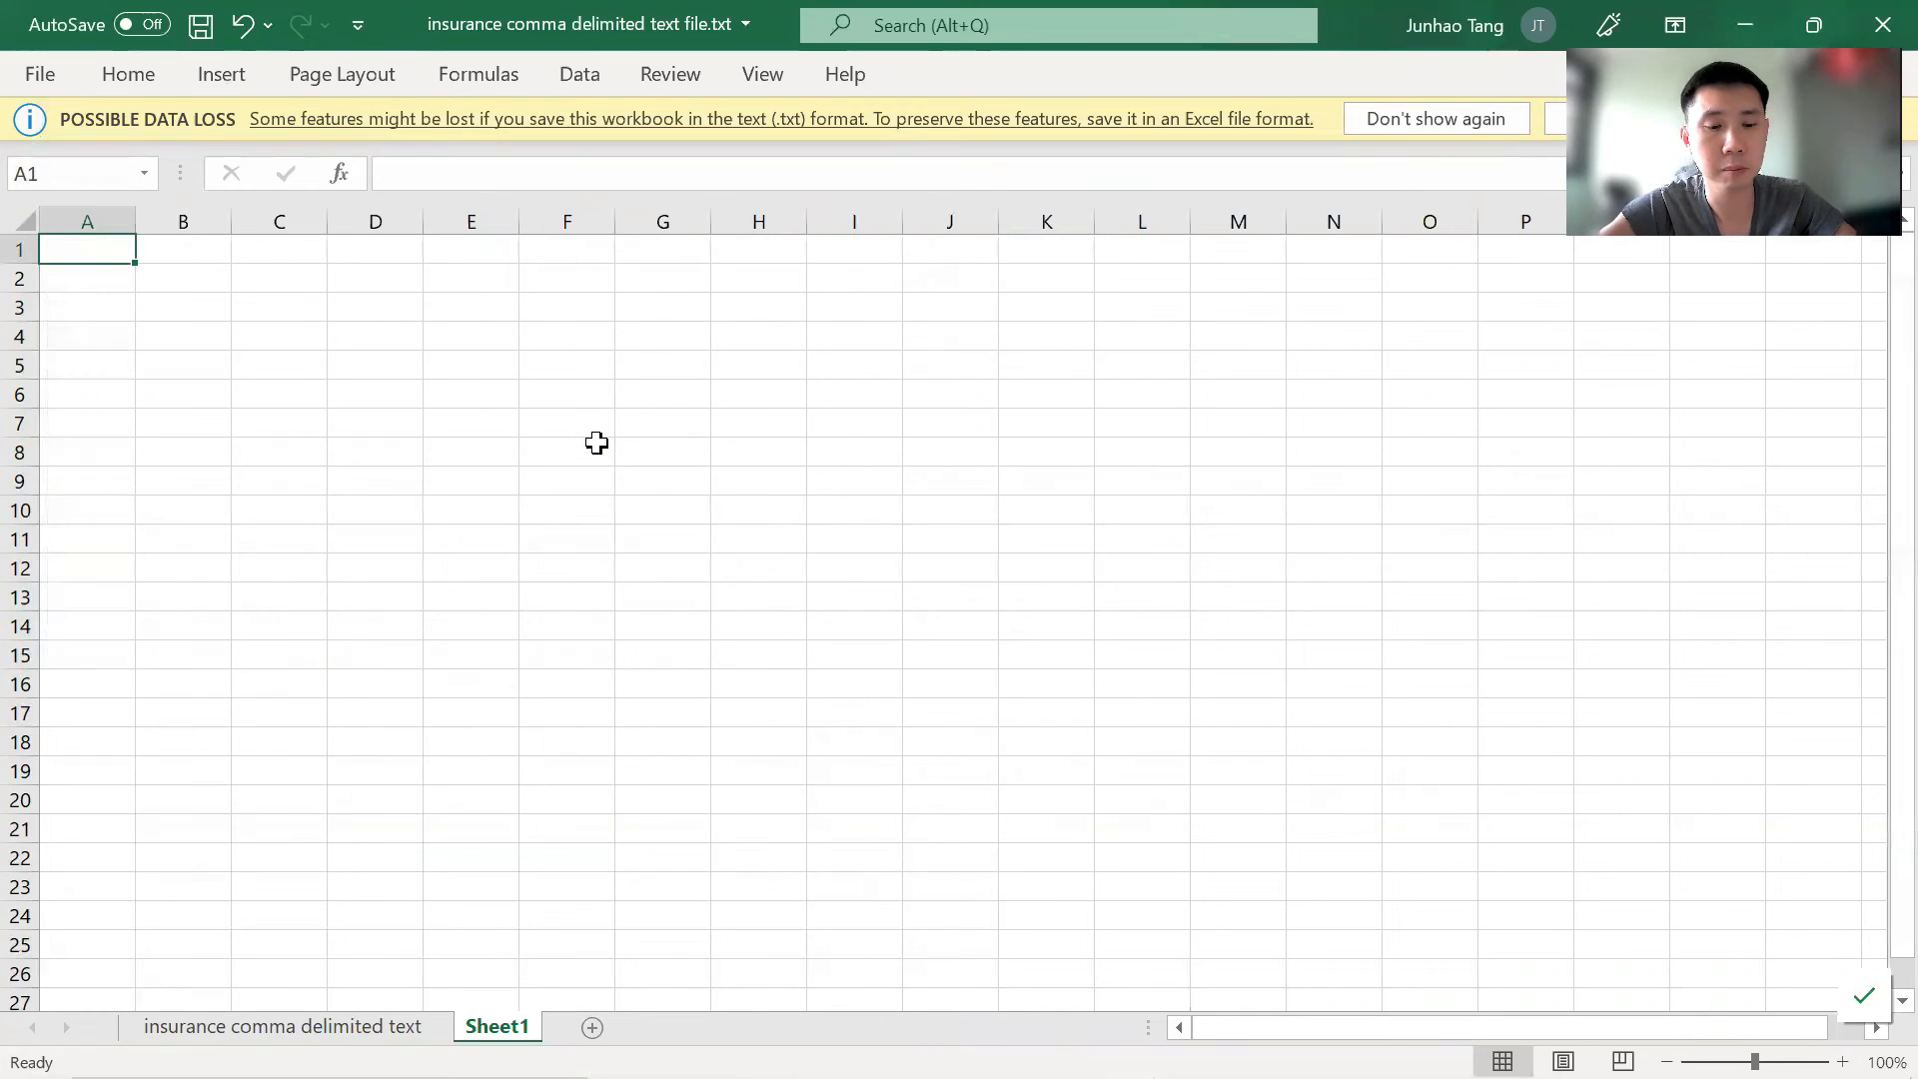
key("alt")
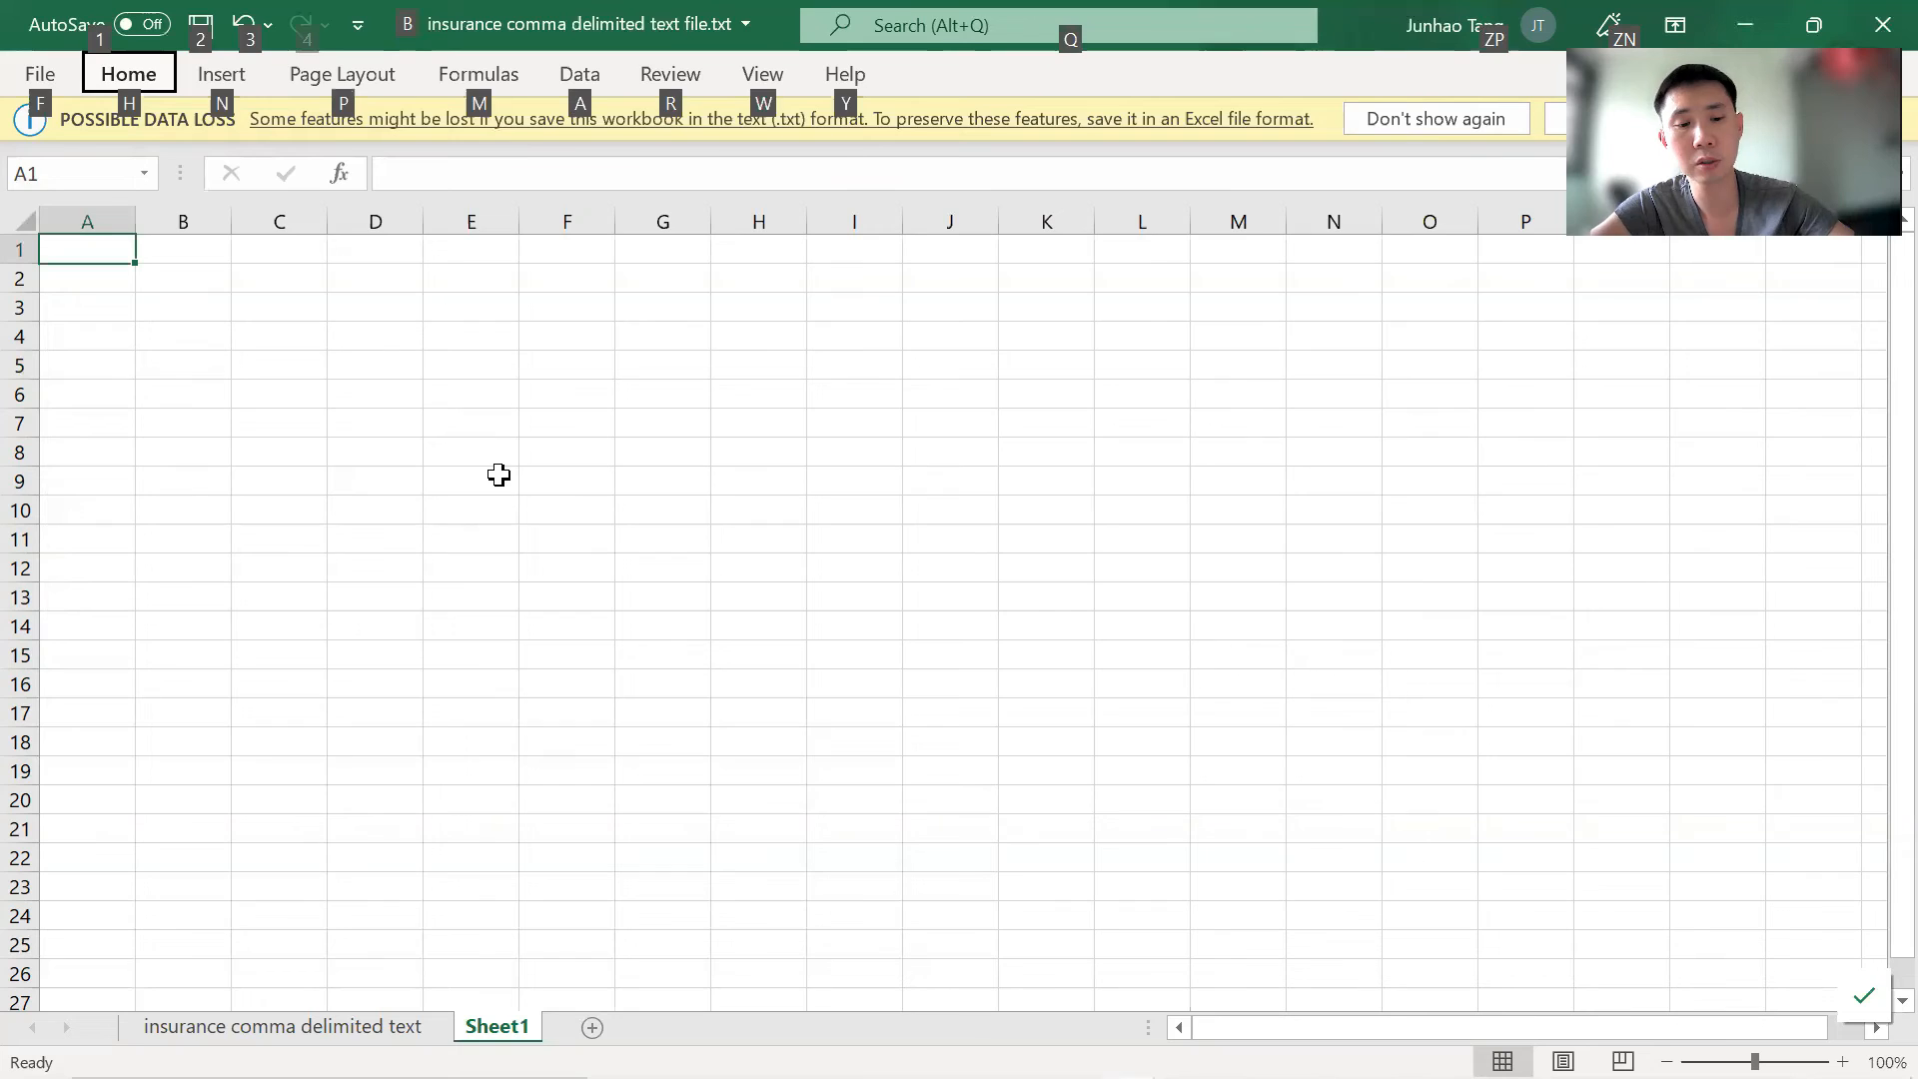
key("a")
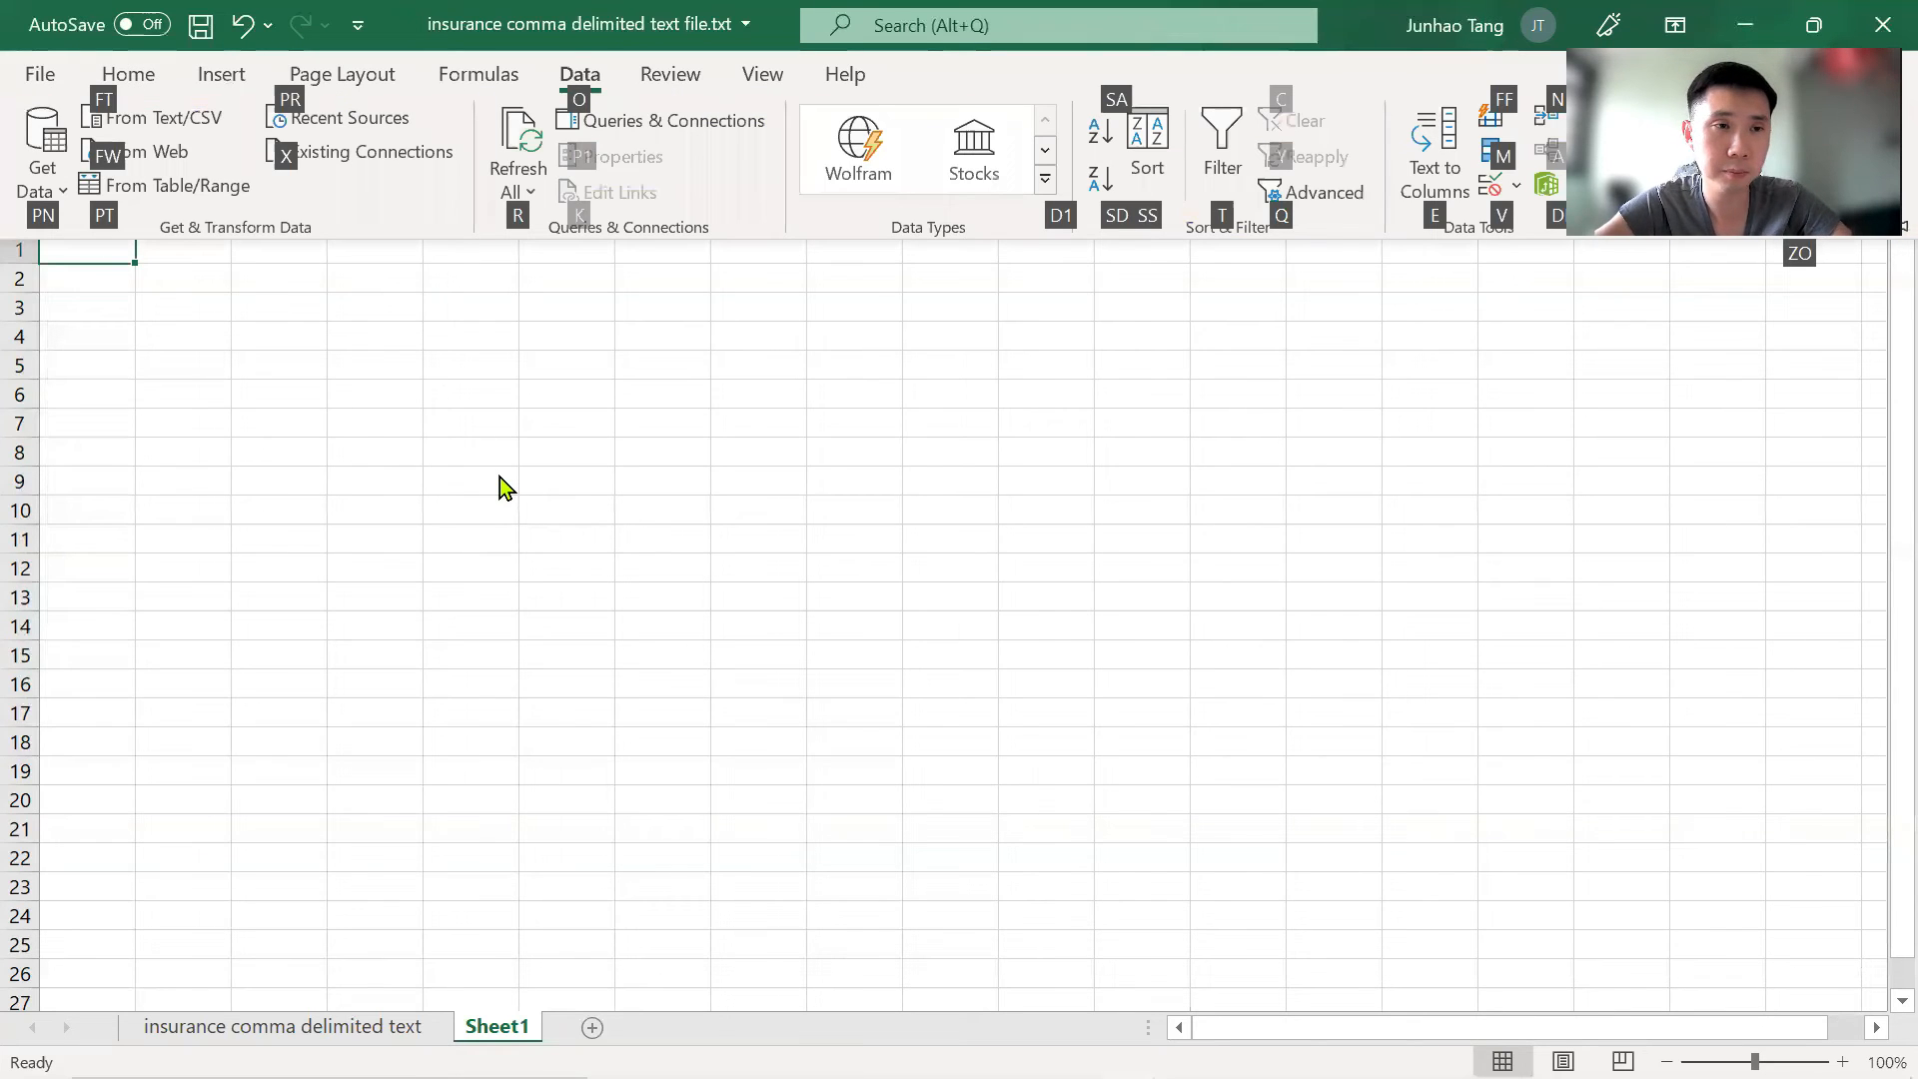
left_click(192, 115)
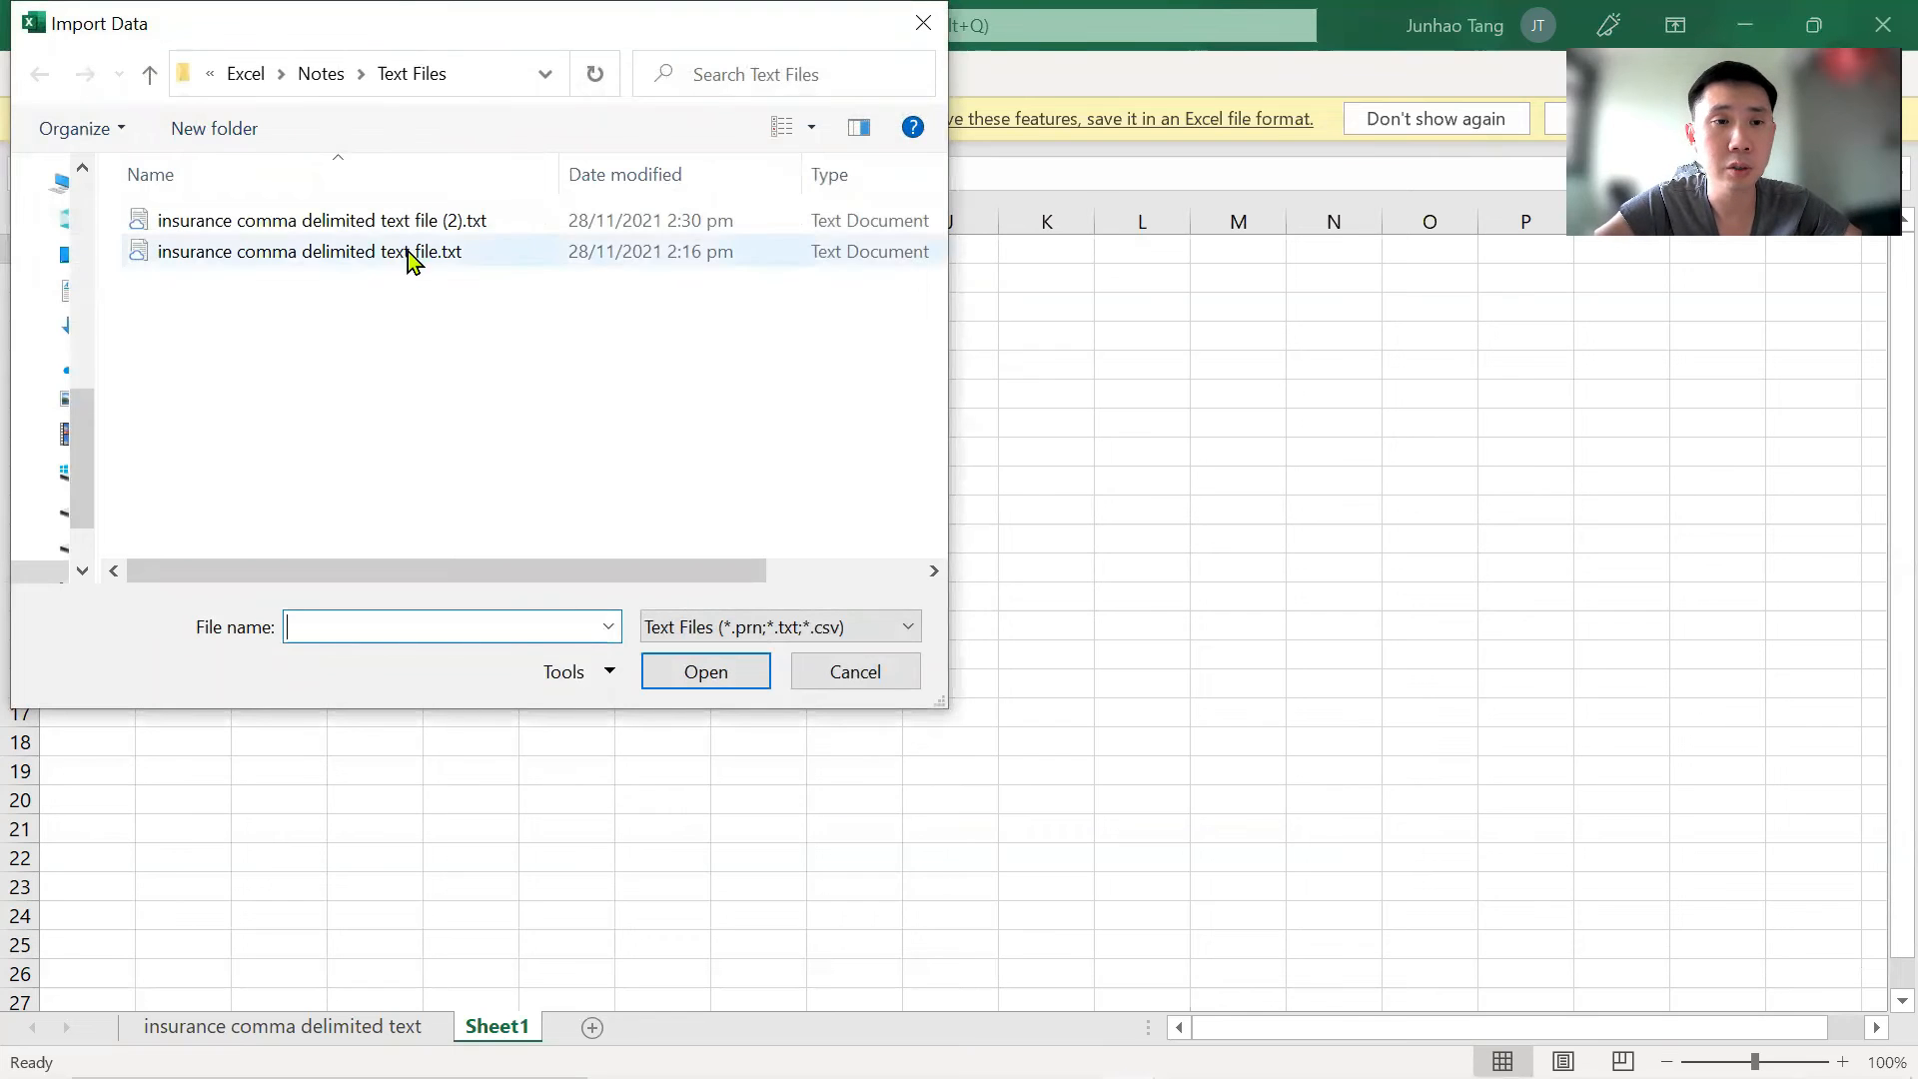
left_click(345, 231)
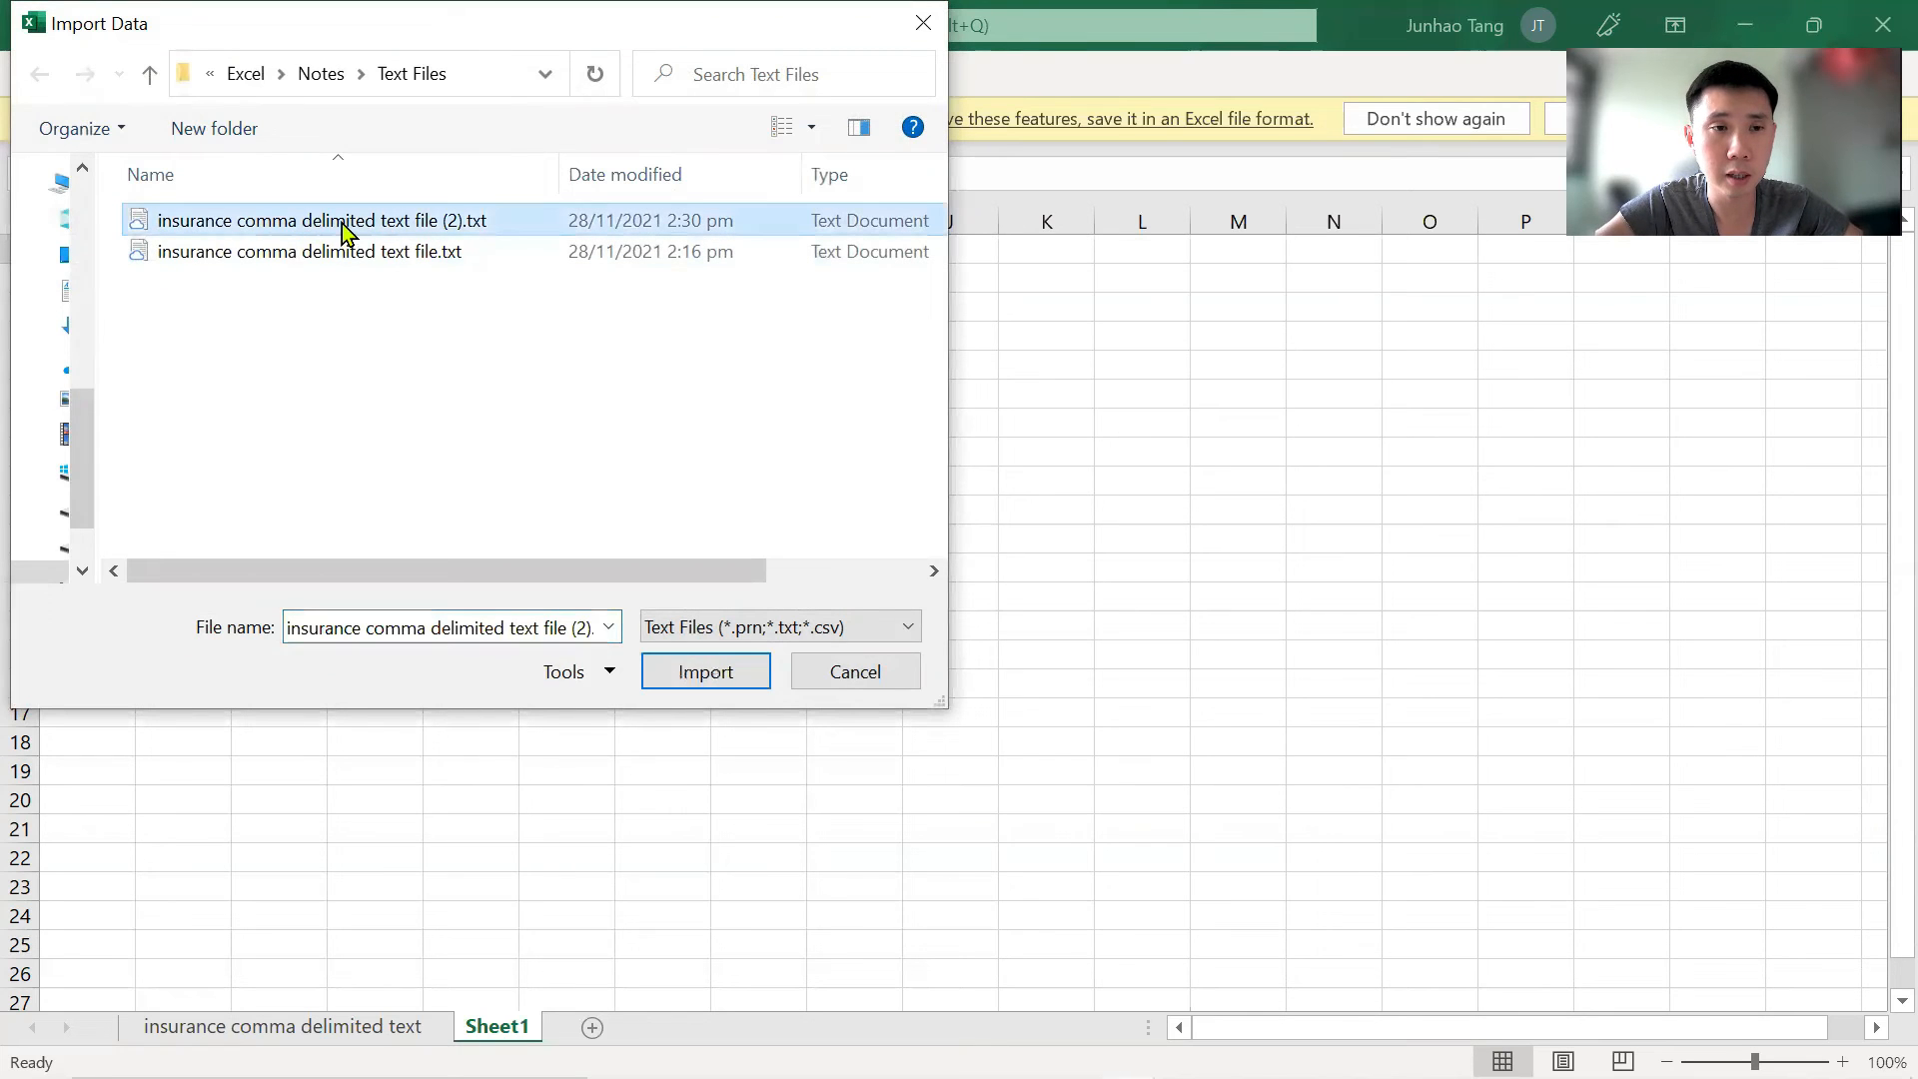
double_click(414, 219)
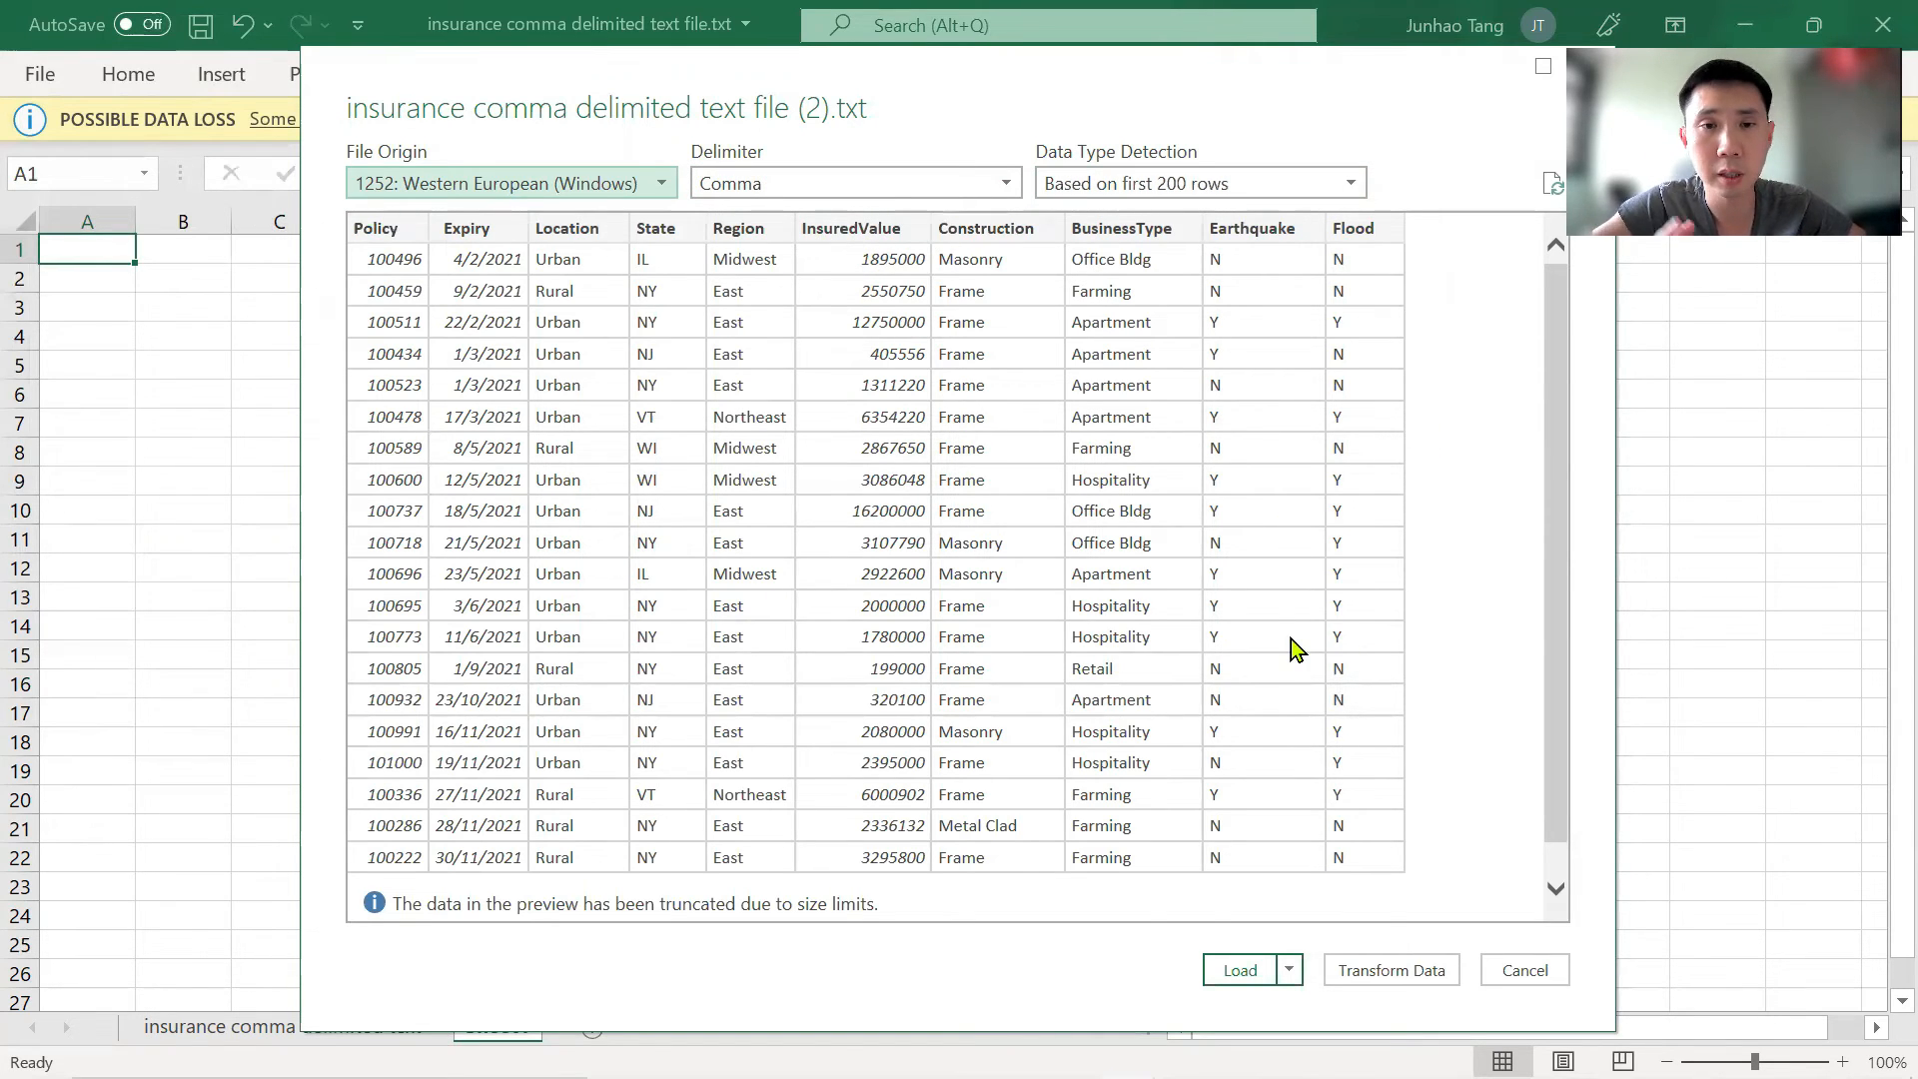
left_click(1238, 970)
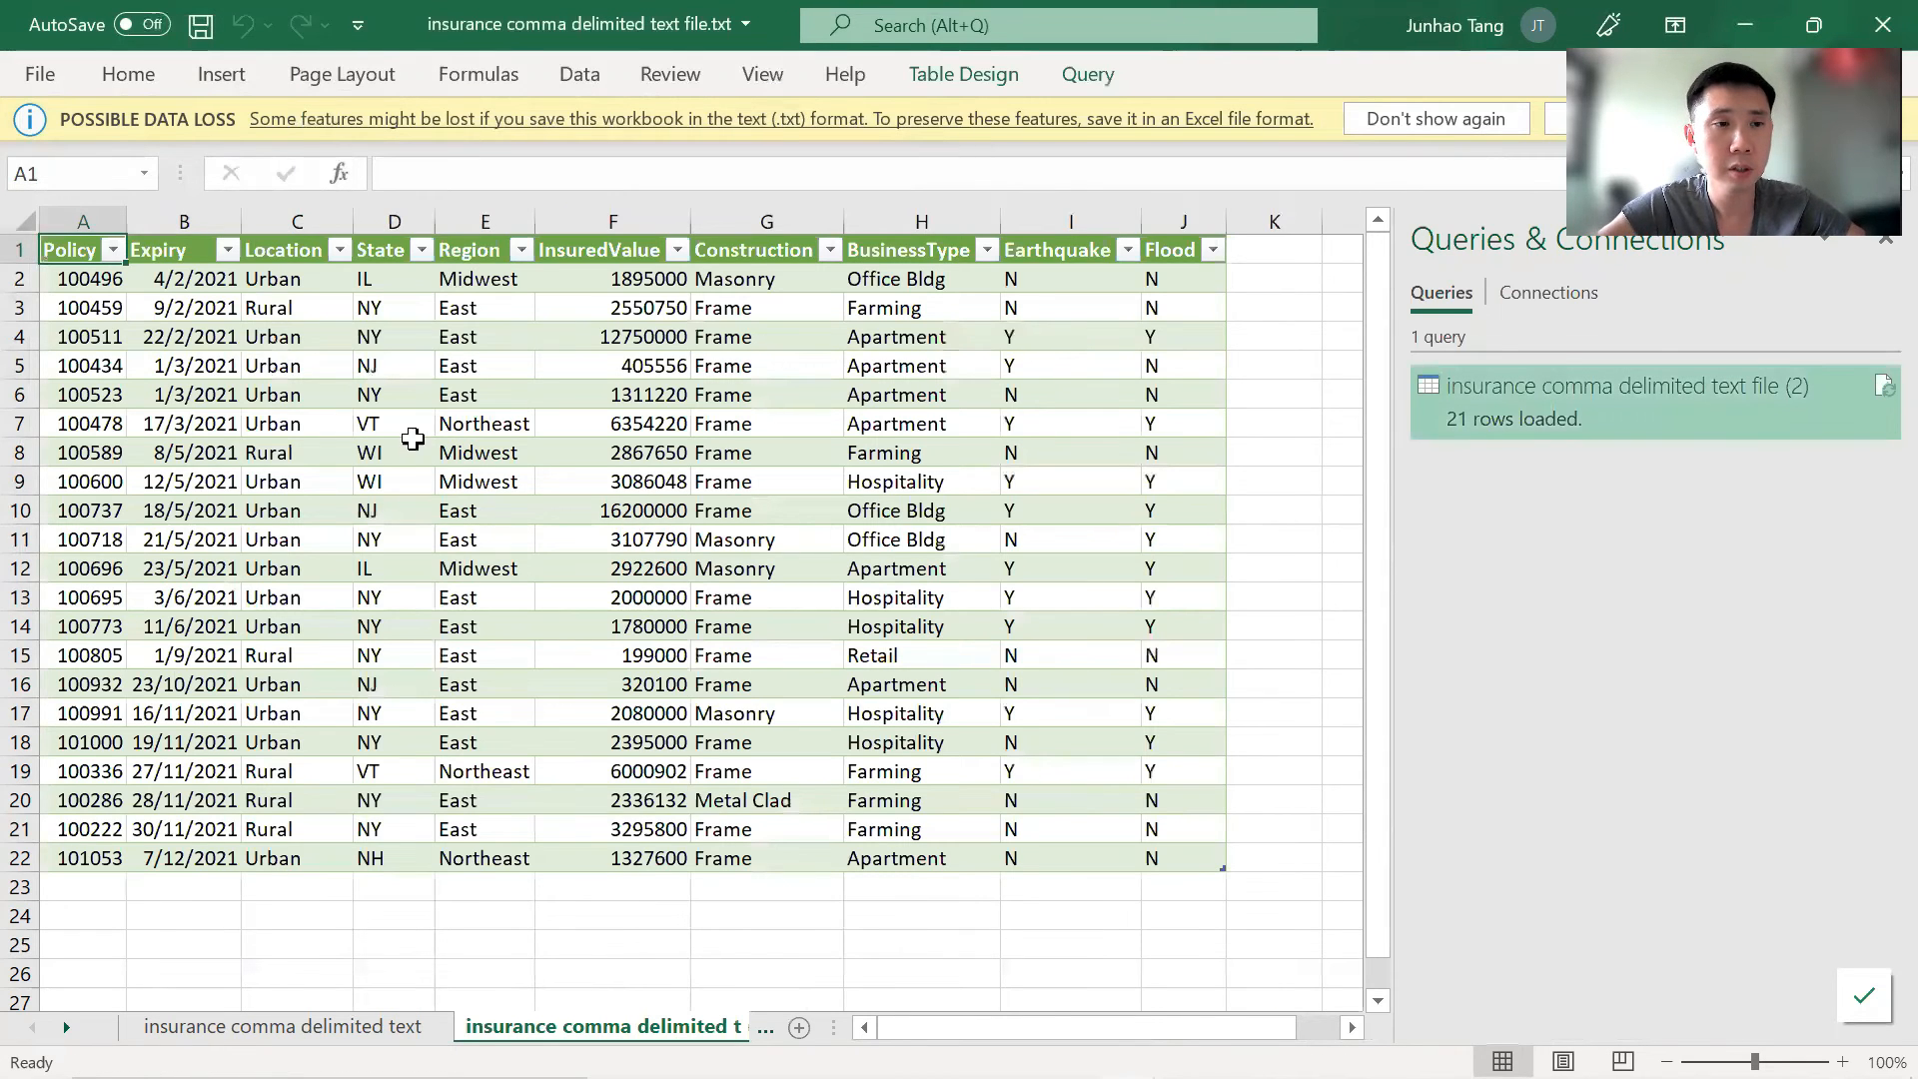
Set the font colour of the first InsuredValue entry, cell F2, to red in the imported table.
left_click(552, 436)
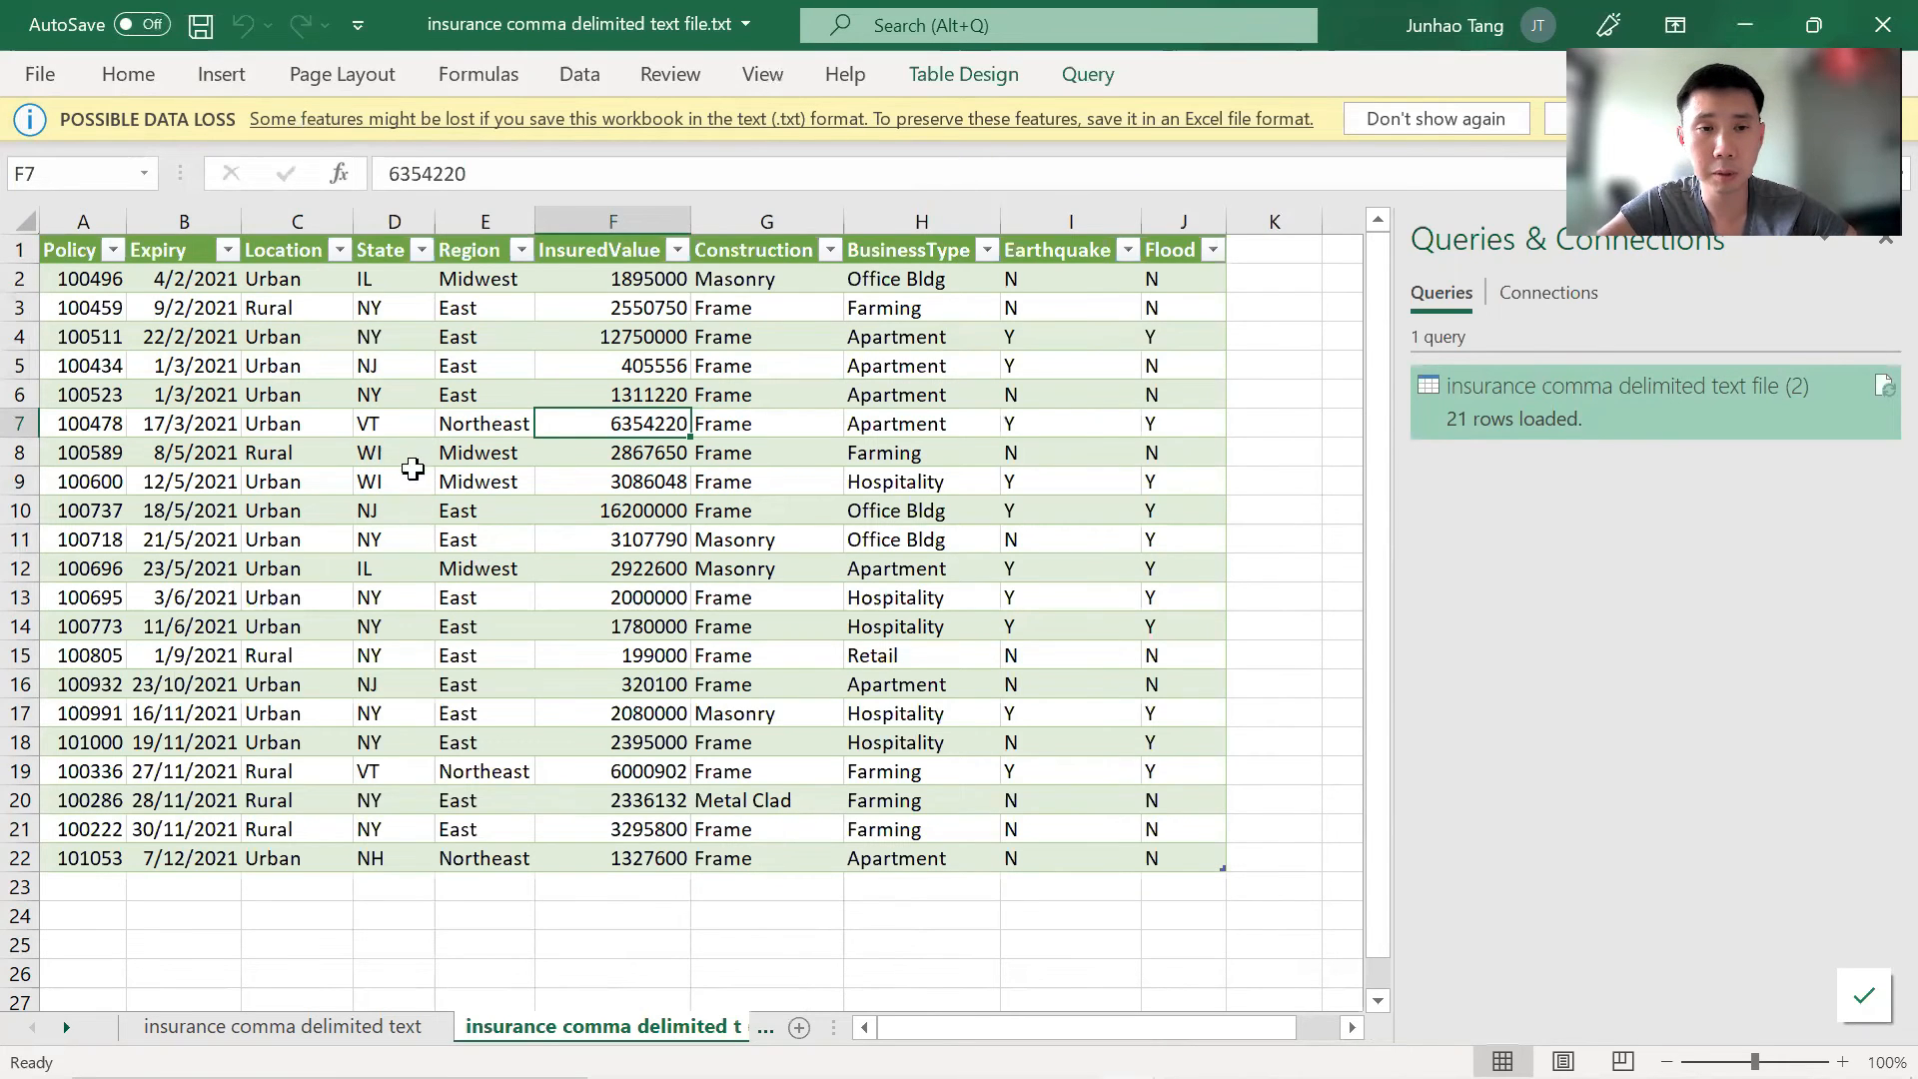
left_click(344, 417)
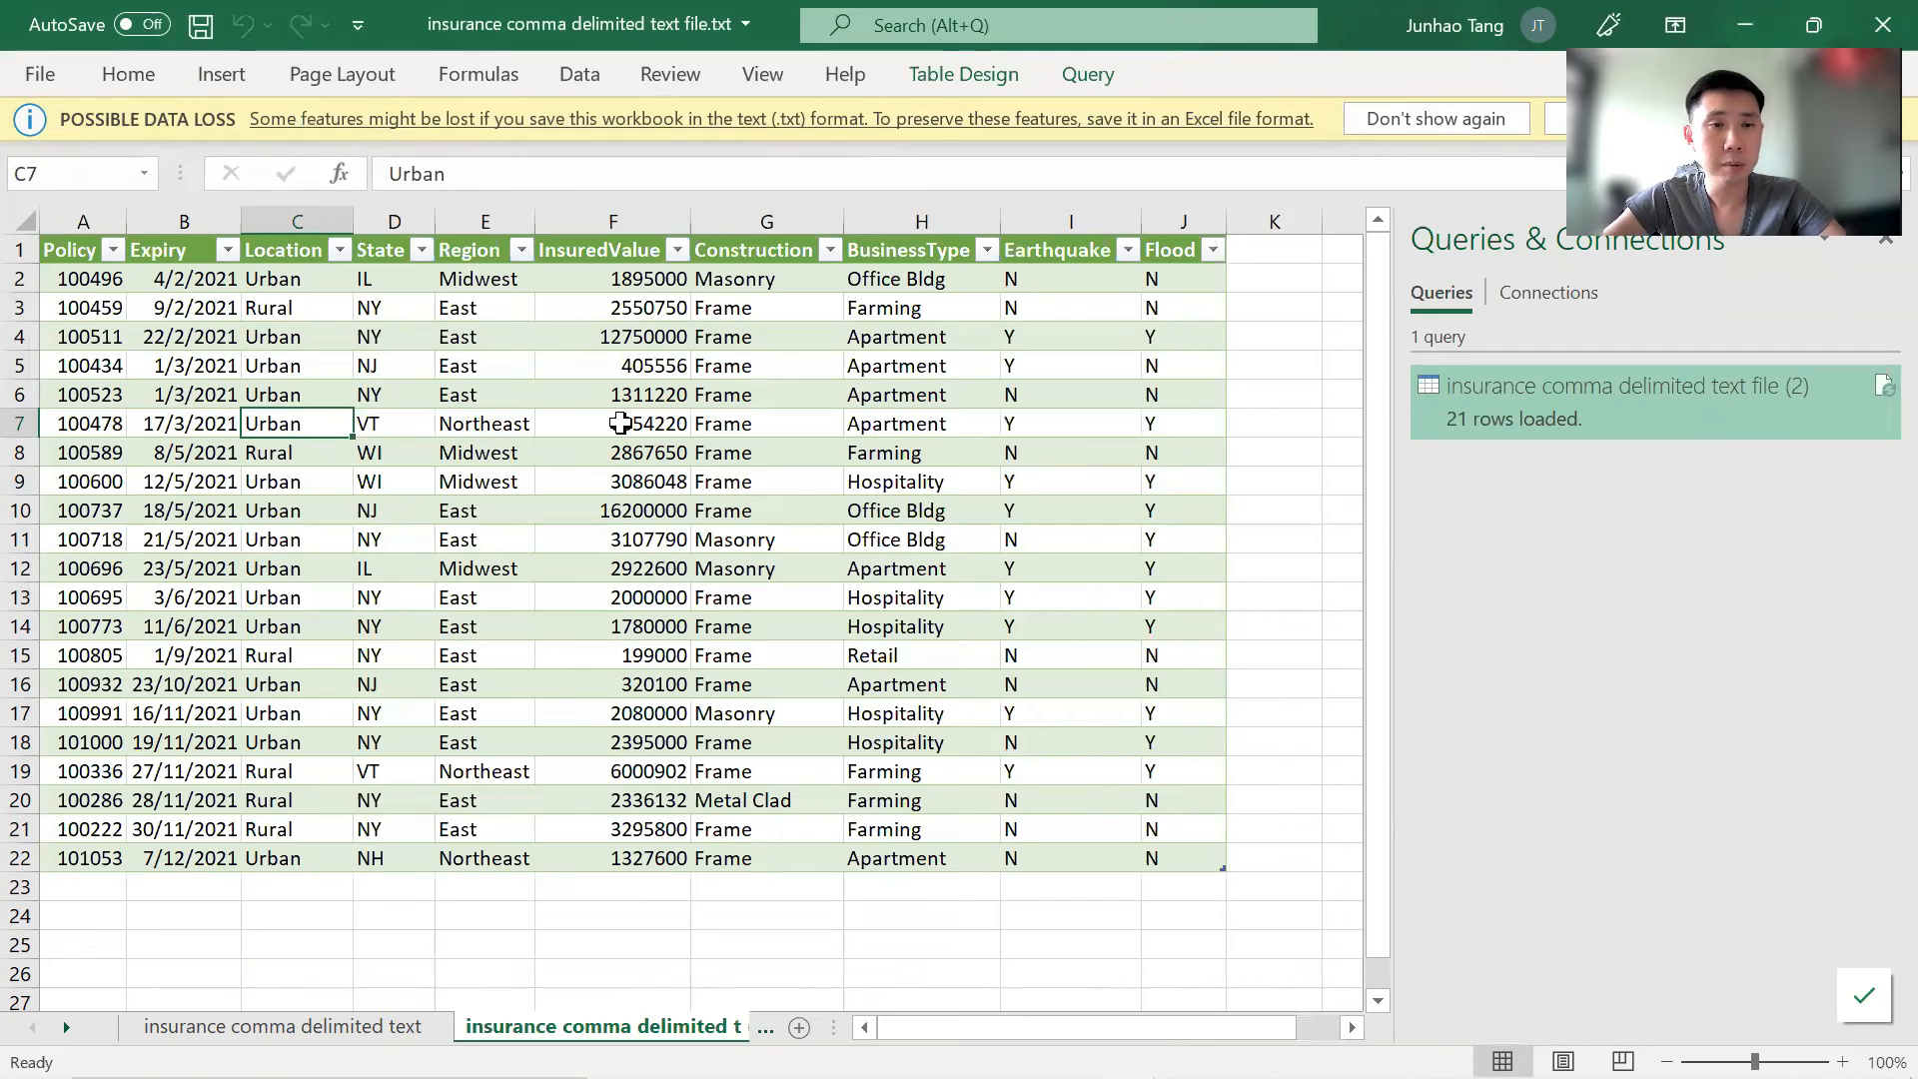
key("Right")
key("Right")
key("Up")
key("Up")
key("Up")
key("Up")
key("Right")
key("Up")
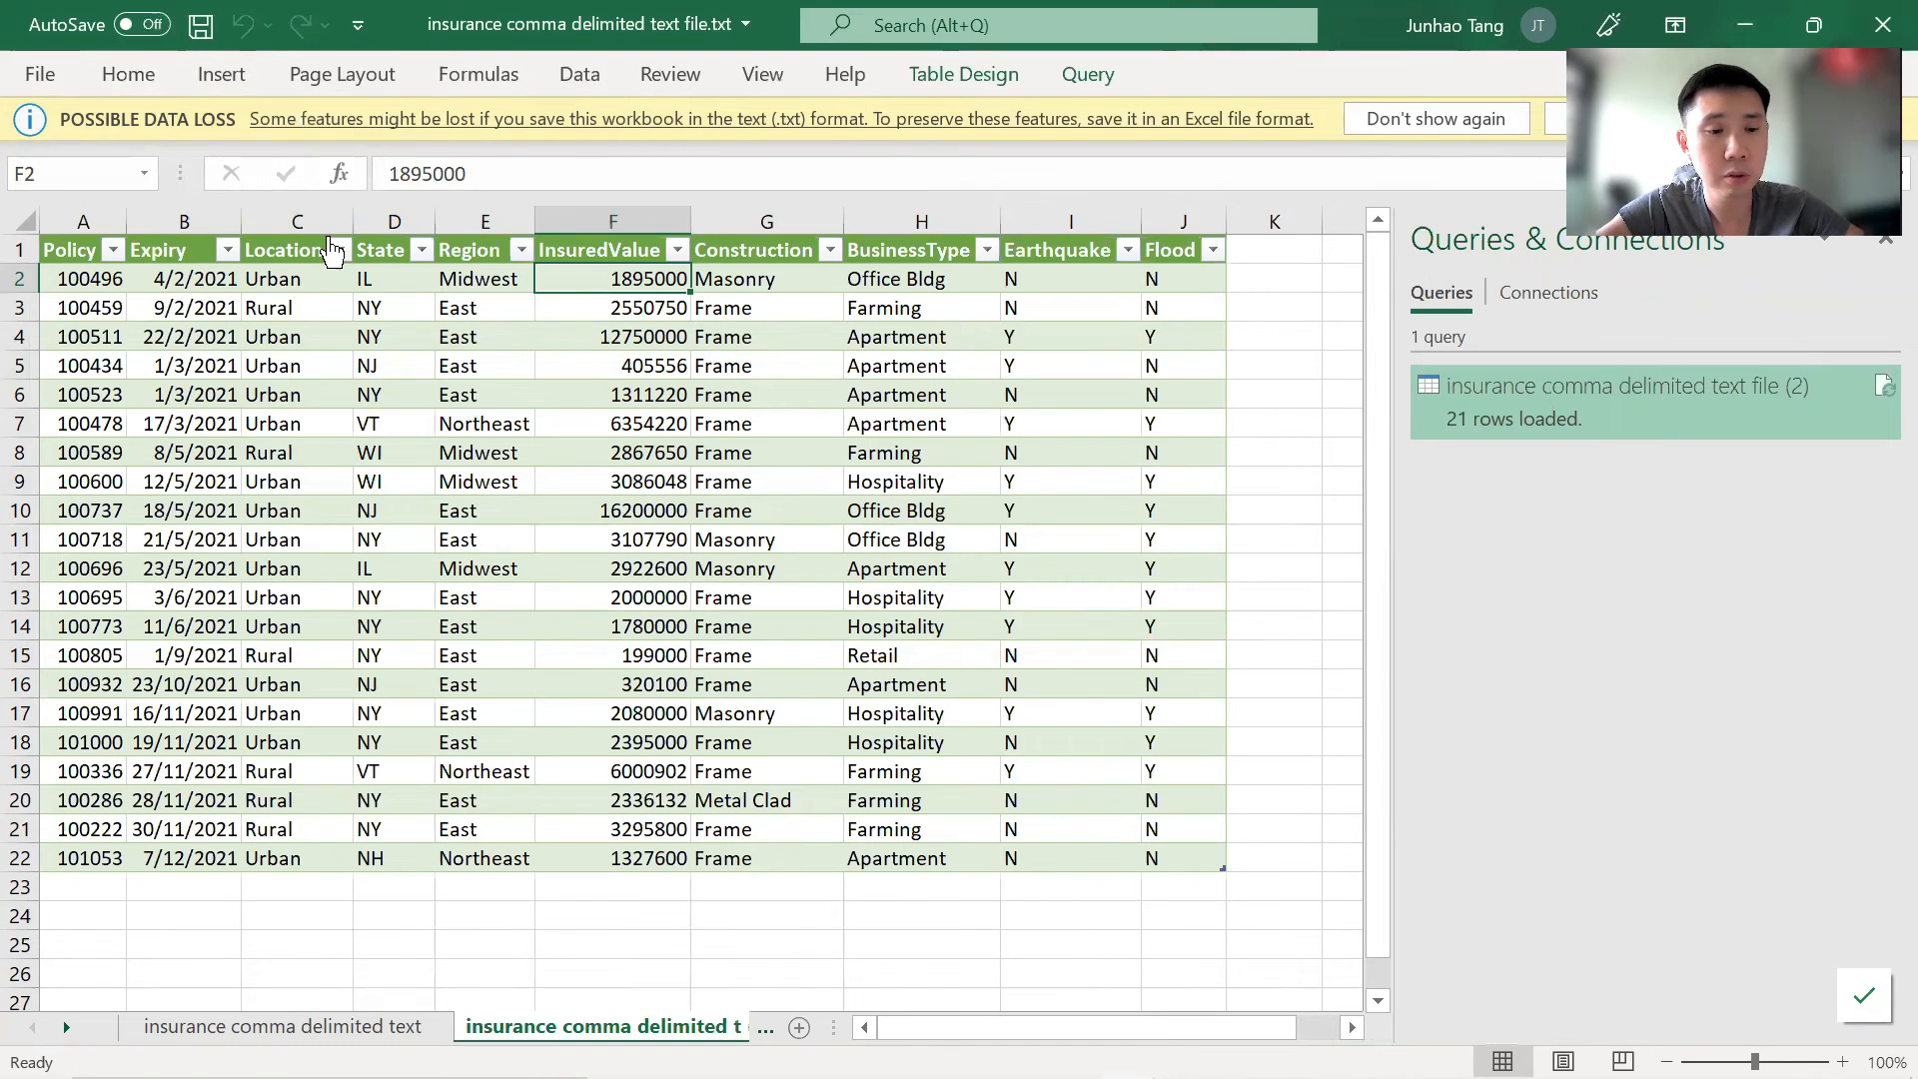
key("alt")
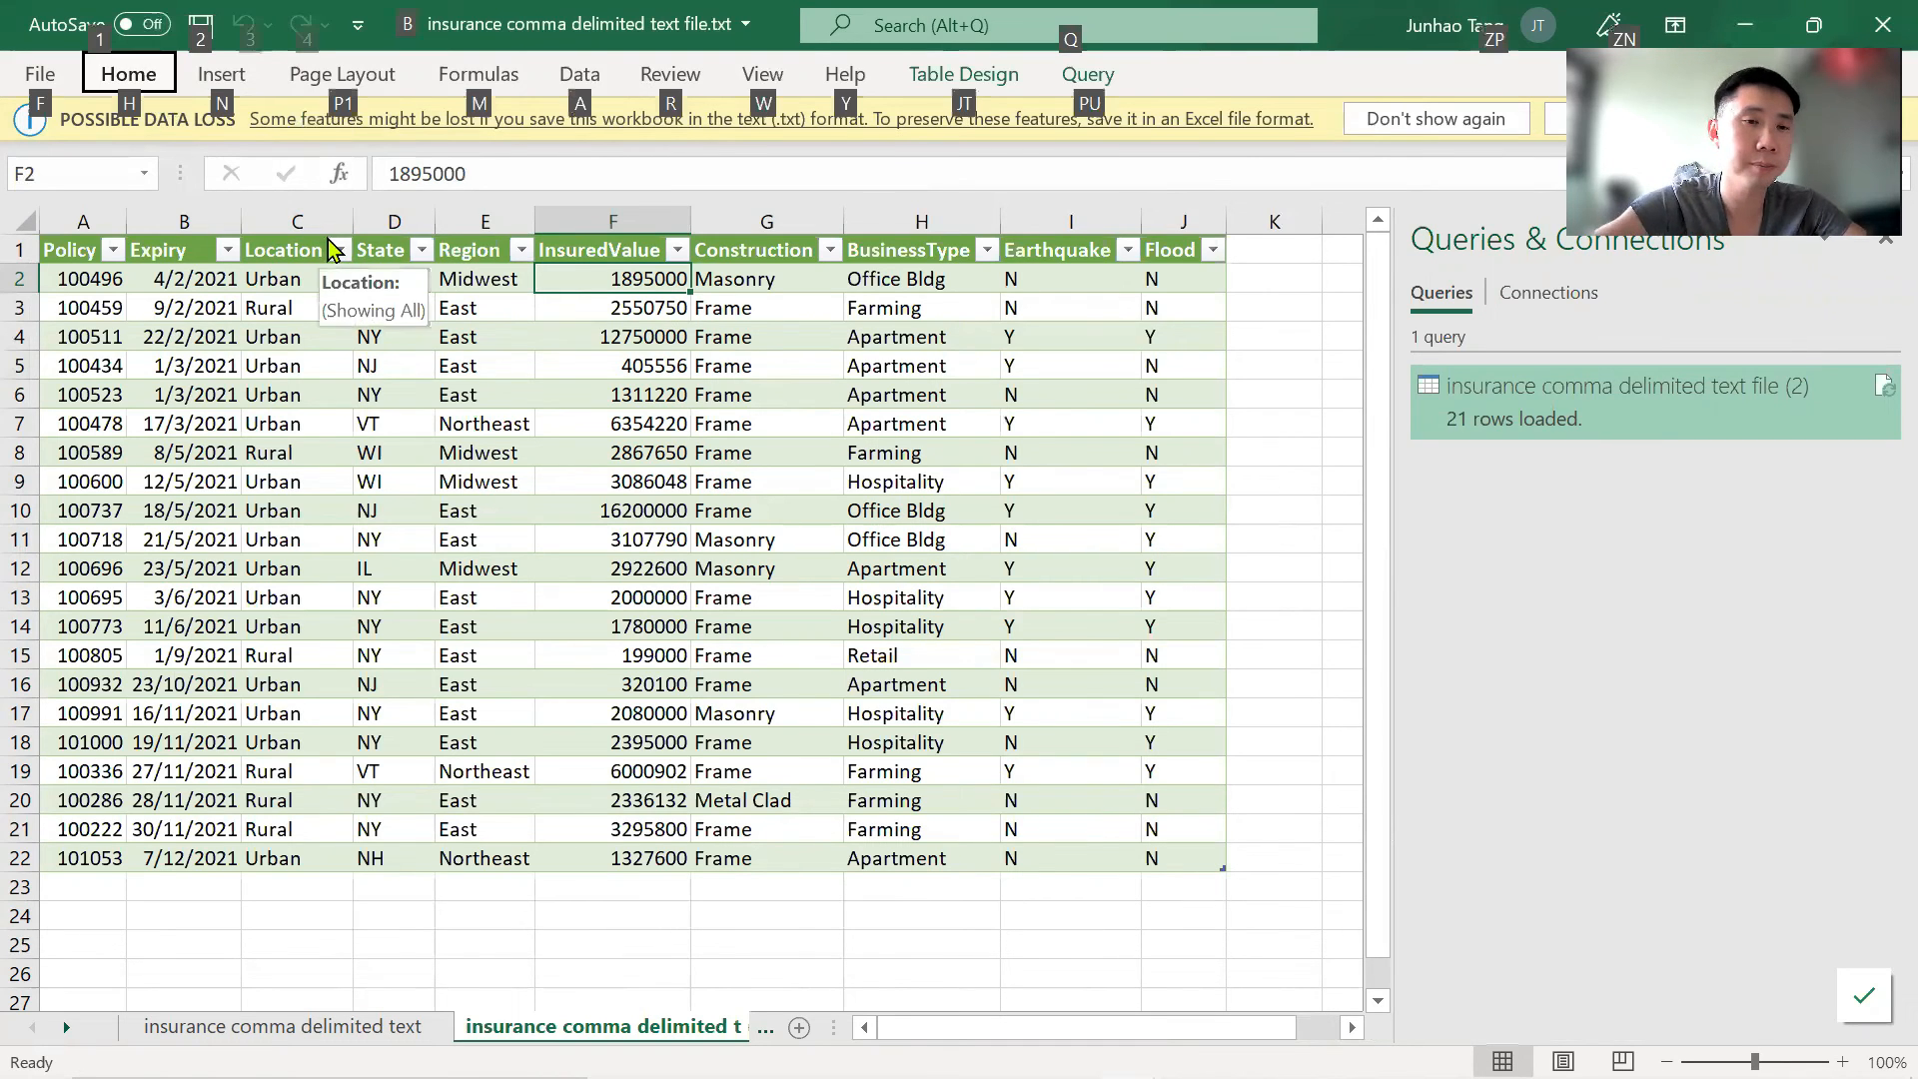
key("h")
left_click(420, 180)
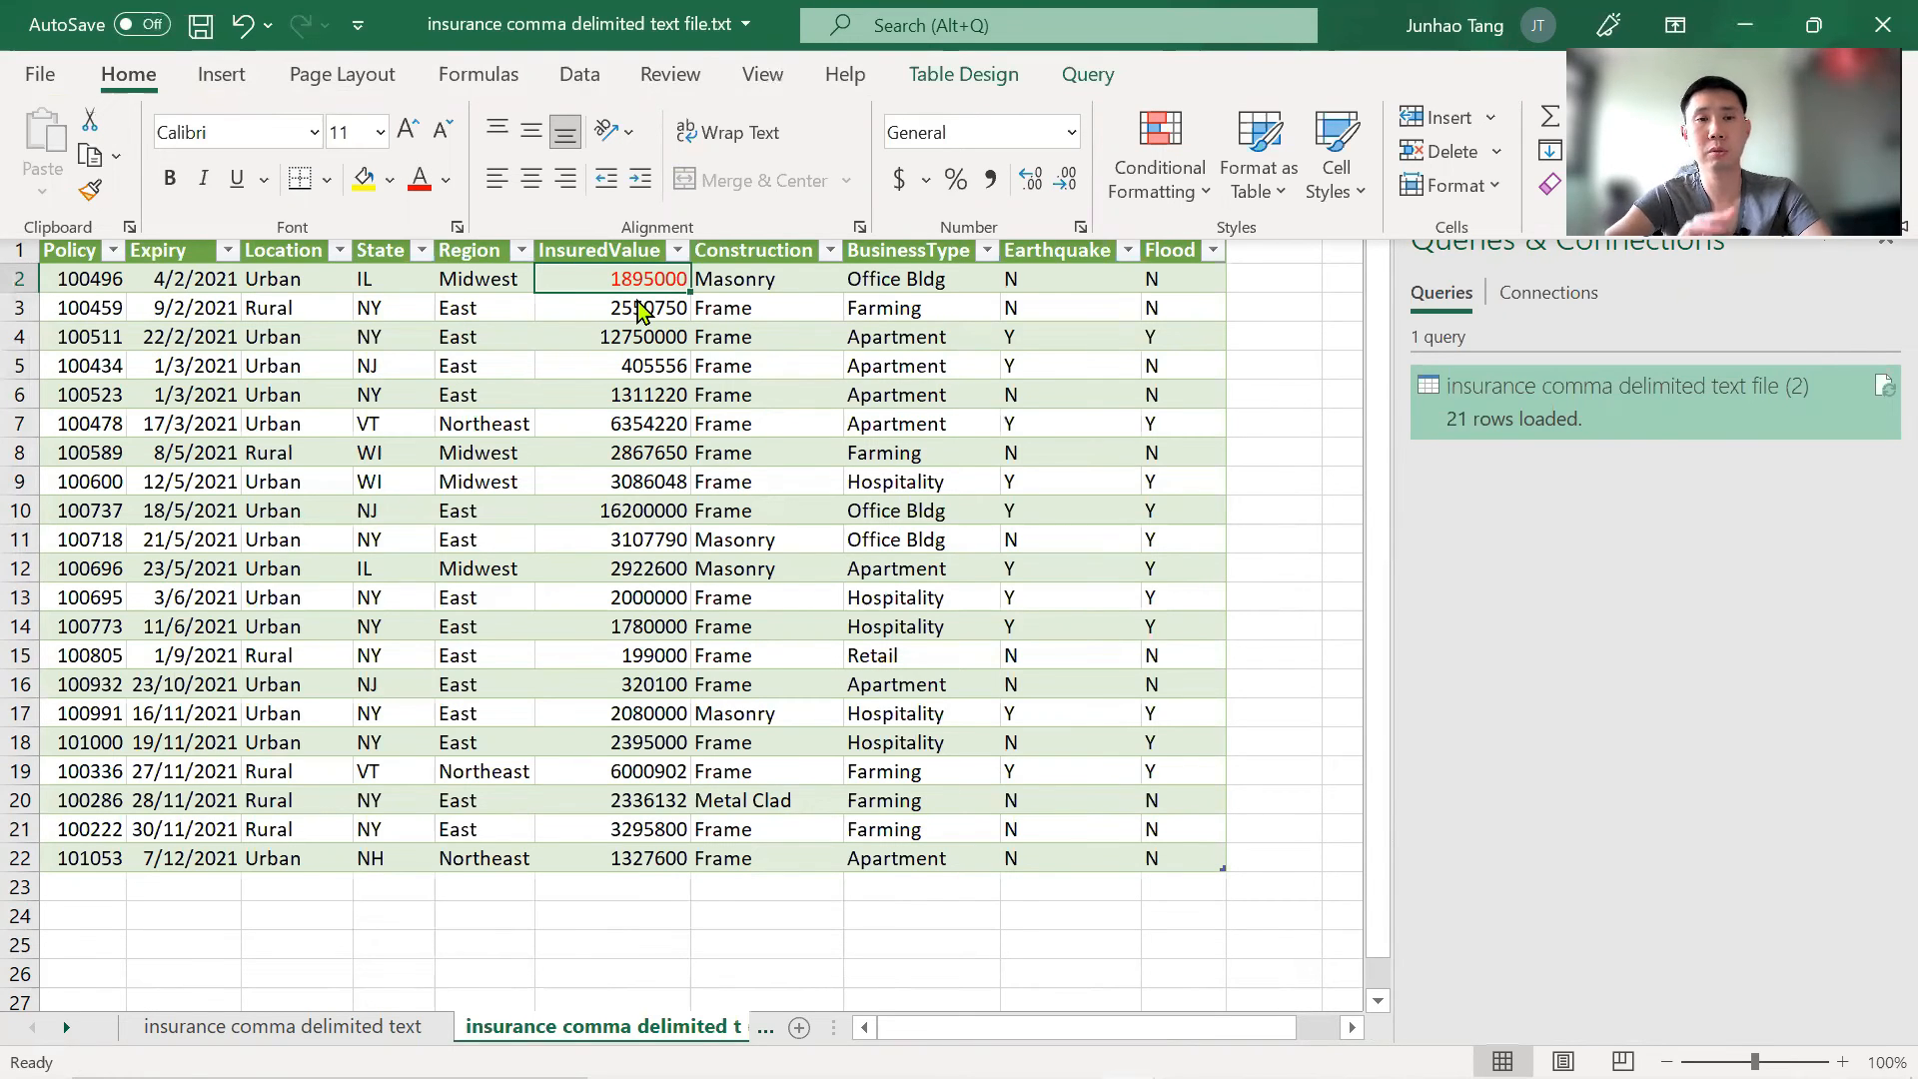
Switch to the Text Files folder and open insurance comma delimited text file (2).txt in Notepad.
key("alt+Tab")
key("alt+Tab")
key("alt+Down")
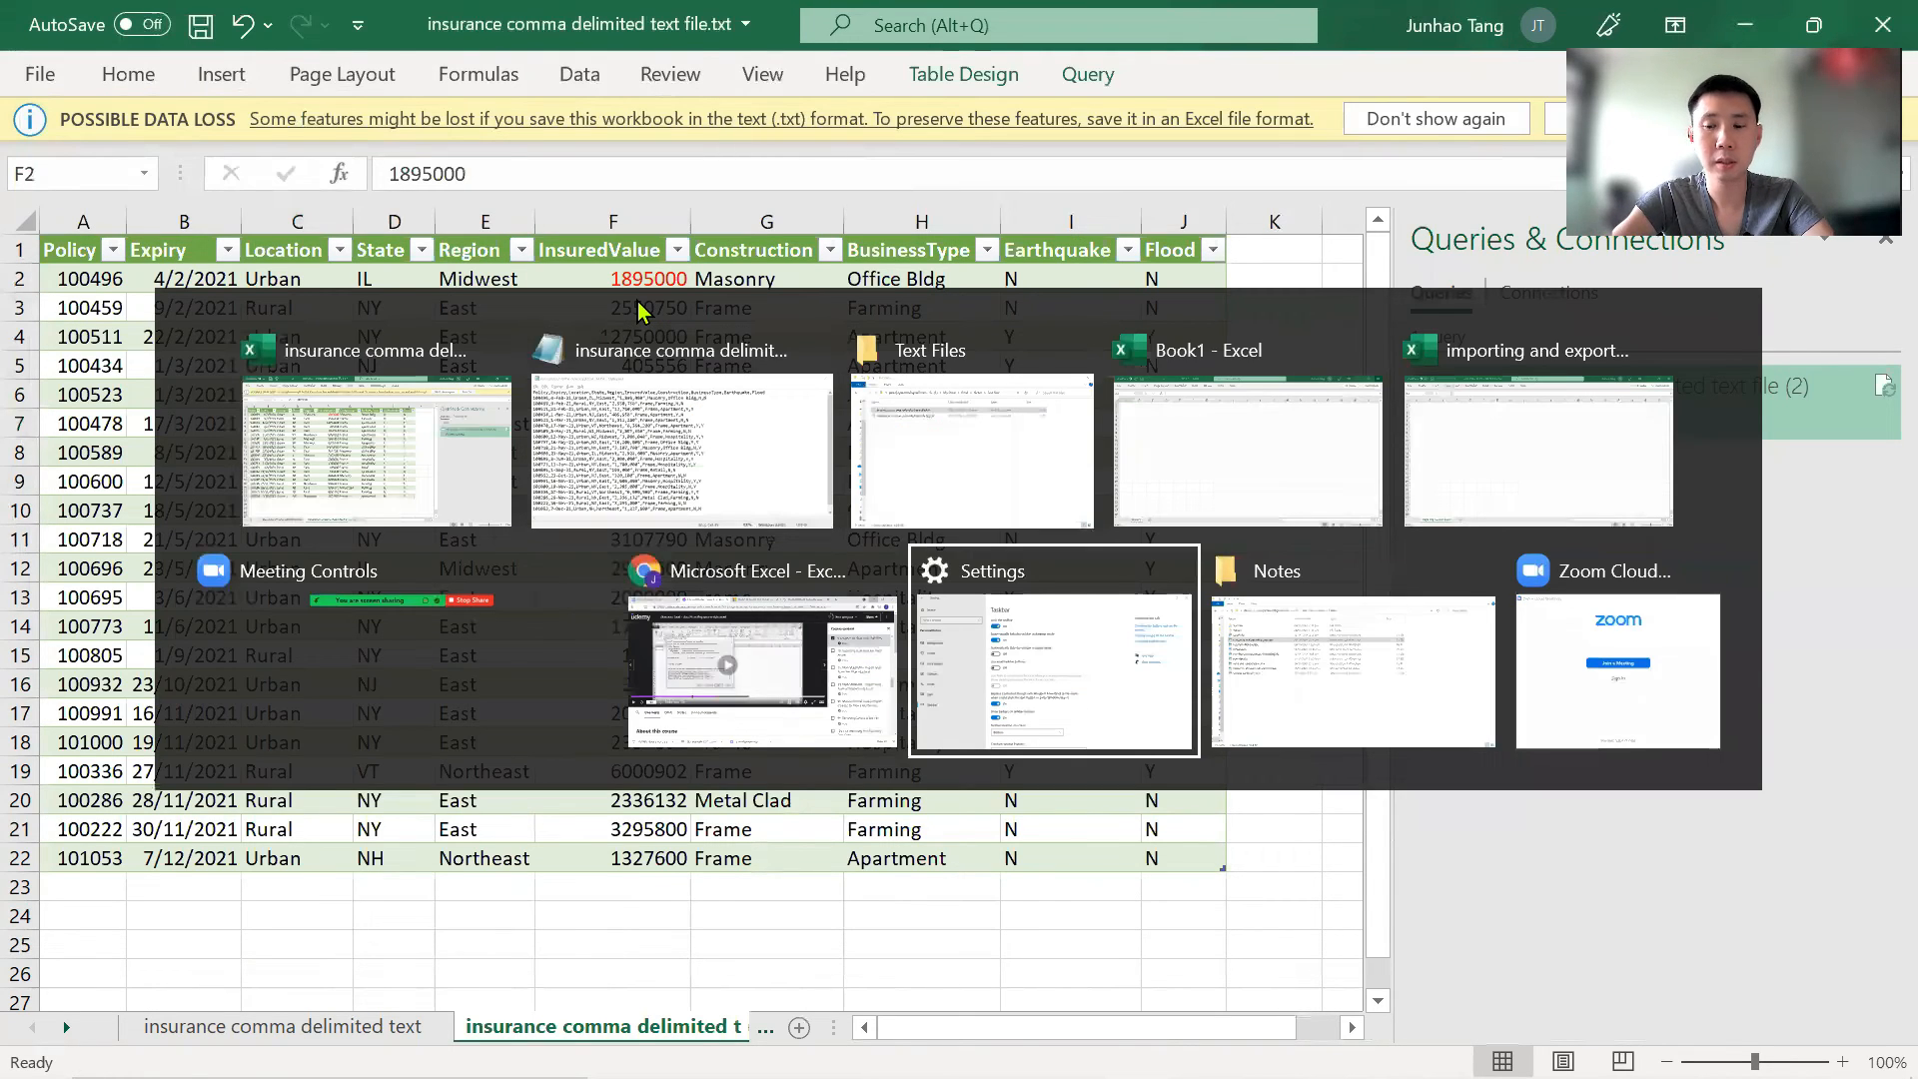
left_click(637, 302)
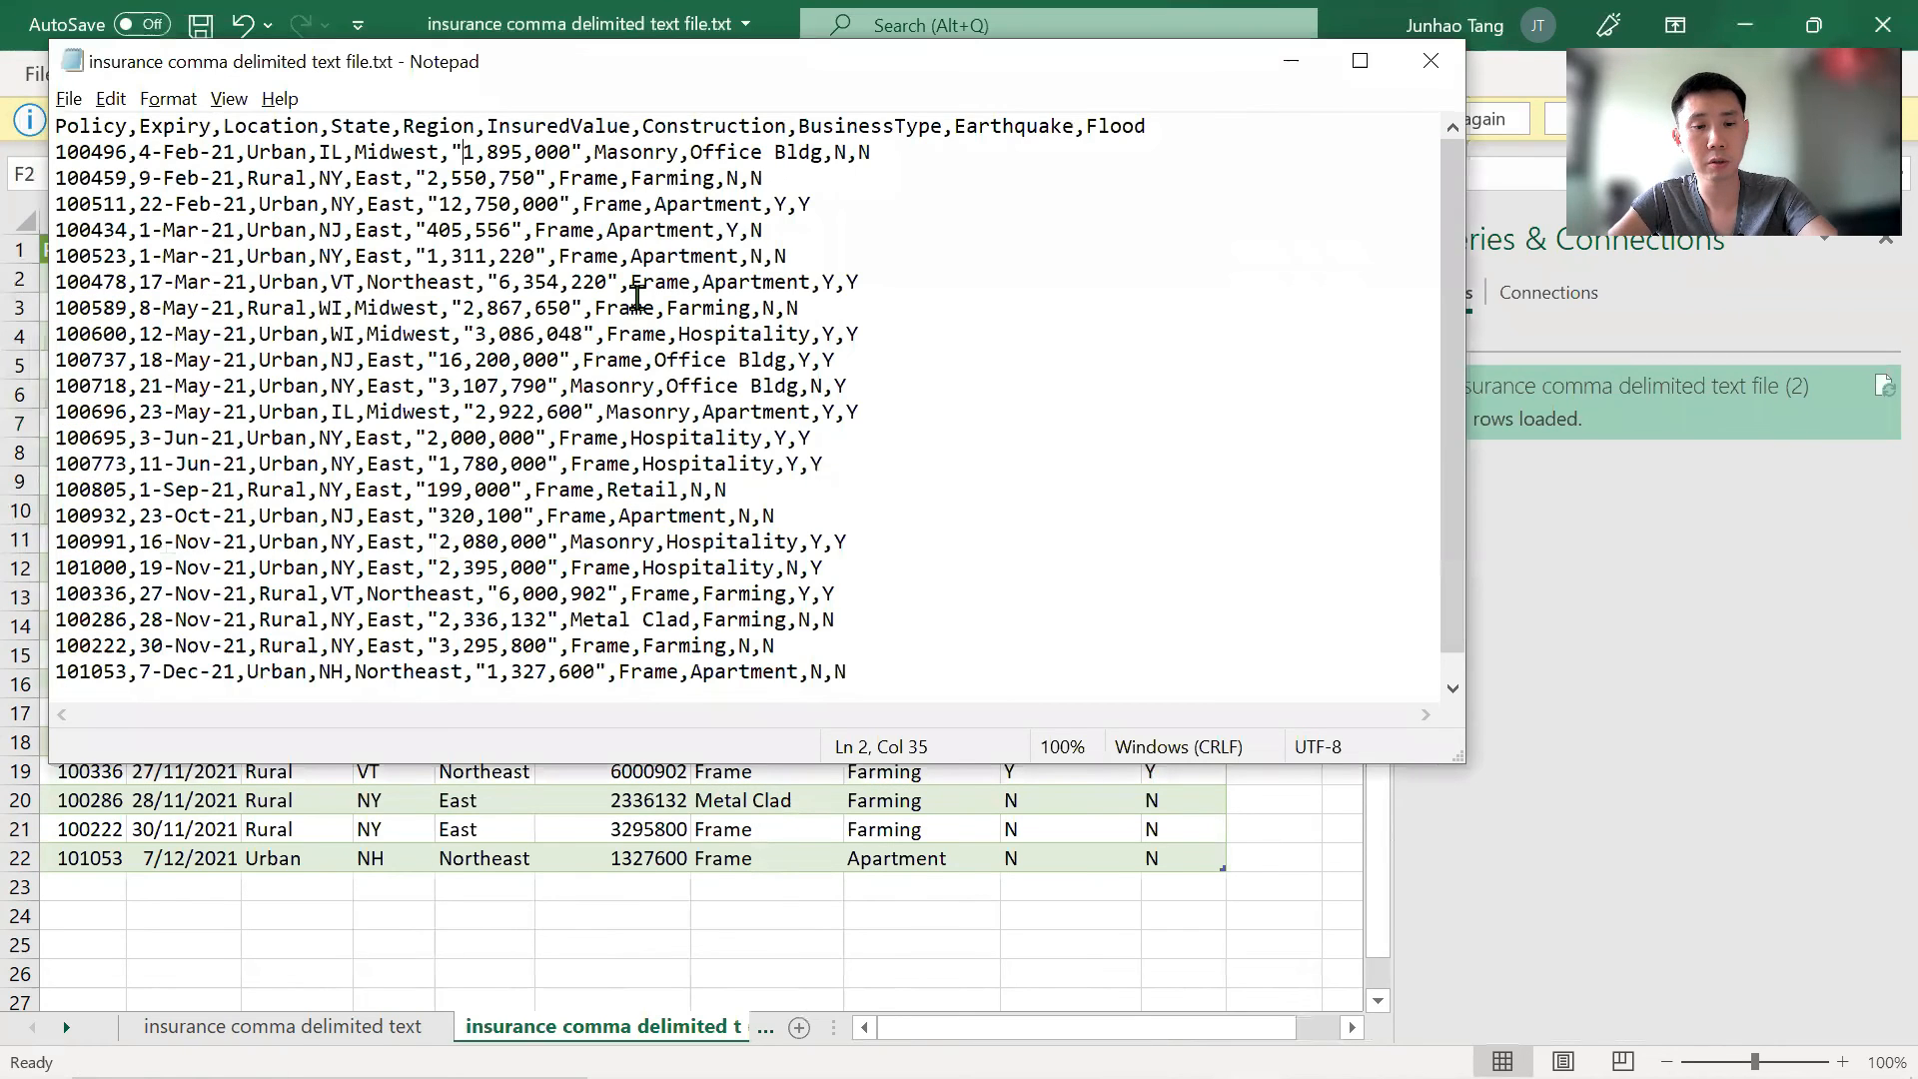
key("alt+Tab")
key("alt+Tab")
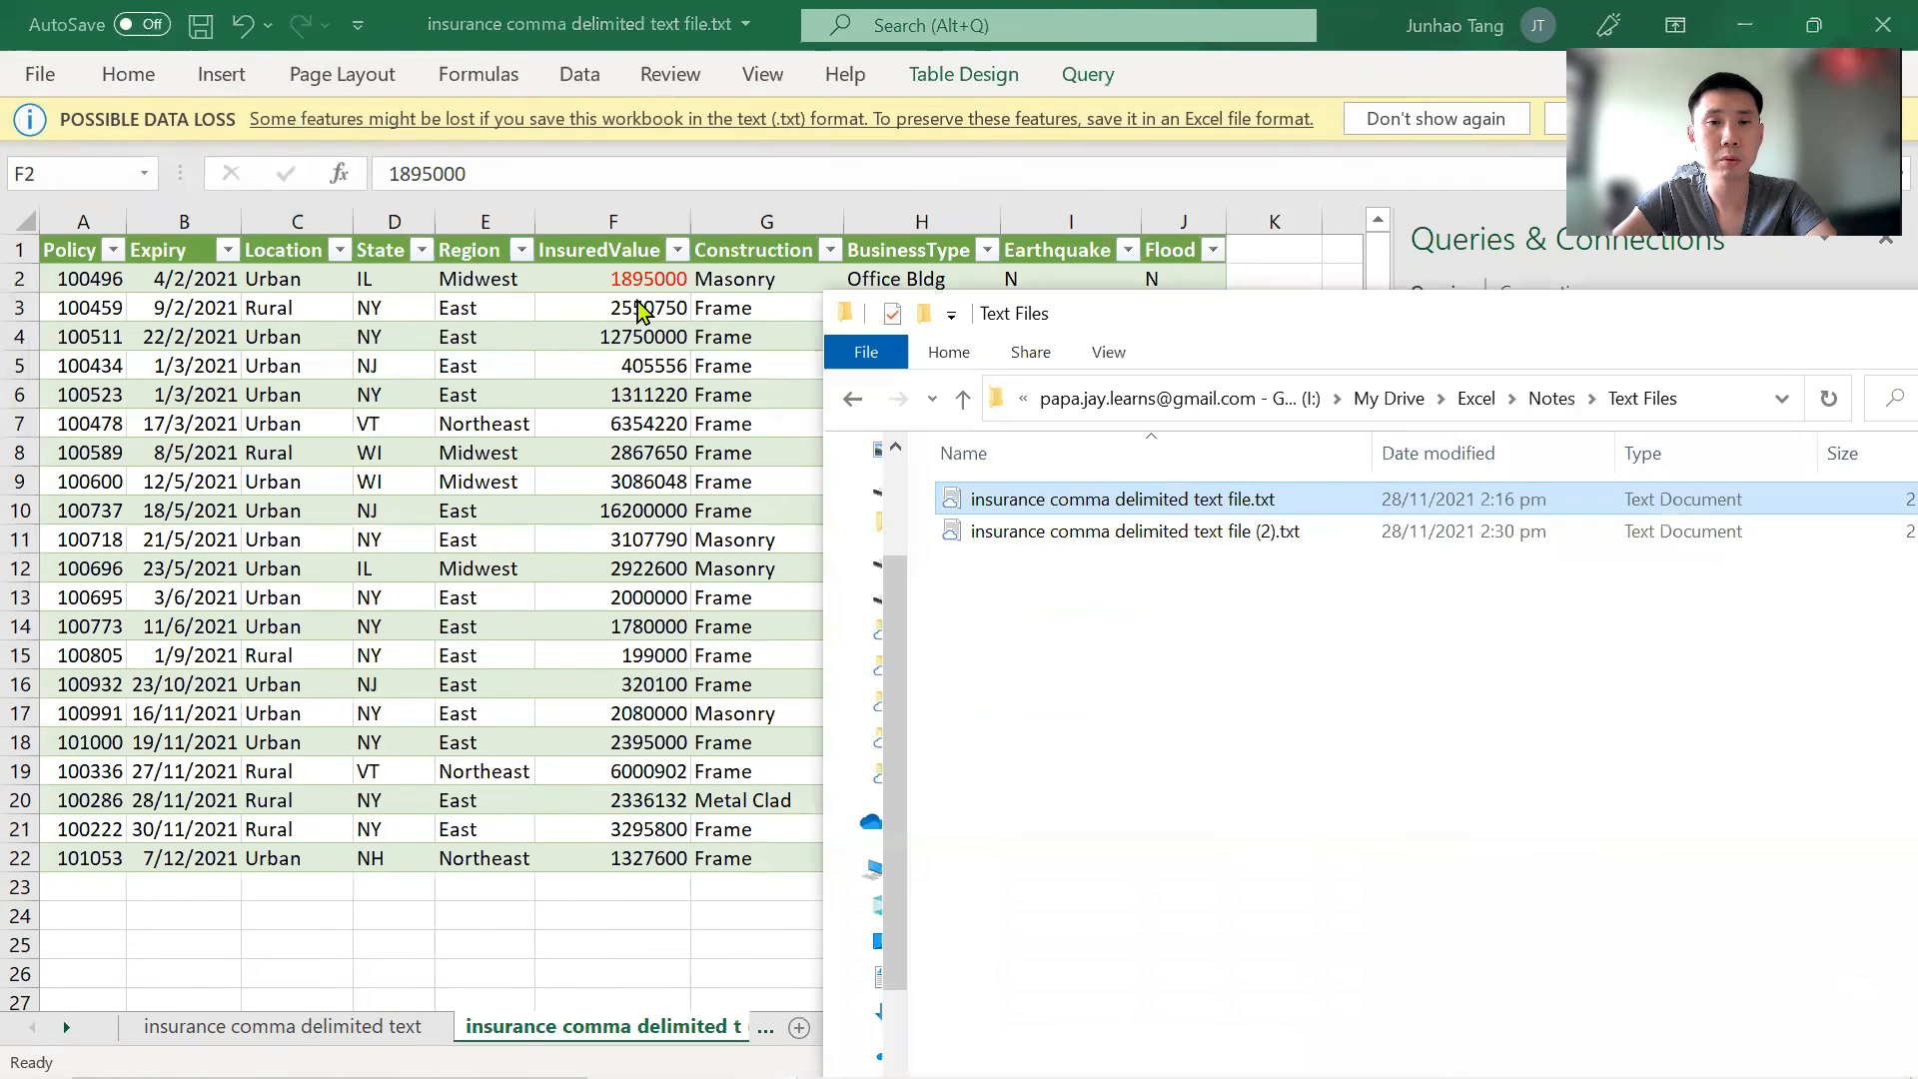
key("Down")
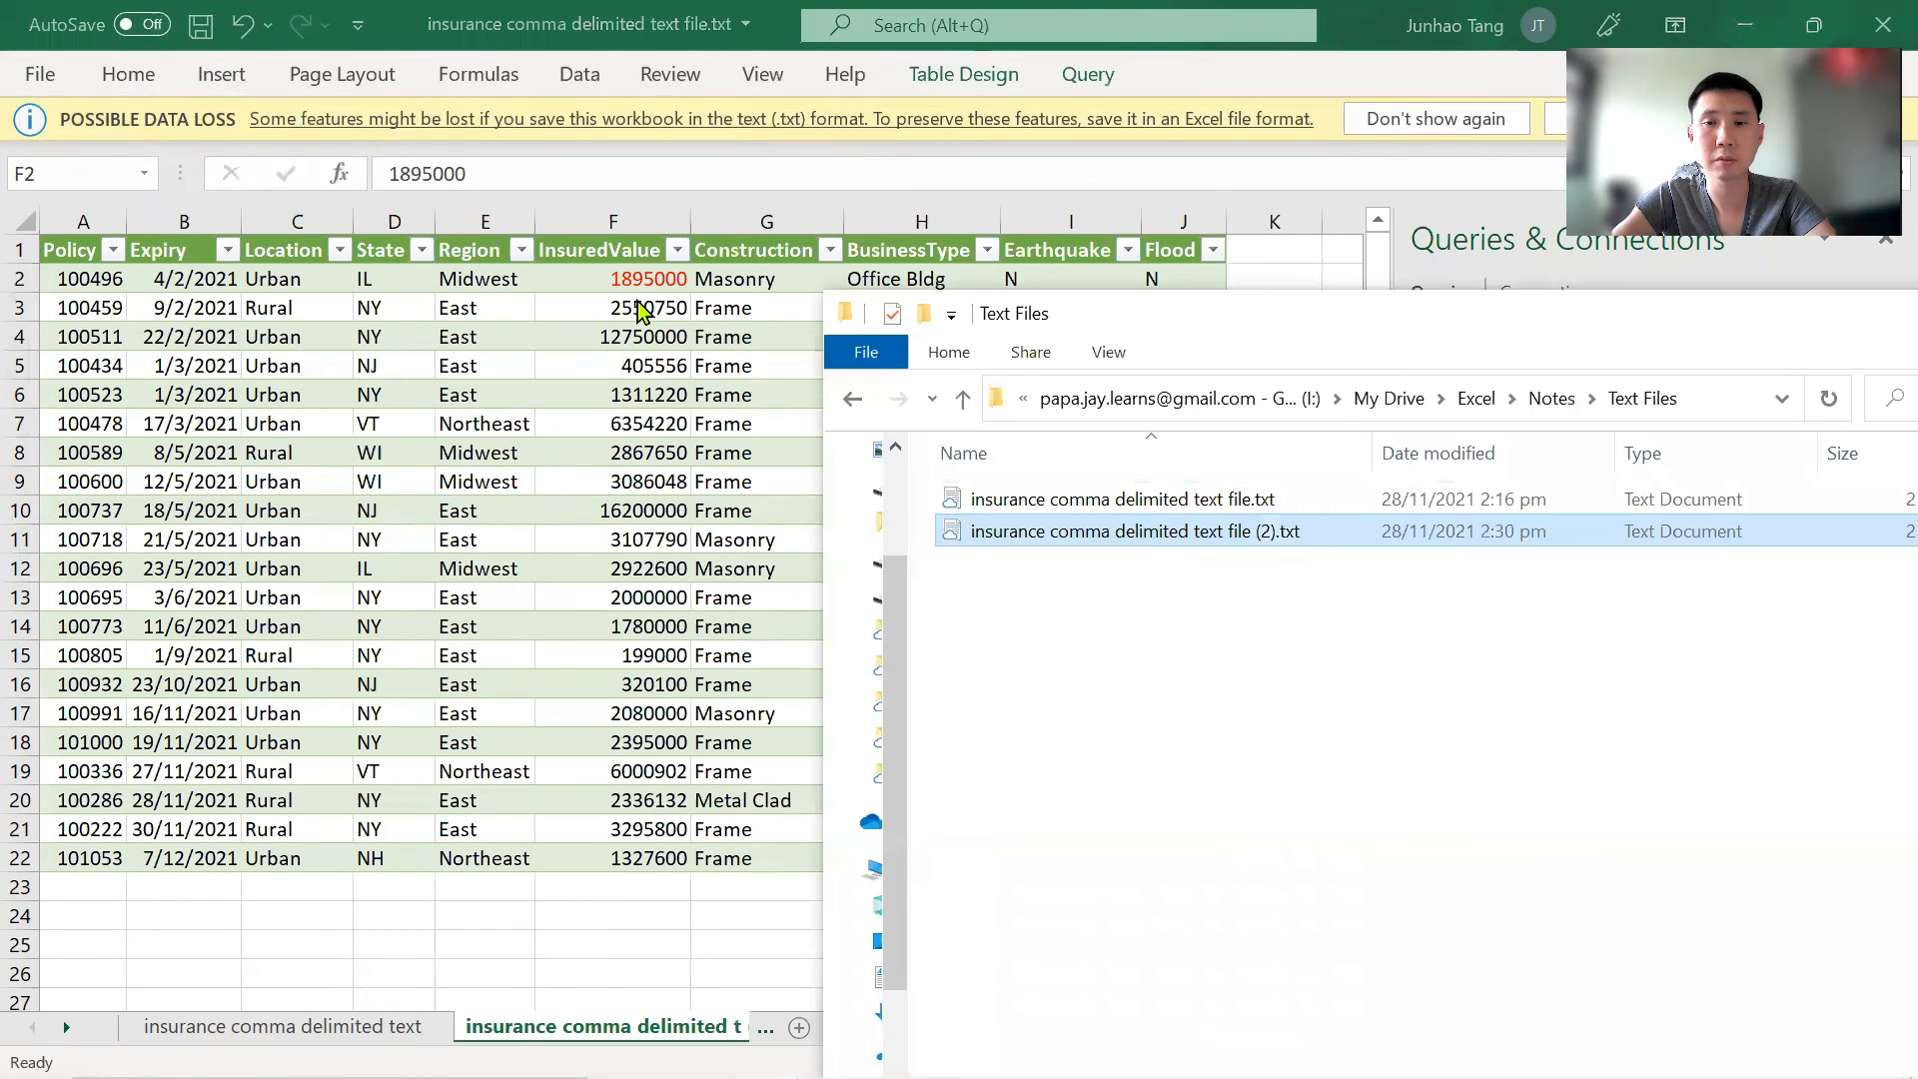
double_click(1067, 540)
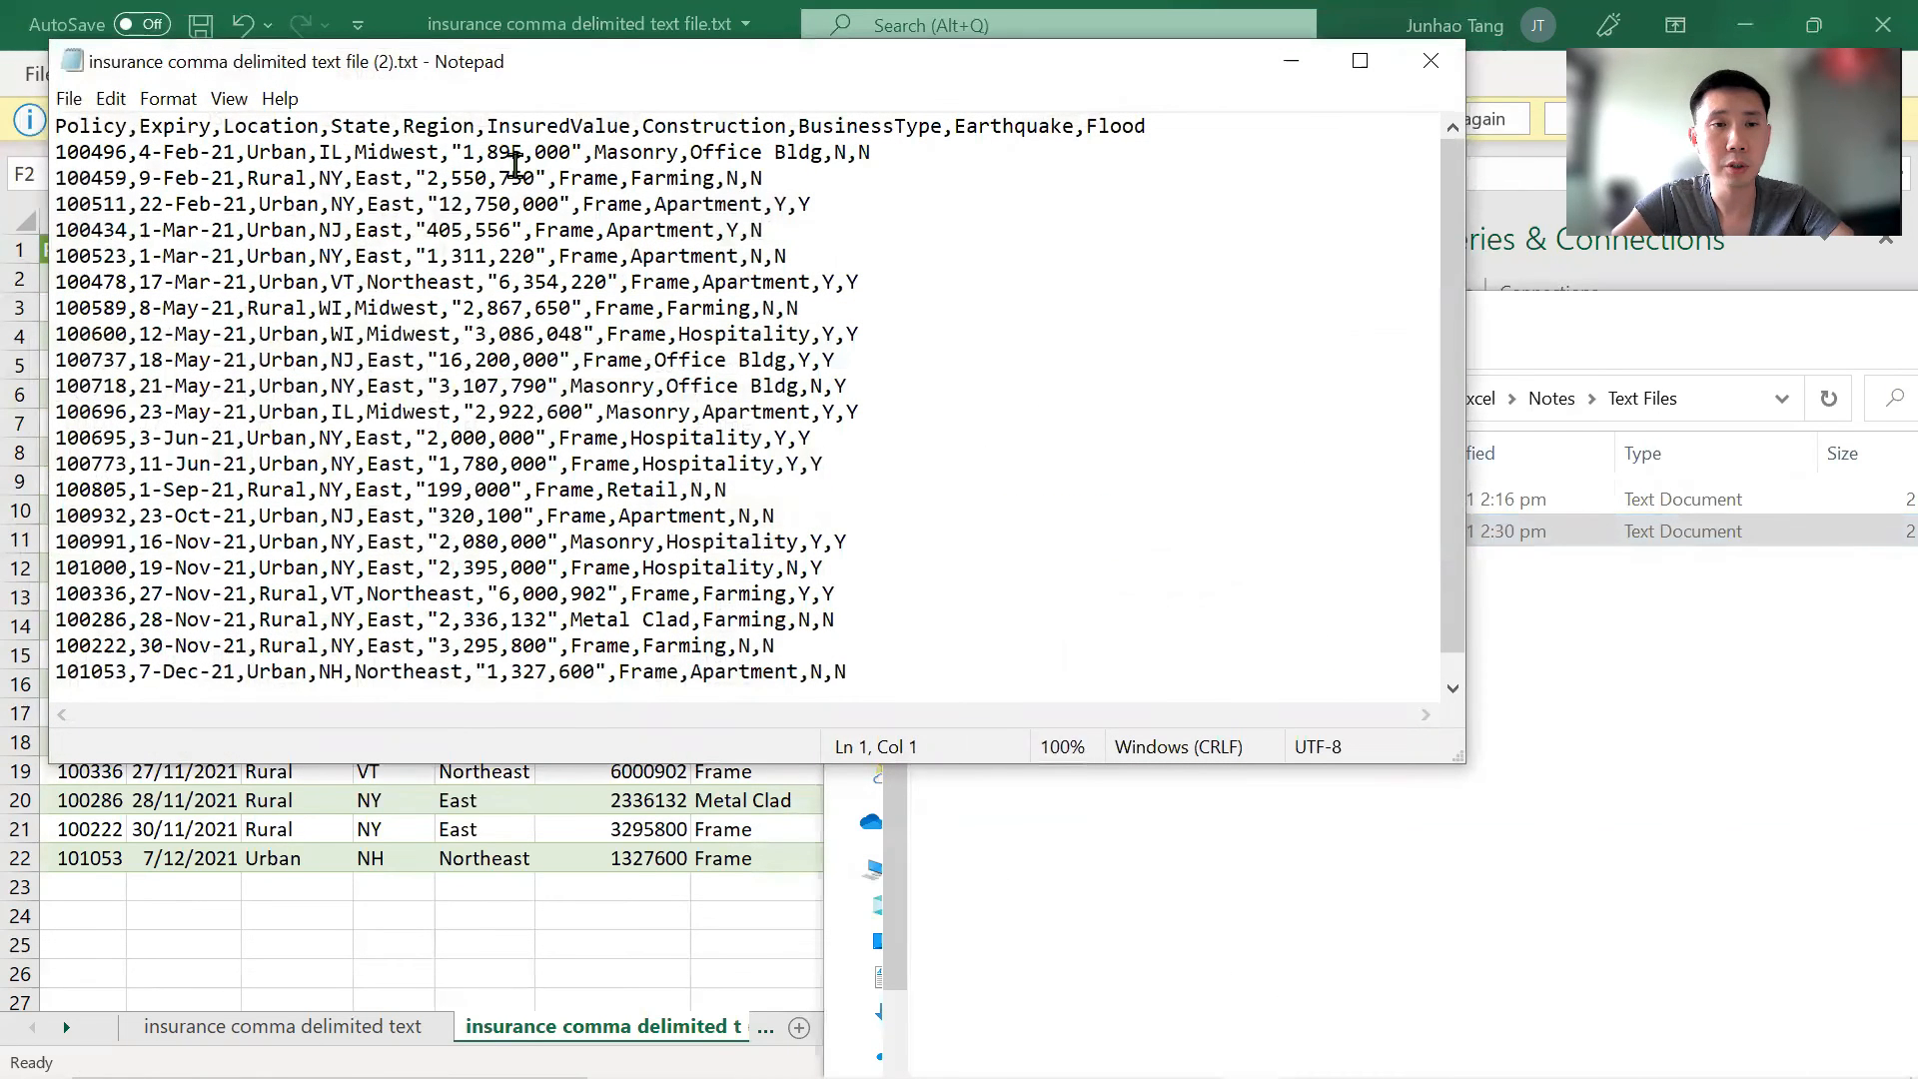
Change the insured value in the first record to 5,895,000 and save the text file.
left_click(476, 152)
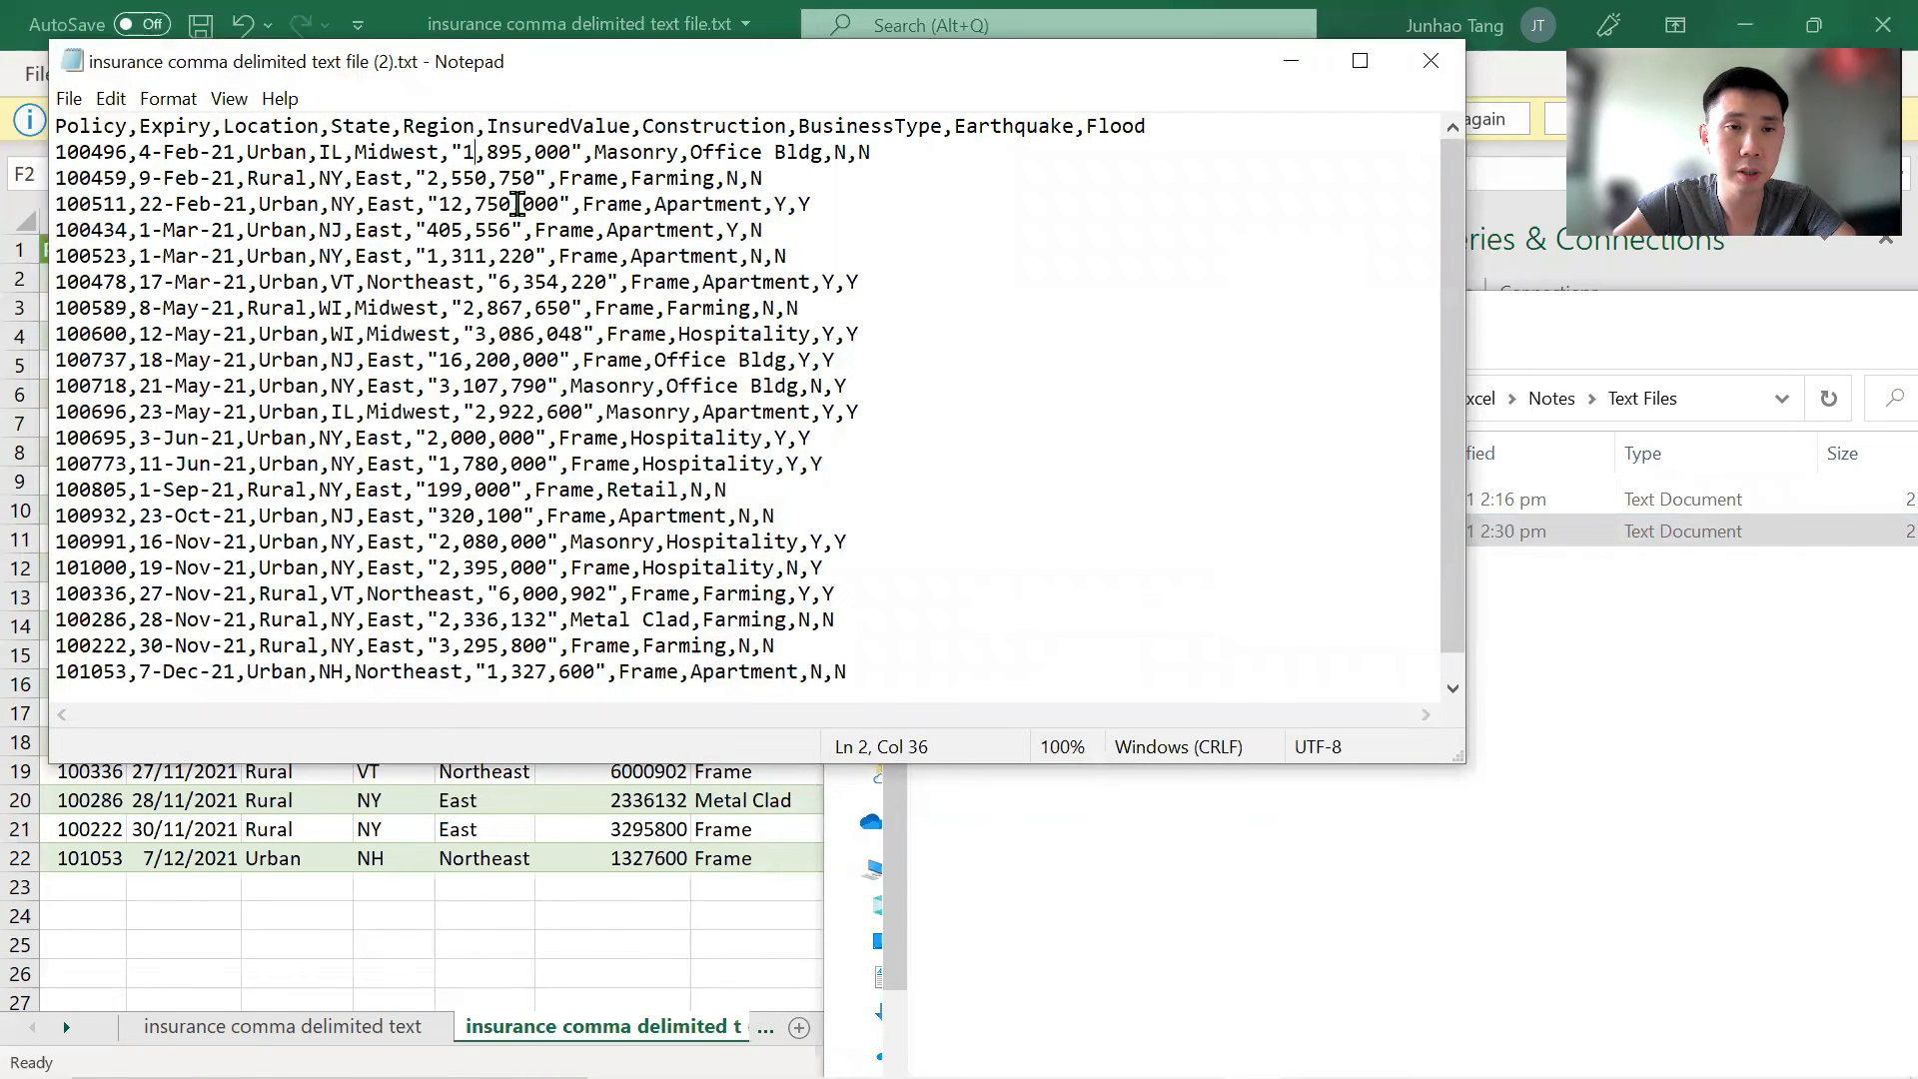
key("BackSpace")
type("5")
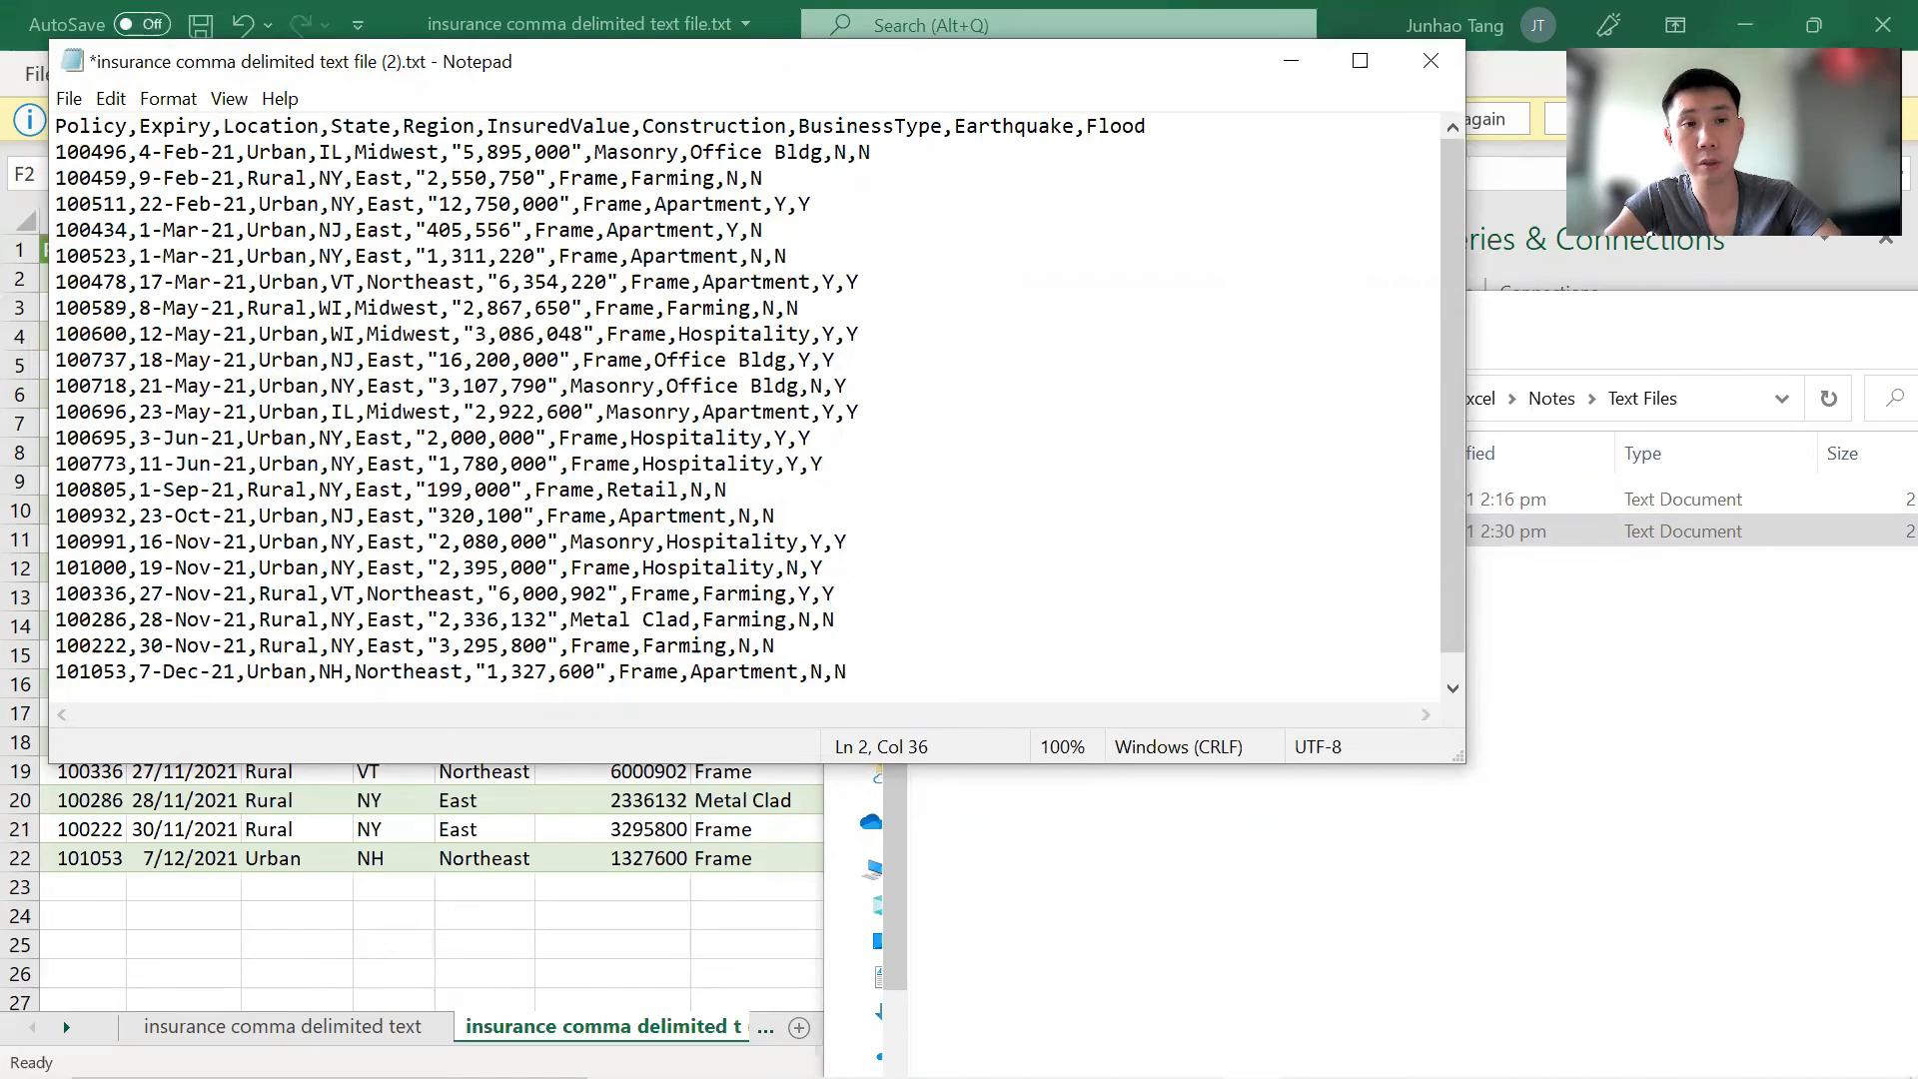
key("ctrl+s")
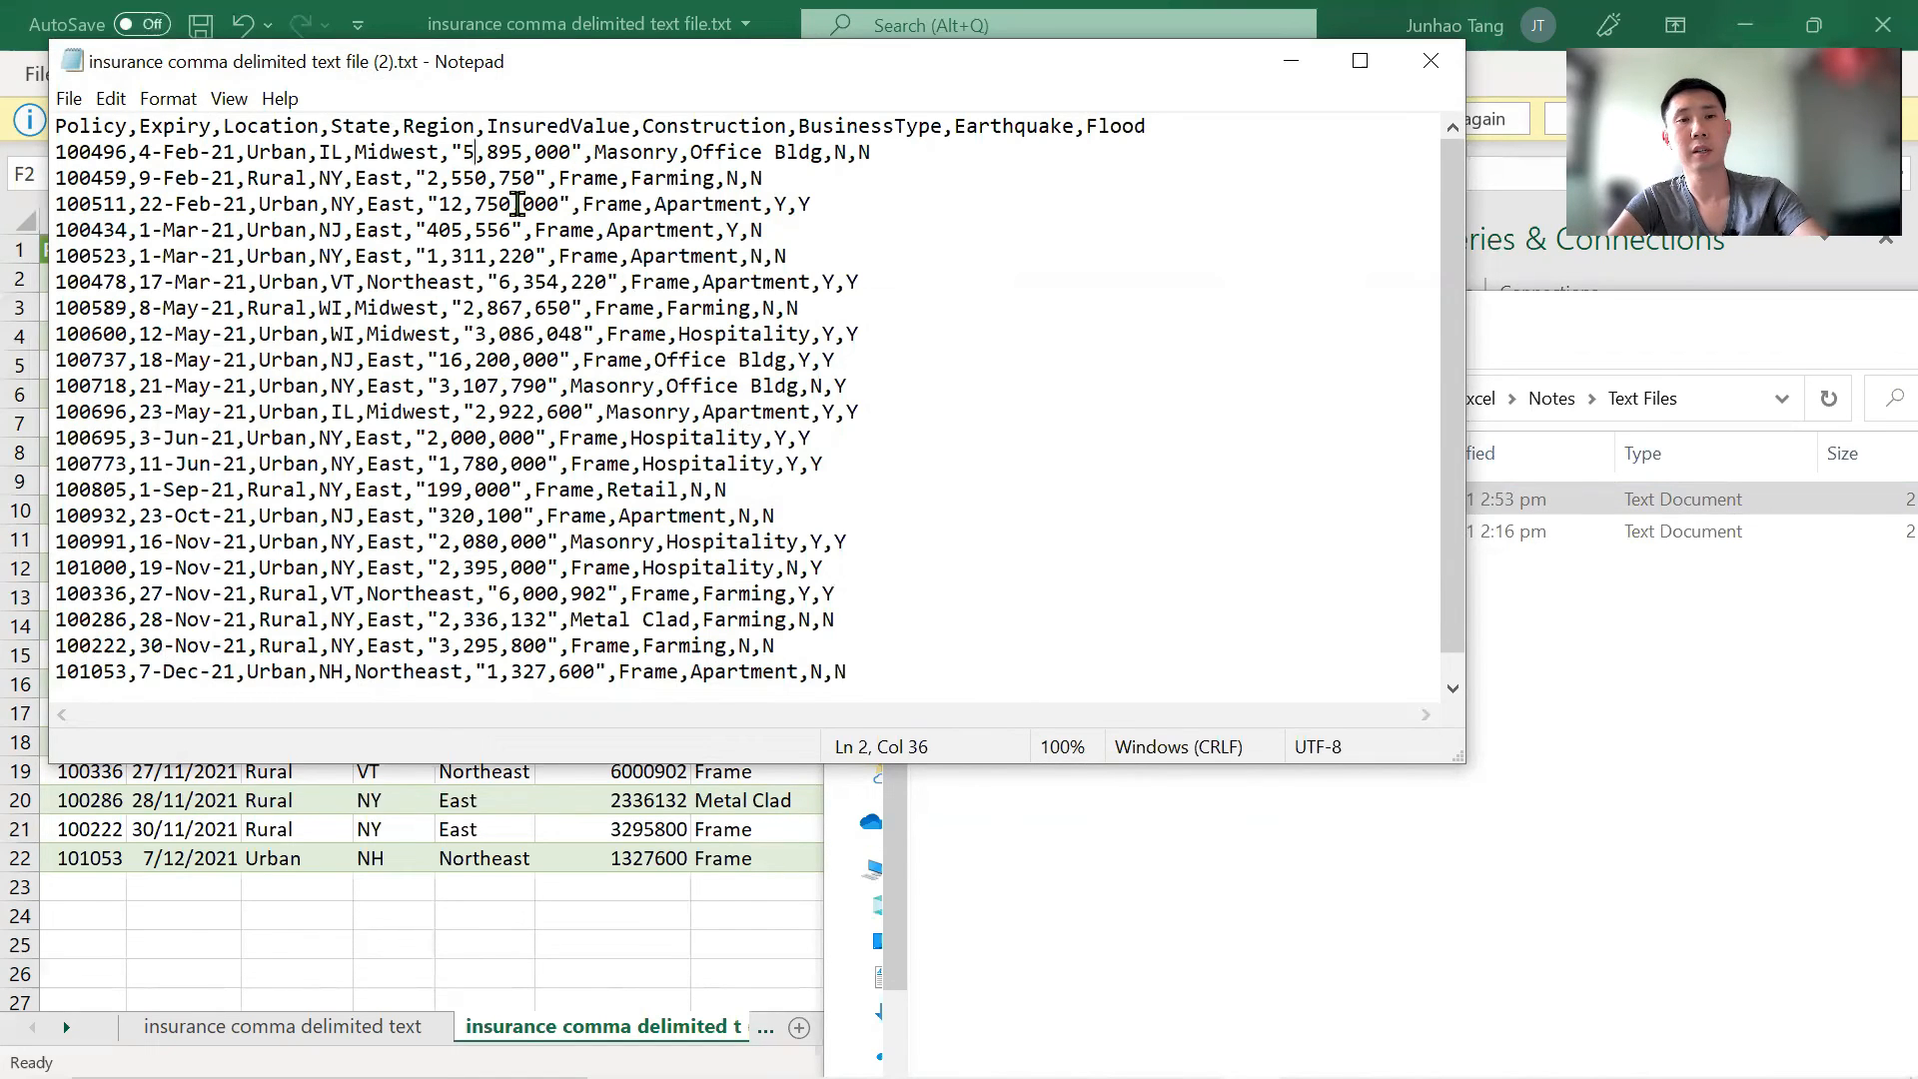
Switch back to Excel, refresh the imported insurance table from its text file and select the first InsuredValue entry, cell F2.
key("alt+Tab")
key("alt+Tab")
key("Tab")
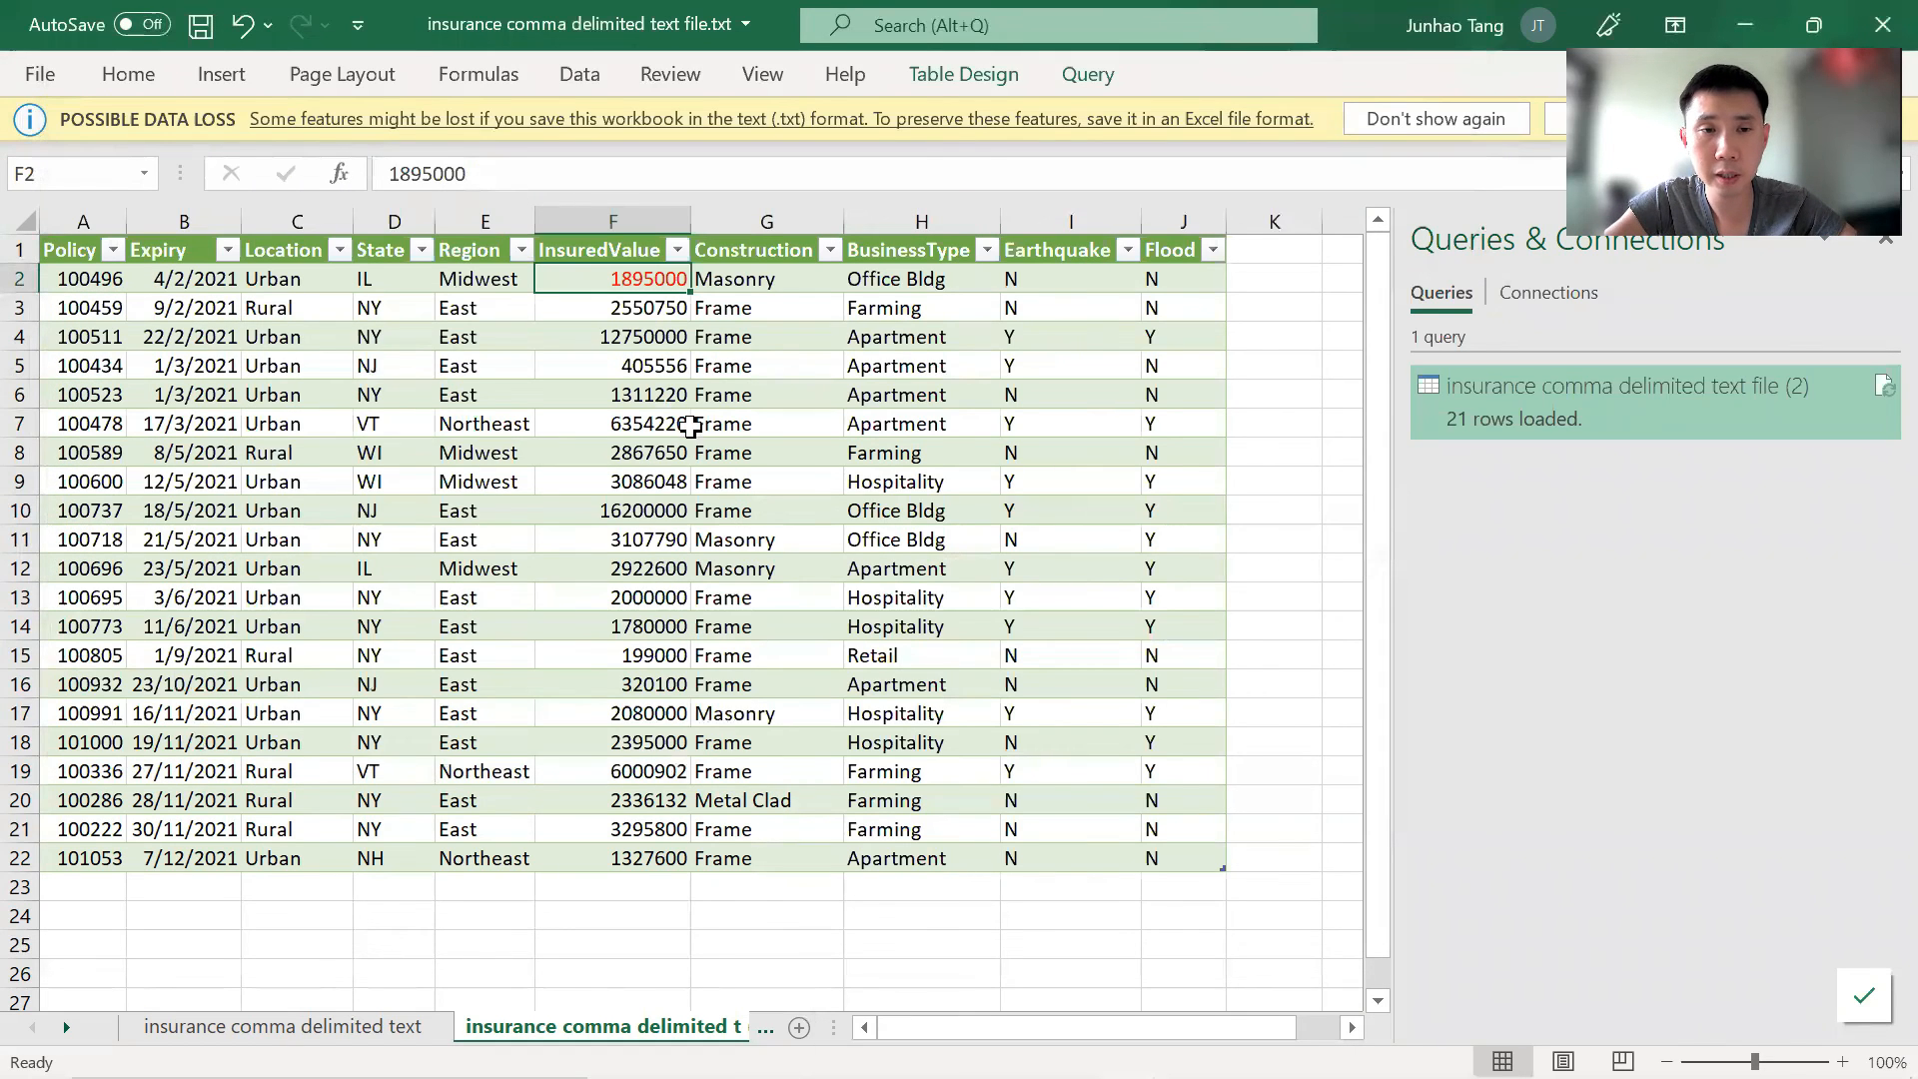
right_click(637, 396)
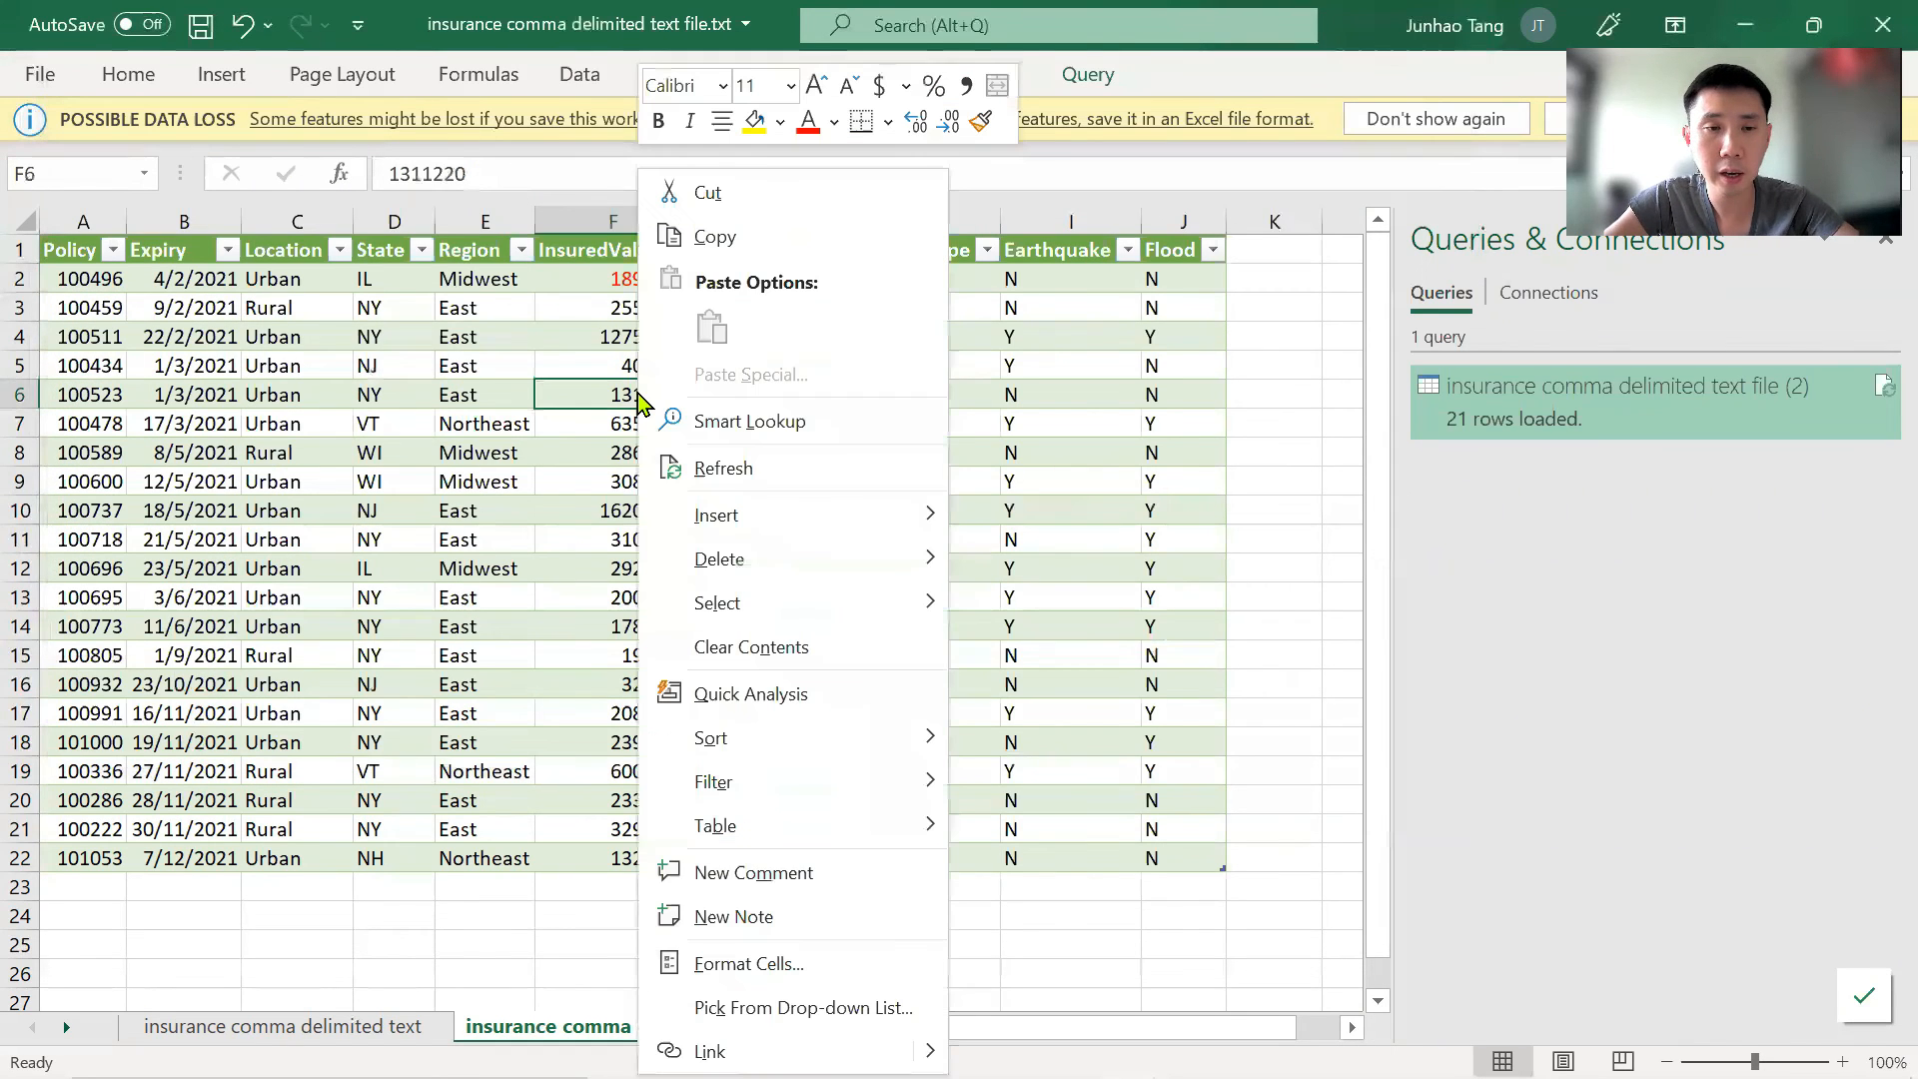
left_click(695, 458)
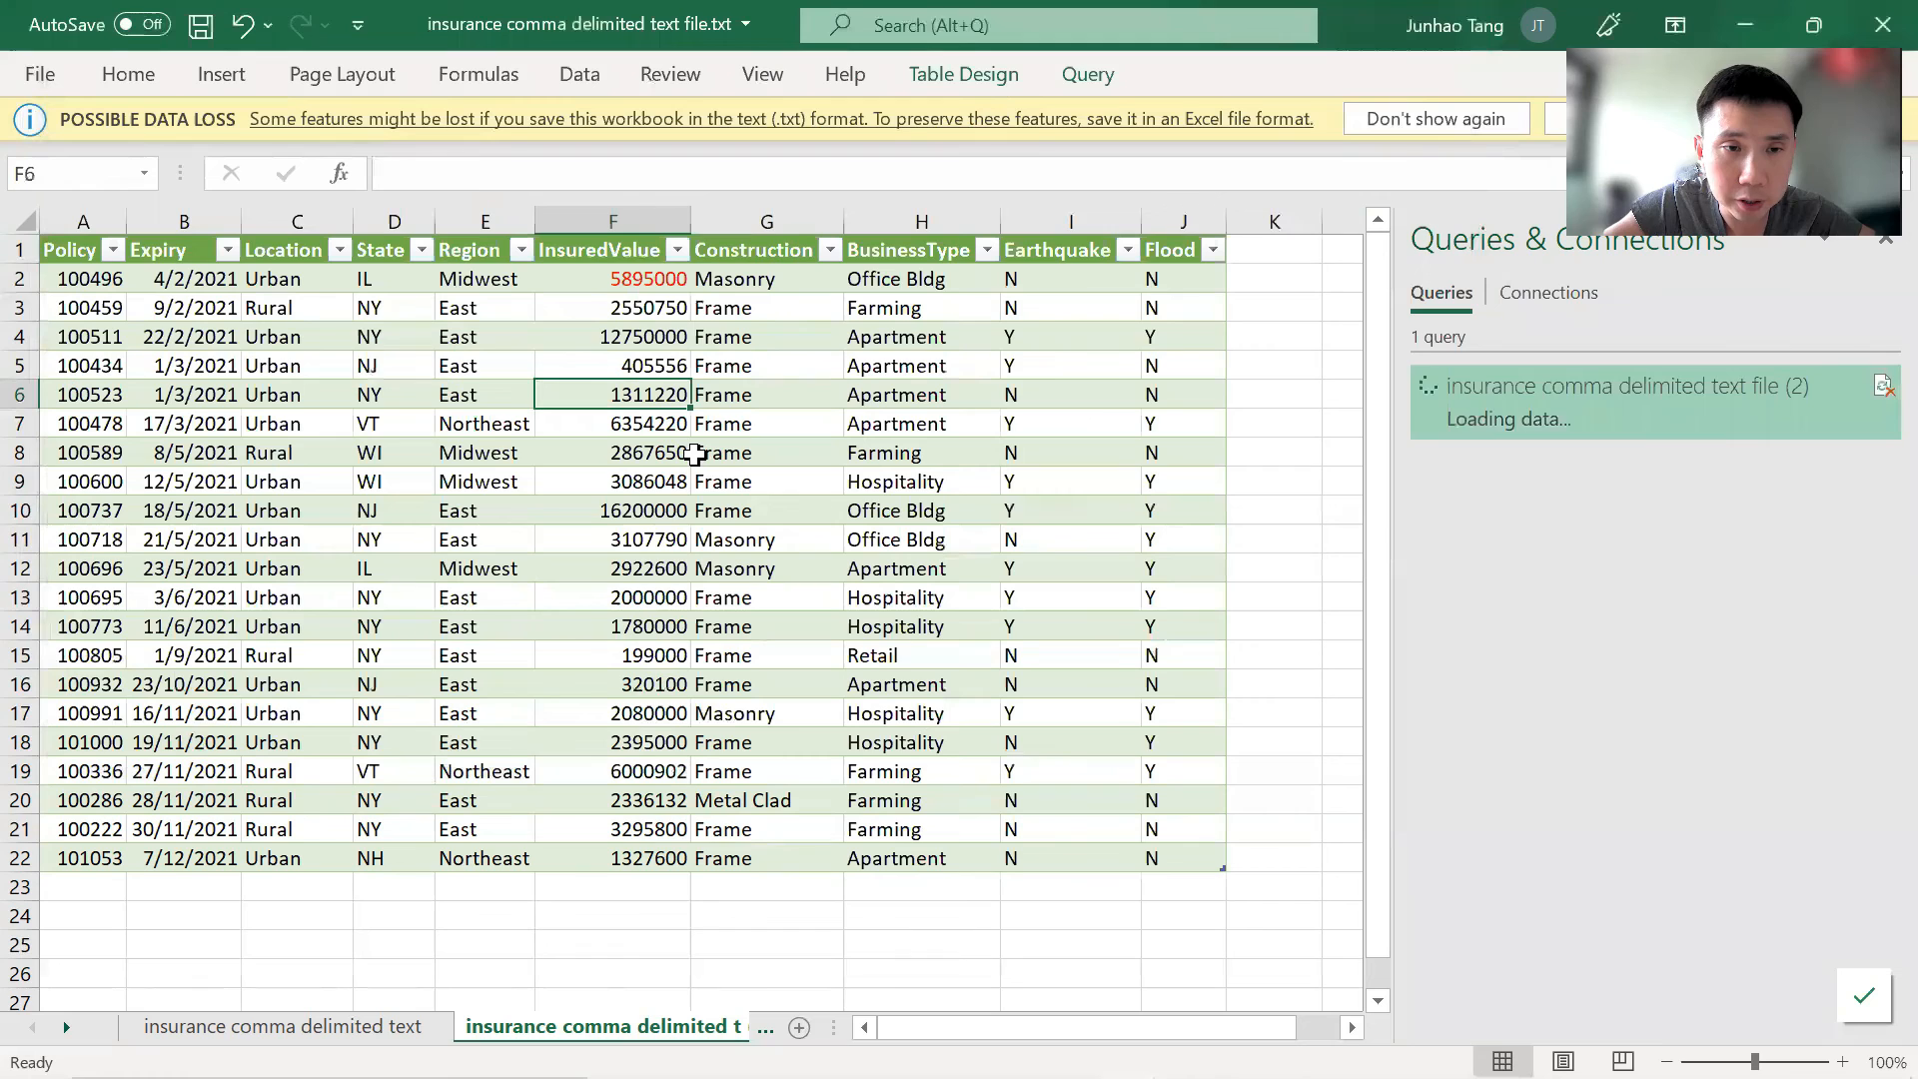
key("Up")
key("Up")
key("Up")
key("Up")
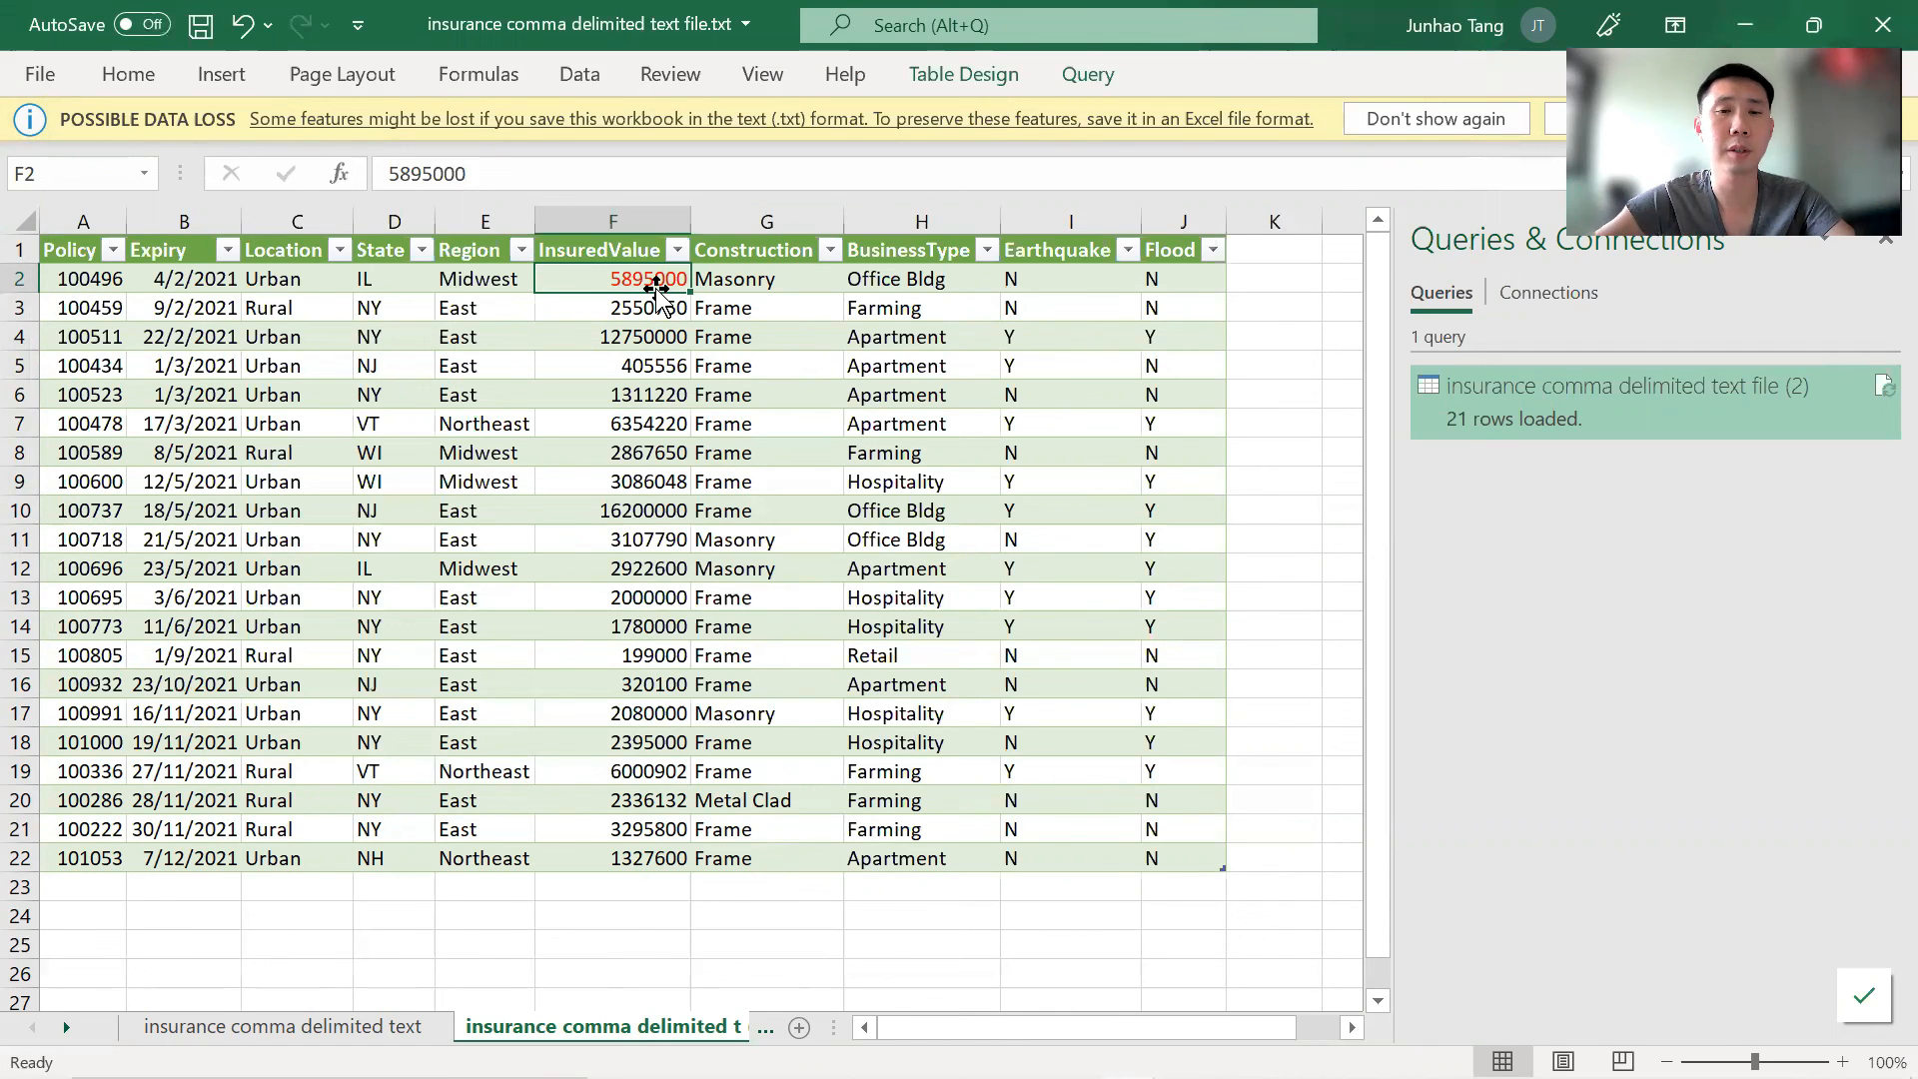
In the Notepad source file, set the first record's insured value to 1,895,000, save the file and close it.
key("alt+Tab")
key("Tab")
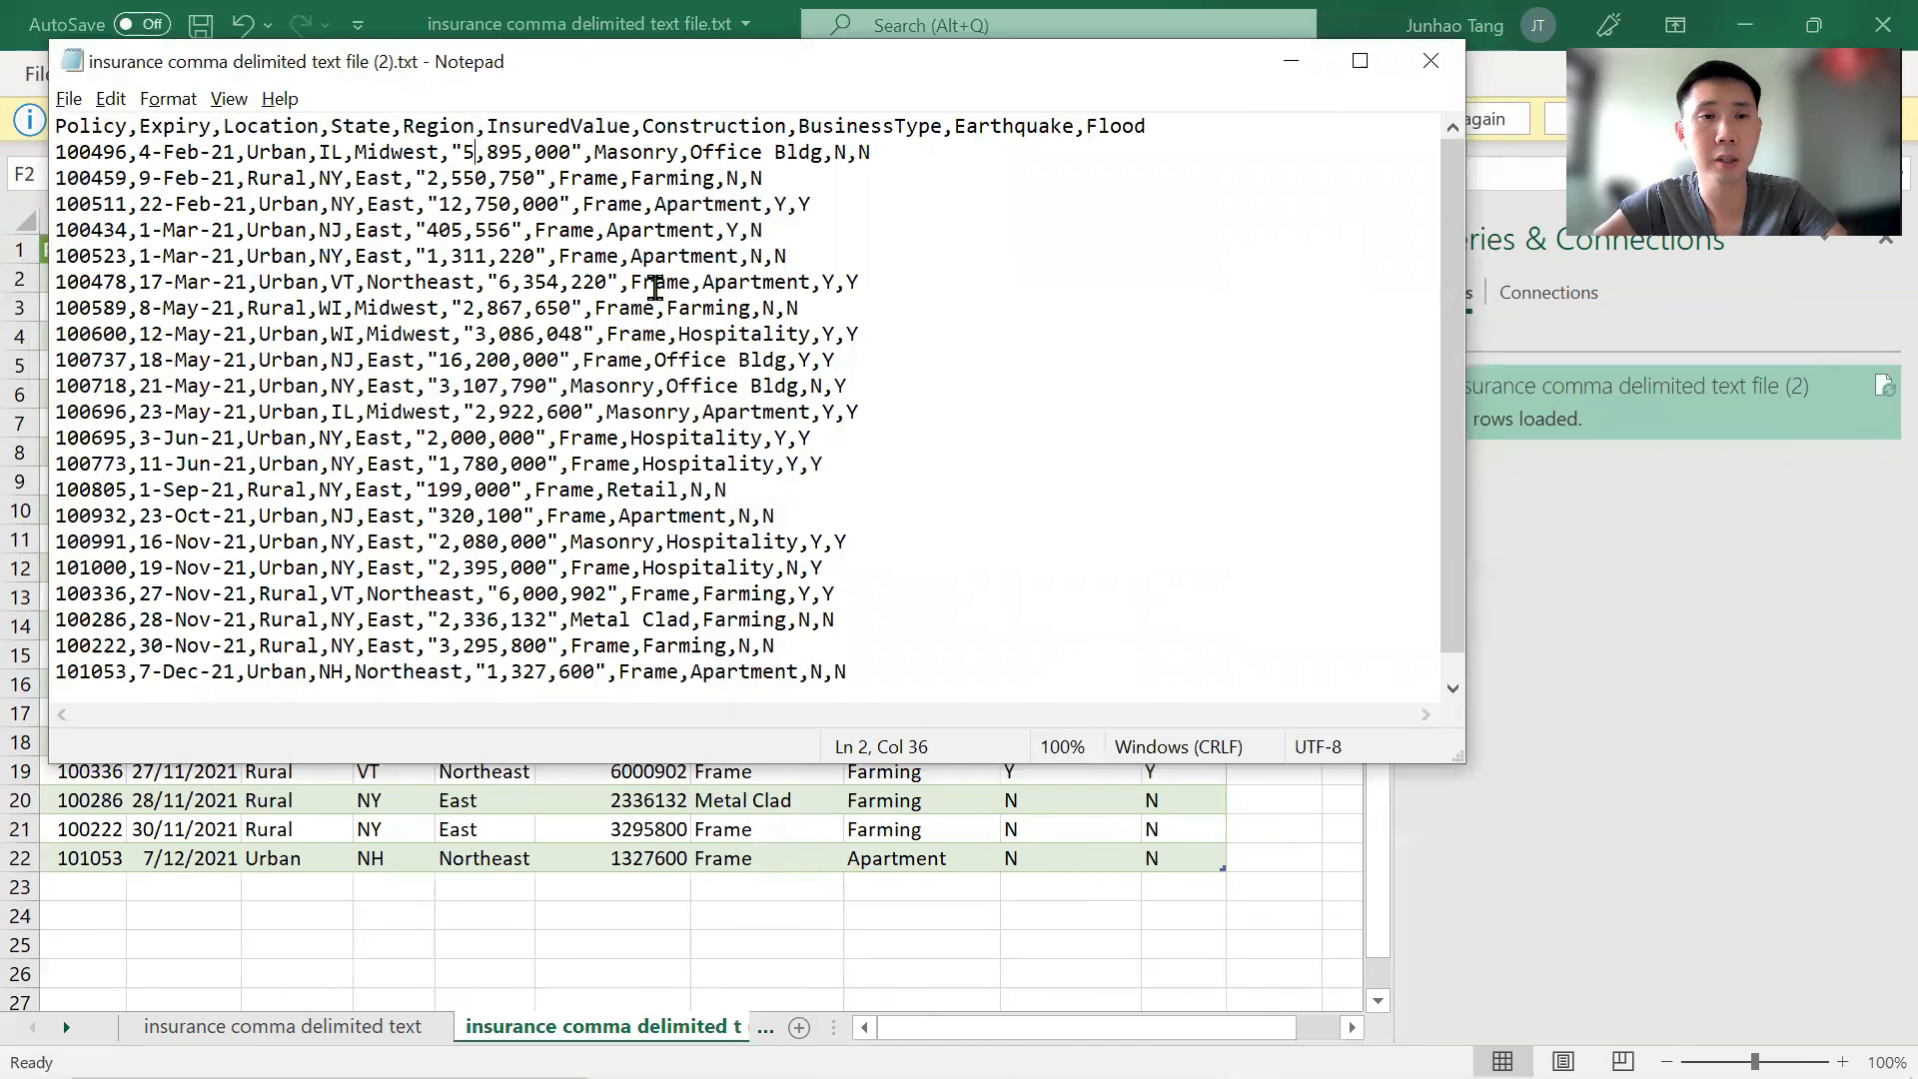
key("BackSpace")
type("1")
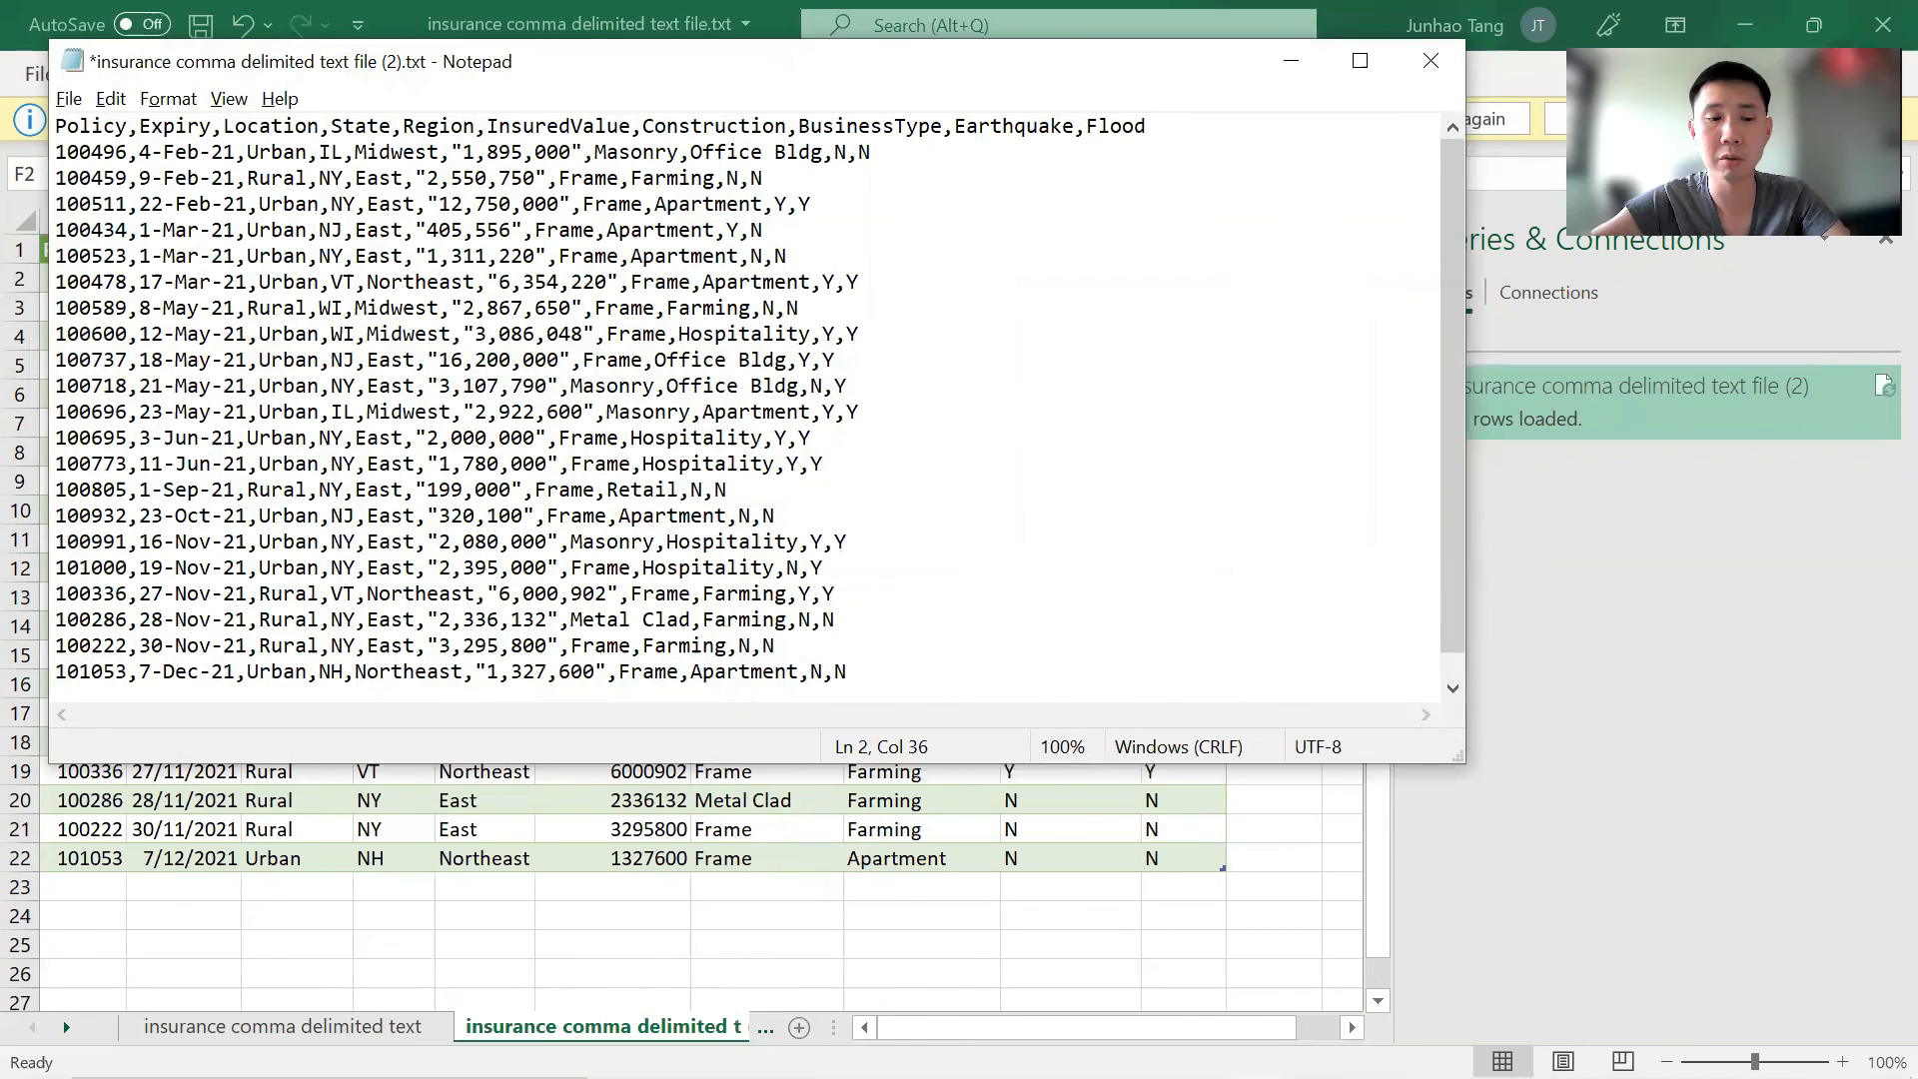
key("ctrl+s")
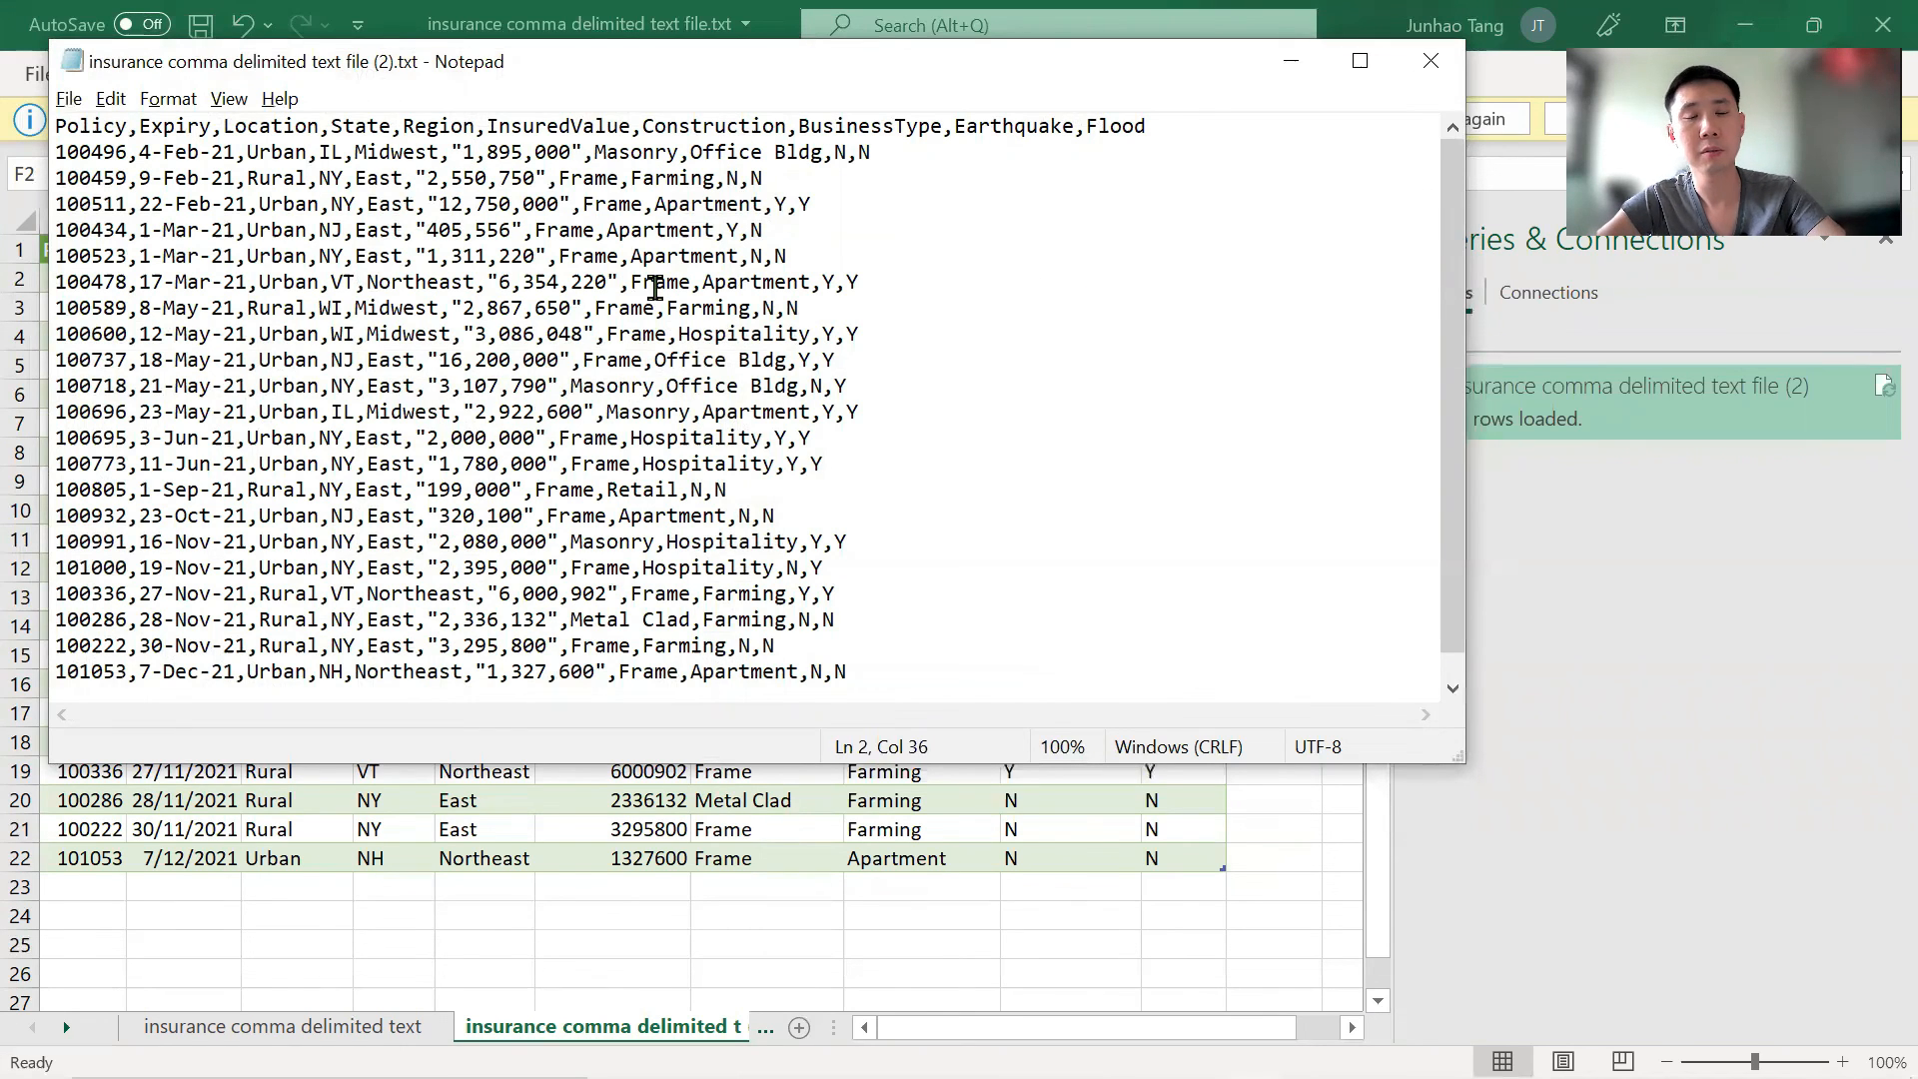
key("alt+F4")
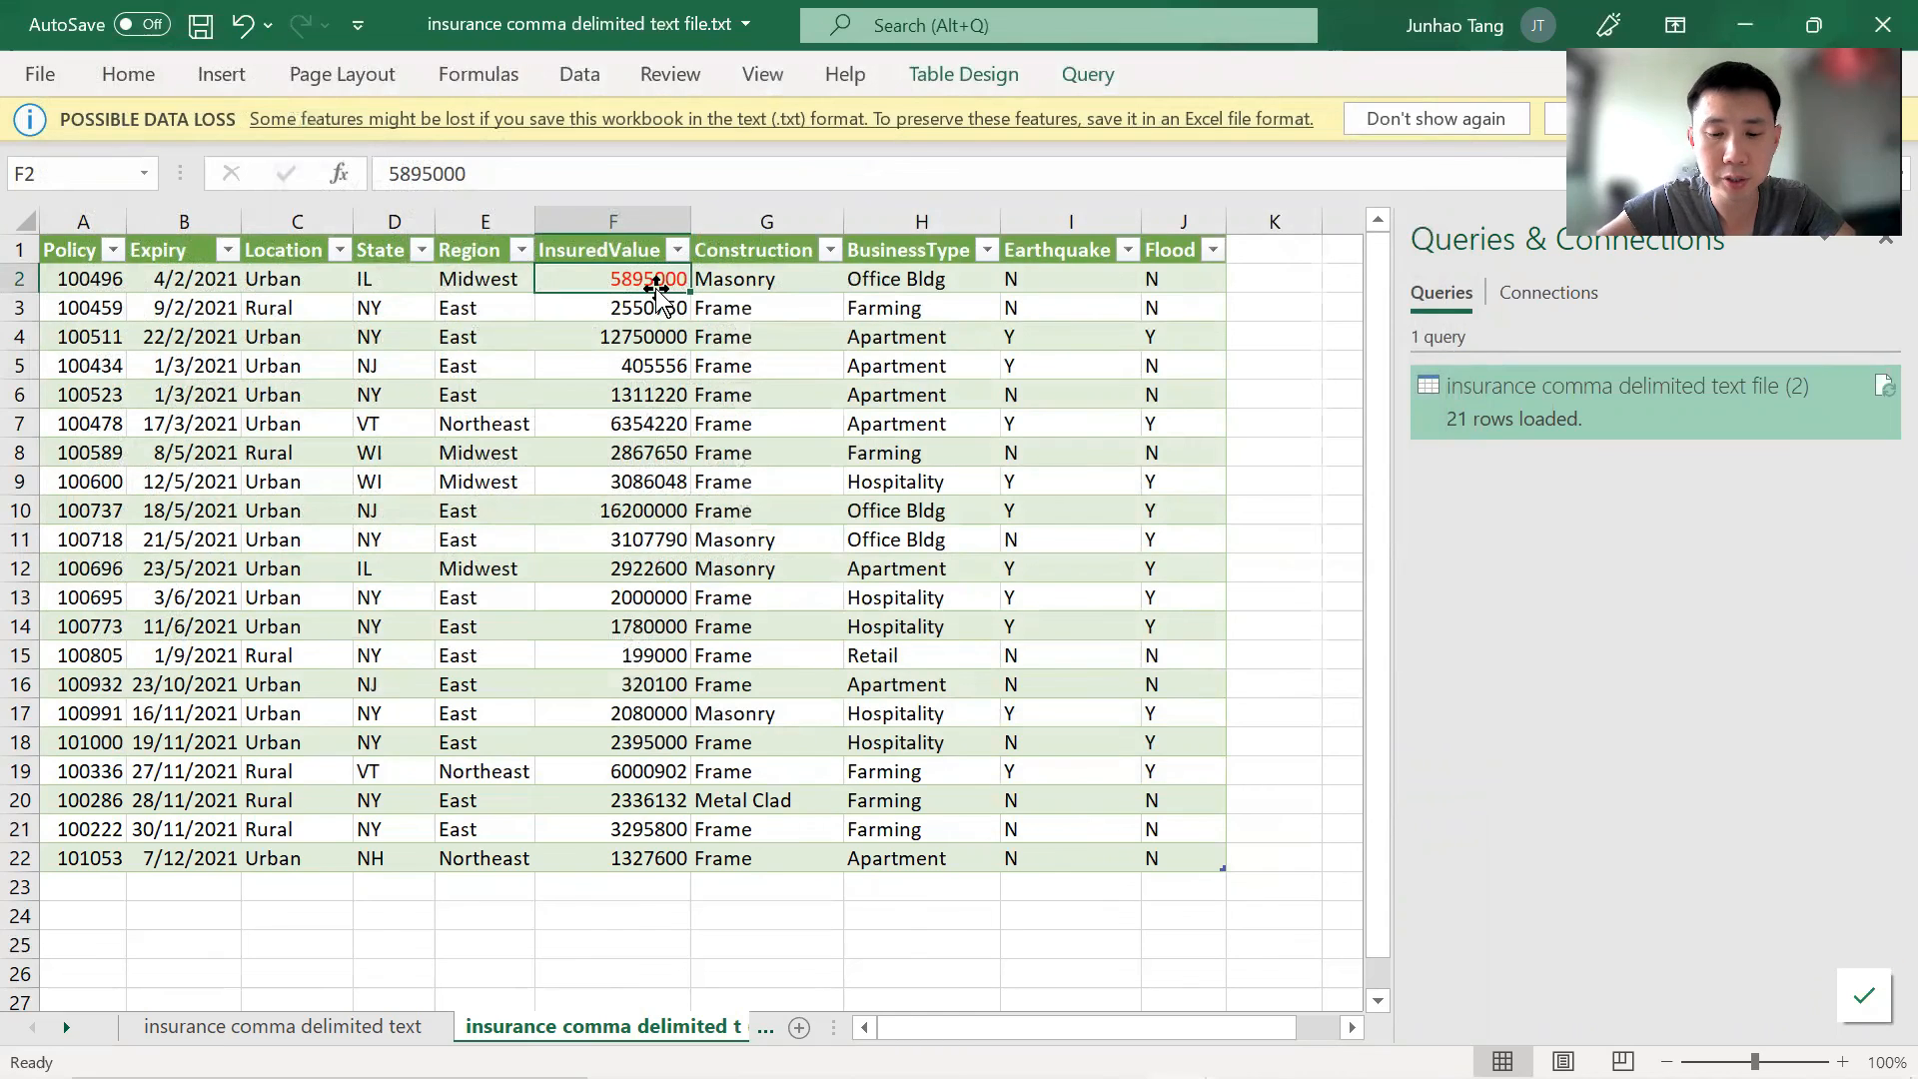
Refresh the imported table again from cell F2 to load the restored insured value.
right_click(656, 291)
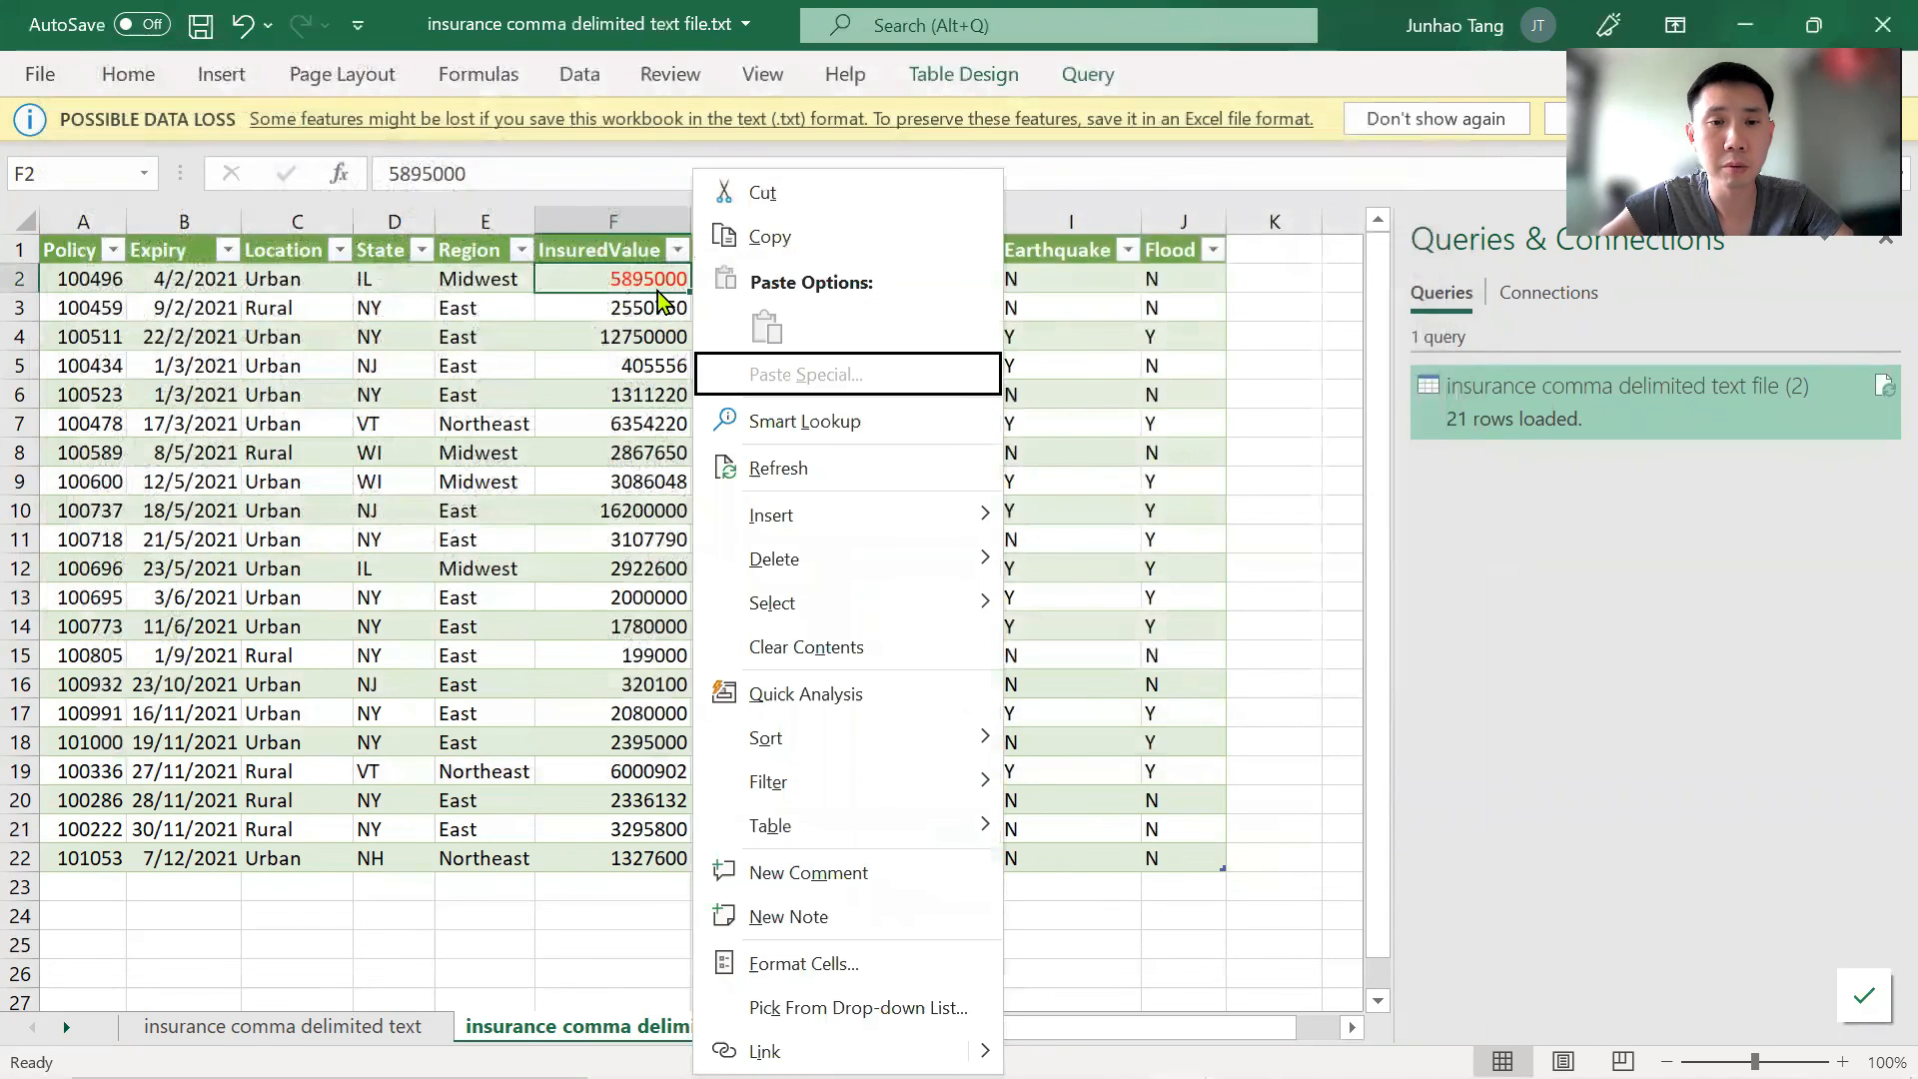
key("Down")
key("Down")
key("Return")
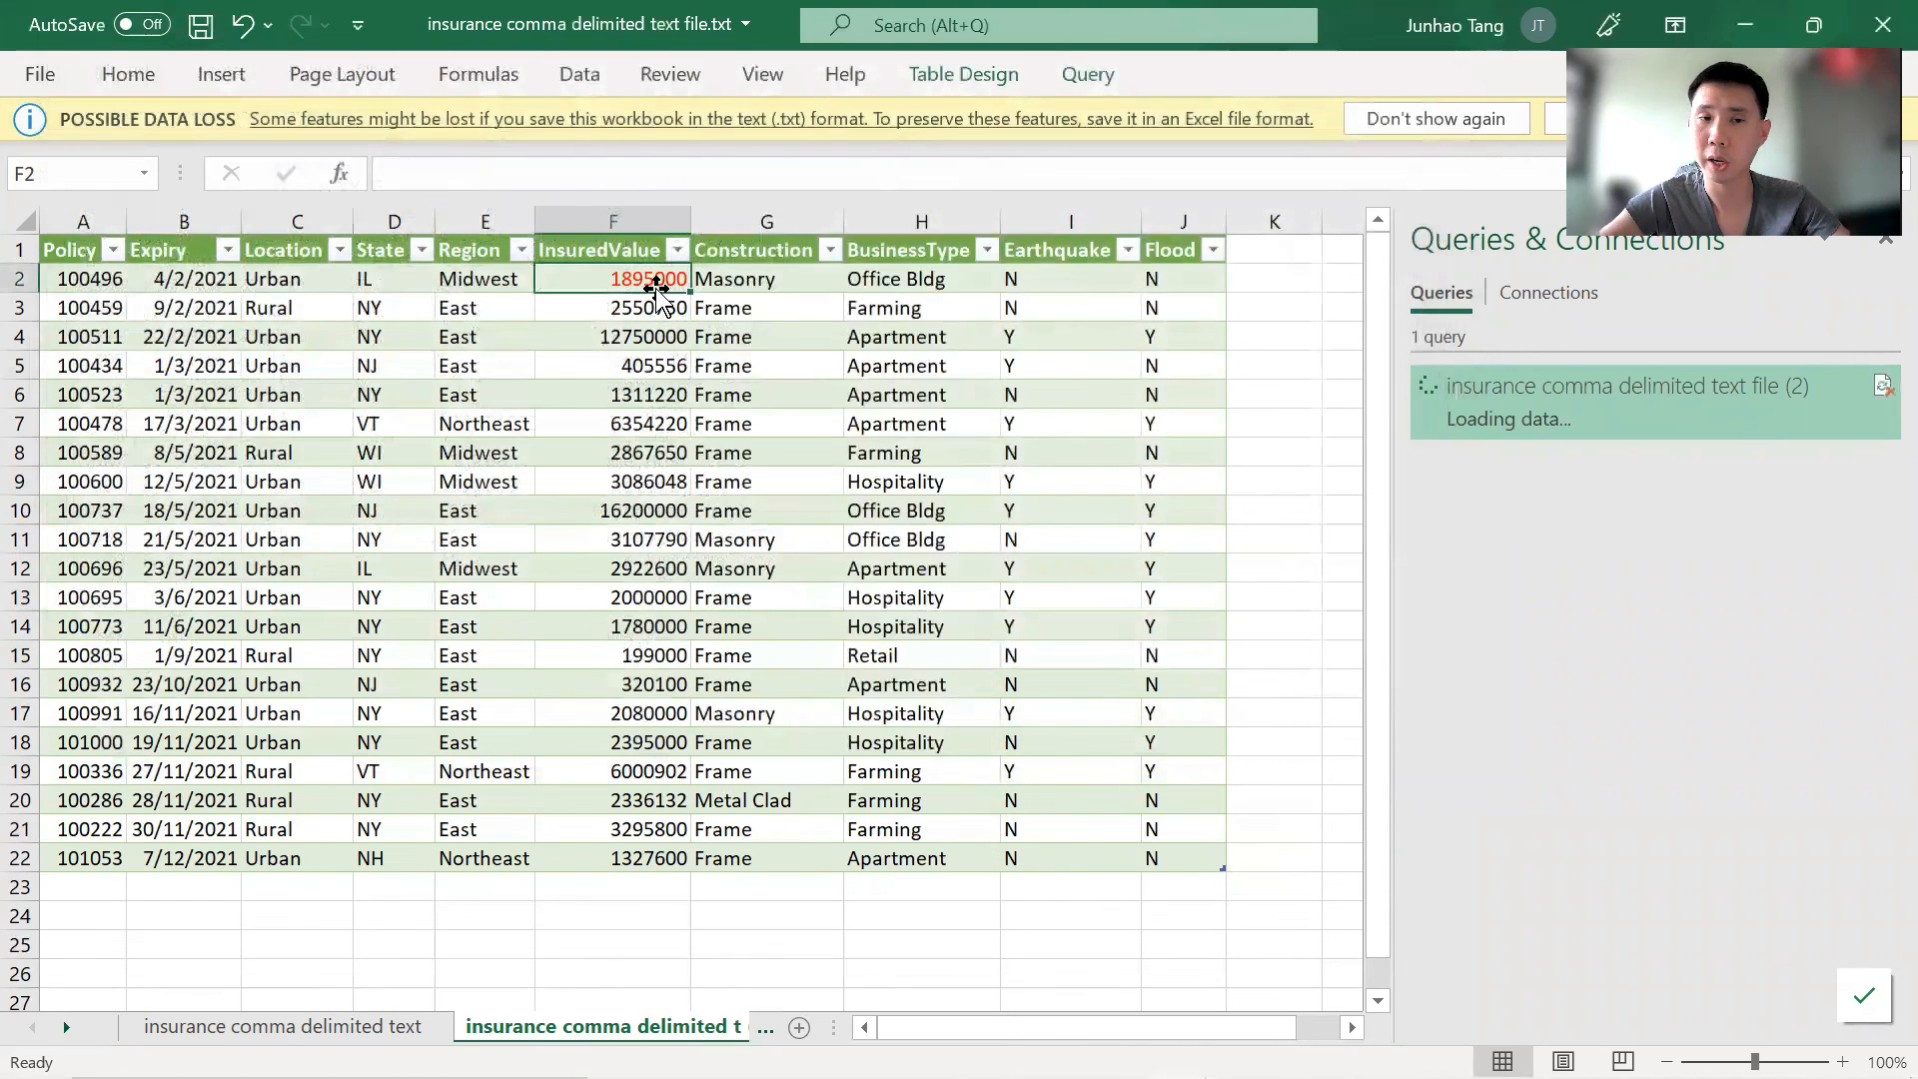